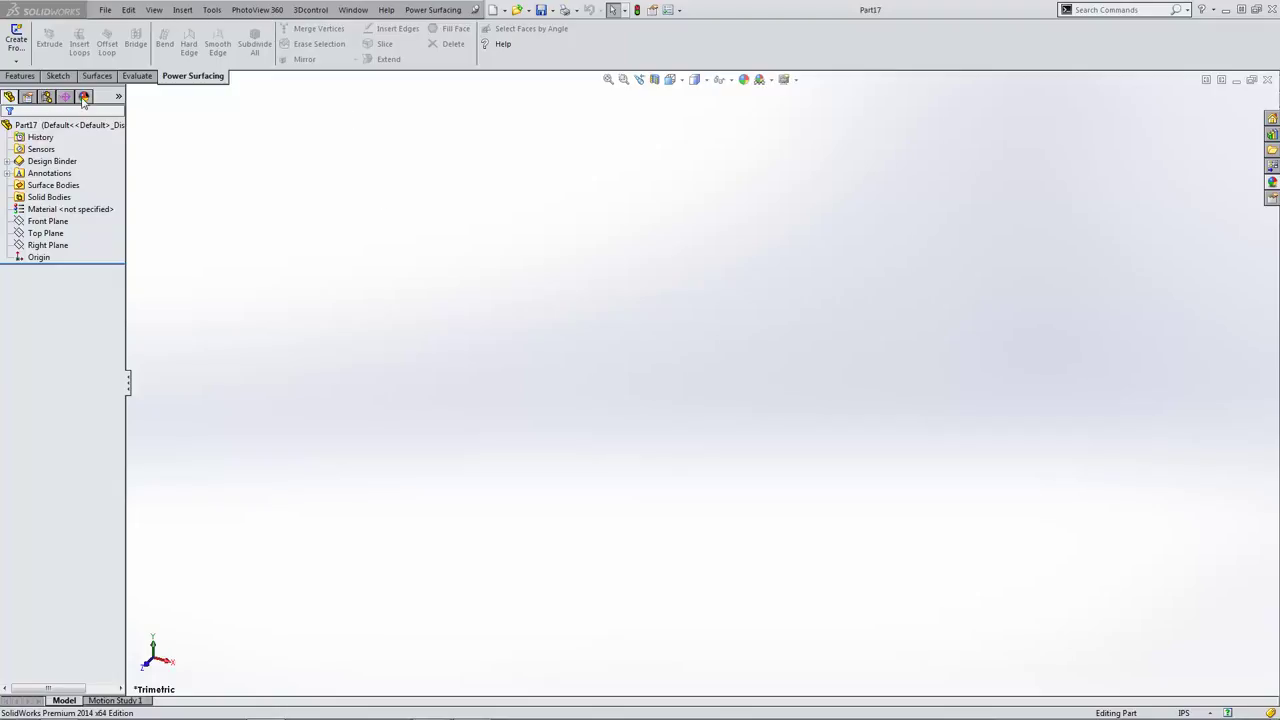
- Create a Power Surfacing box on the Top Plane and set its height to 5 in
left_click(16, 61)
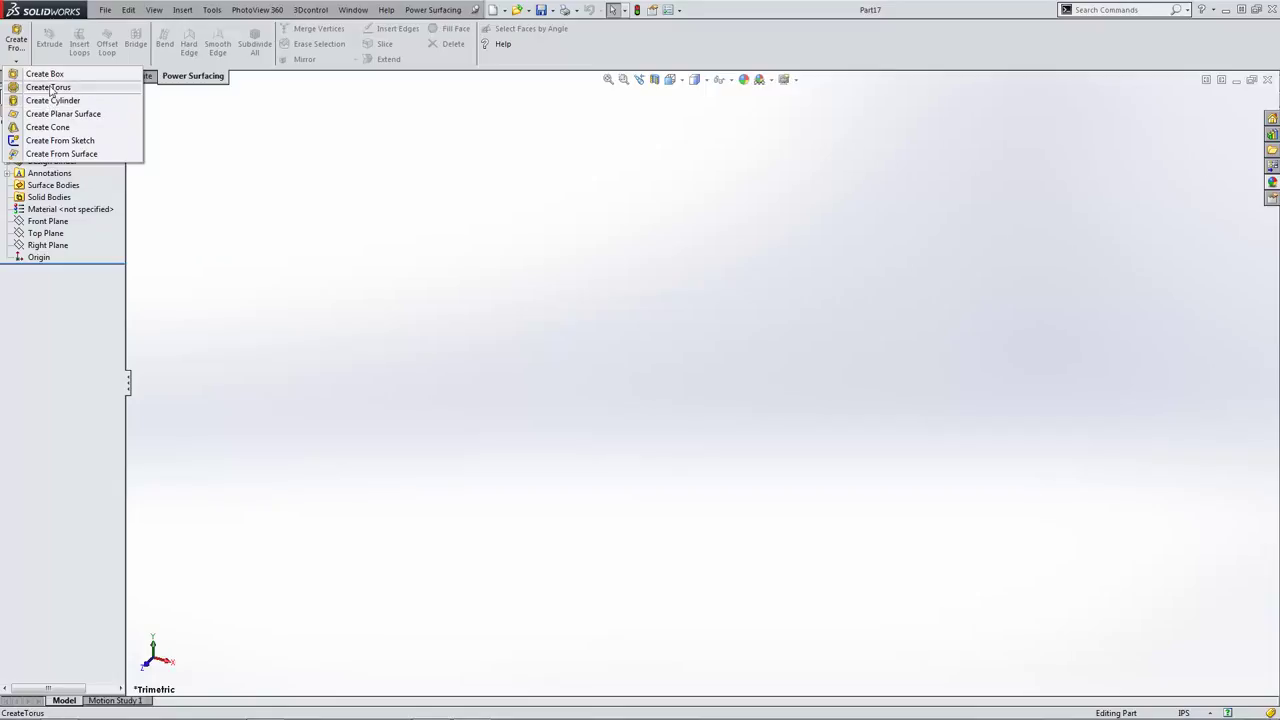
left_click(48, 75)
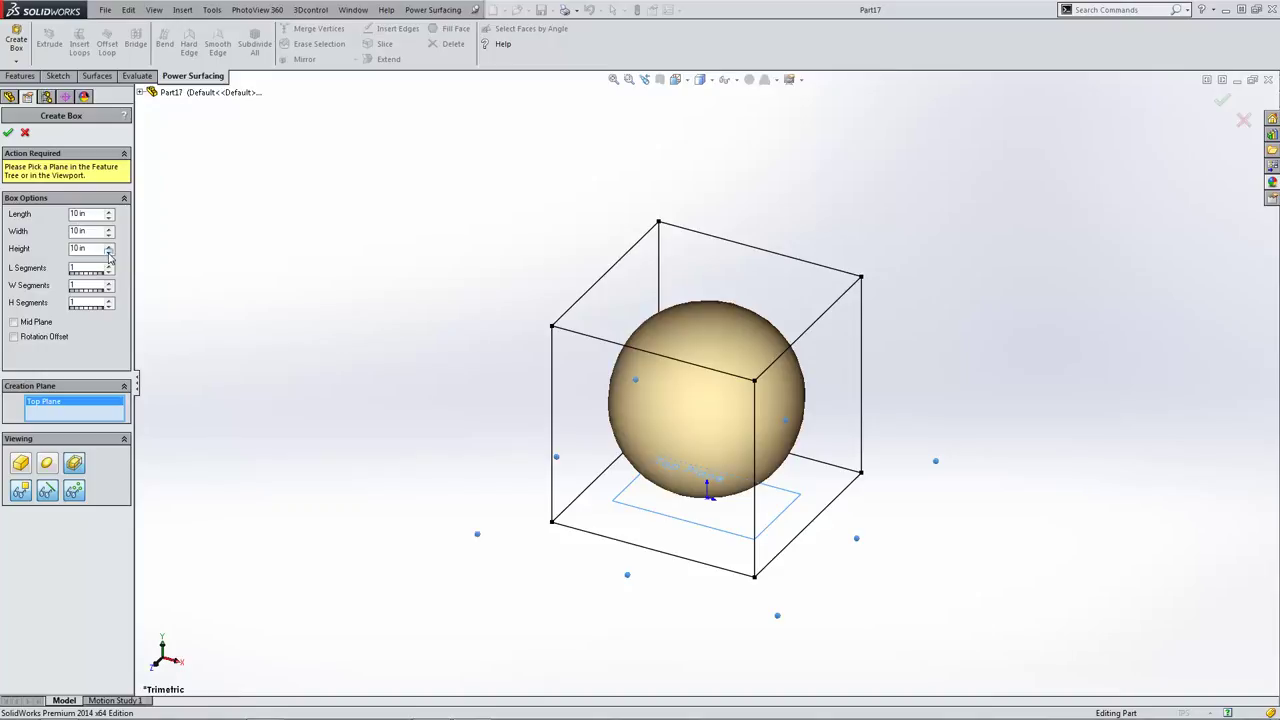
left_click(109, 253)
left_click(109, 253)
left_click(109, 253)
left_click(109, 253)
left_click(109, 253)
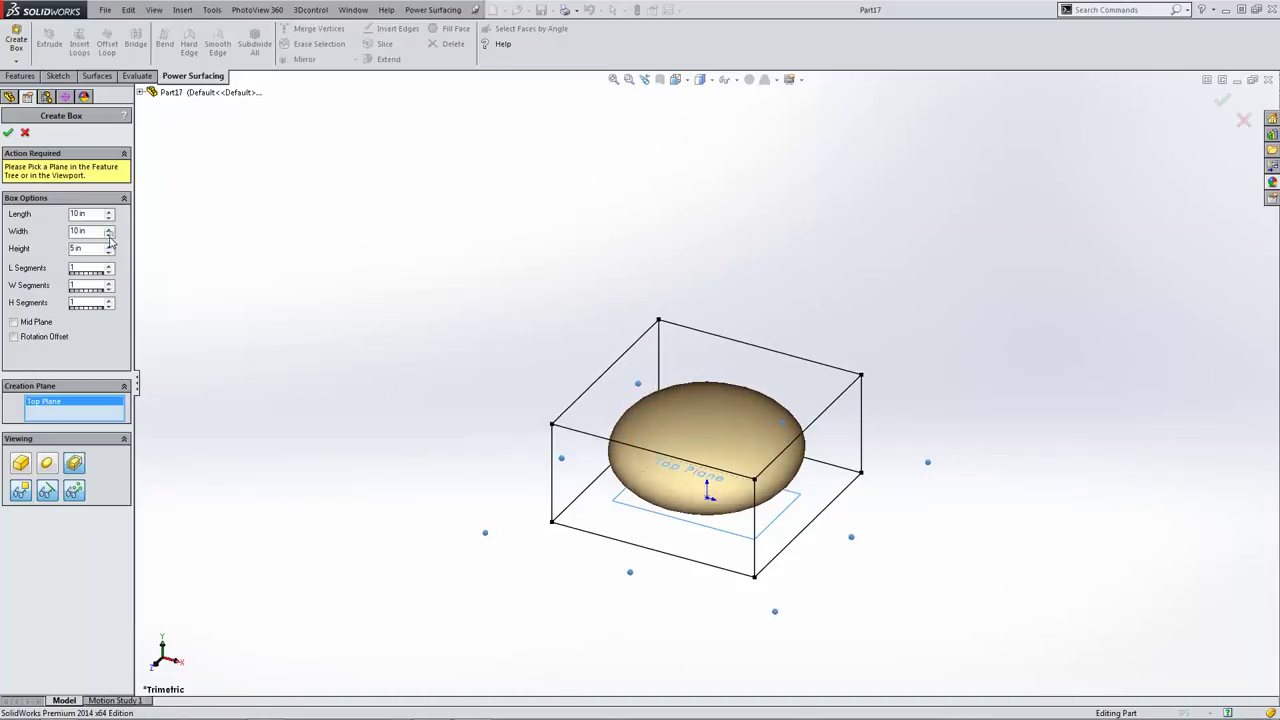
- Set the box's width to 5 in
left_click(109, 235)
left_click(109, 235)
left_click(109, 235)
left_click(109, 235)
left_click(109, 235)
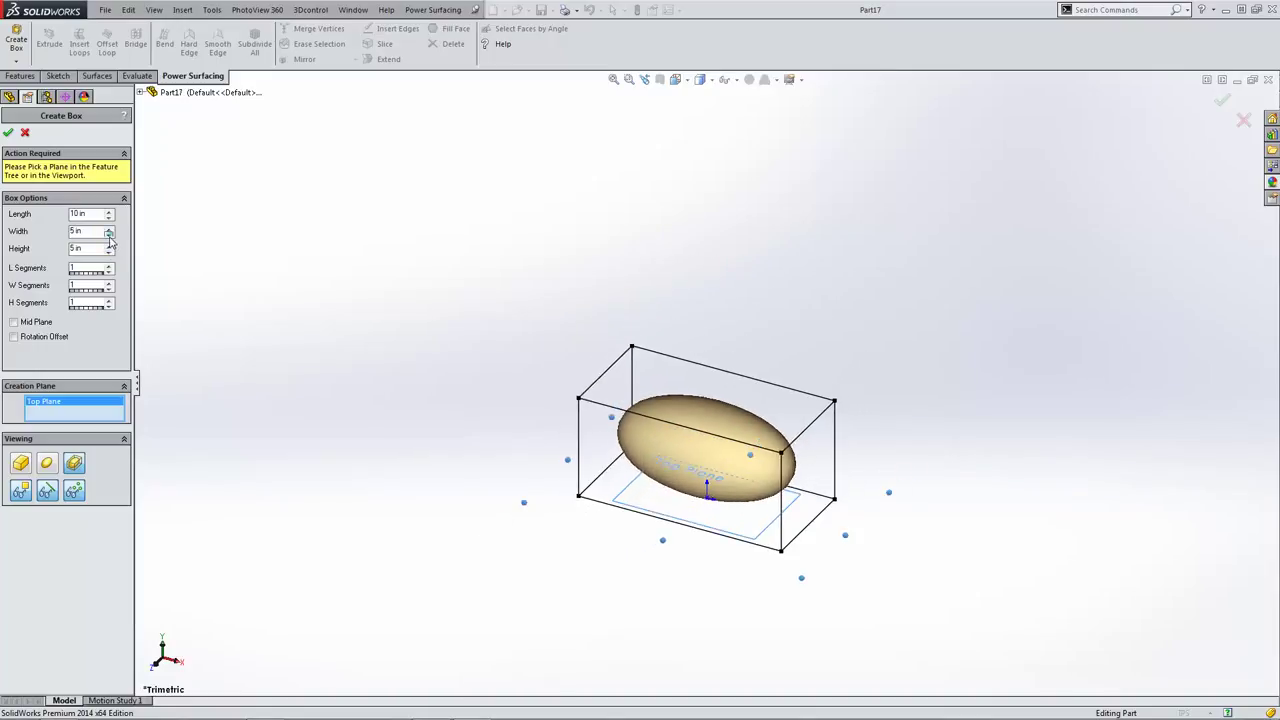
- Try 2 length segments on the box in the front view and return the count to 1
key("ctrl+1")
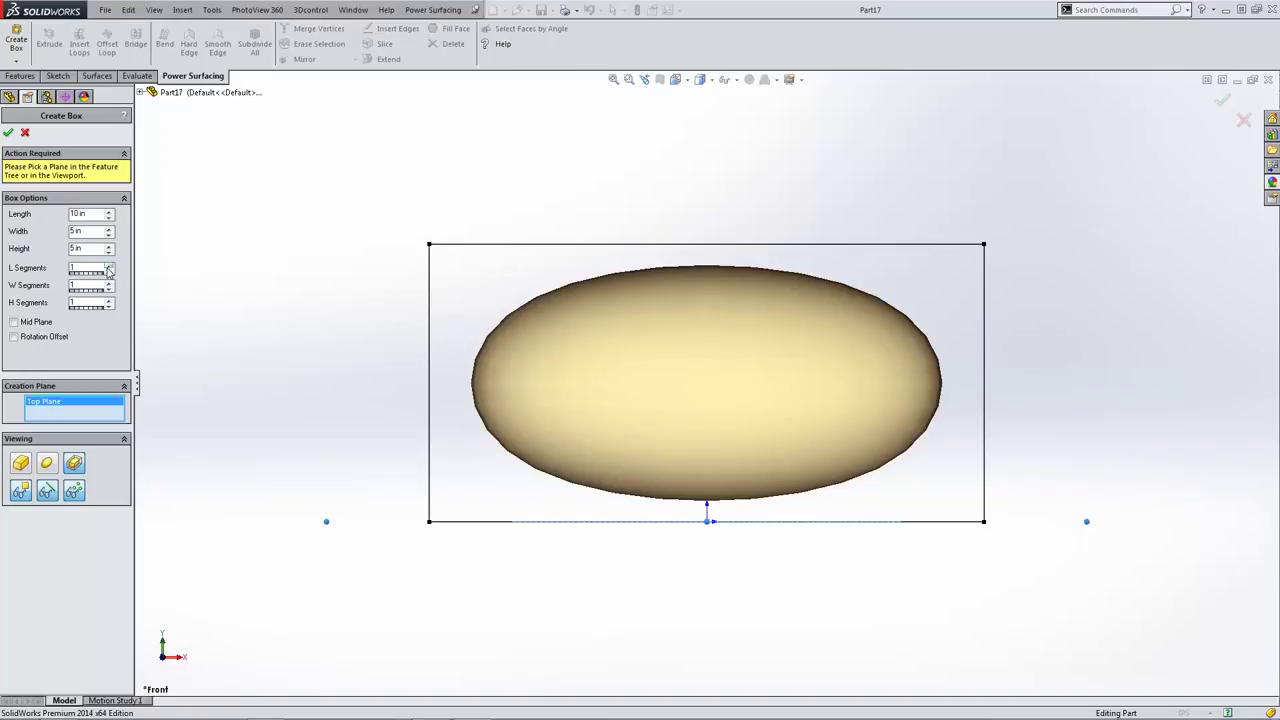
left_click(108, 266)
left_click(108, 266)
left_click(109, 274)
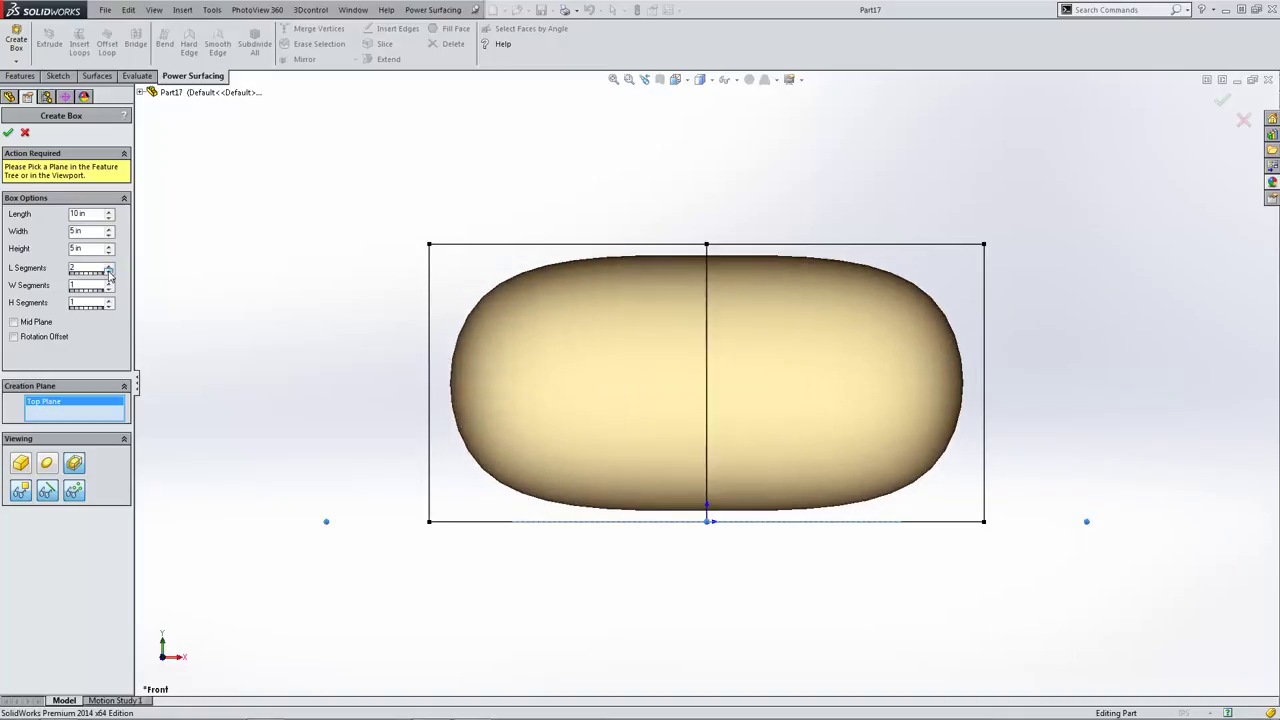
left_click(109, 274)
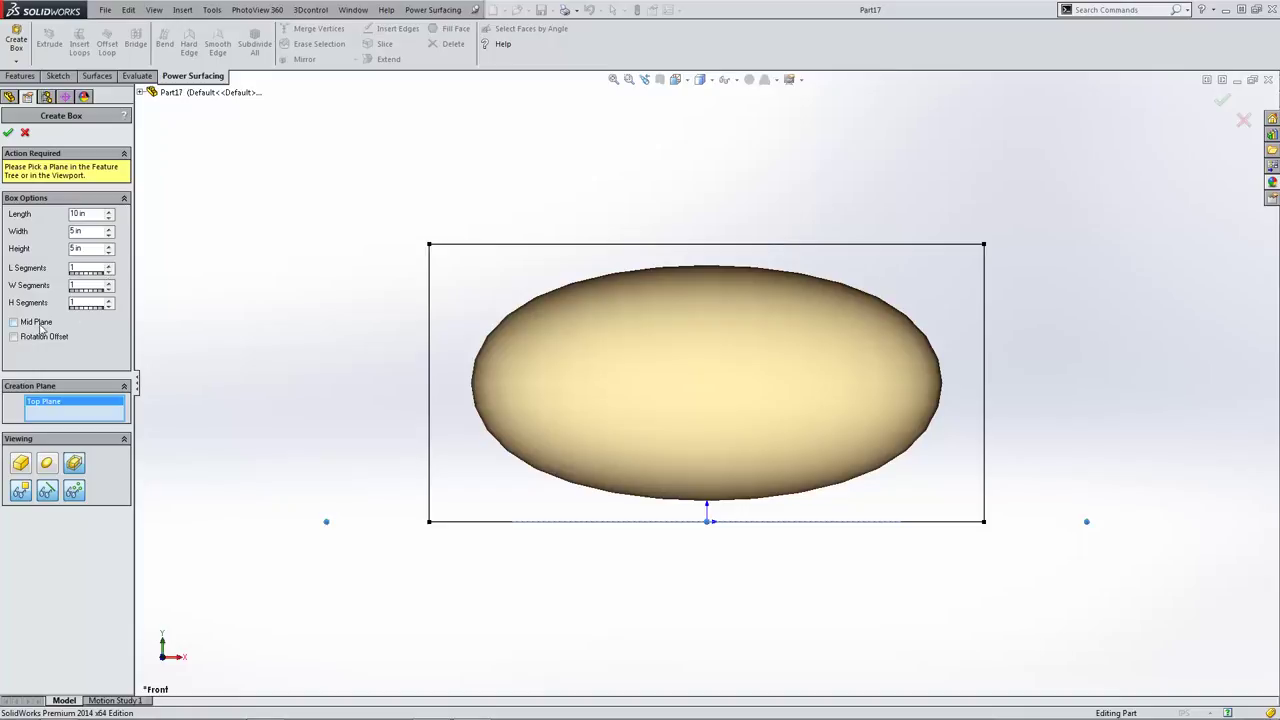
- Centre the box on the Top Plane with the Mid Plane option
left_click(24, 325)
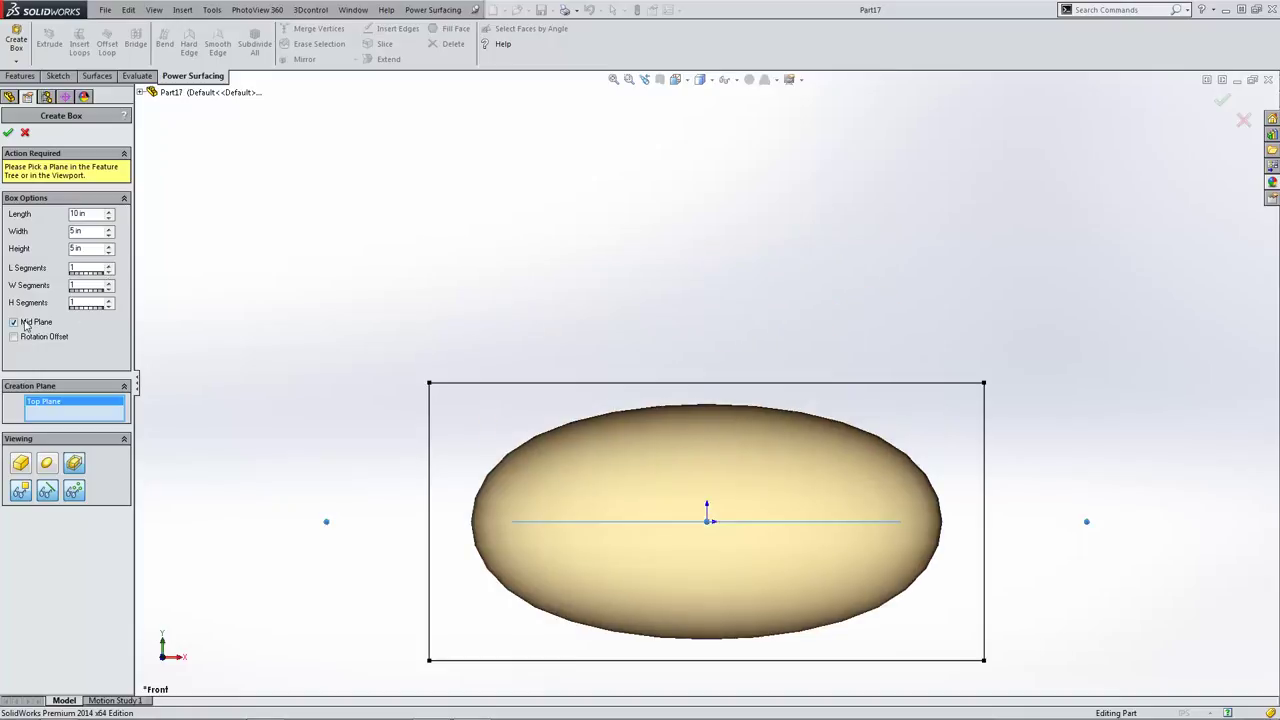
scroll(666, 354, "up", 3)
scroll(745, 500, "down", 2)
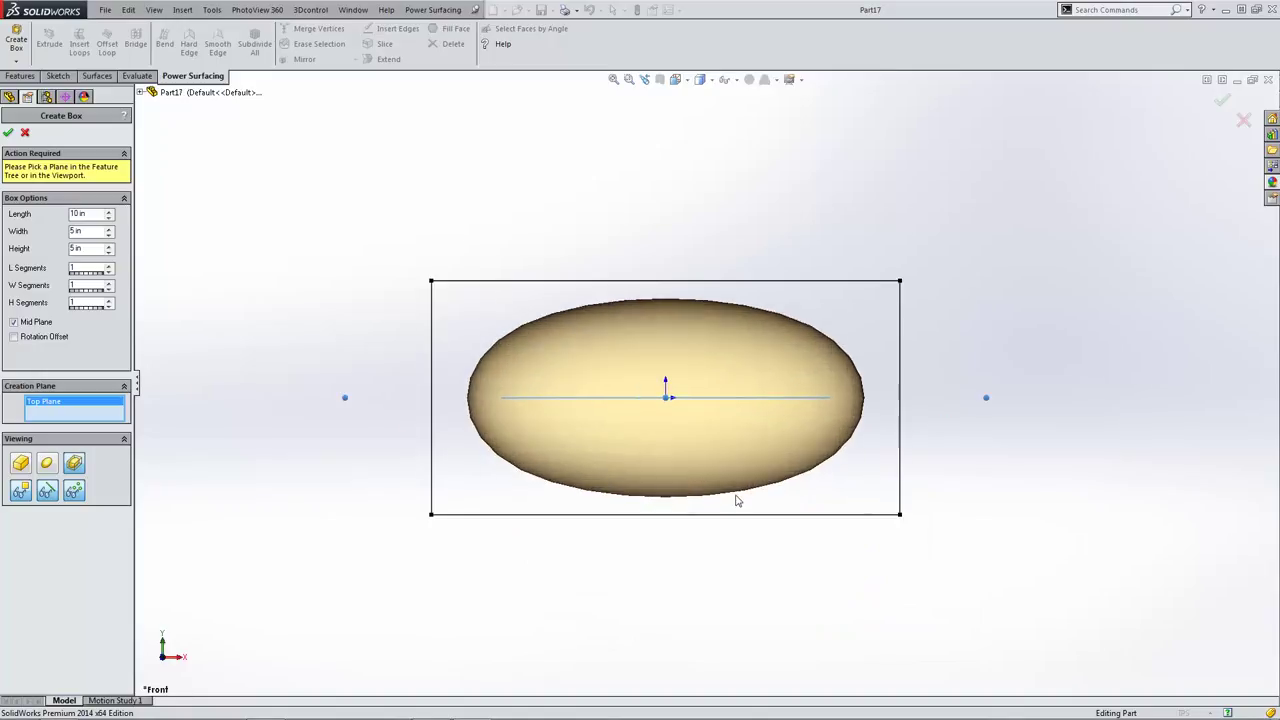
scroll(634, 511, "down", 2)
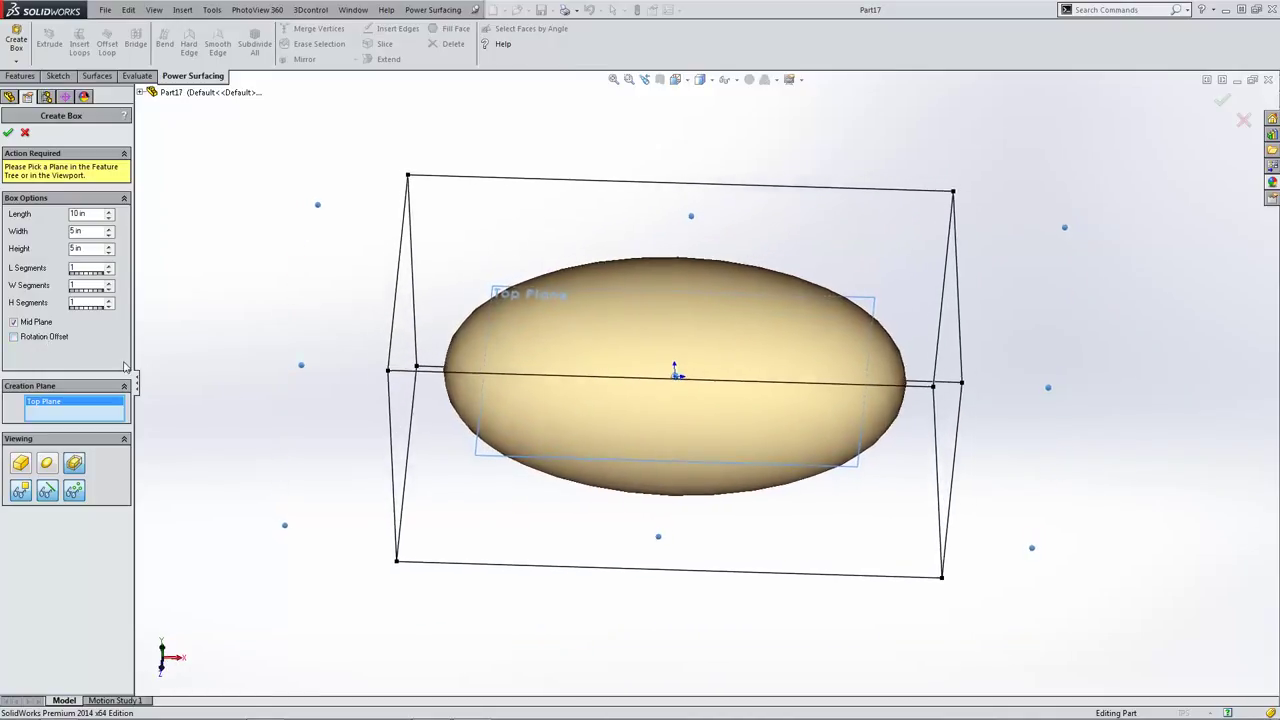
- Try a 45° rotation offset on the box and turn it off again
left_click(25, 341)
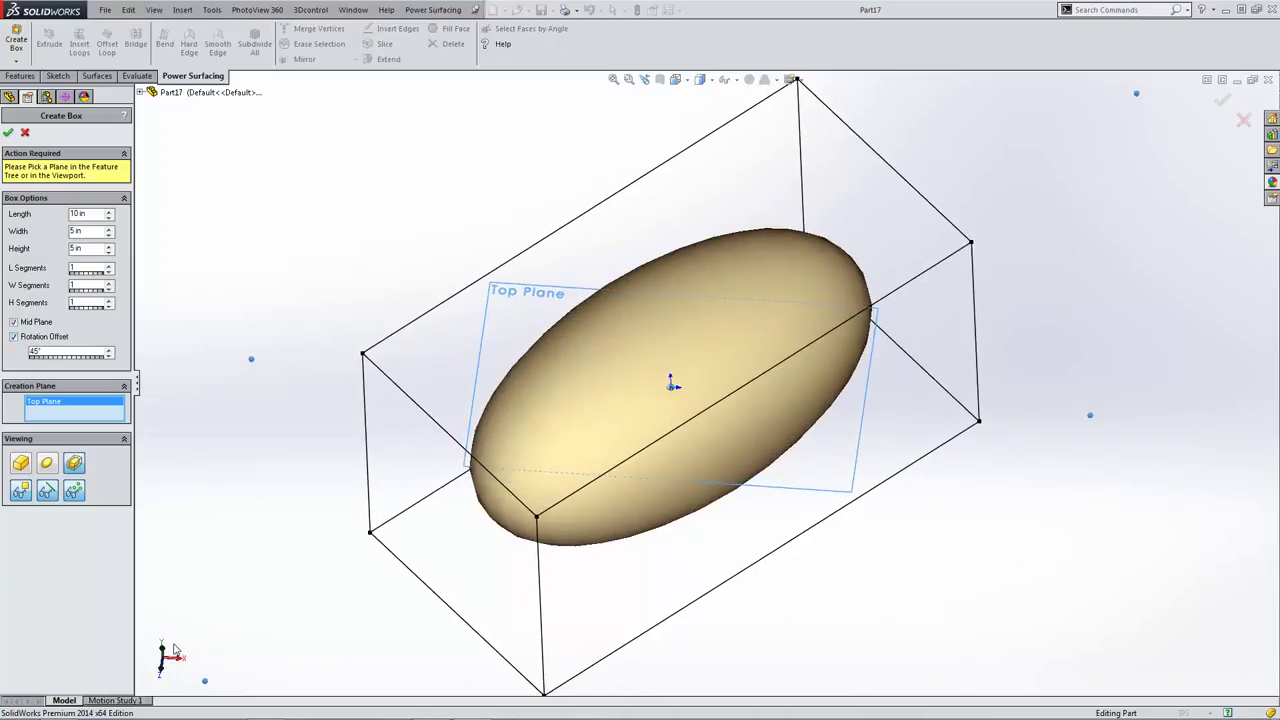
left_click(15, 338)
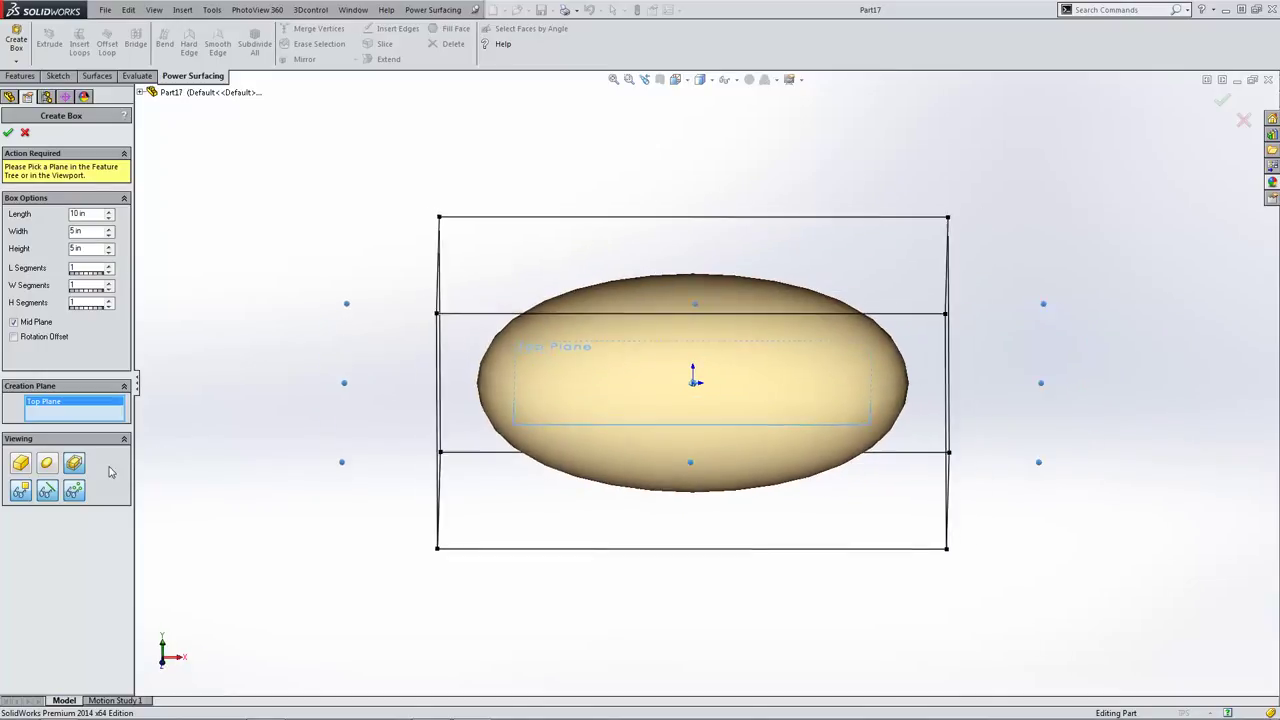
- Hide and restore the display of the box's edges and faces
left_click(47, 490)
left_click(47, 490)
left_click(20, 490)
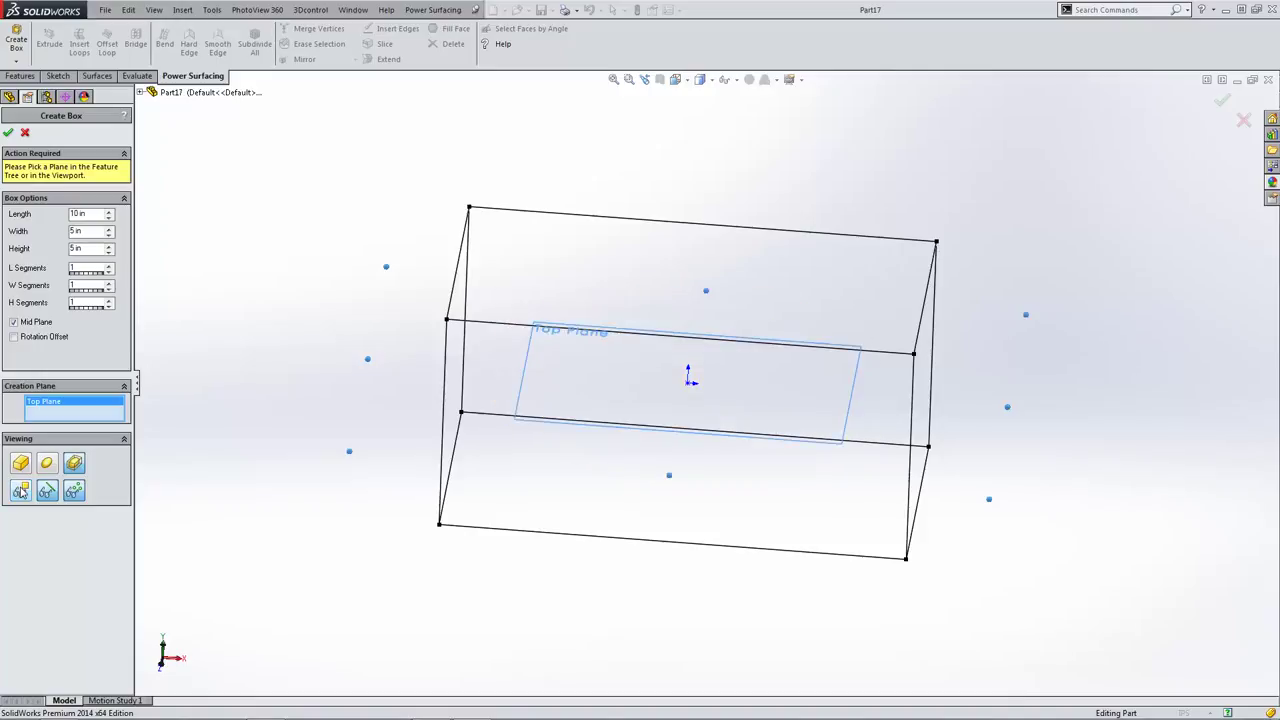
left_click(20, 490)
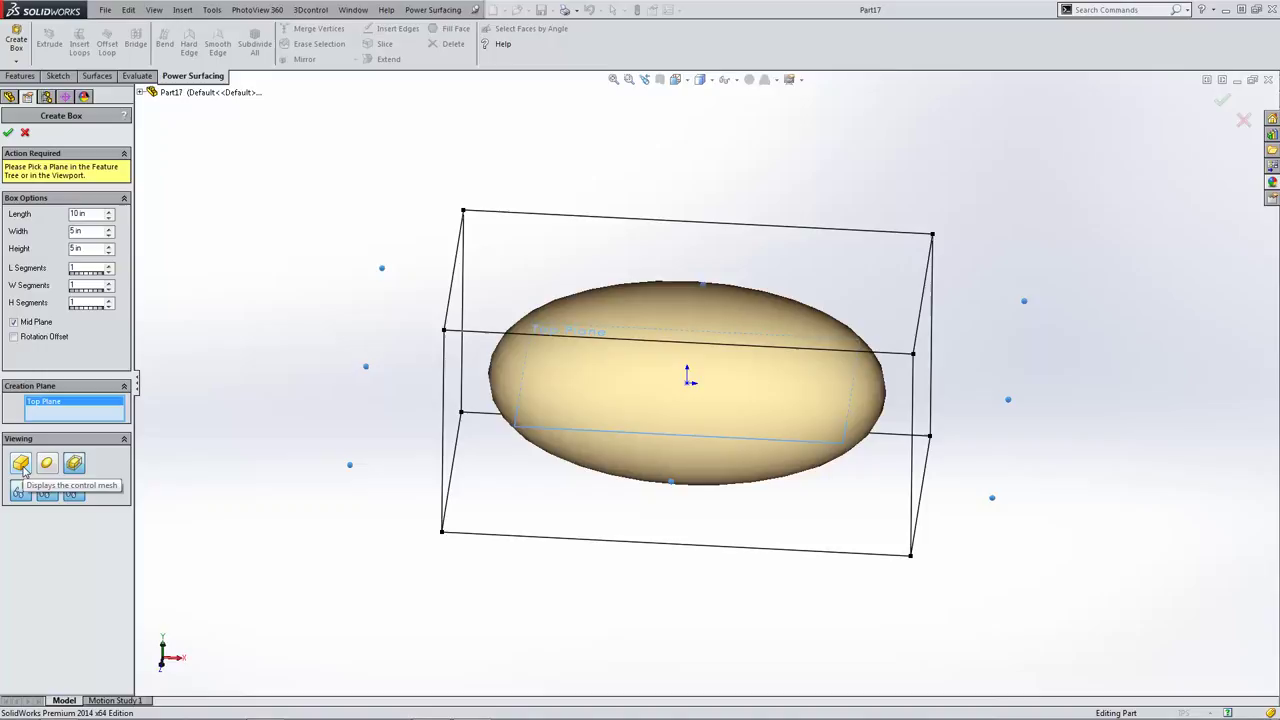
- Compare the control mesh, smooth surface and combined displays, leaving the box shown as control mesh
left_click(22, 469)
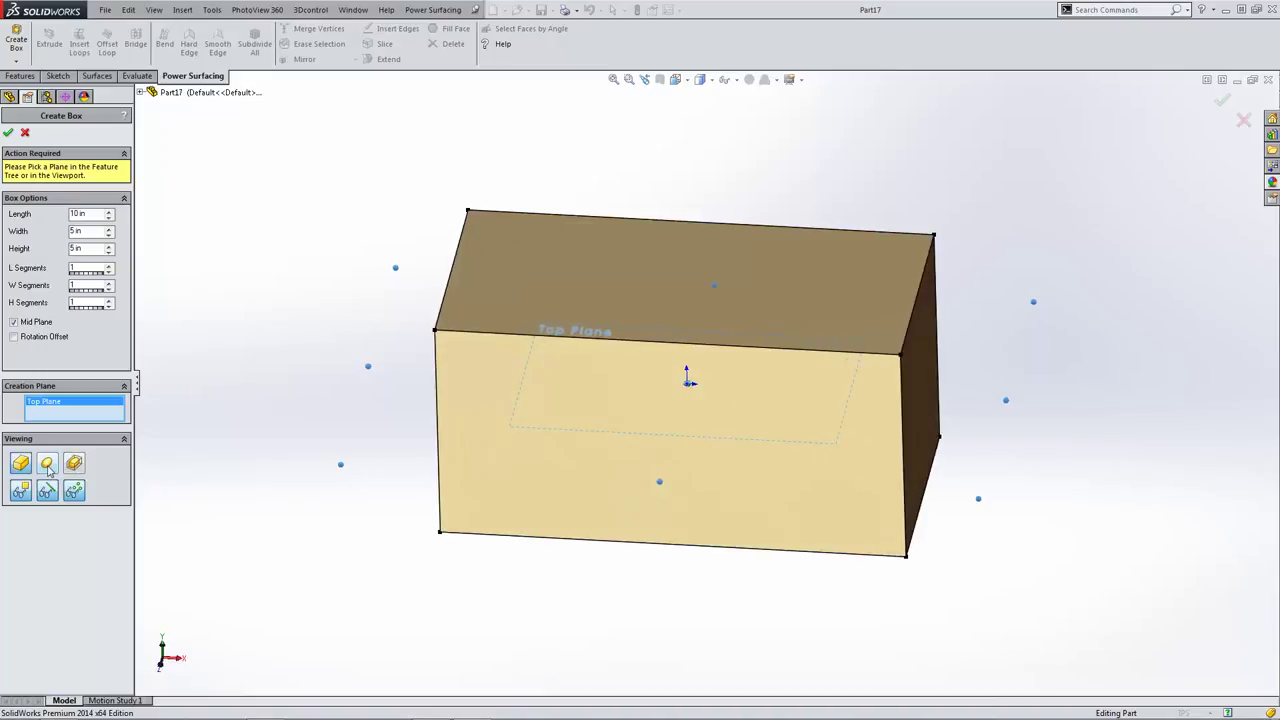
left_click(78, 468)
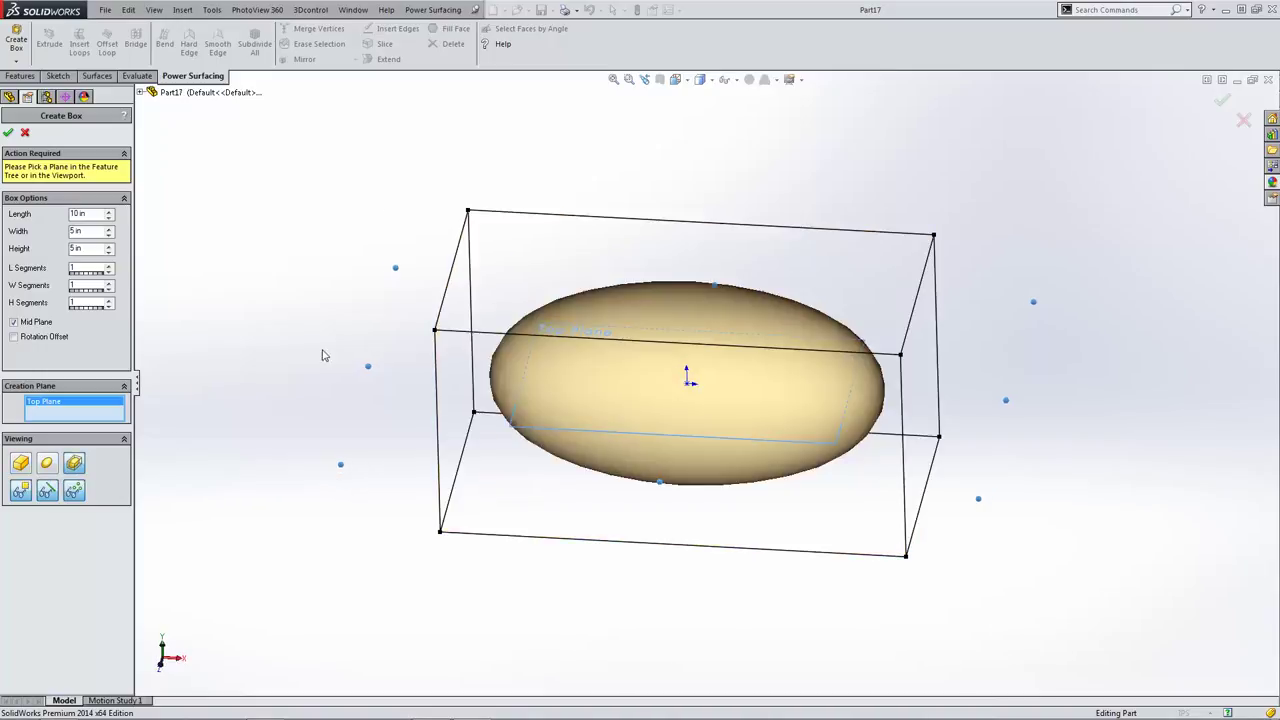
left_click(47, 463)
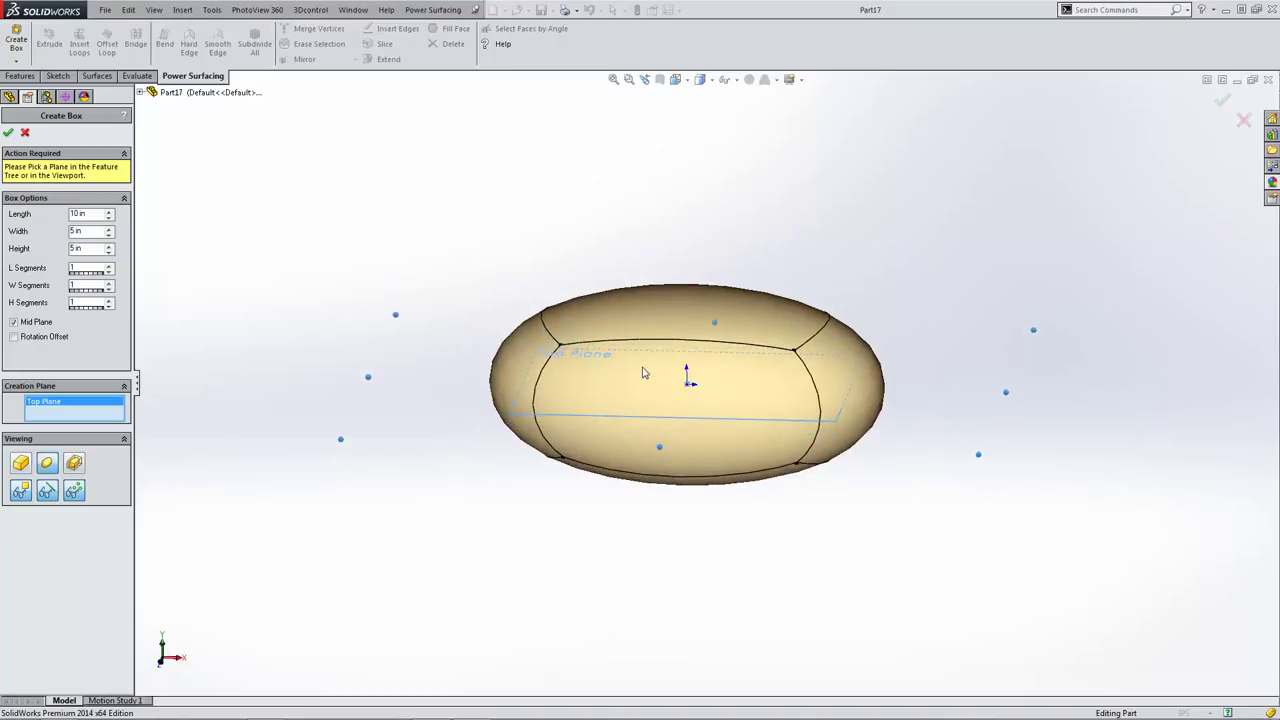
left_click(22, 464)
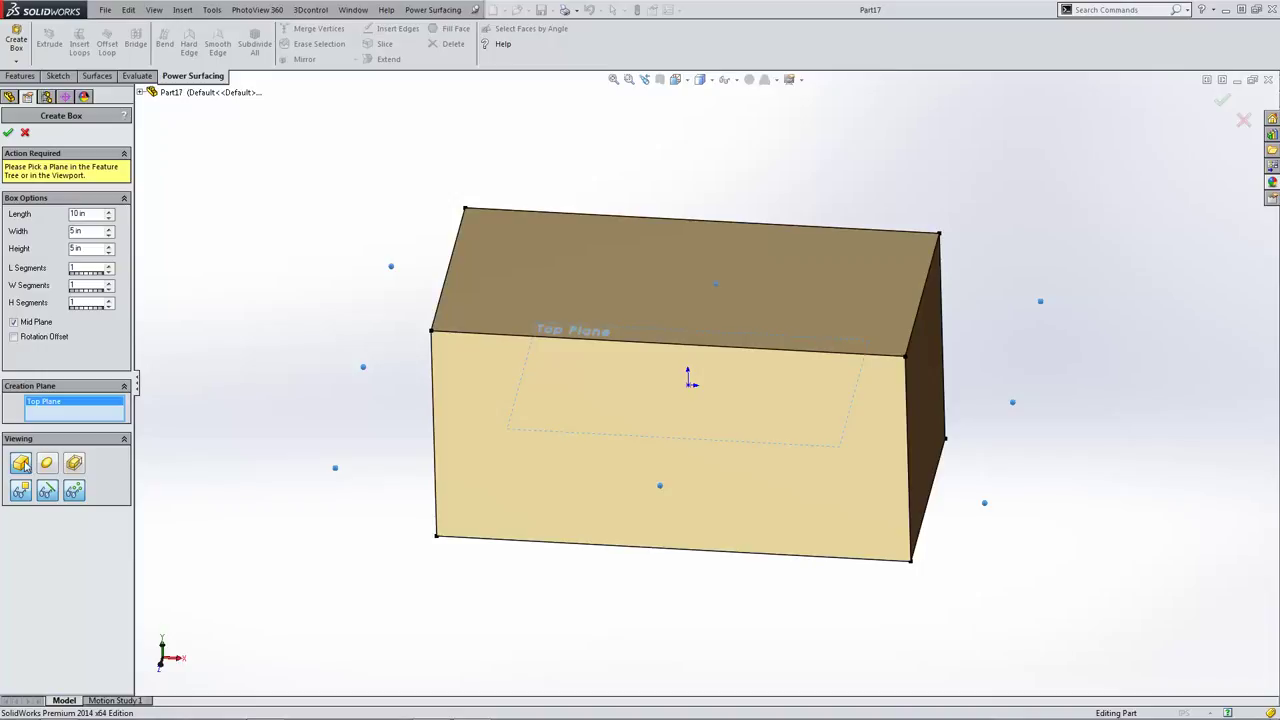
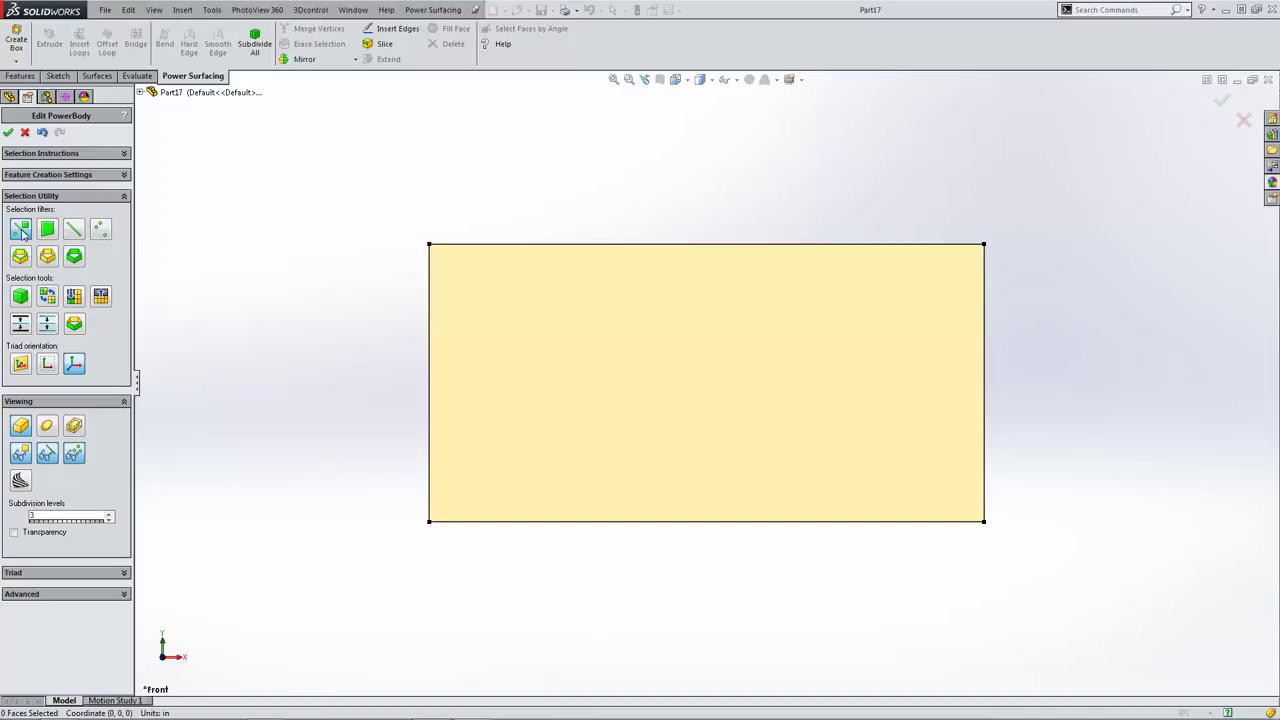
- Try unfiltered selection on the box's front face and a top corner vertex, and window-select both vertices at the +X end of the top
left_click(506, 249)
left_click(540, 312)
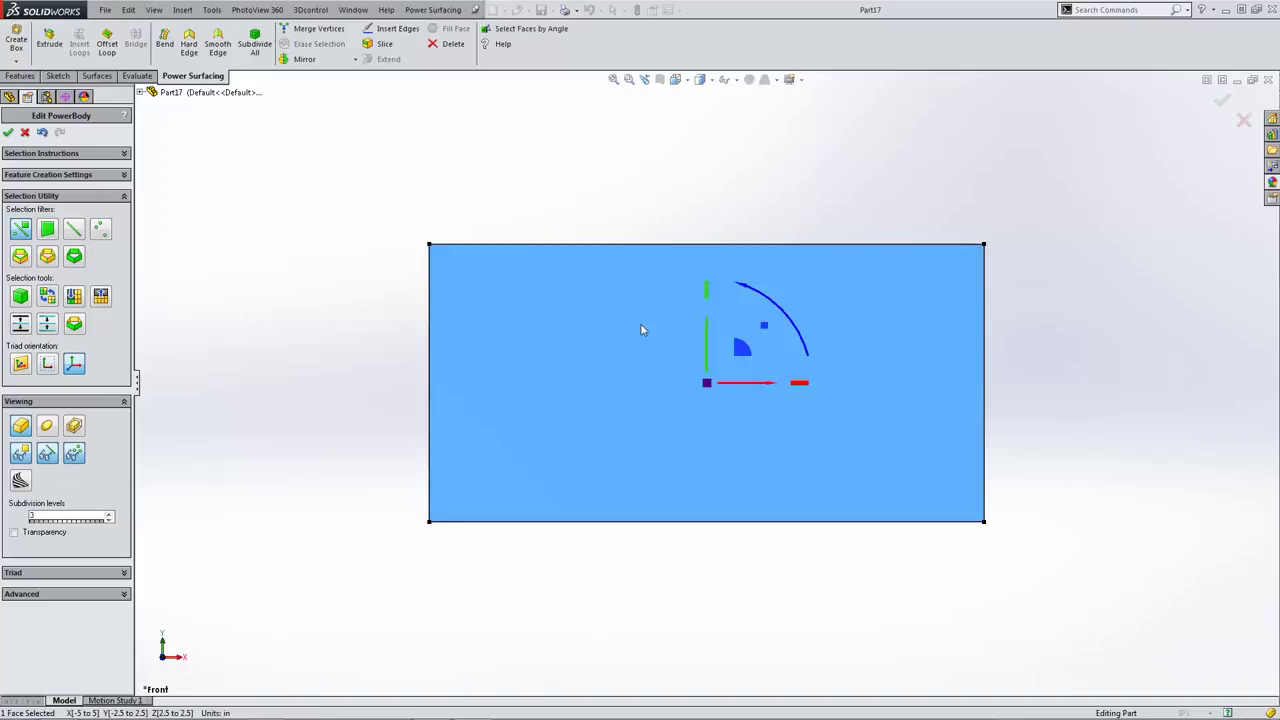
left_click(985, 246)
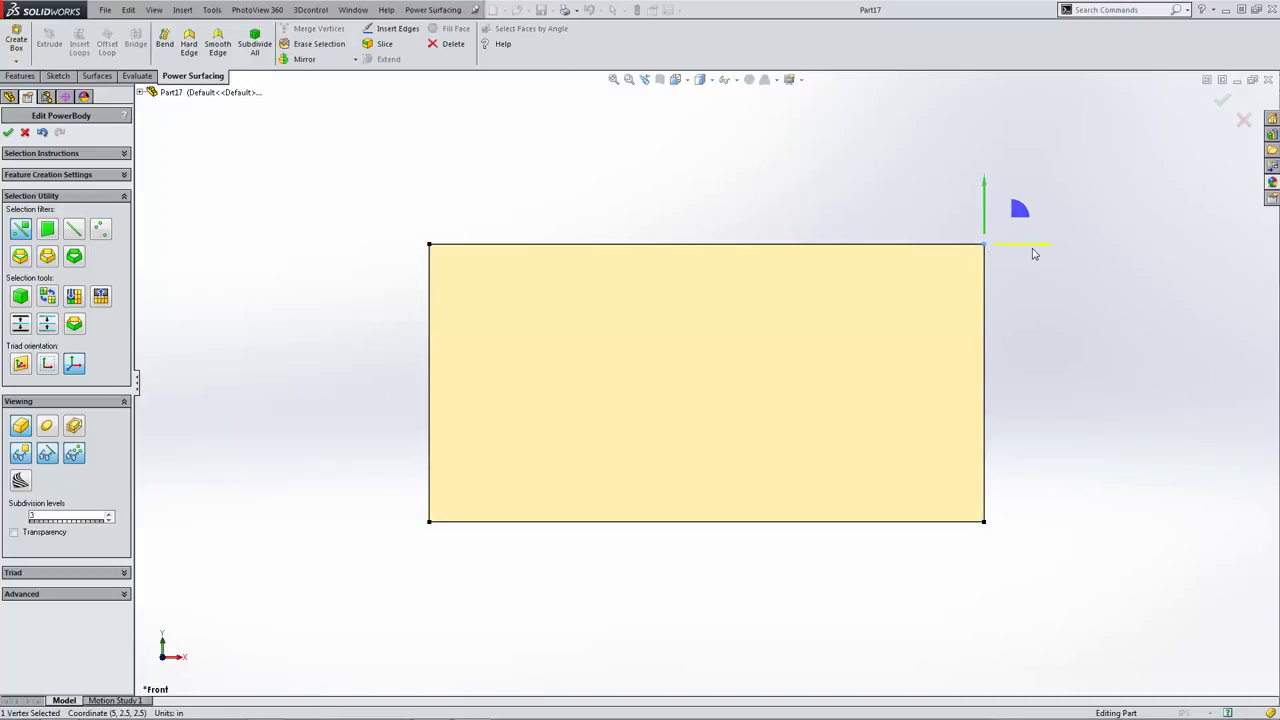
left_click_drag(926, 178, 1028, 304)
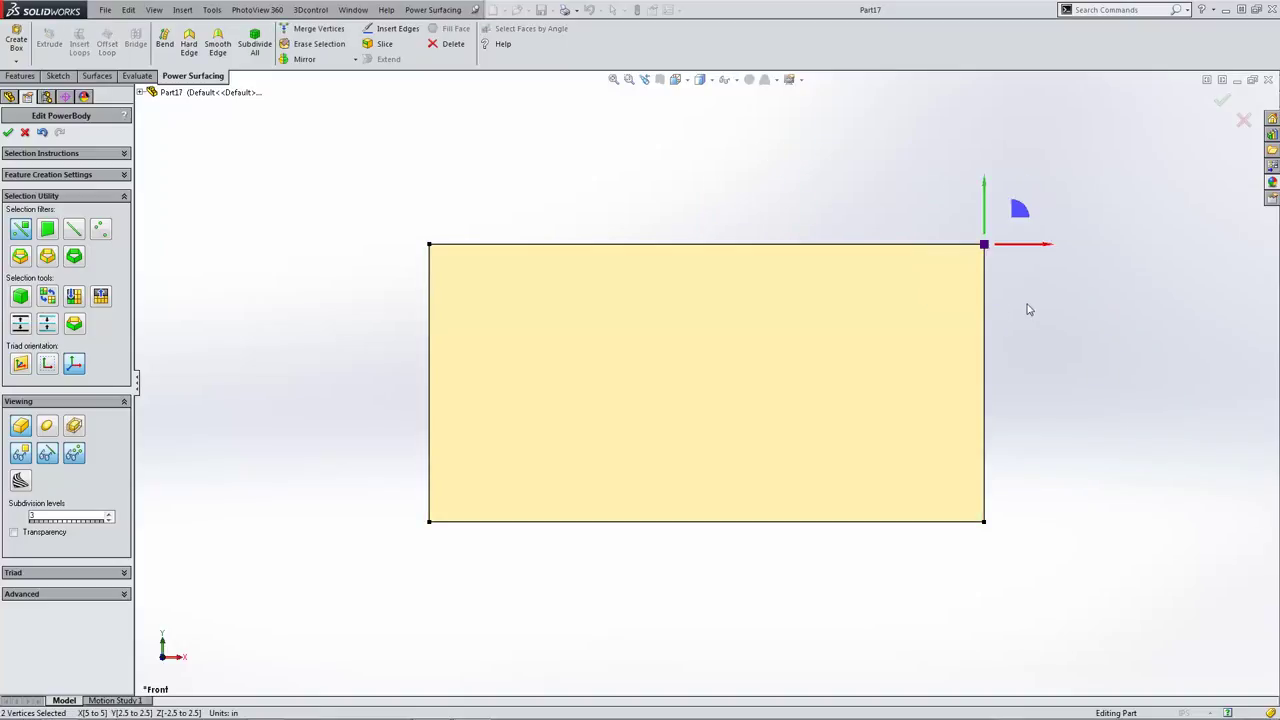
middle_click_drag(1027, 303, 1028, 306)
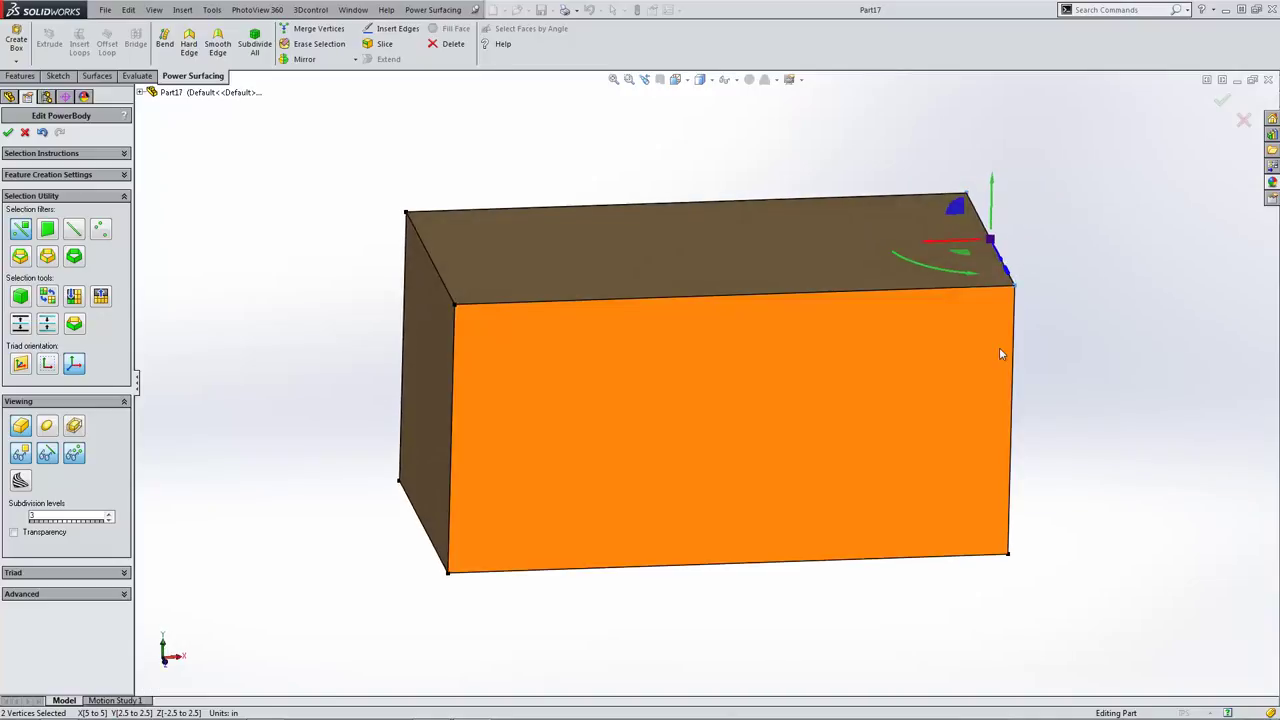
- Window-select the four top vertices of the box, clear the selection and return to the front view
key("ctrl+1")
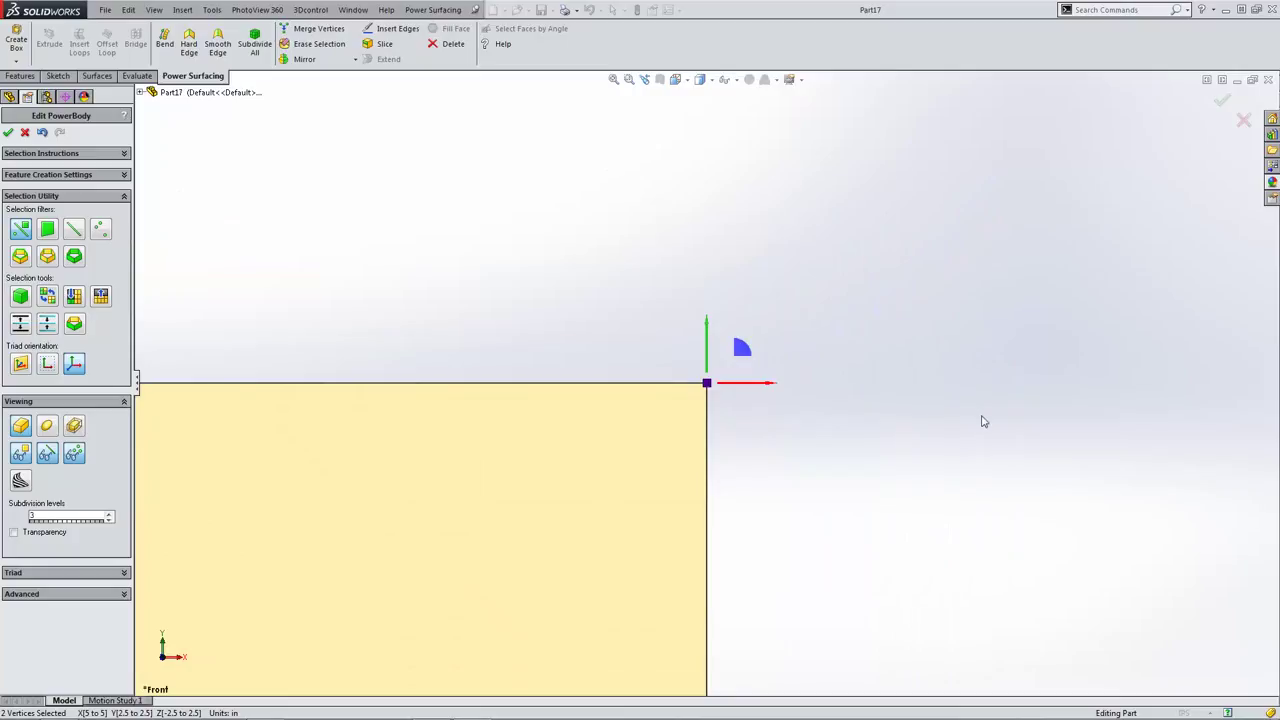
scroll(988, 424, "up", 5)
left_click(894, 446)
left_click_drag(375, 333, 798, 425)
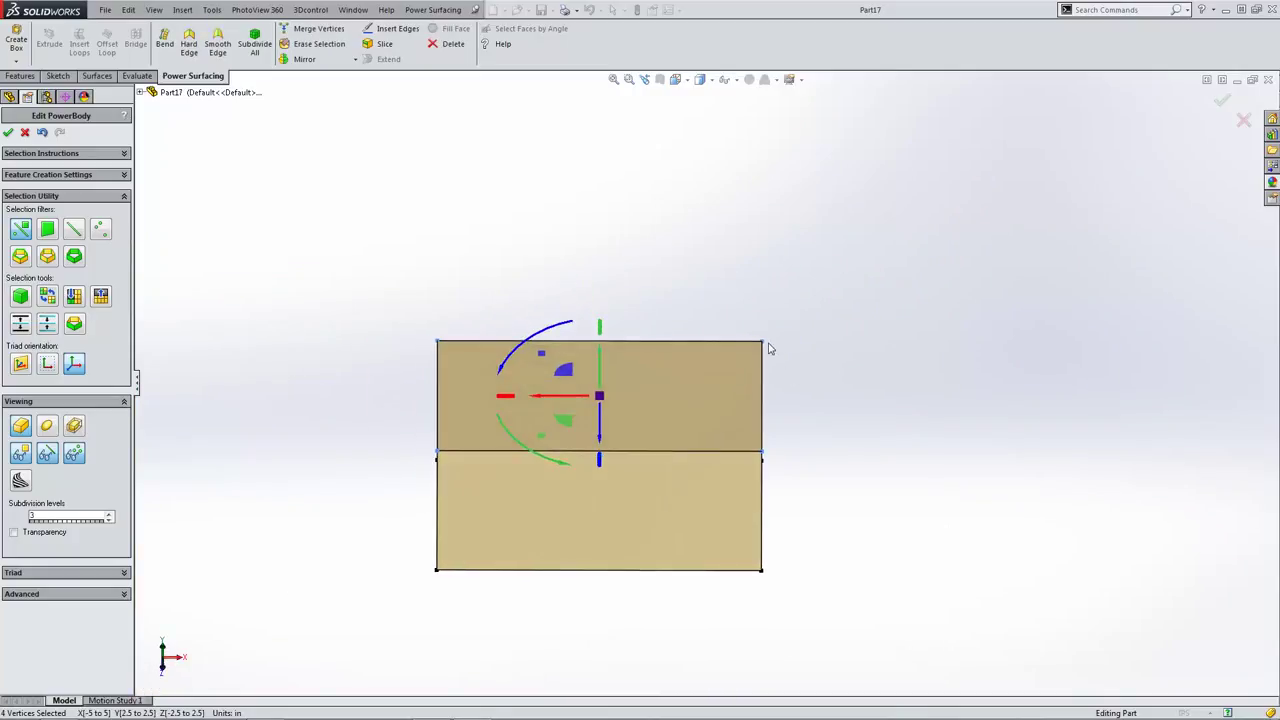
left_click(906, 444)
key("ctrl+1")
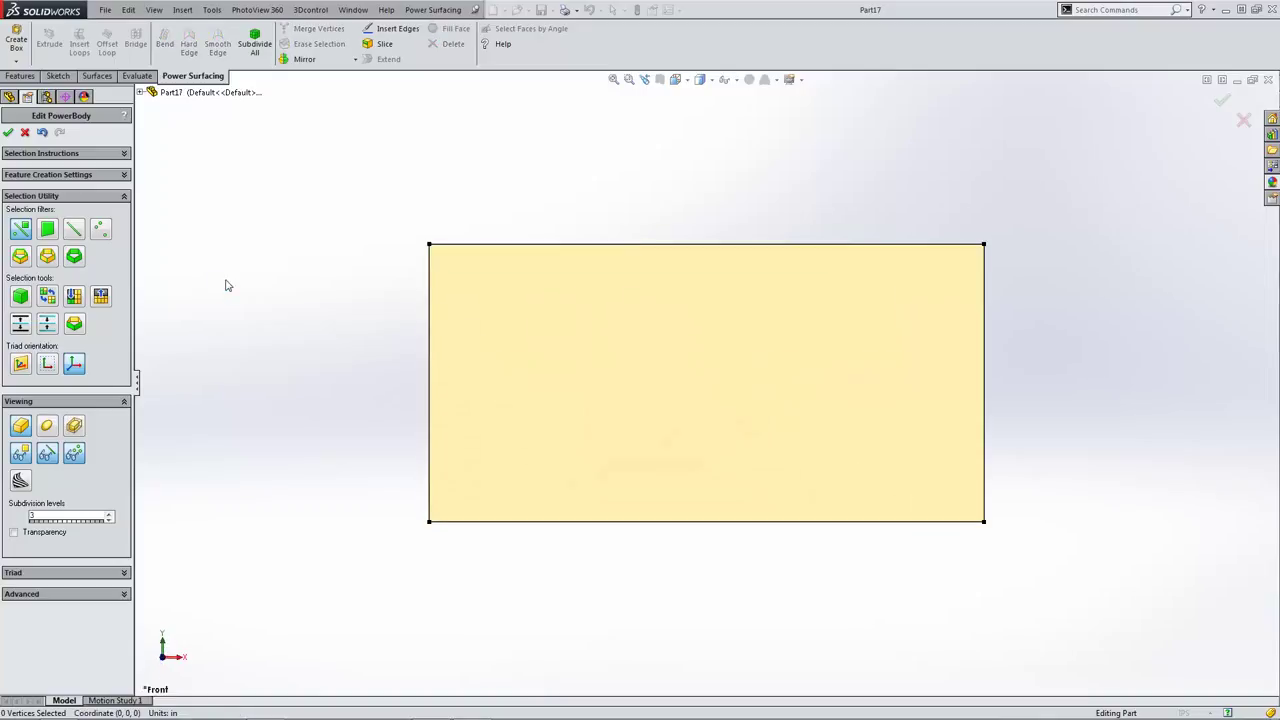
- Limit selection to edges, window-select the box's four top edges and clear the selection
left_click(76, 232)
left_click_drag(284, 161, 1080, 304)
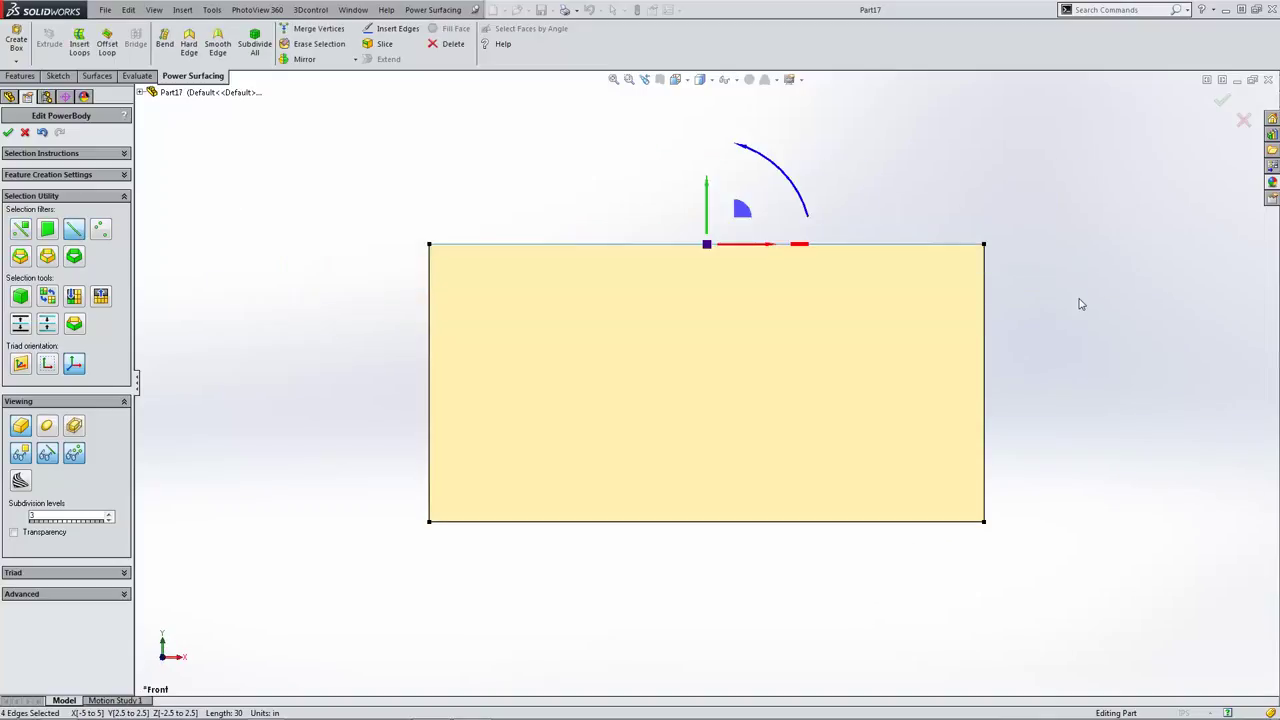
key("Up")
key("Up")
key("ctrl+1")
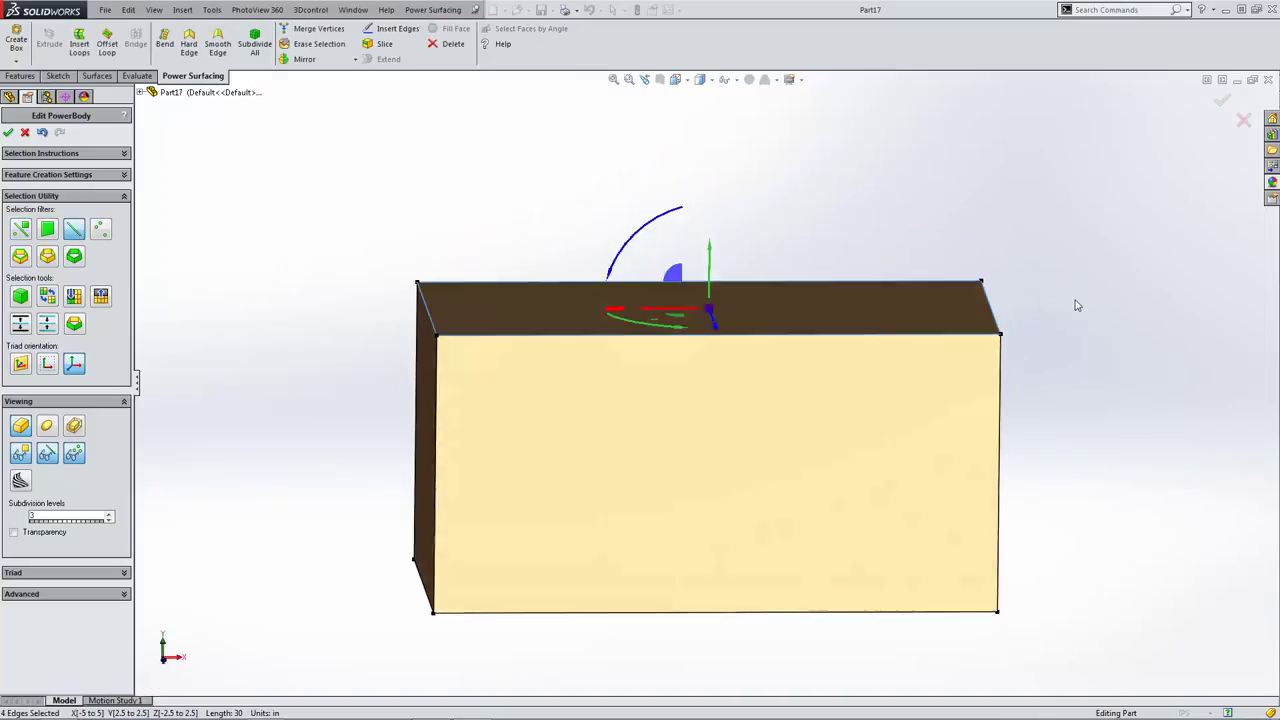
left_click(809, 480)
- Limit selection to faces and window-select the top face of the box
key("Up")
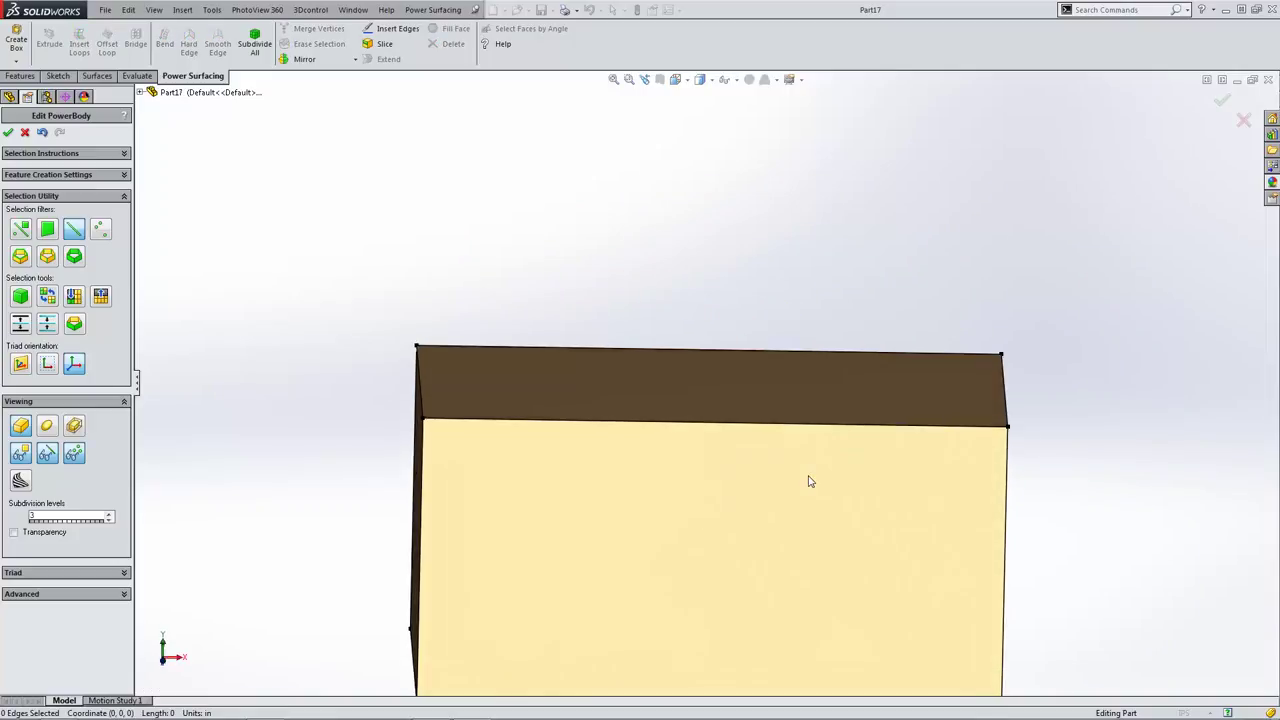
scroll(809, 480, "up", 2)
key("Left")
left_click(47, 229)
left_click(509, 281)
left_click_drag(404, 178, 954, 474)
key("ctrl+8")
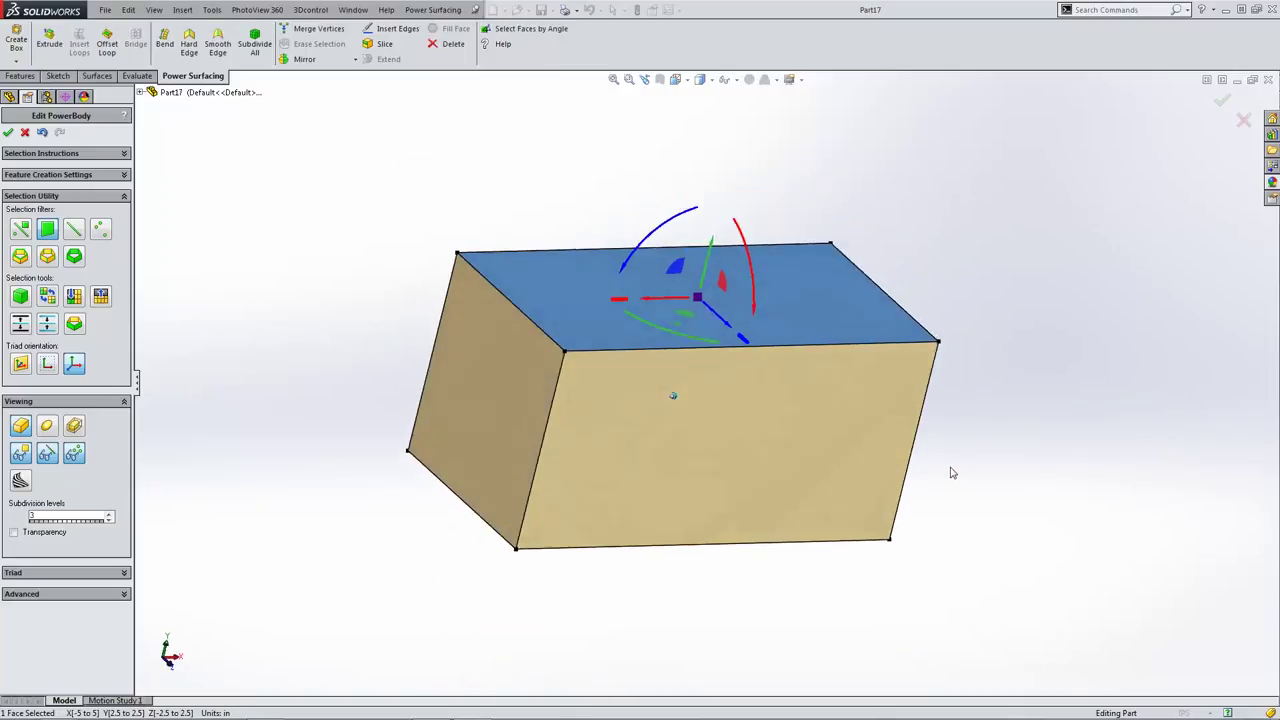
key("ctrl+shift+z")
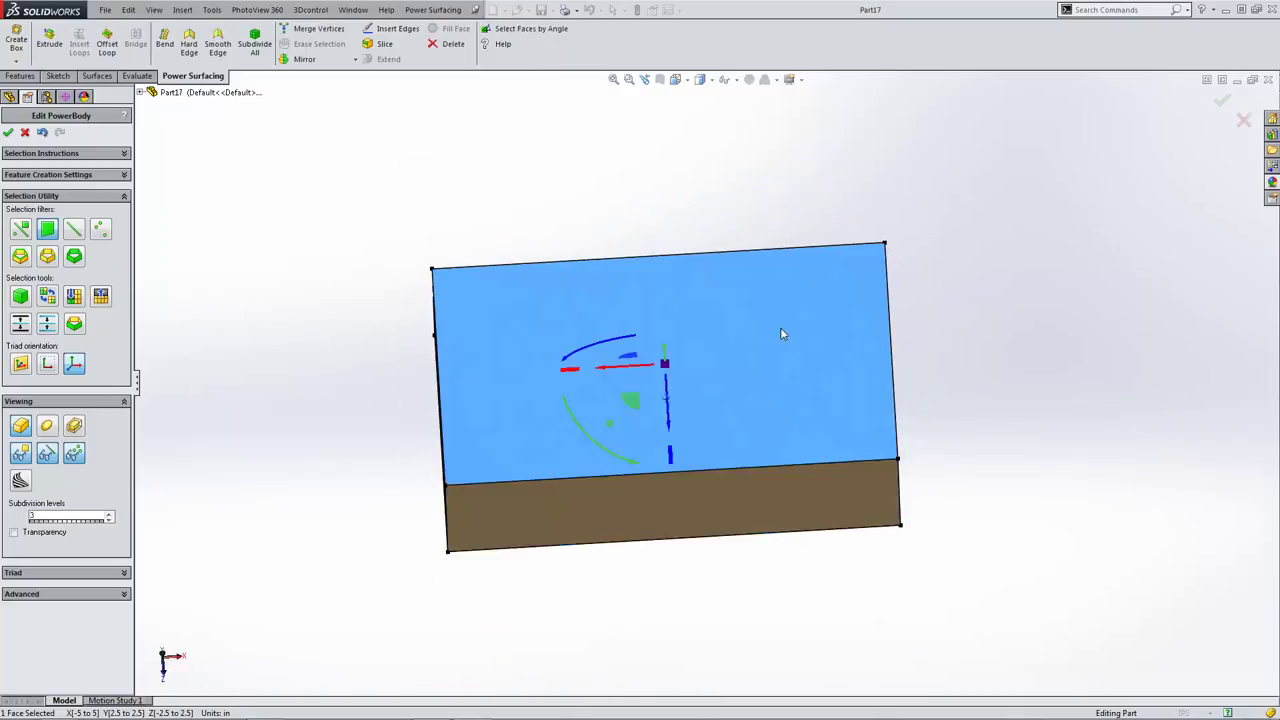
- Restore selection of all element types, select the box's front face and grow the selection to its adjacent faces
left_click(20, 231)
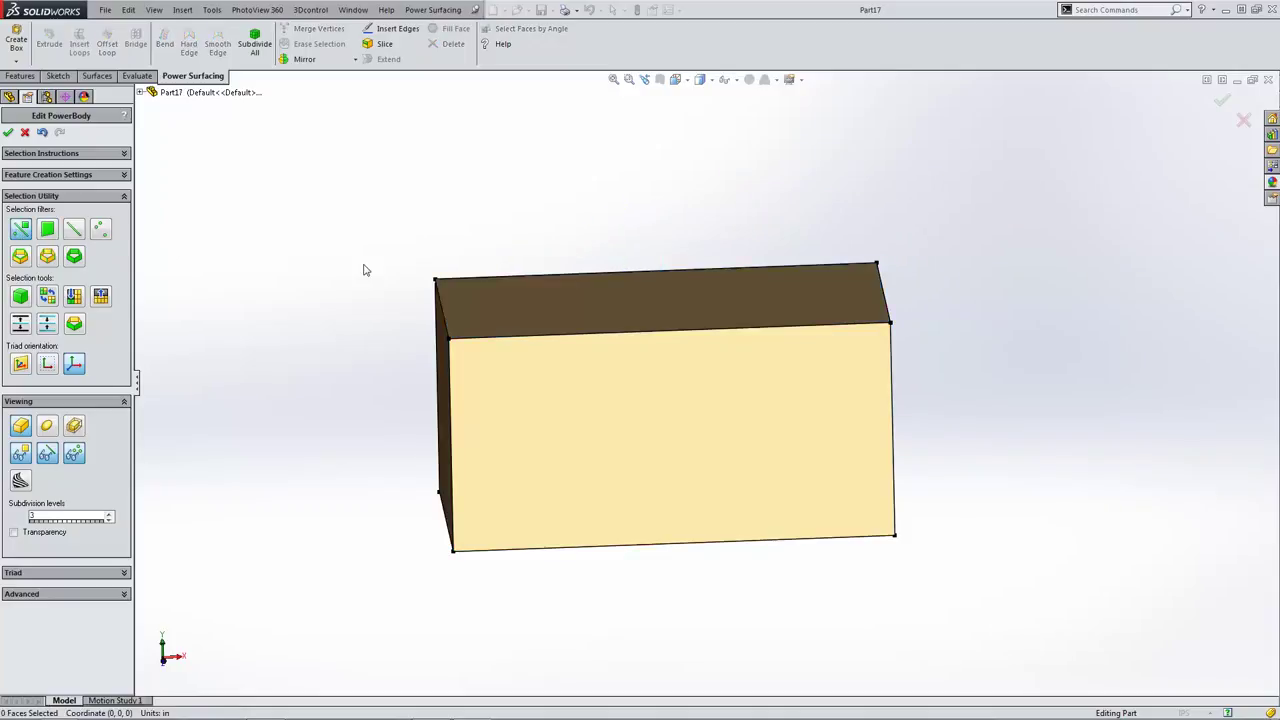
key("ctrl+1")
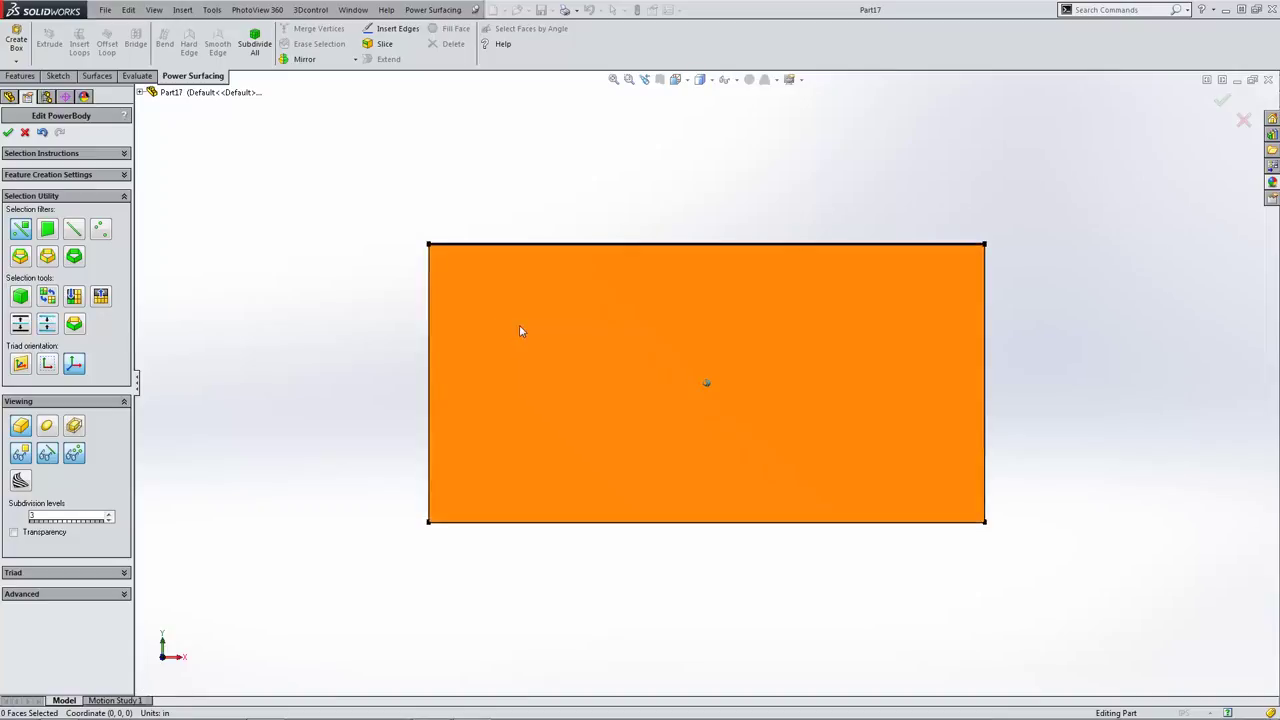
left_click(520, 331)
middle_click_drag(520, 331, 575, 347)
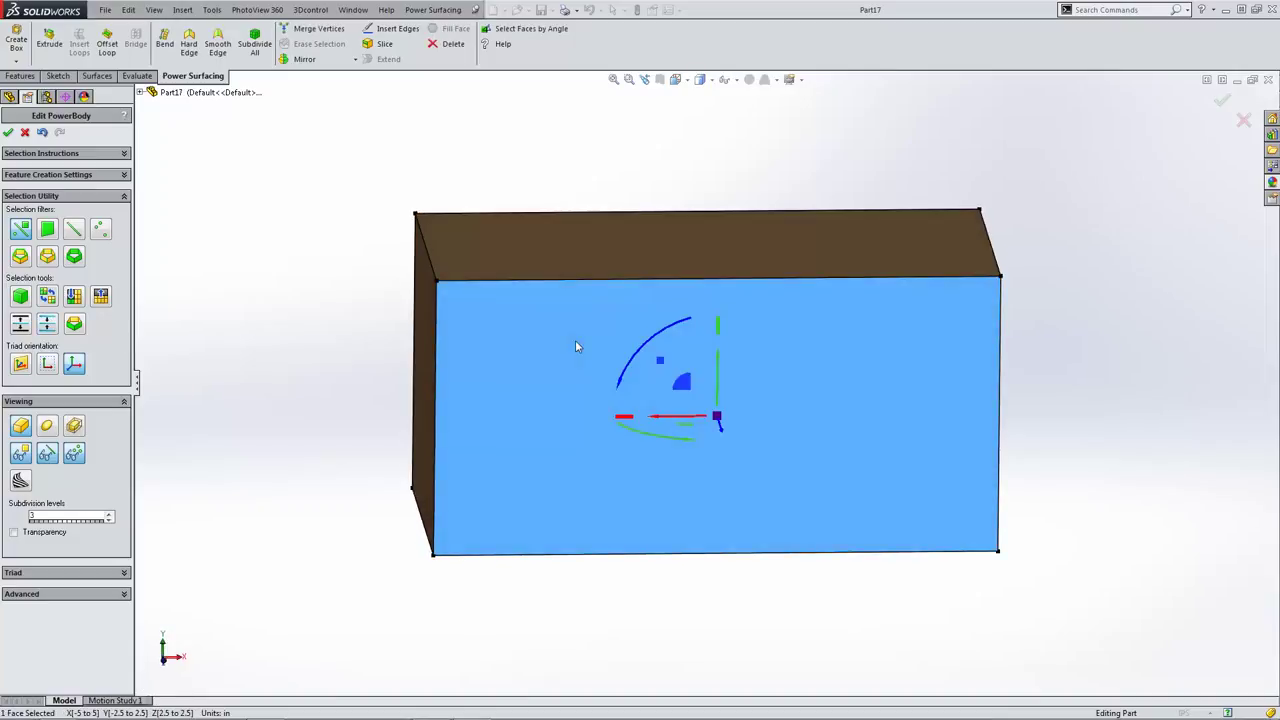
left_click(21, 325)
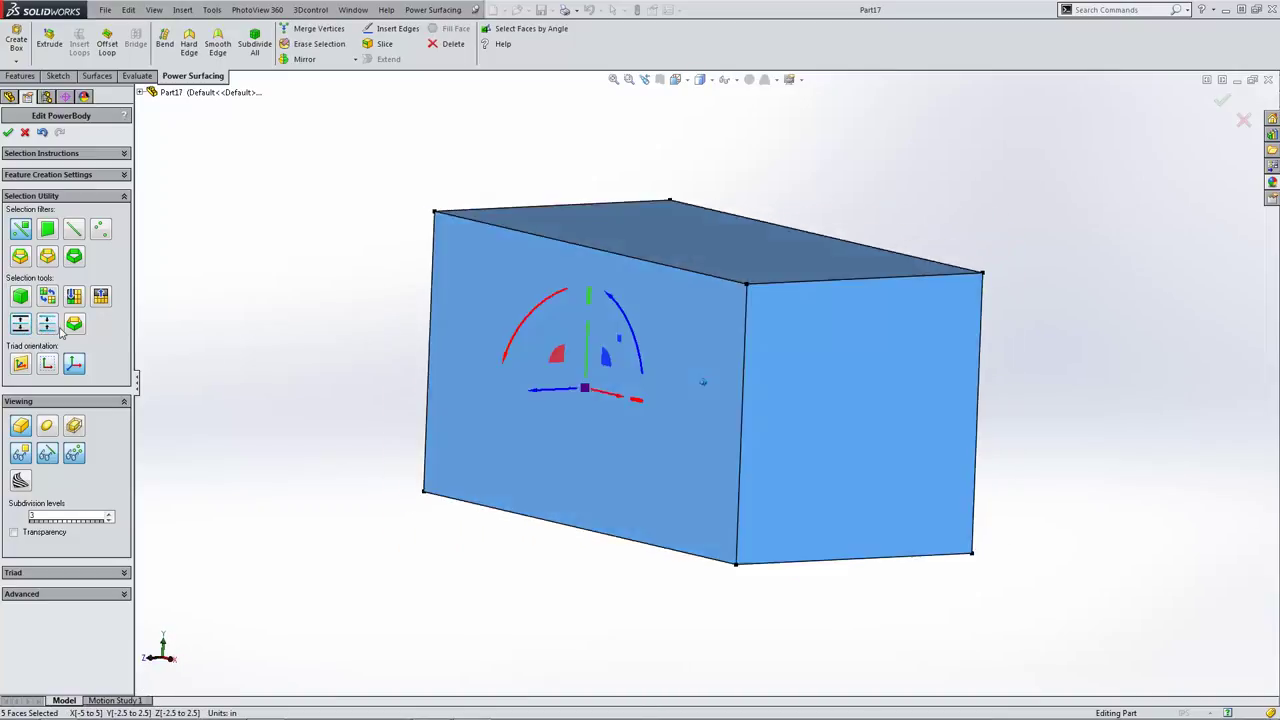
- Grow the face selection to include every face of the box and clear the selection
left_click(21, 325)
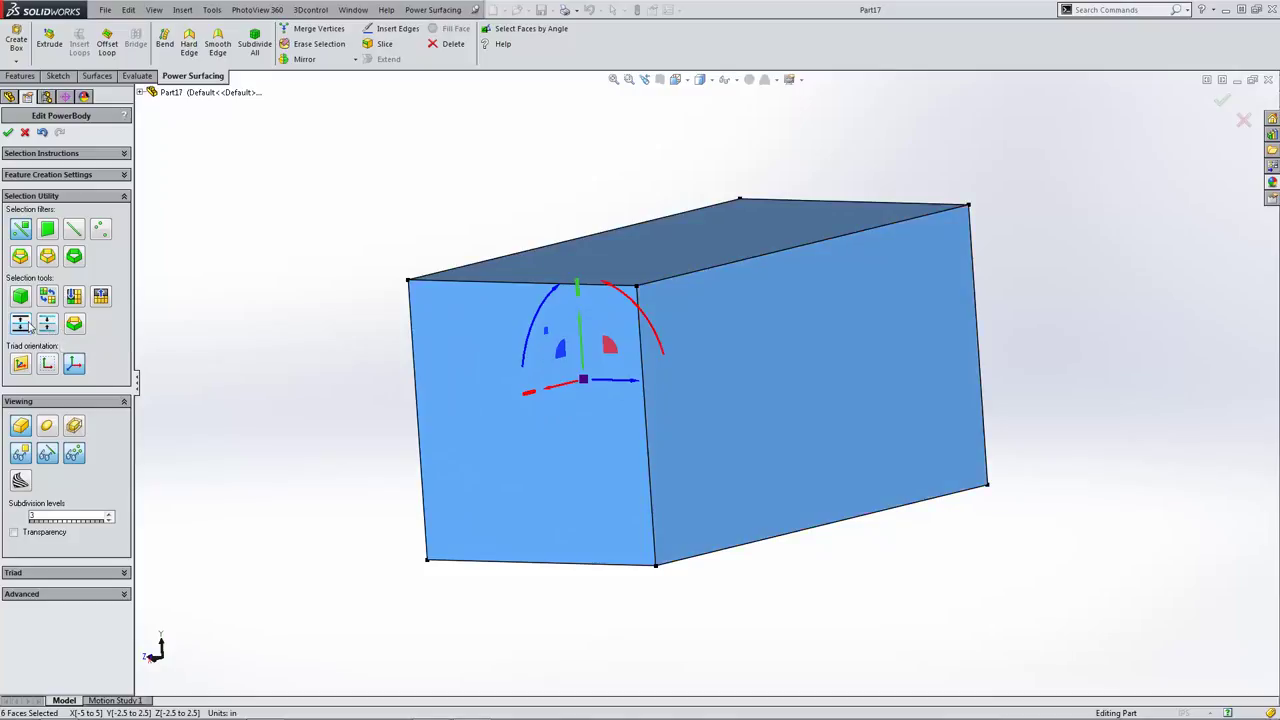
left_click(243, 352)
key("Escape")
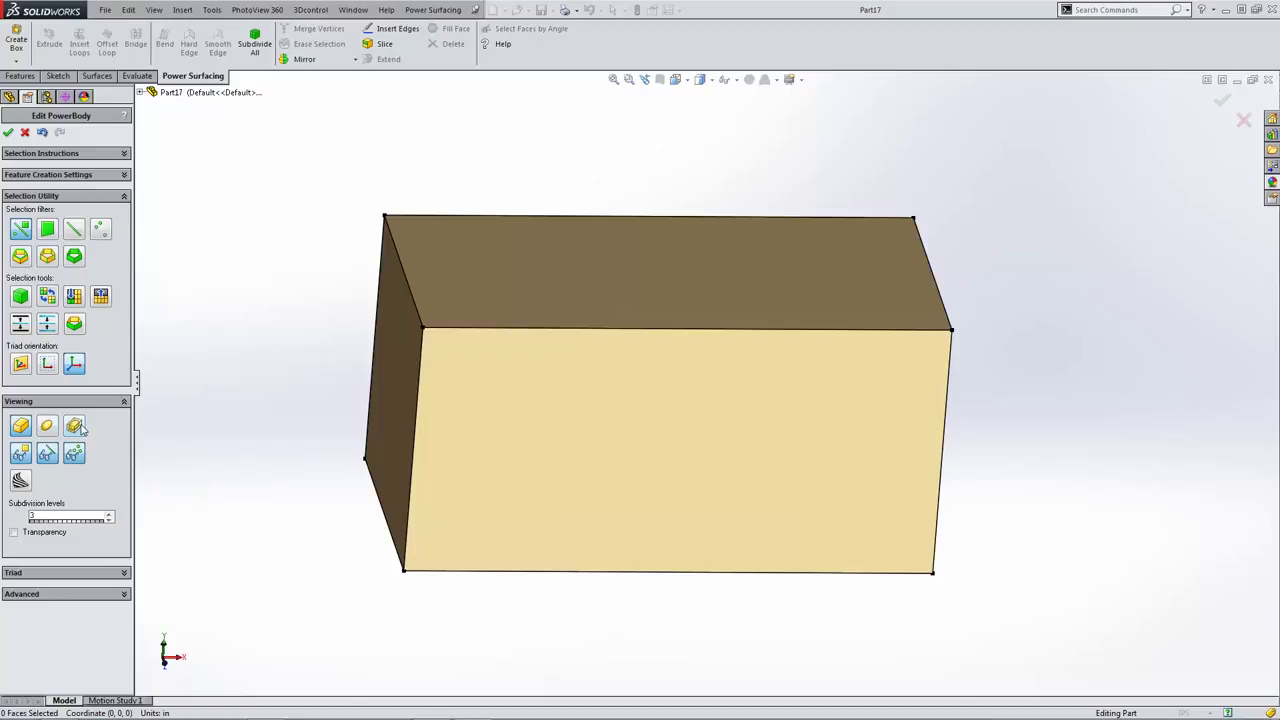
- Preview the box with zebra stripes and turn the stripes off again
left_click(47, 453)
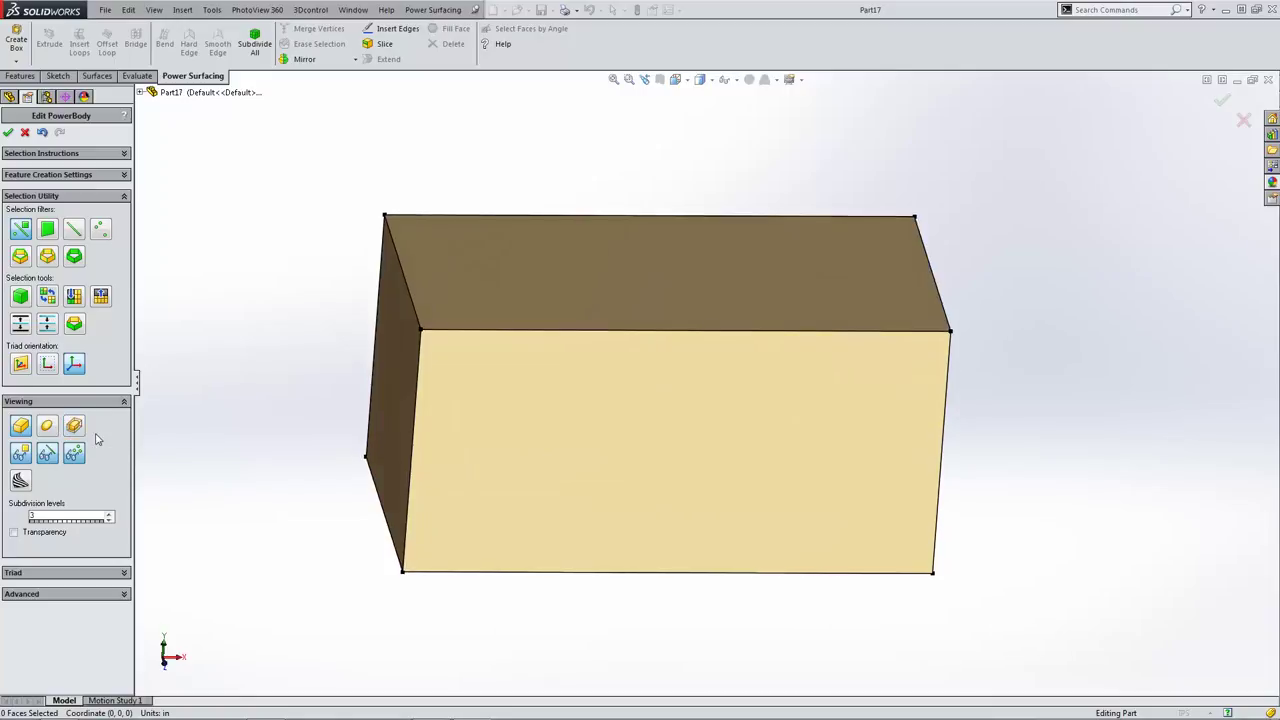
left_click(20, 482)
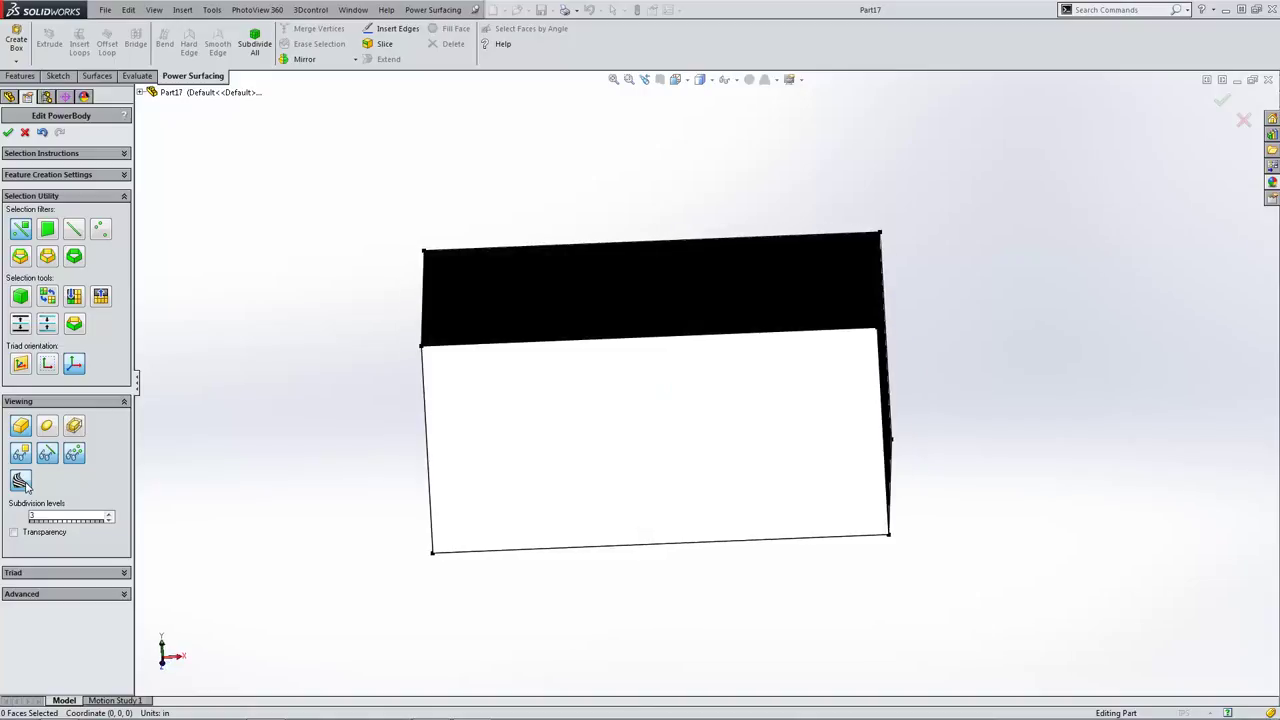
left_click(20, 482)
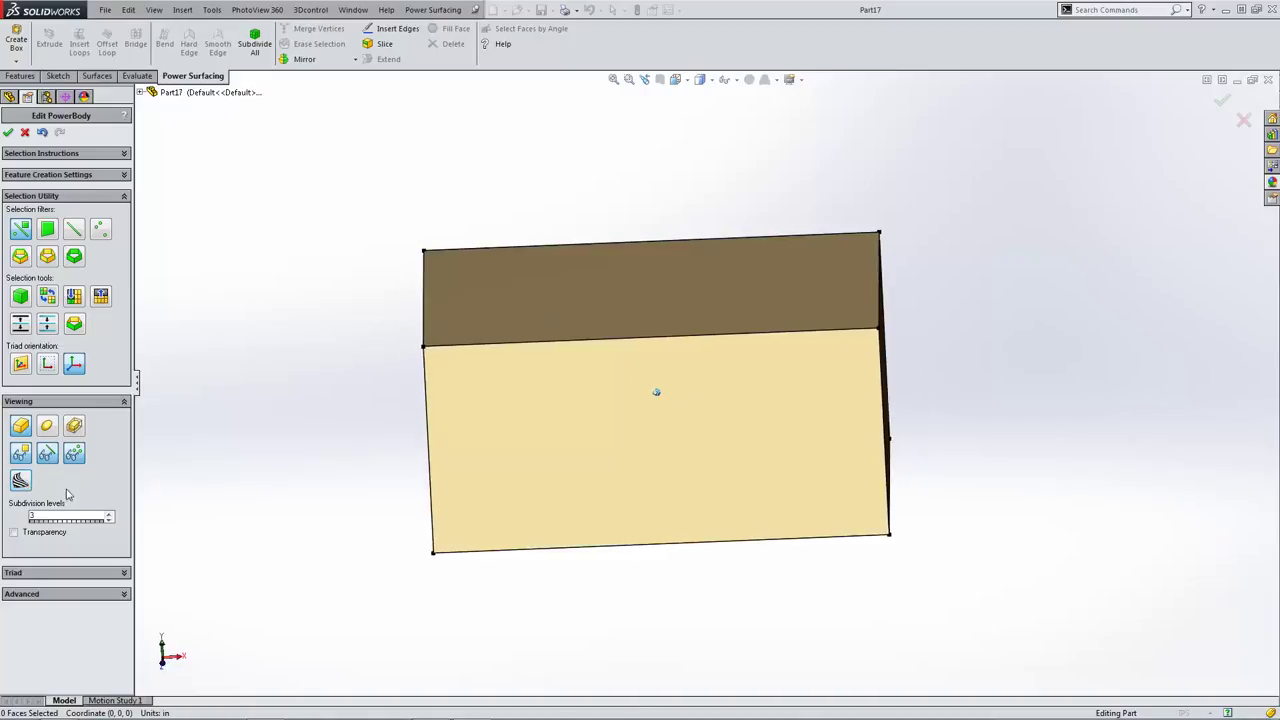
- Preview the box with 20% transparency from the front and angled views, and restore the opaque display
left_click(14, 532)
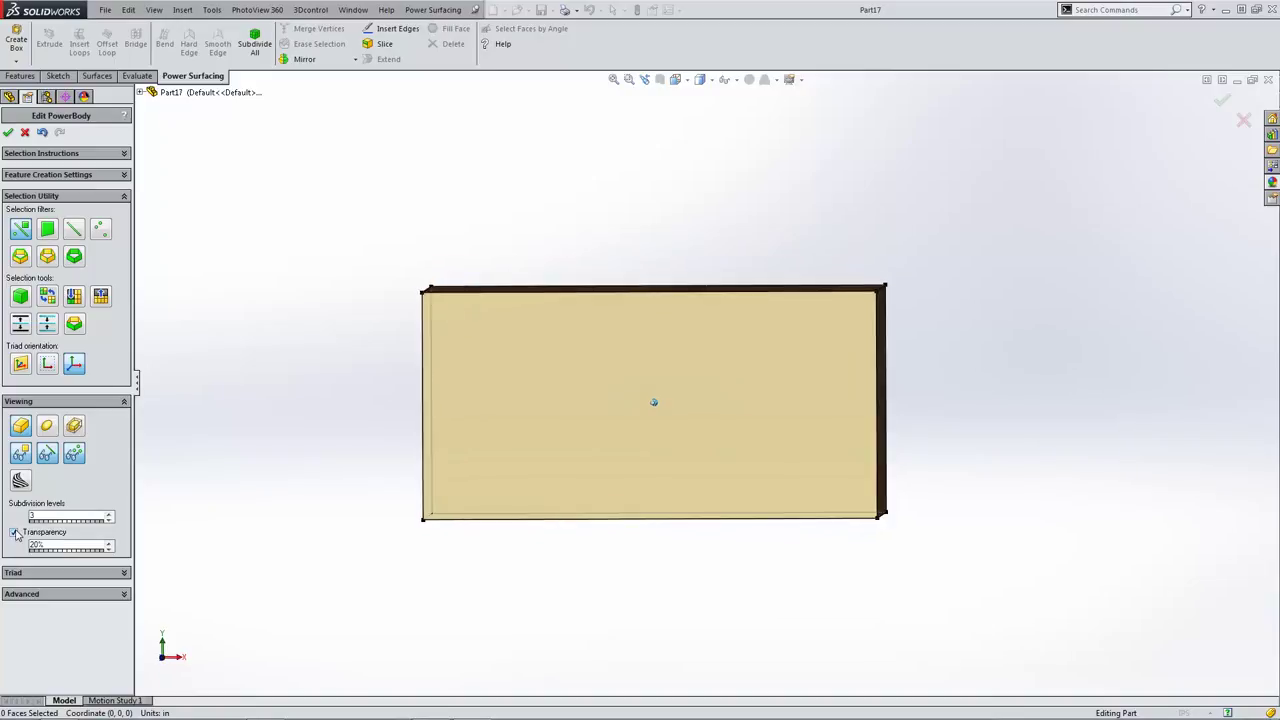
left_click(14, 533)
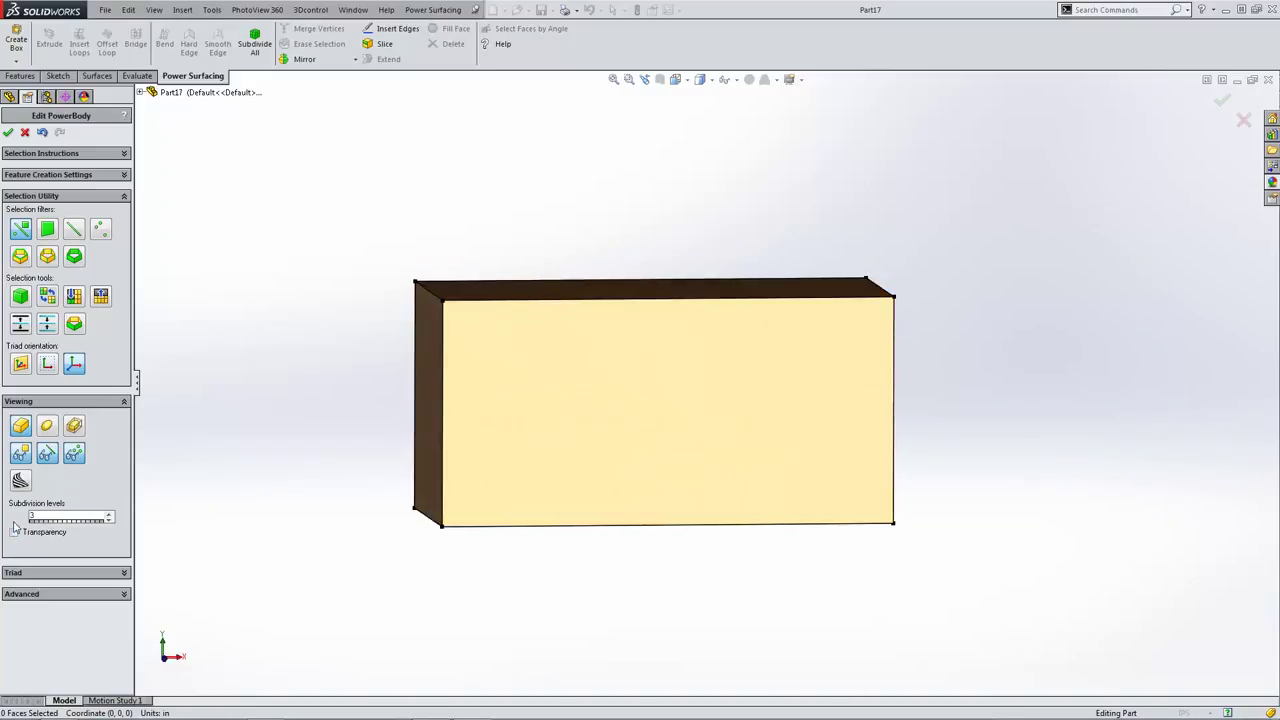
left_click(14, 533)
key("ctrl+1")
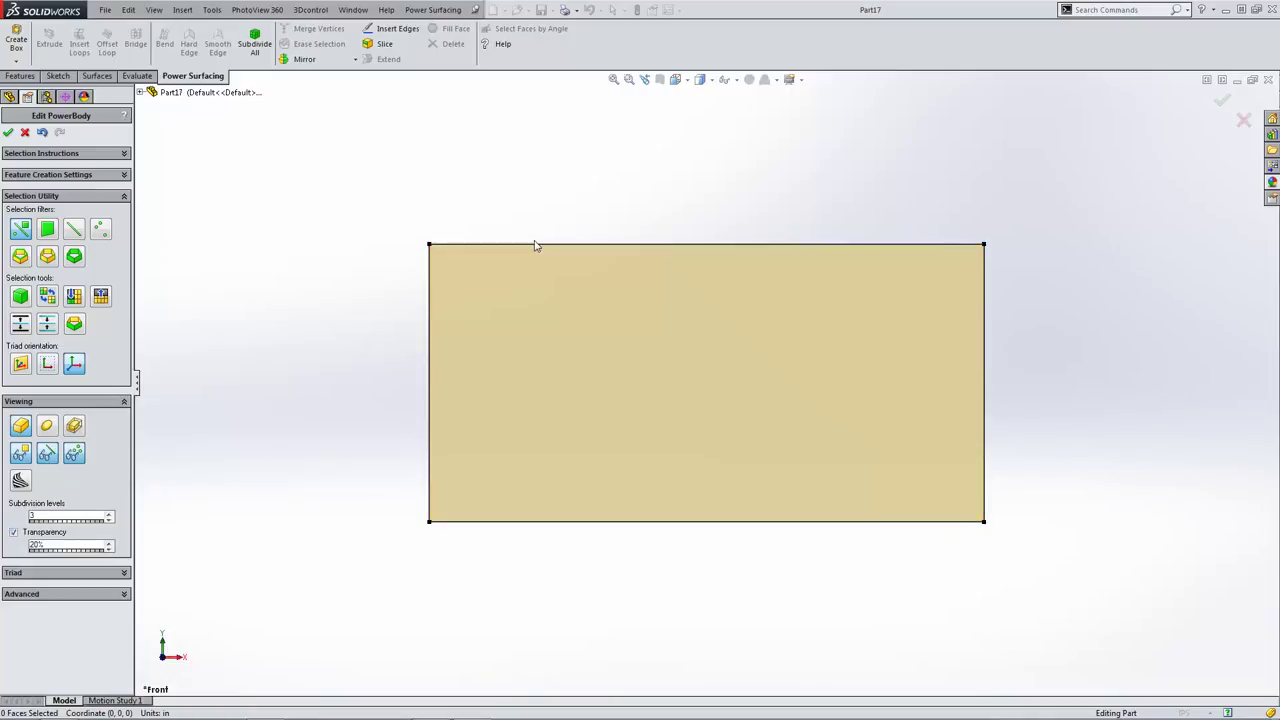
key("Left")
key("Up")
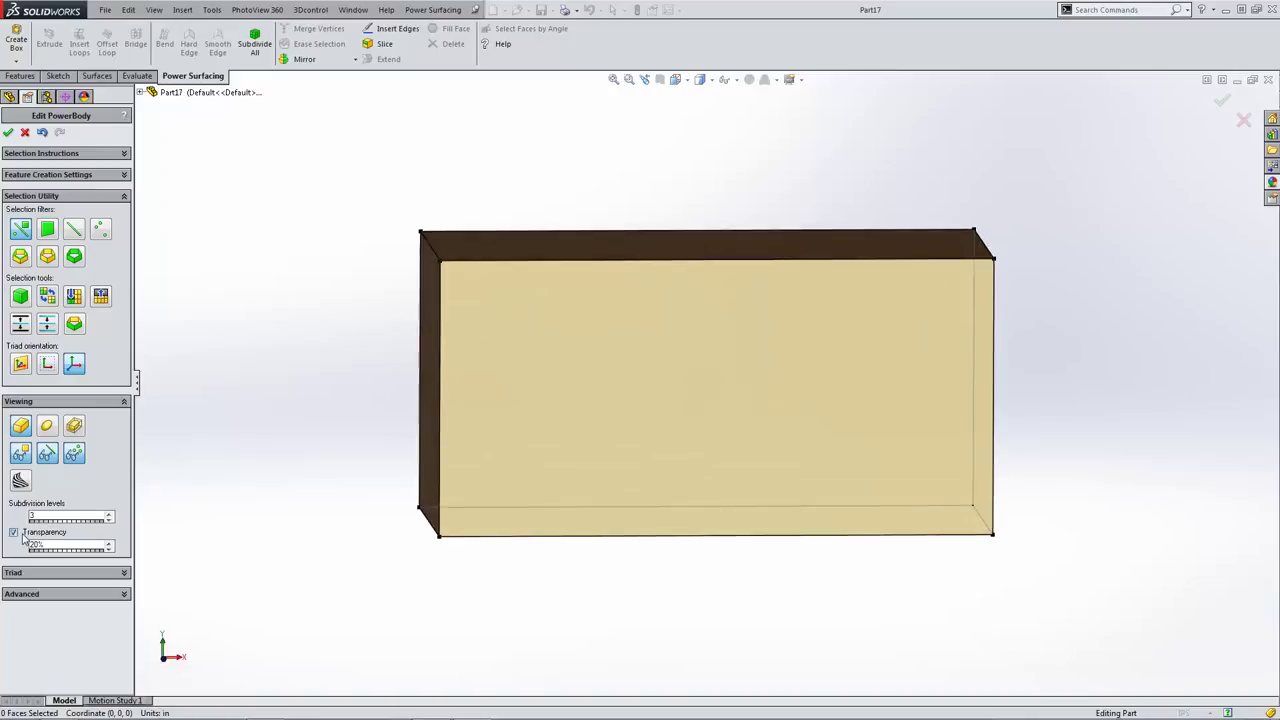
left_click(20, 533)
key("Left")
key("Up")
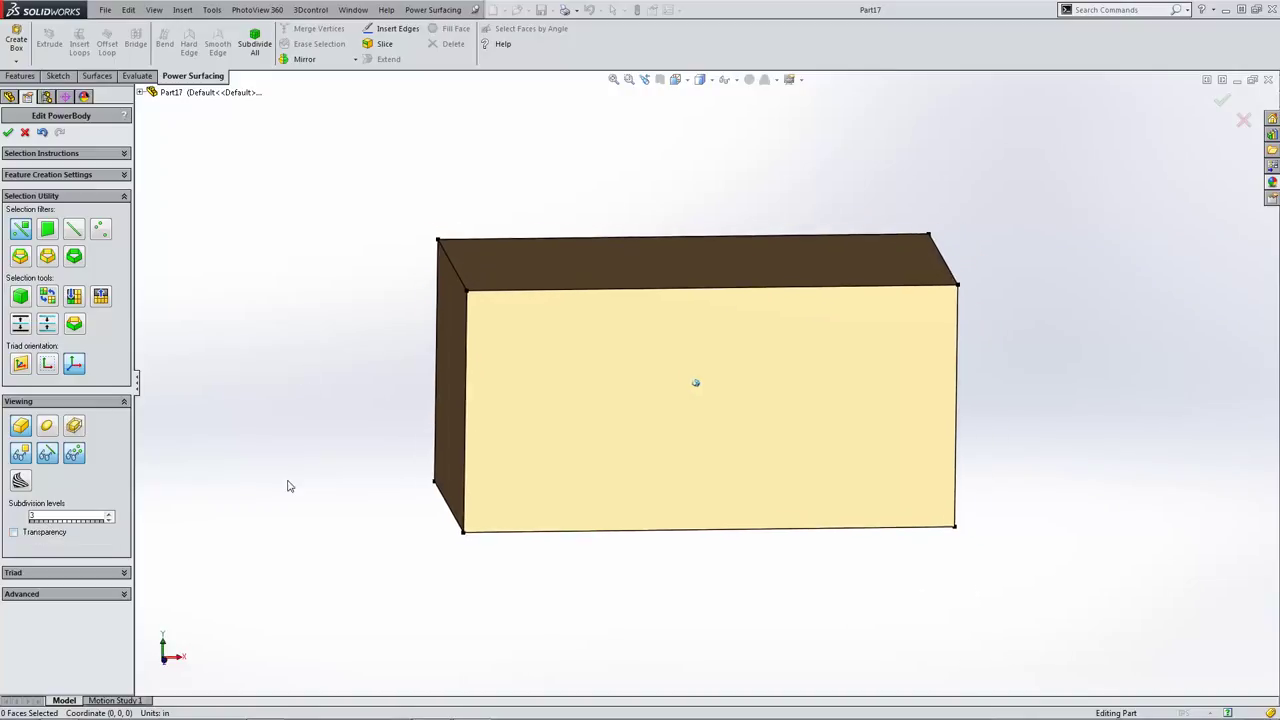
- Review the triad's translation, rotation and scale settings, and show the advanced selection options
left_click(121, 575)
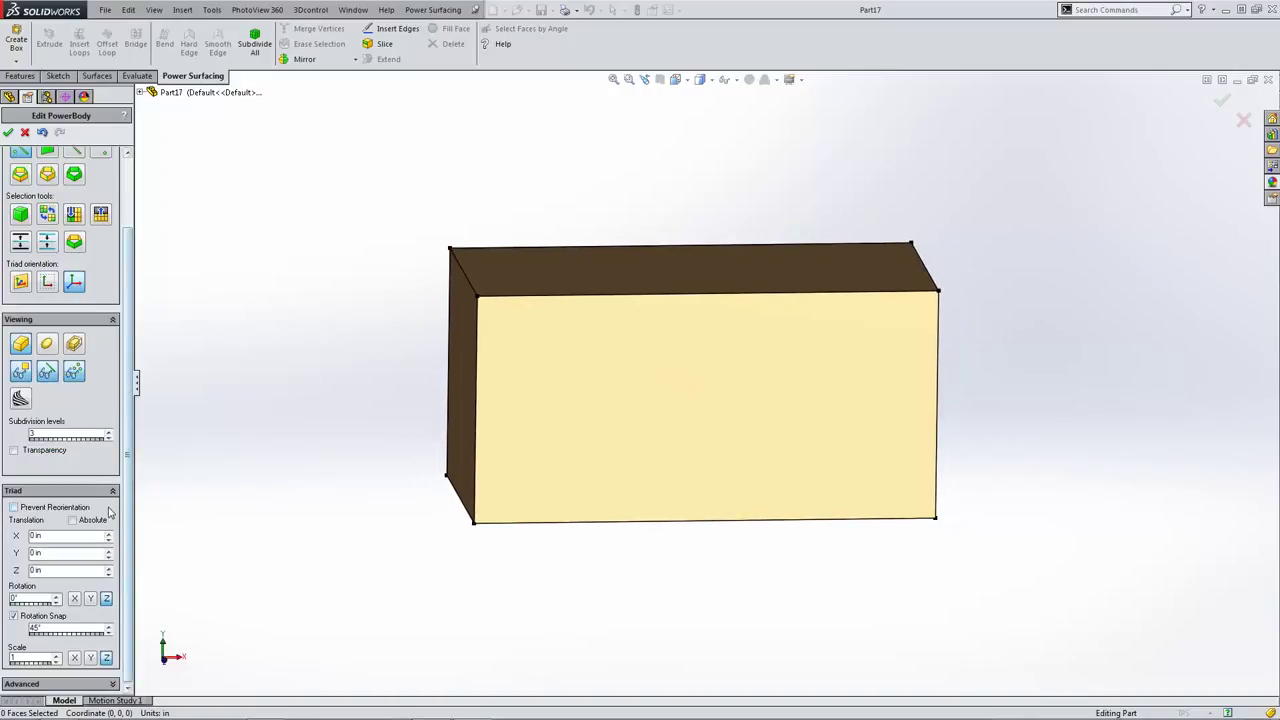
left_click(108, 490)
left_click(116, 594)
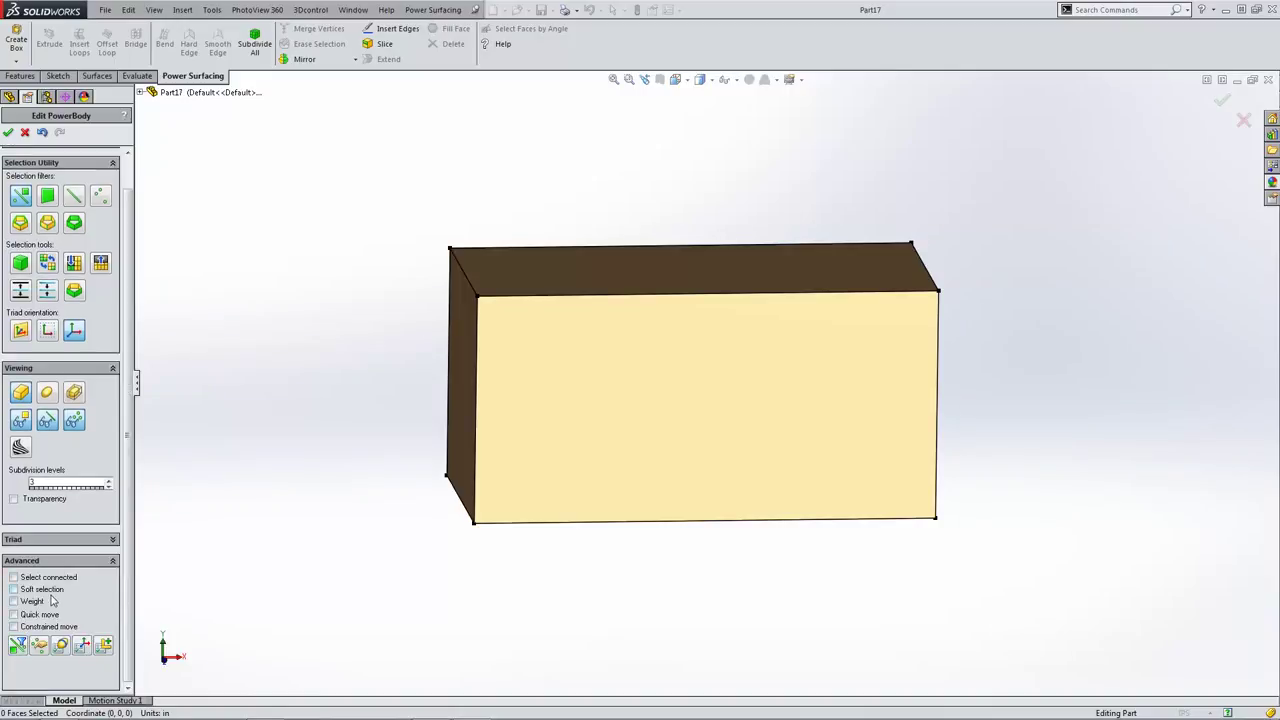
- Return to the front view and read the selection instructions
key("ctrl+1")
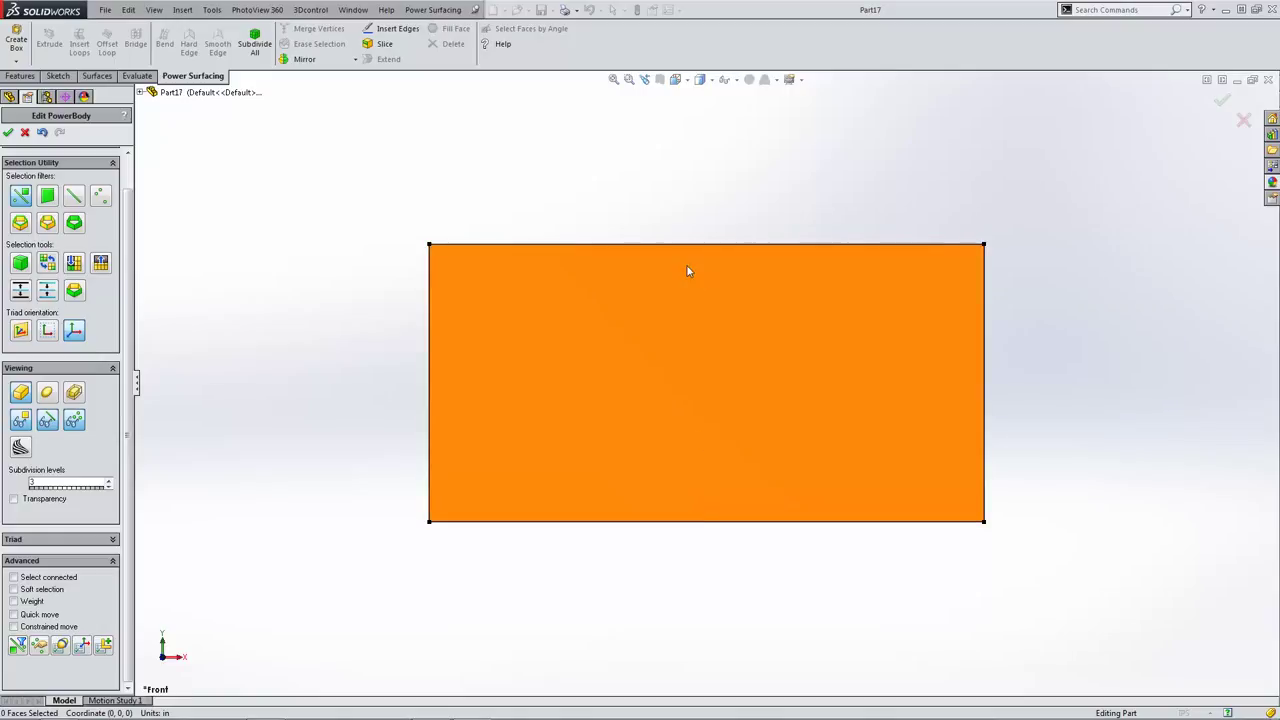
left_click(695, 232)
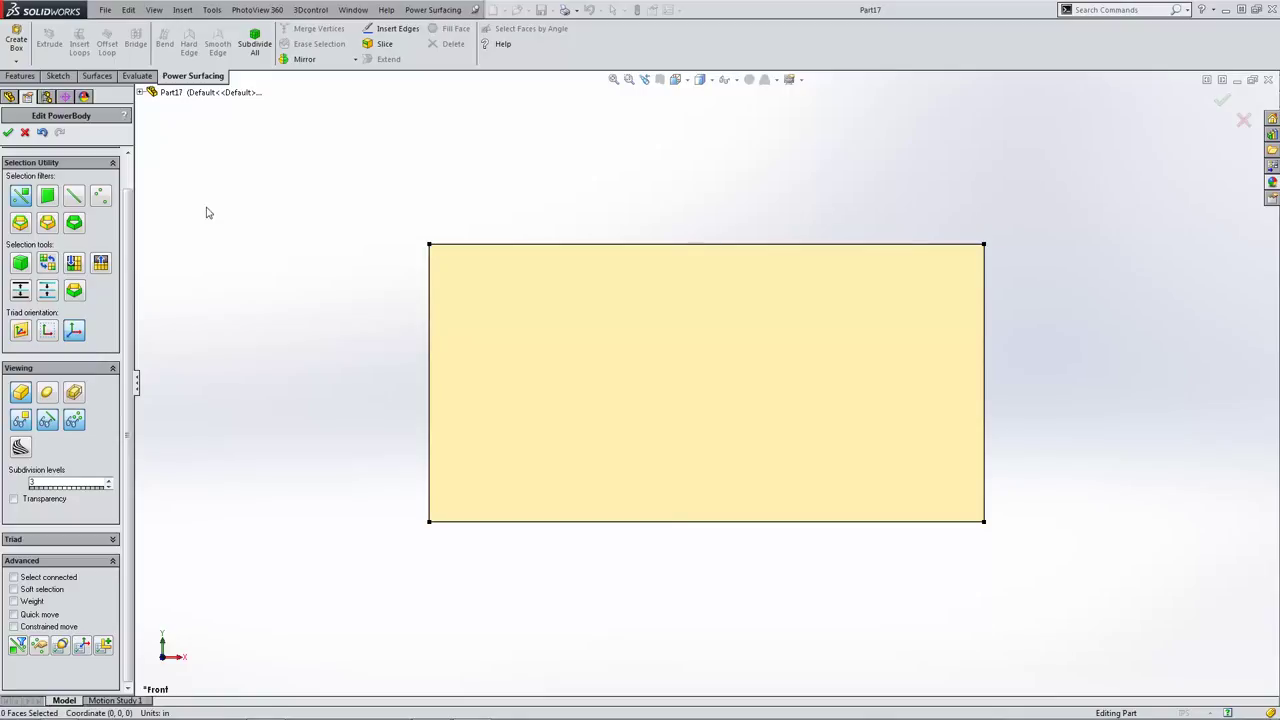
left_click_drag(129, 209, 131, 173)
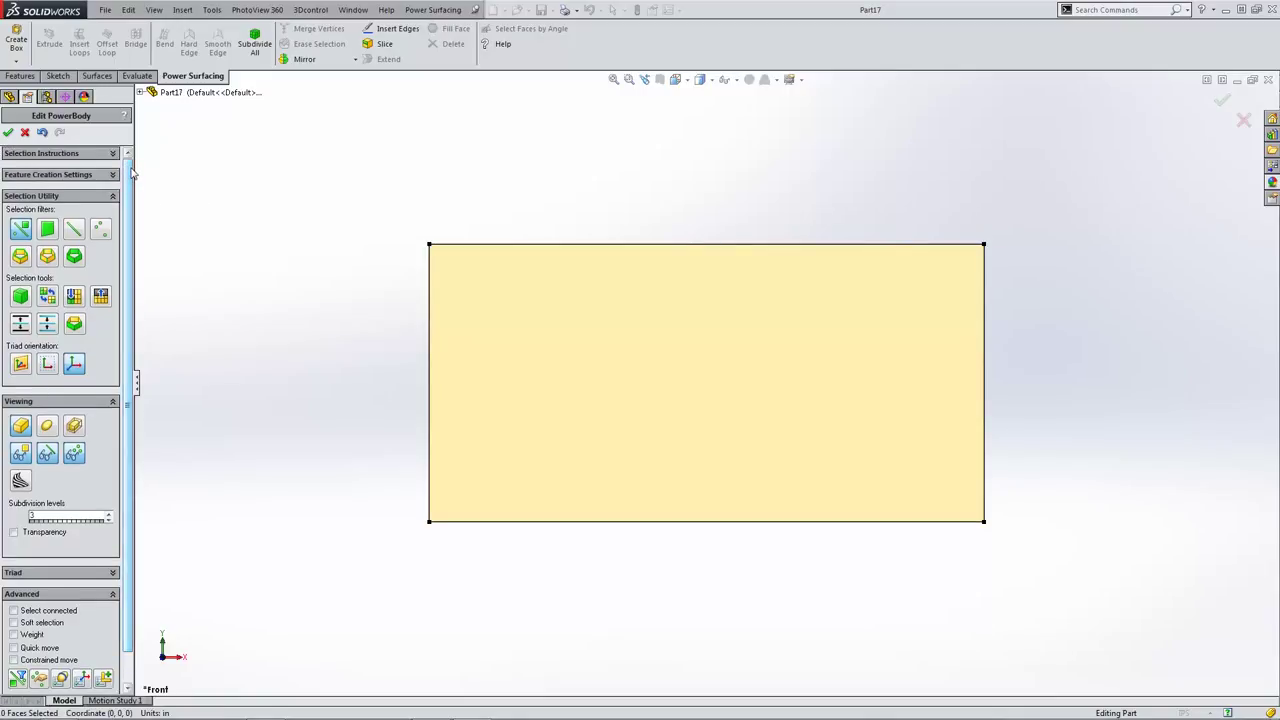
left_click(112, 154)
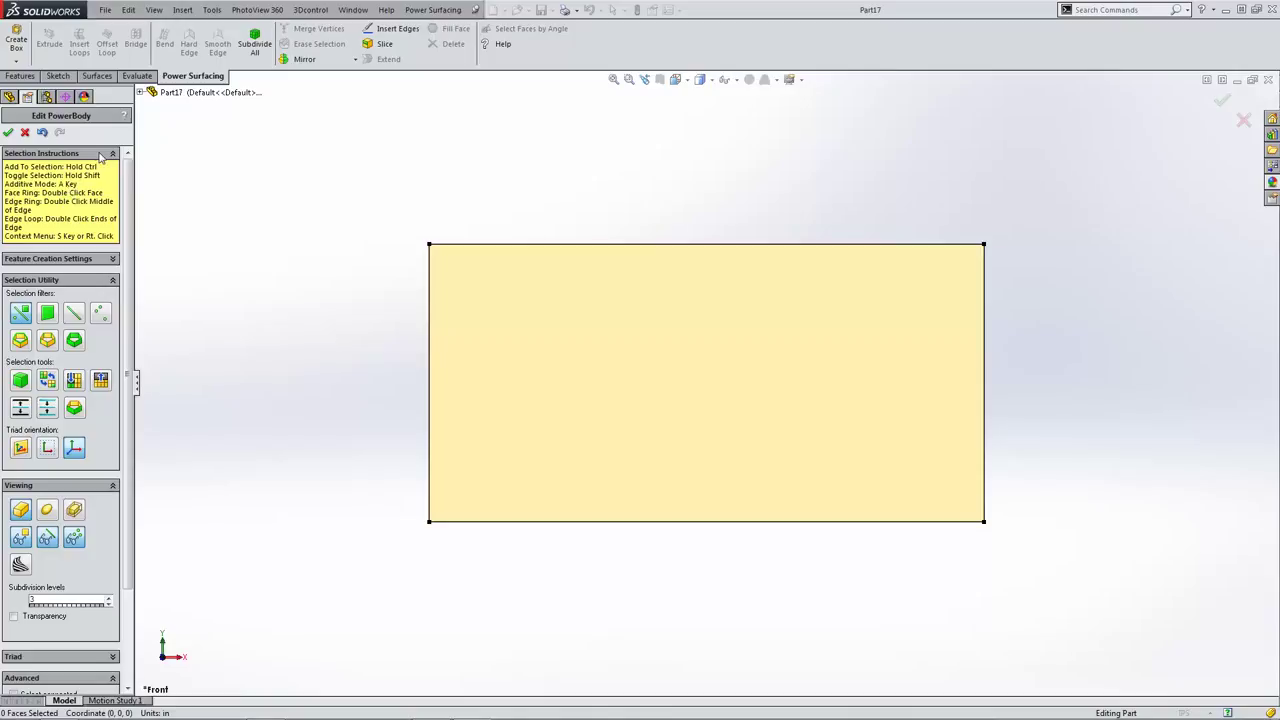
left_click(112, 154)
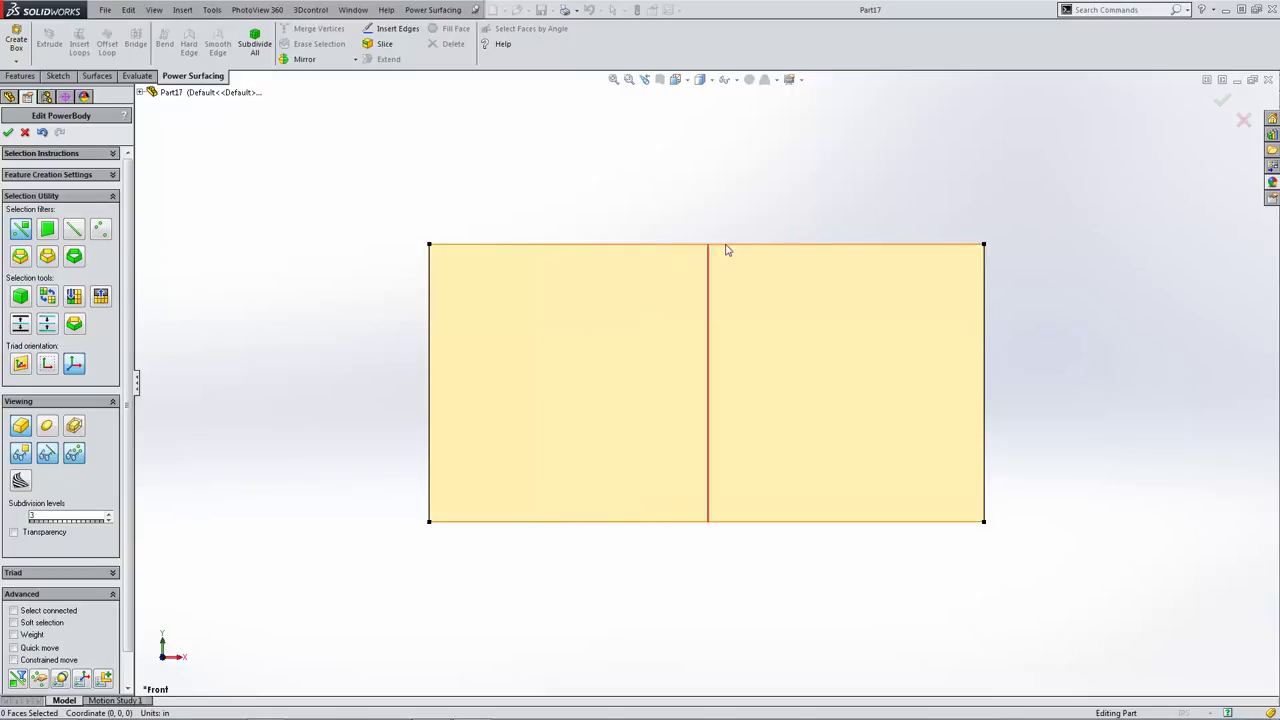
- Insert an edge loop around the box at about X 1.61 in and clear the selection
left_click(797, 250)
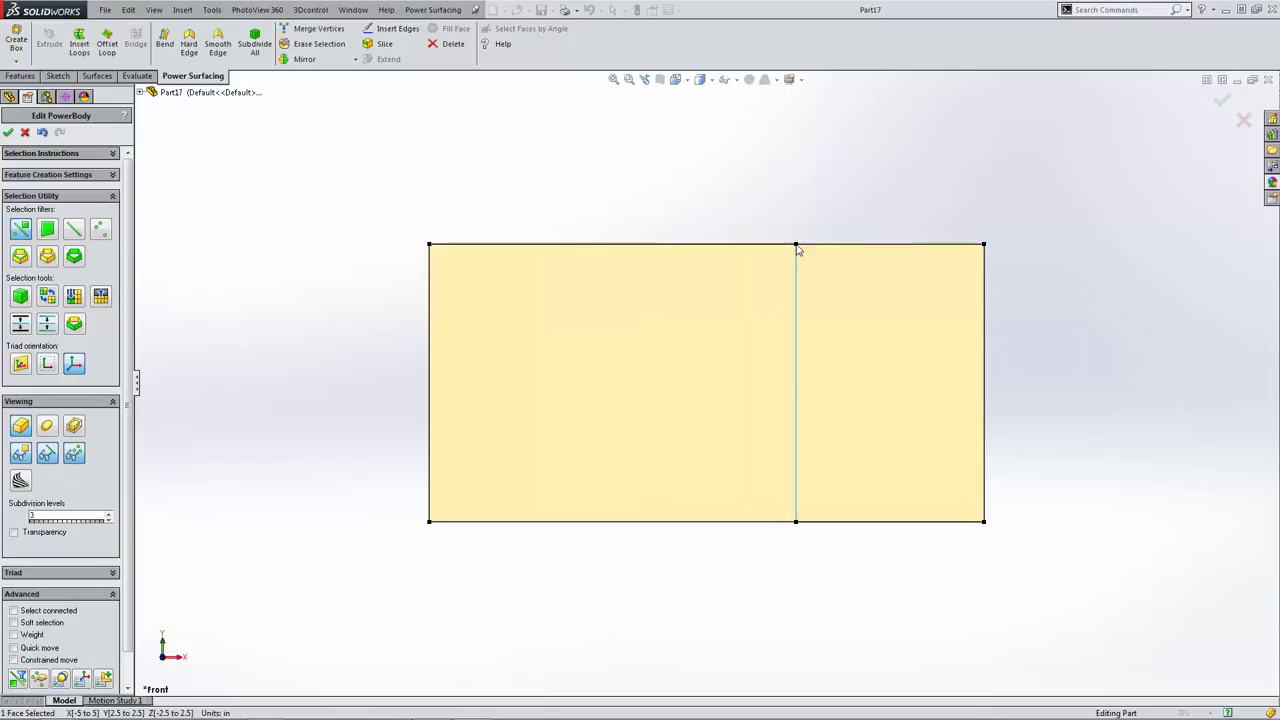
key("Down")
key("Right")
left_click(839, 198)
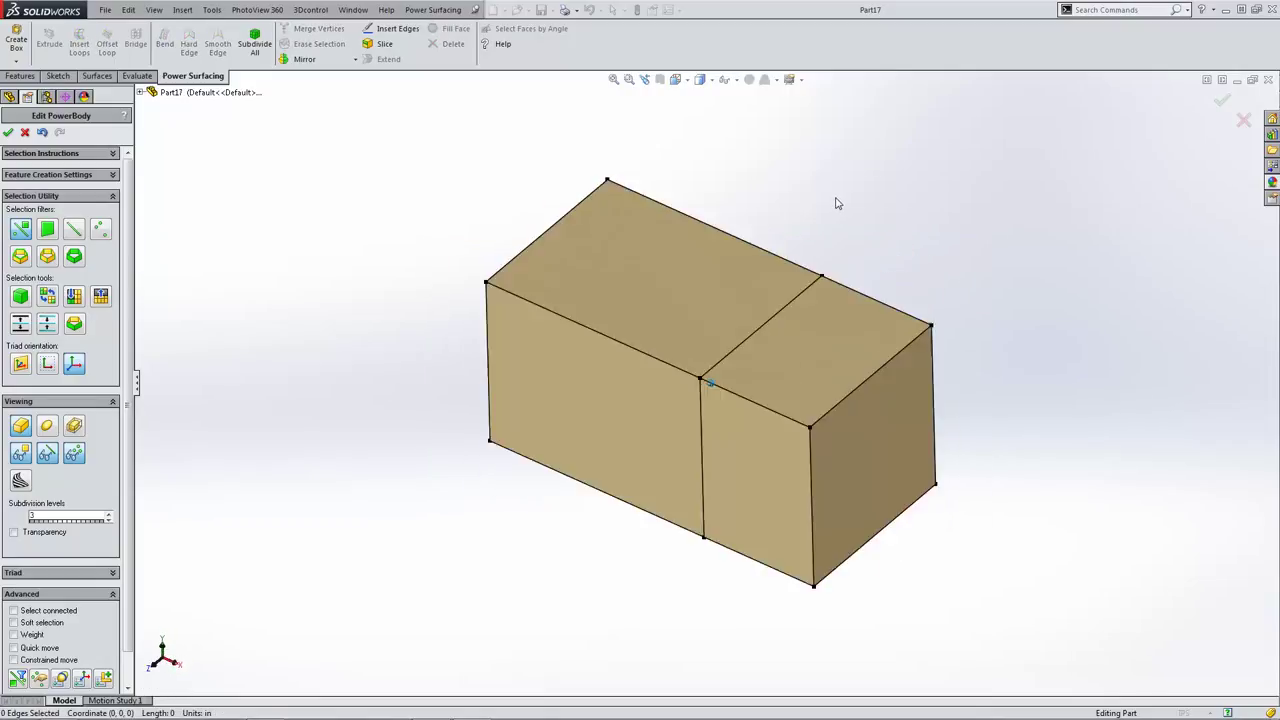
- Insert a second edge loop around the box at about X -2.47 in and clear the selection
key("Right")
key("Right")
key("Down")
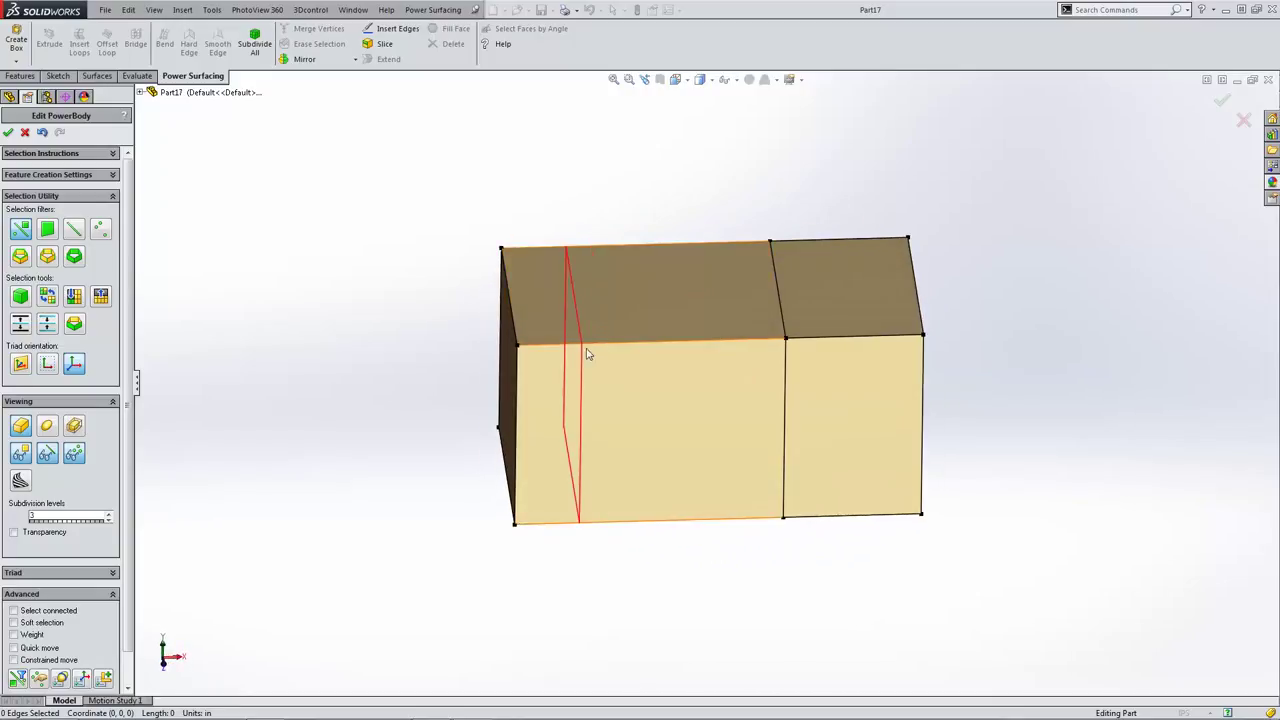
left_click(620, 350)
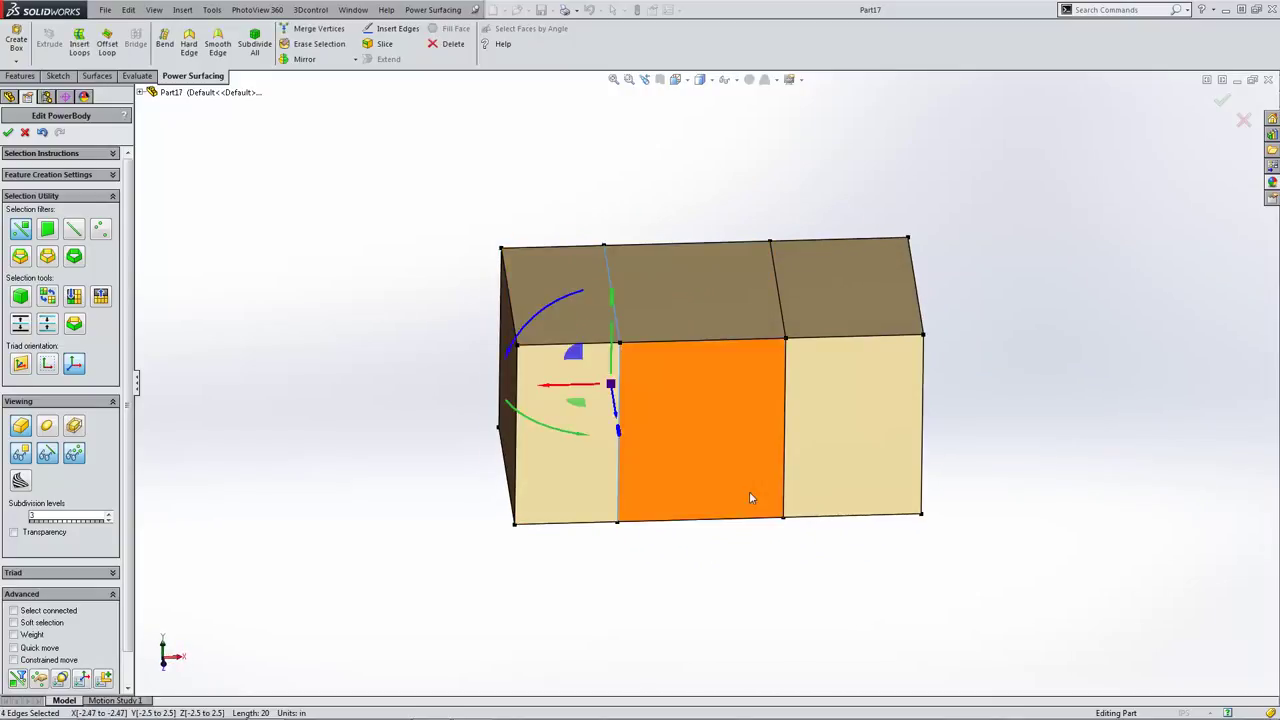
left_click(781, 199)
- Window-select the four top vertices of the box's +X end section and try scaling them along Z
key("ctrl+1")
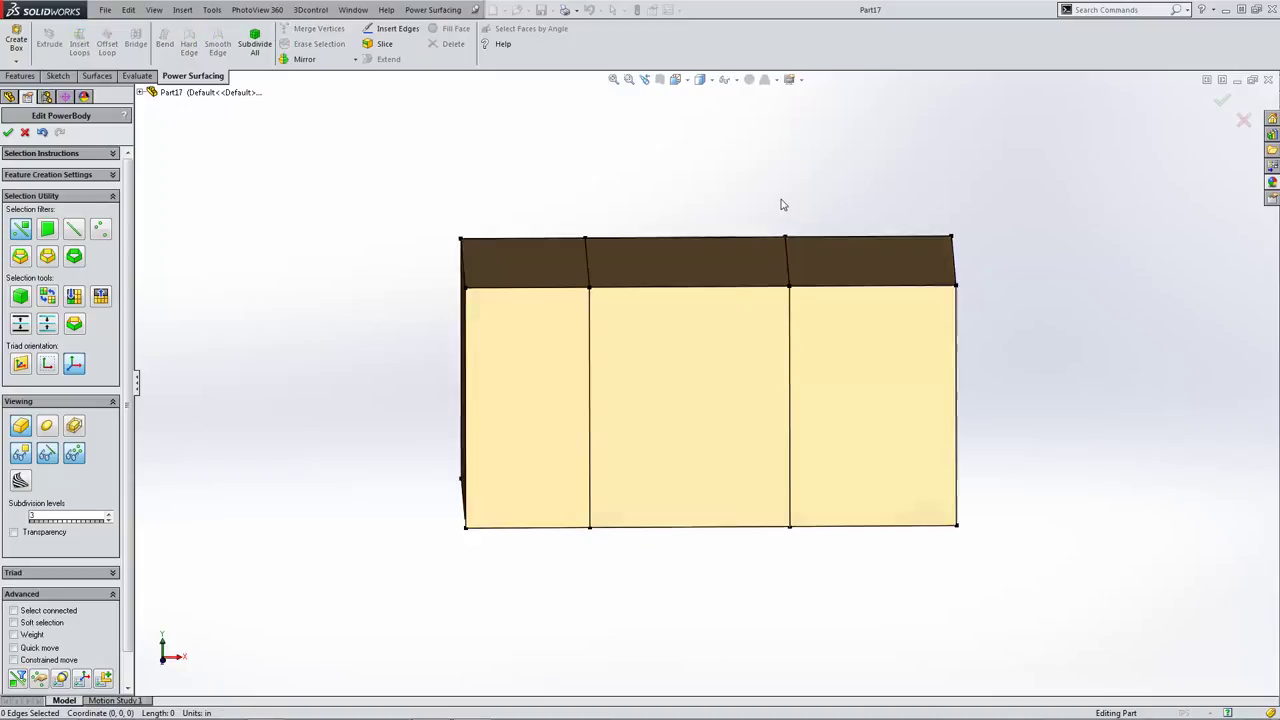
left_click_drag(709, 177, 1031, 286)
middle_click_drag(1031, 286, 849, 272)
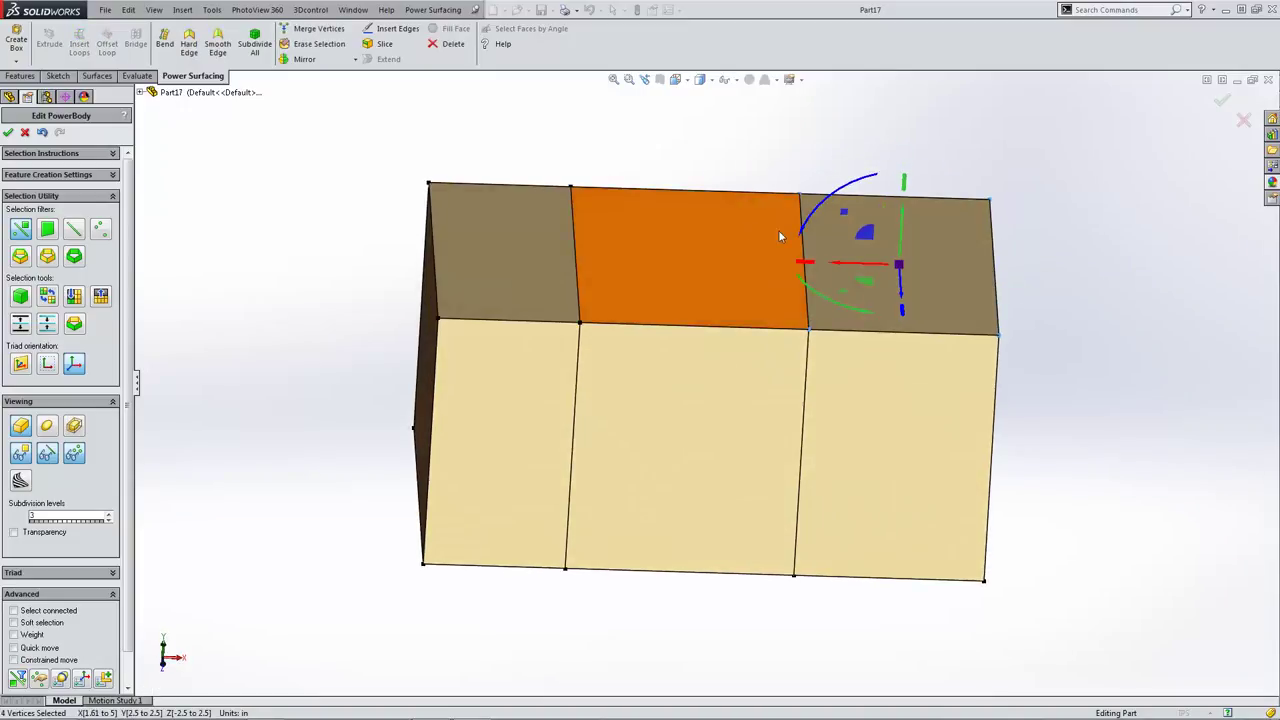
key("ctrl+1")
left_click_drag(709, 319, 709, 327)
scroll(976, 340, "up", 2)
scroll(976, 340, "up", 4)
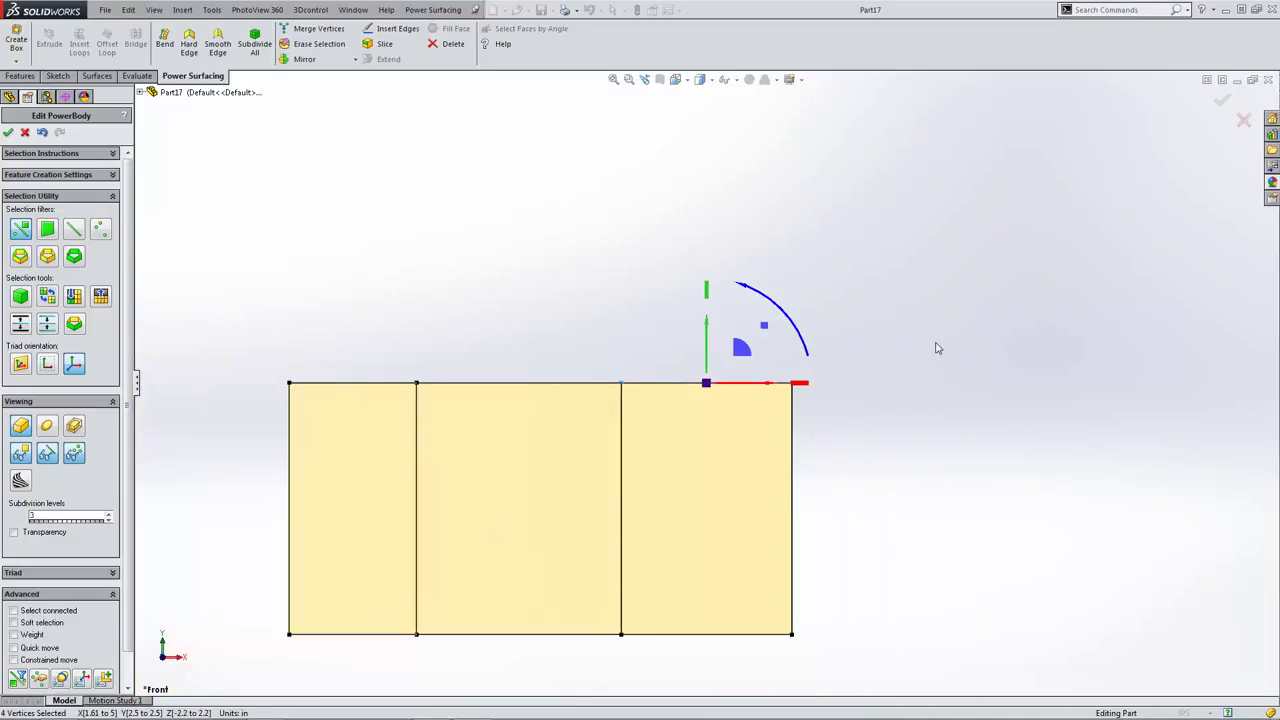
- Try rotating the four selected vertices about the Z axis, undo the rotation and clear the selection
left_click_drag(795, 322, 760, 294)
left_click(44, 134)
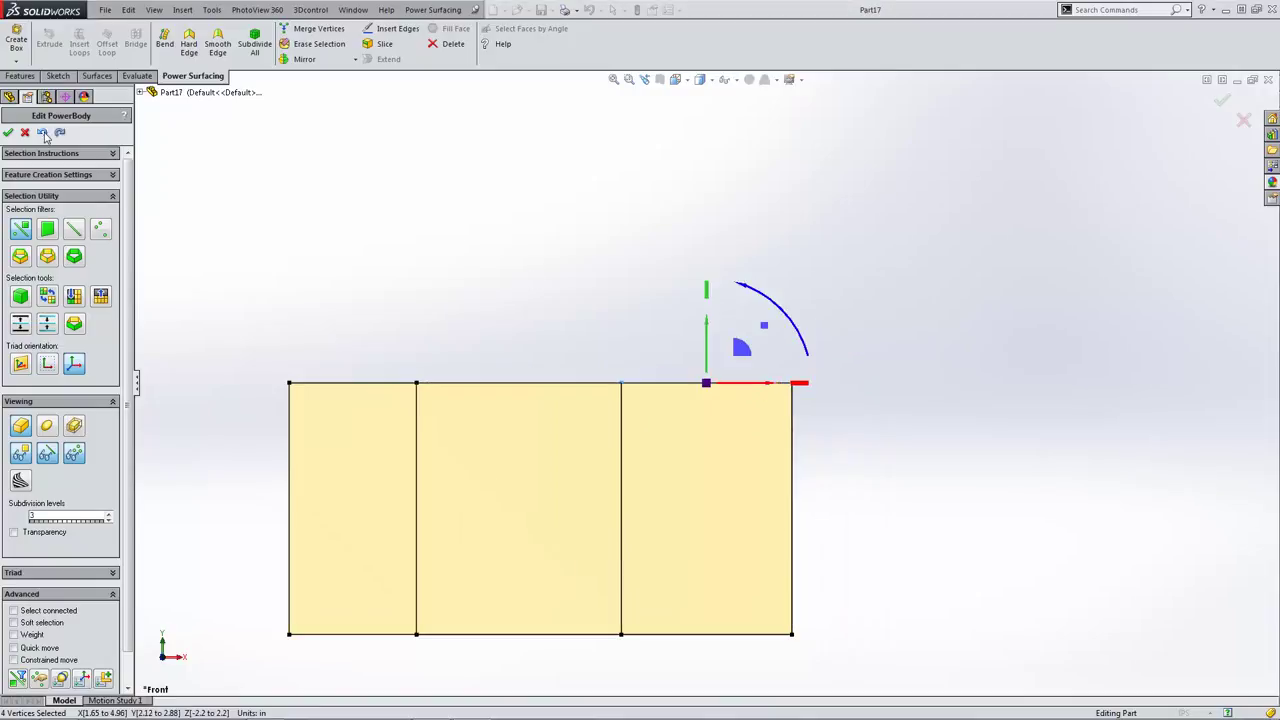
left_click(394, 238)
scroll(724, 345, "up", 3)
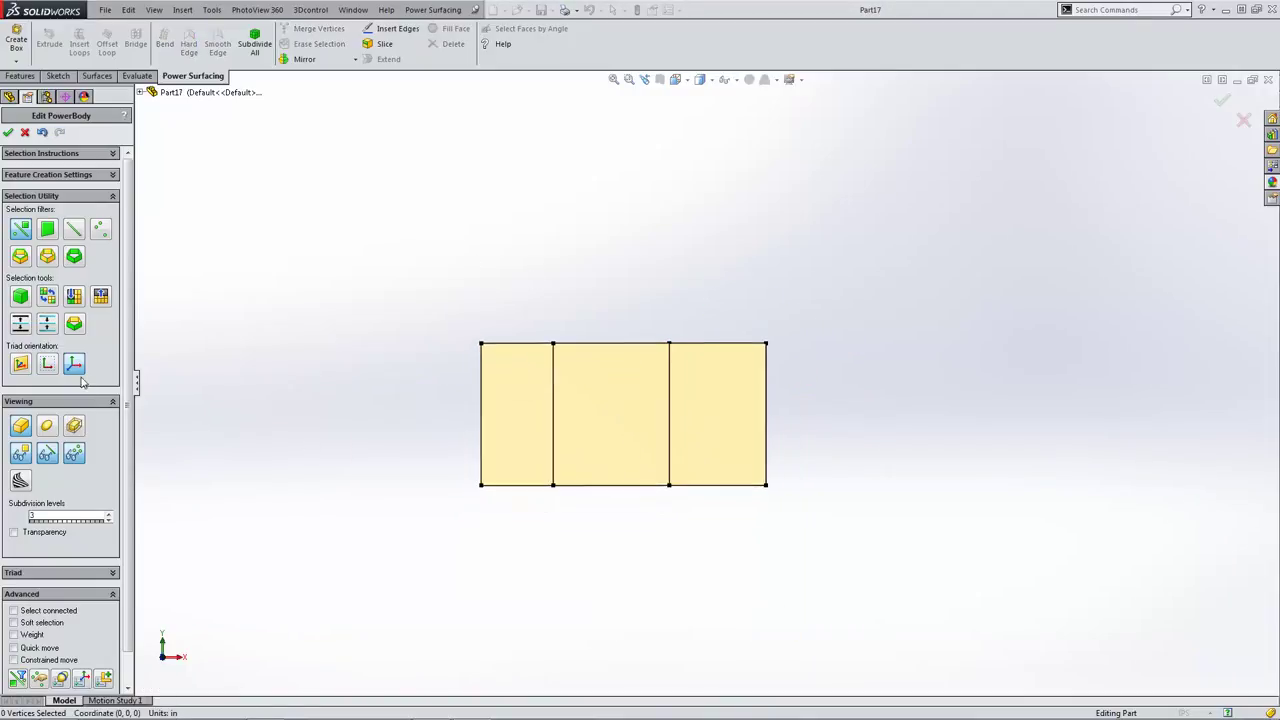
- Display the smooth subdivision shape together with its control cage and inspect it from the end
left_click(76, 428)
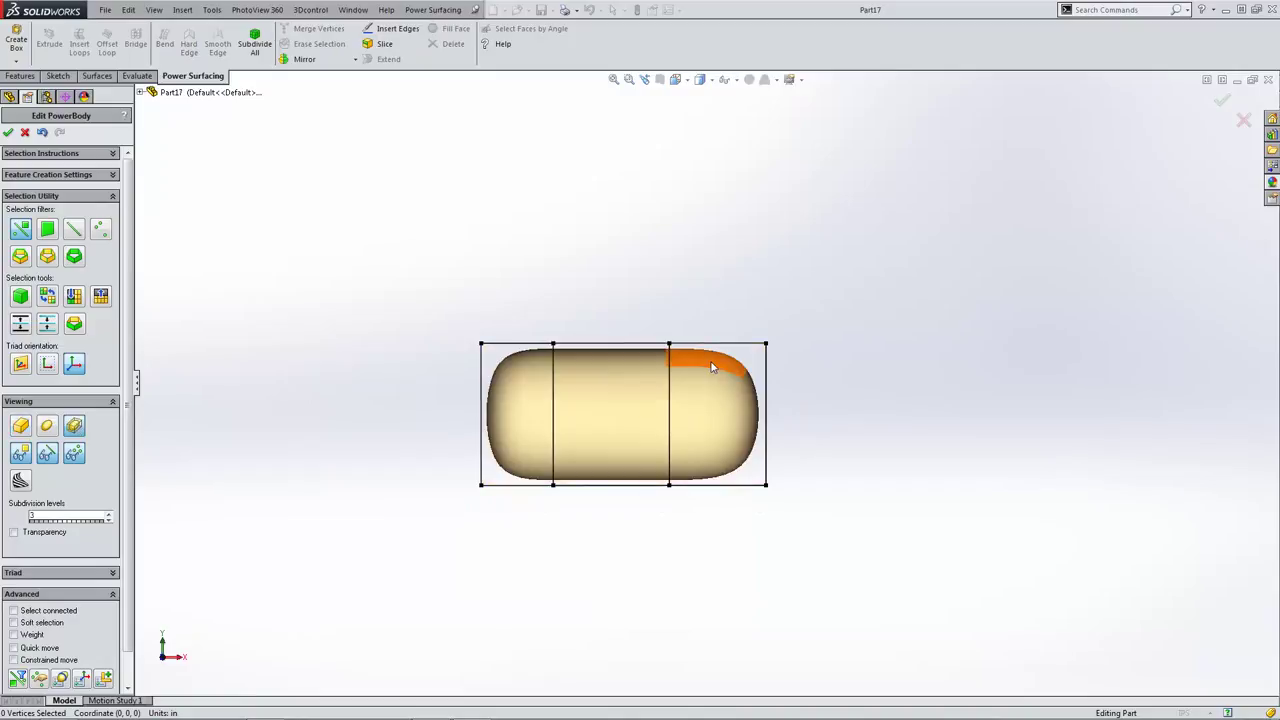
key("Left")
key("Left")
key("Left")
key("Left")
key("Left")
key("Left")
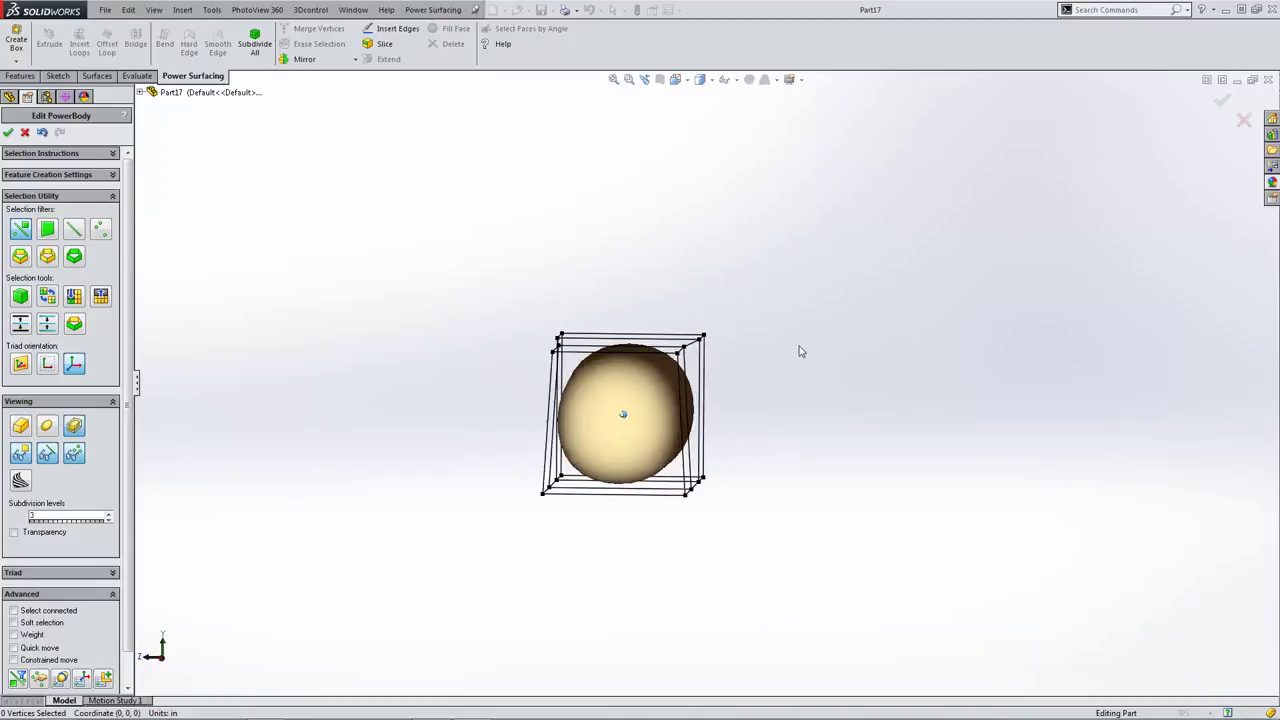
key("Right")
- Undo the earlier scaling of the top vertices and clear the selection
left_click(42, 134)
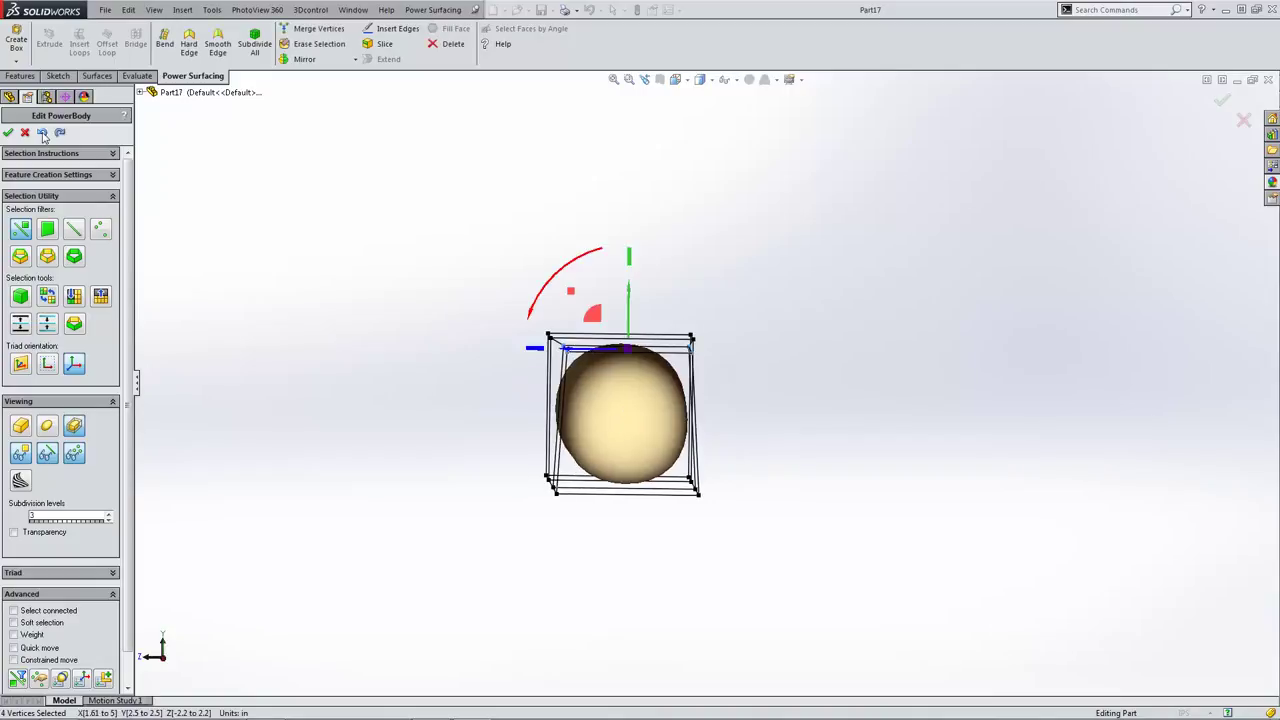
left_click(42, 134)
left_click(264, 291)
key("Left")
key("Left")
- In the front view, window-select the four top vertices of the +X end section and lower them to about Y 1.79 in
key("ctrl+1")
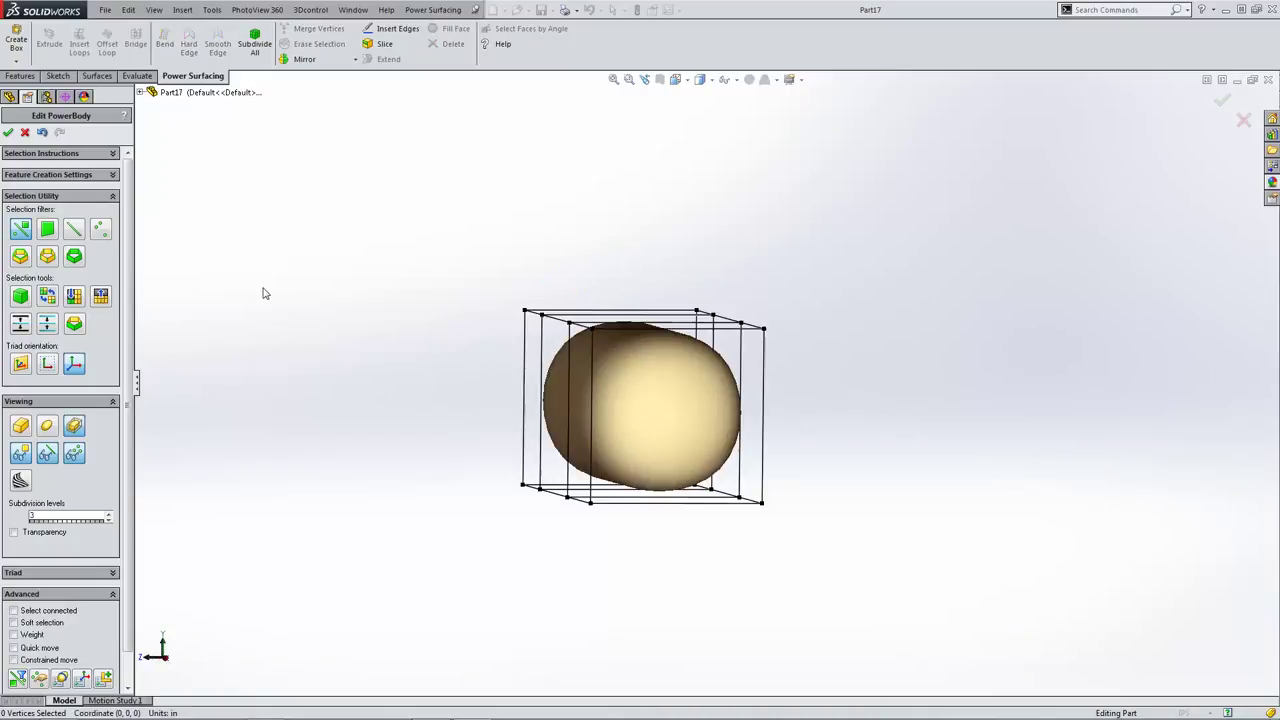
scroll(985, 317, "up", 3)
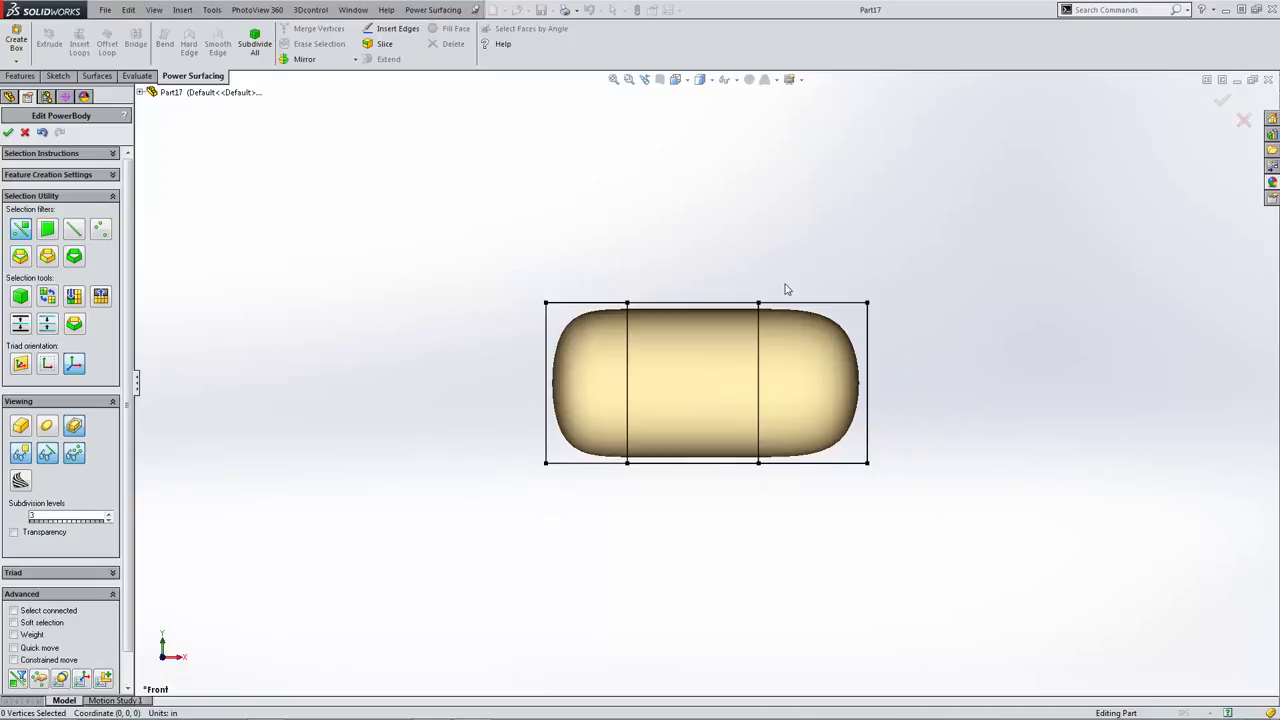
left_click_drag(729, 277, 905, 331)
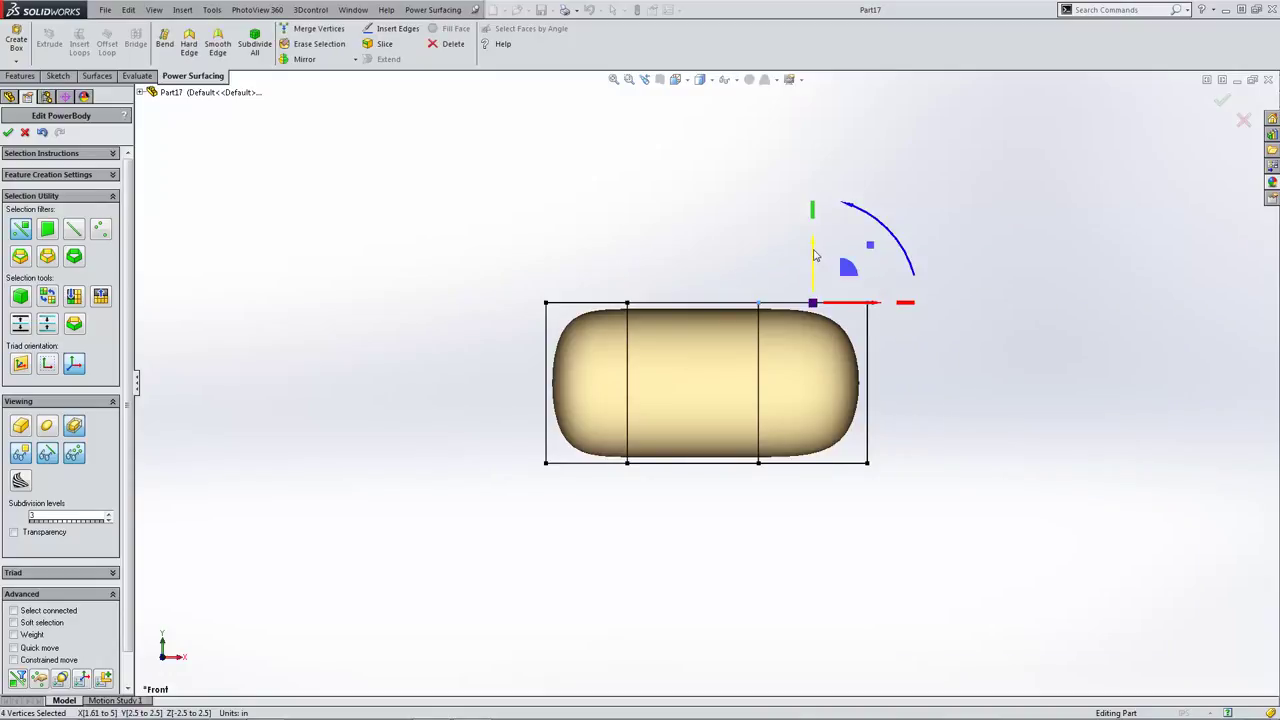
mouse_move(815, 256)
left_mouse_down()
mouse_move(814, 271)
mouse_move(814, 238)
mouse_move(814, 278)
left_mouse_up()
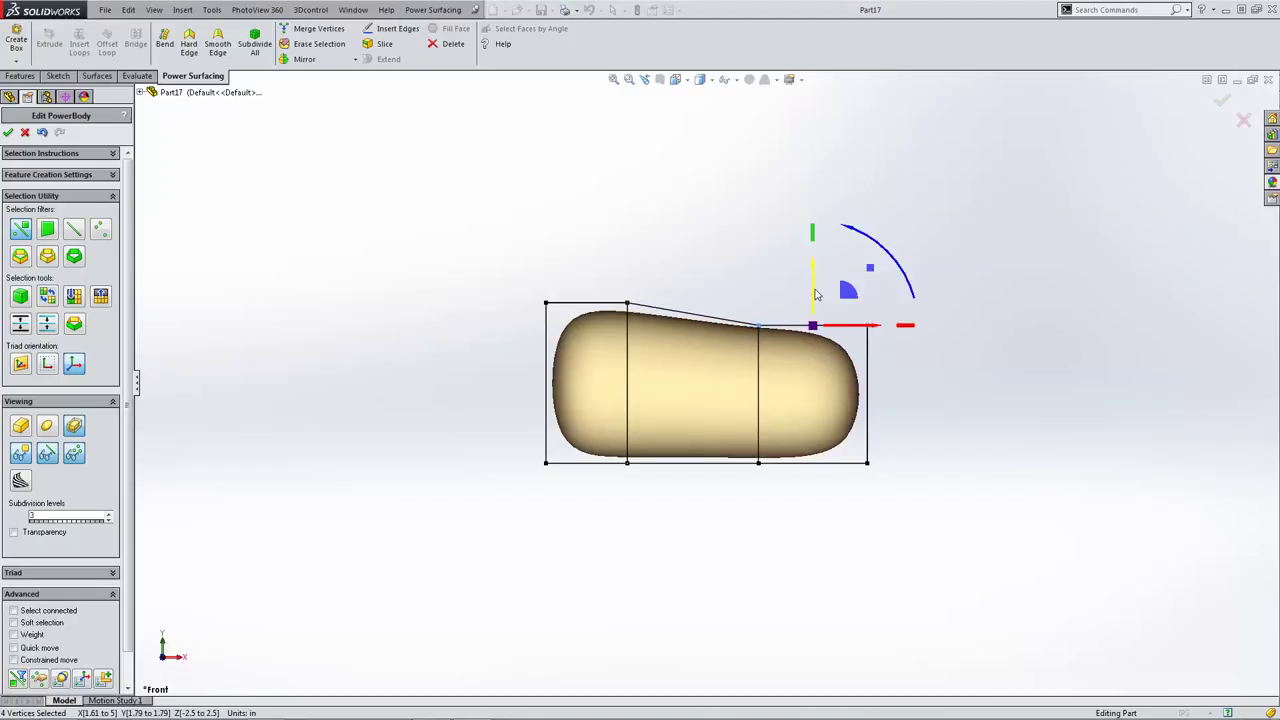
- Try moving and rotating the selected top vertices with the triad's other handles, and undo the vertex edits
left_click_drag(845, 329, 840, 303)
middle_click_drag(845, 333, 772, 393)
mouse_move(773, 377)
left_mouse_down()
mouse_move(766, 386)
mouse_move(794, 363)
mouse_move(753, 392)
mouse_move(780, 377)
left_mouse_up()
middle_click_drag(858, 417, 915, 382)
left_click_drag(900, 359, 892, 364)
left_click_drag(851, 354, 890, 268)
left_click(41, 133)
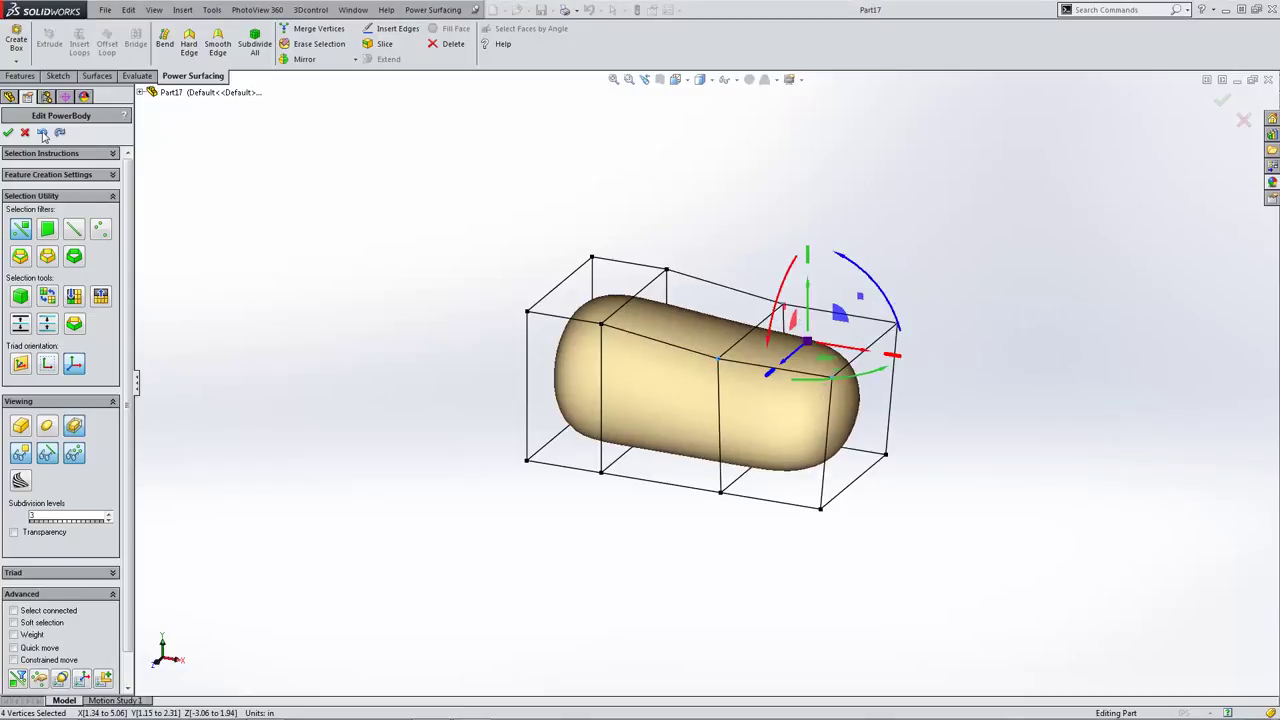
left_click(41, 133)
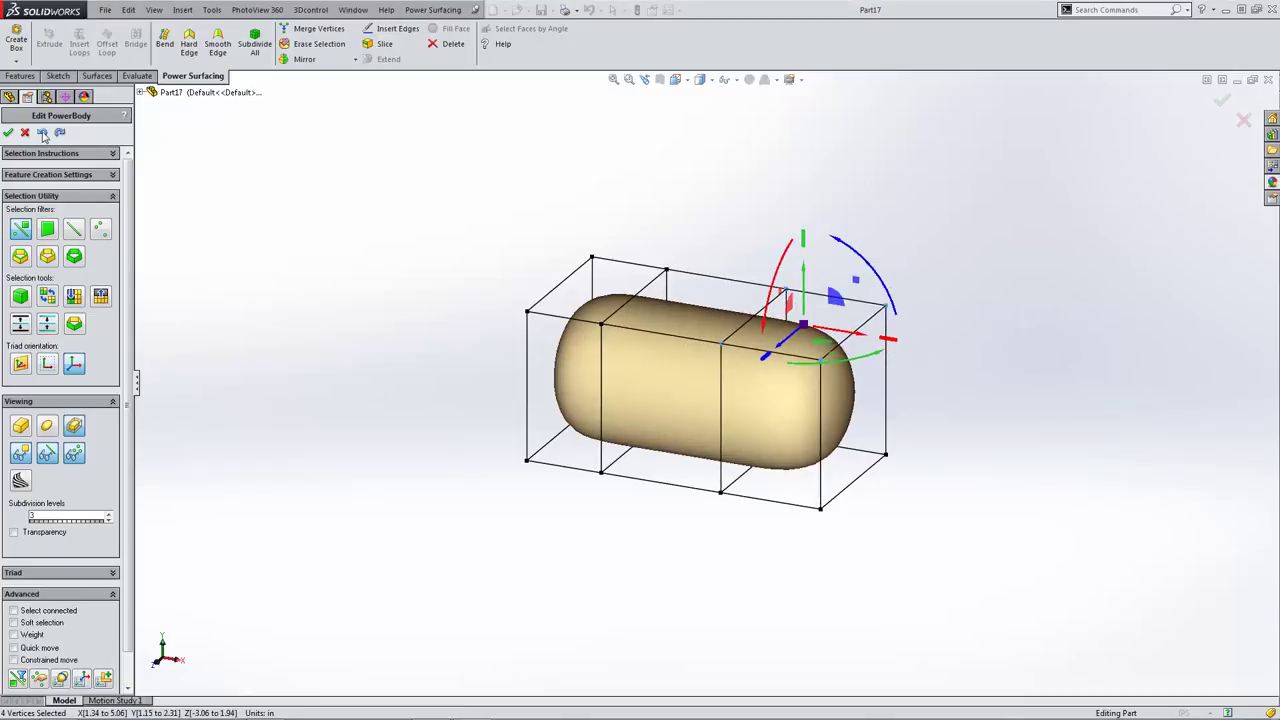
- In the front view, lower the top vertices of the two +X sections, with the end ones lowest, to taper the top
left_click(308, 285)
key("ctrl+1")
left_click_drag(709, 199, 1042, 292)
left_click_drag(892, 197, 1024, 316)
left_click_drag(986, 257, 988, 286)
- Raise the bottom vertices of the two +X sections to taper the underside, bringing the end ones to about Y -1.41 in
scroll(1046, 463, "up", 3)
left_click(961, 512)
left_click_drag(849, 469, 734, 449)
scroll(800, 465, "up", 2)
left_click_drag(820, 420, 820, 395)
left_click(911, 471)
left_click_drag(887, 433, 896, 390)
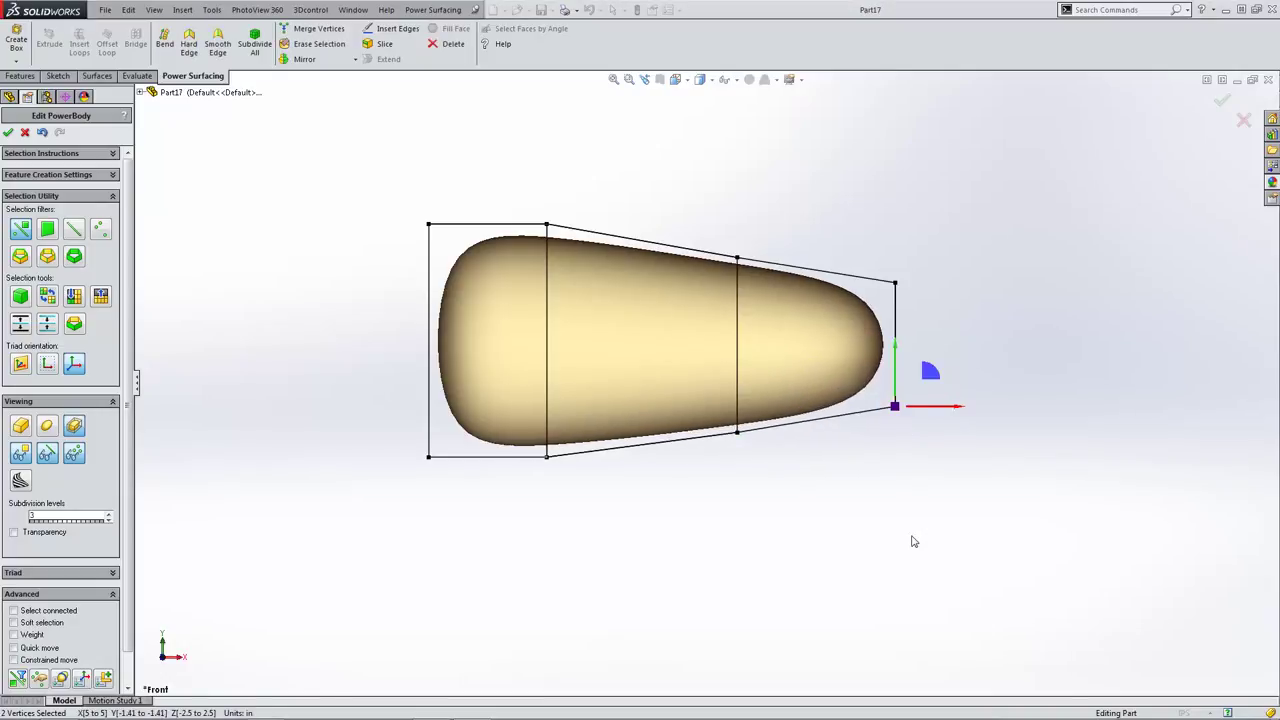
- Lower the top vertices of the two -X sections, then raise the top vertices of the two middle sections slightly
scroll(617, 343, "up", 4)
scroll(617, 343, "down", 2)
left_click_drag(480, 230, 673, 302)
left_click_drag(573, 207, 573, 232)
left_click(789, 256)
left_click_drag(604, 274, 801, 325)
left_click_drag(701, 262, 701, 243)
- Raise the bottom vertices of the two -X sections to about Y -1.92 in, then lower the middle sections' bottom vertices to about Y -2.5 in
left_click(668, 489)
left_click_drag(660, 509, 470, 434)
left_click_drag(575, 440, 575, 417)
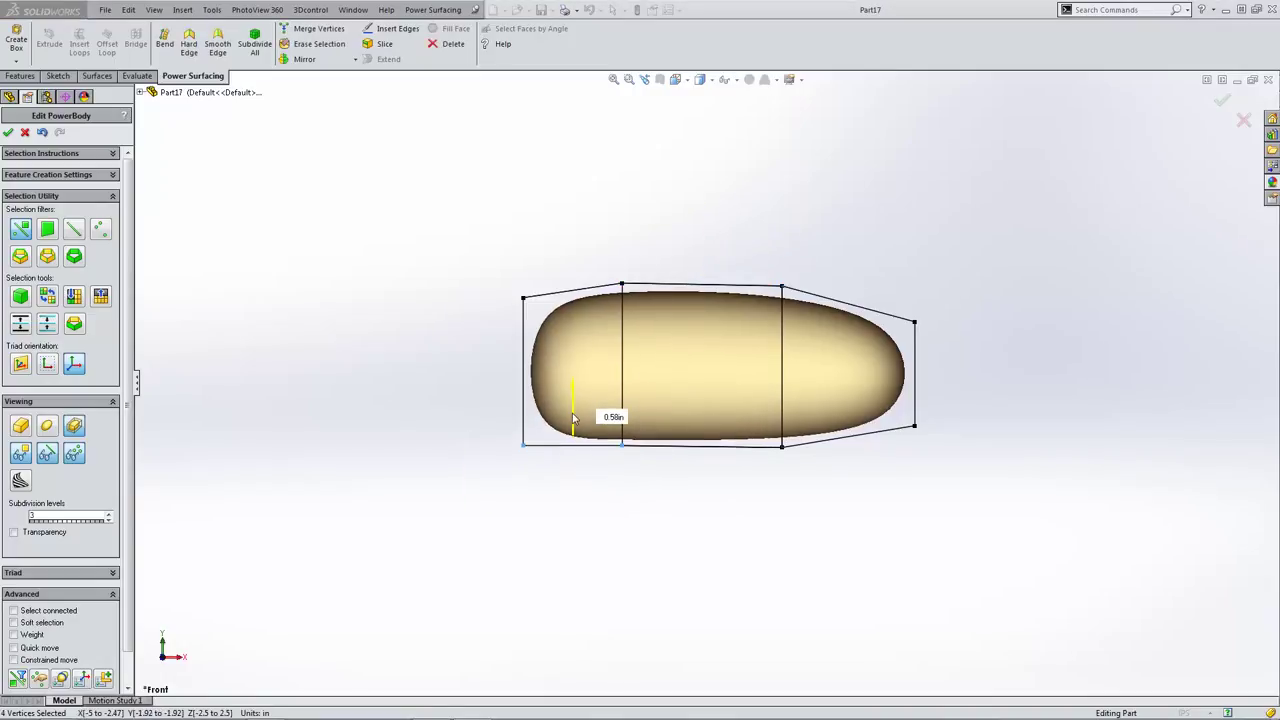
left_click(623, 463)
left_click_drag(627, 467, 815, 488)
left_click_drag(701, 427, 705, 446)
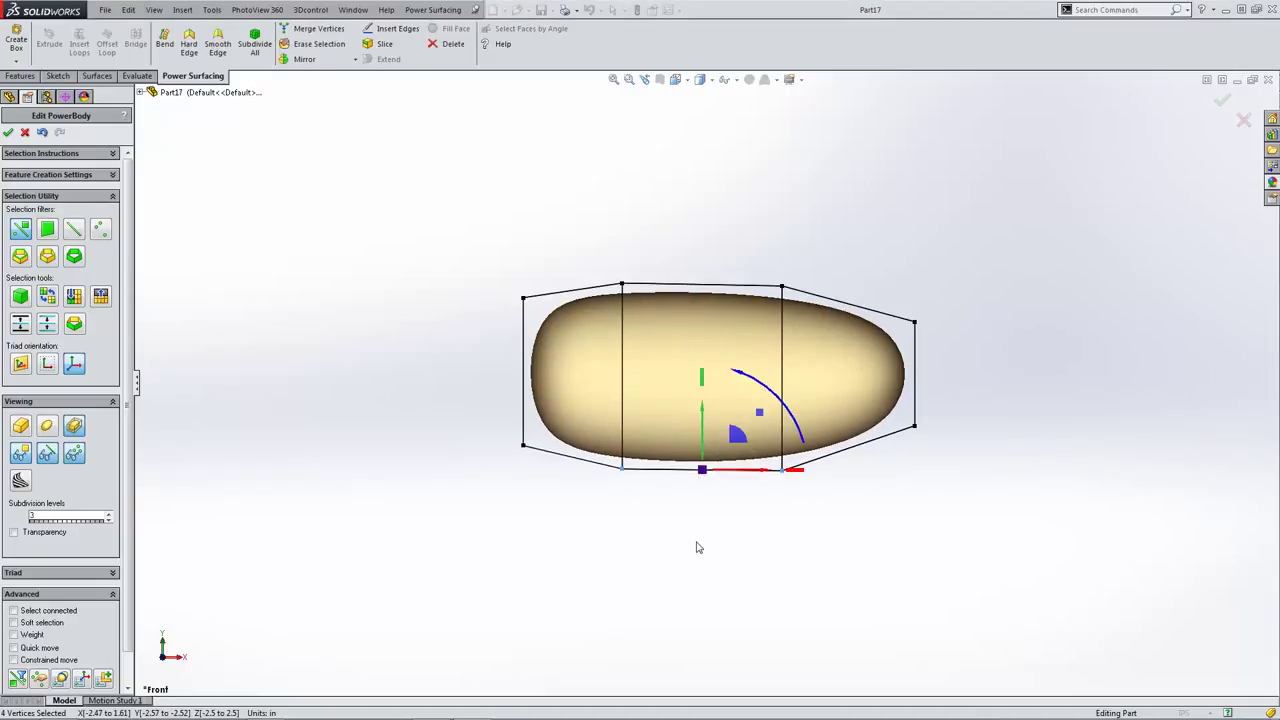
left_click(697, 543)
- Orbit to the +X end, try moving a single top vertex by about 0.53 in with the triad, and undo the move
middle_click_drag(708, 545, 712, 455)
scroll(680, 422, "down", 3)
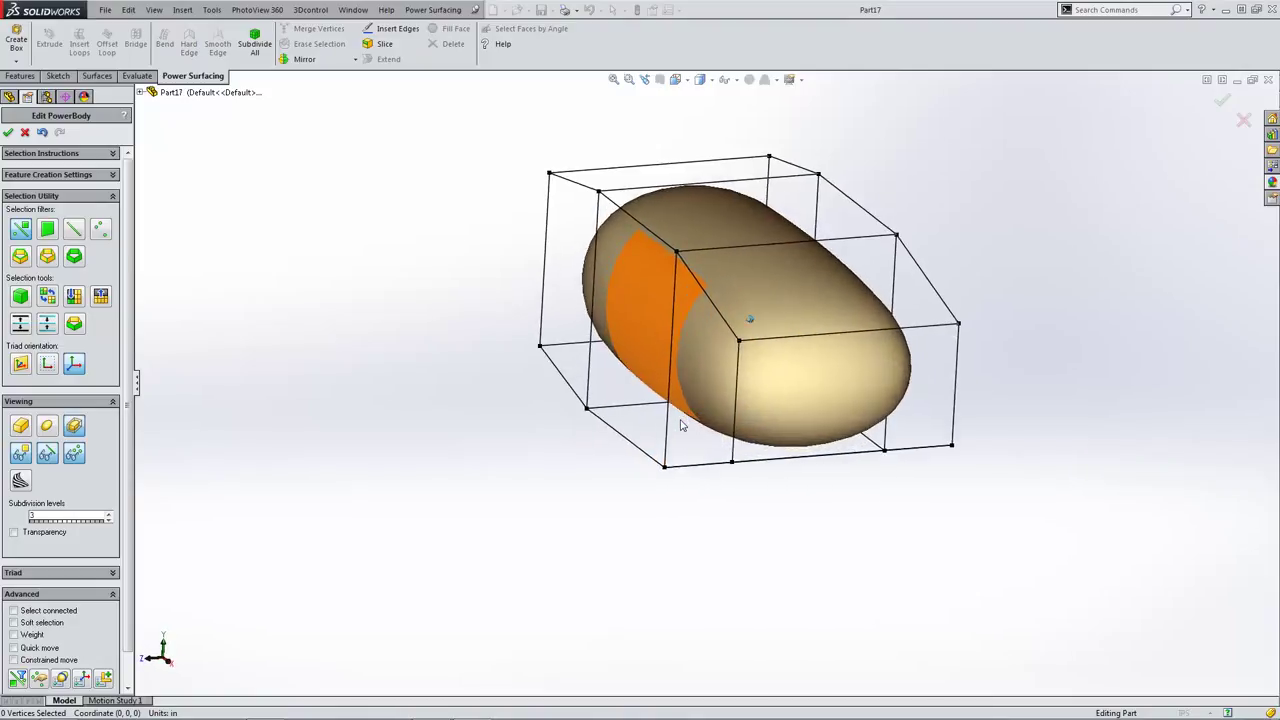
middle_click_drag(680, 425, 663, 321)
left_click(660, 316)
mouse_move(630, 361)
left_mouse_down()
mouse_move(657, 363)
mouse_move(560, 366)
mouse_move(645, 366)
mouse_move(630, 352)
left_mouse_up()
left_click(652, 250)
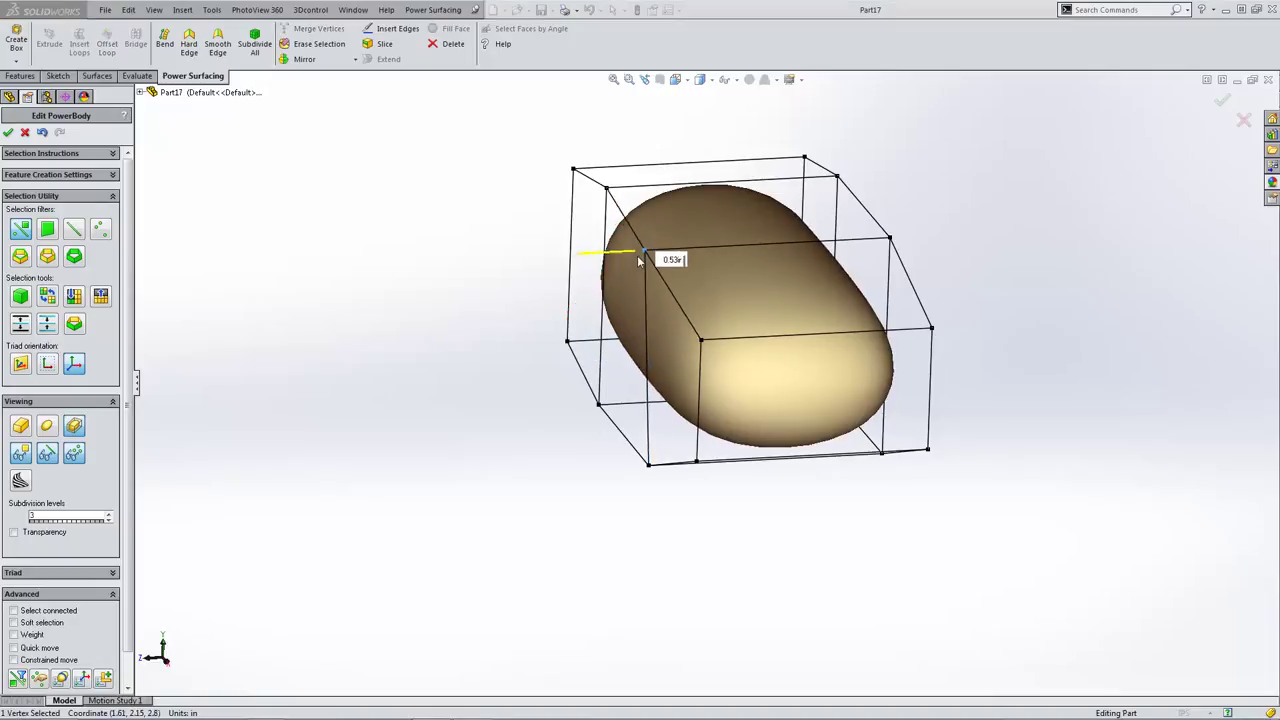
left_click(43, 133)
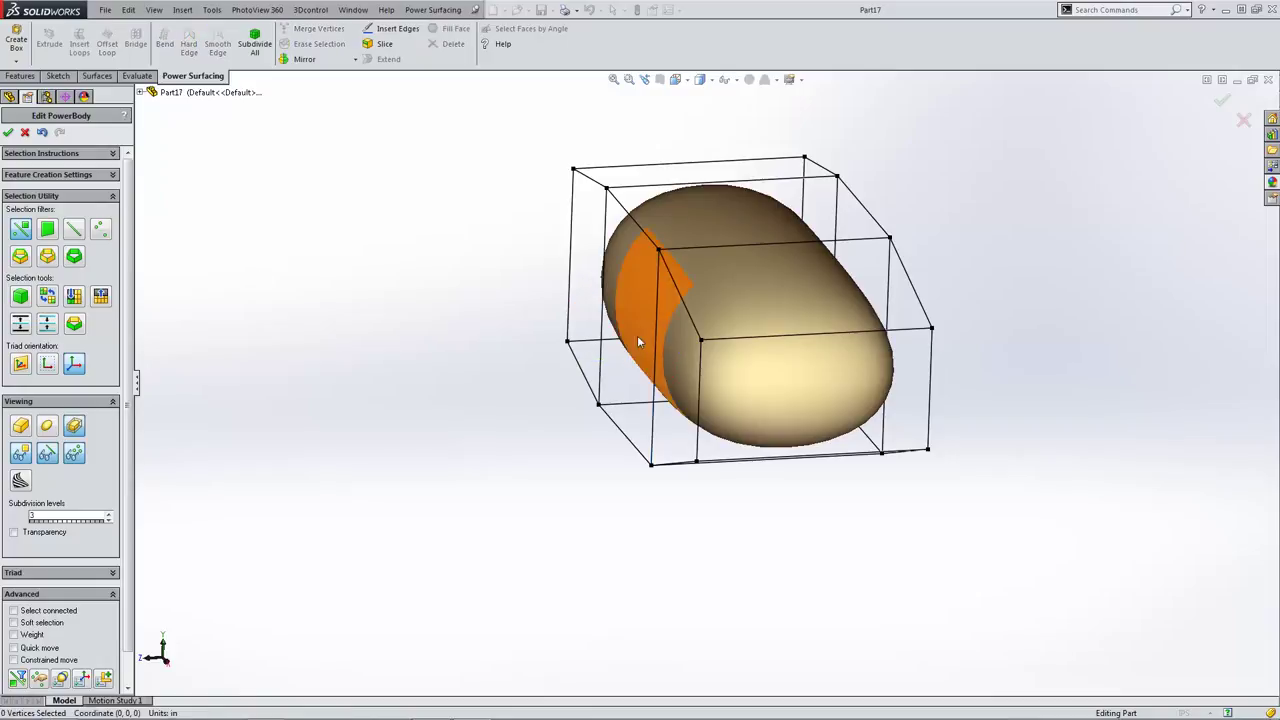
- Try pulling the +Z side face of the +X section outward to about Z 4.13 in, and undo the move
left_click(669, 343)
left_click_drag(650, 383, 567, 391)
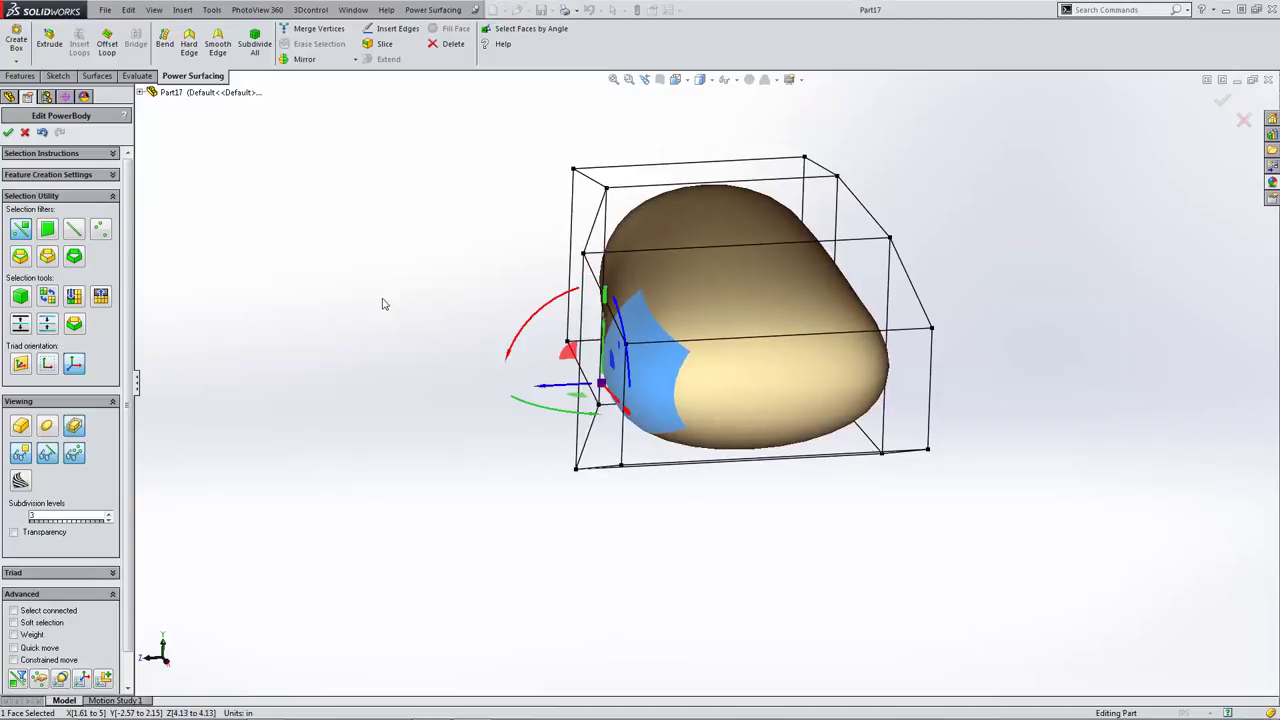
left_click(46, 135)
left_click(409, 321)
- In the front view, lower the top vertices of both the +X and -X end sections slightly
middle_click_drag(685, 362, 565, 358)
key("ctrl+1")
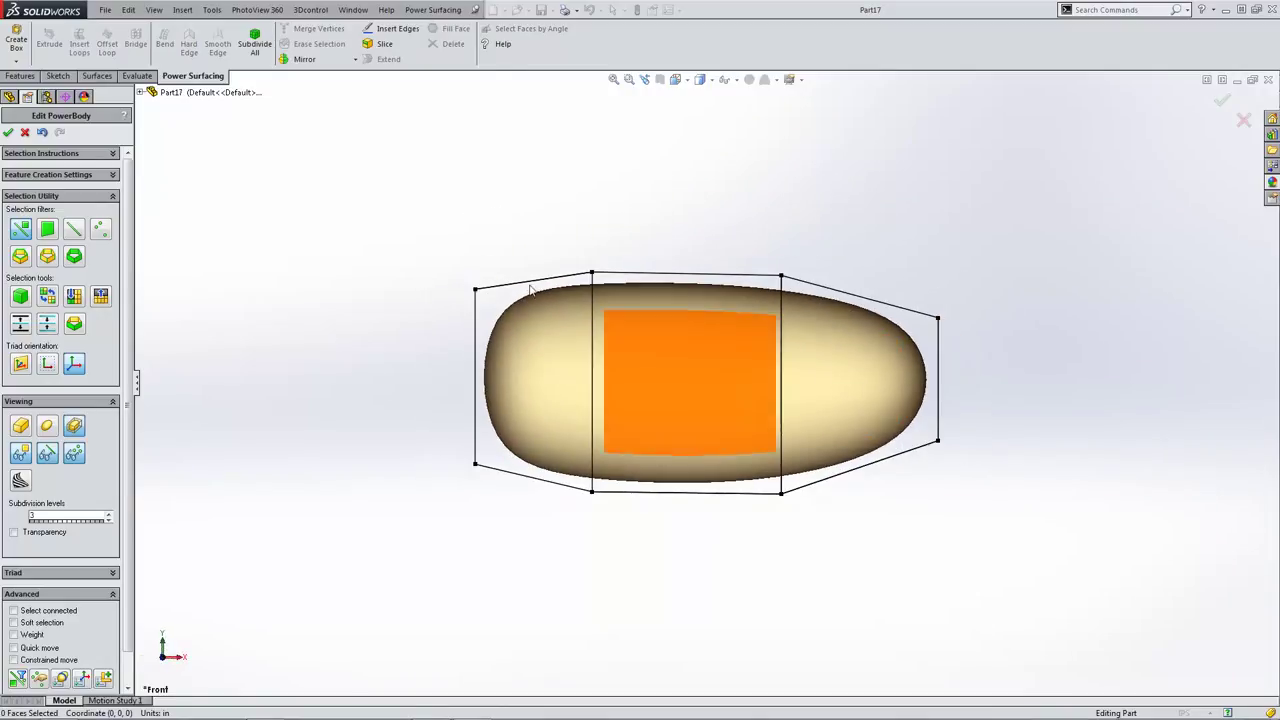
left_click(939, 317)
left_click_drag(938, 291, 925, 306)
mouse_move(476, 292)
left_mouse_down()
mouse_move(452, 260)
mouse_move(478, 276)
mouse_move(477, 263)
mouse_move(477, 280)
left_mouse_up()
left_click(1034, 530)
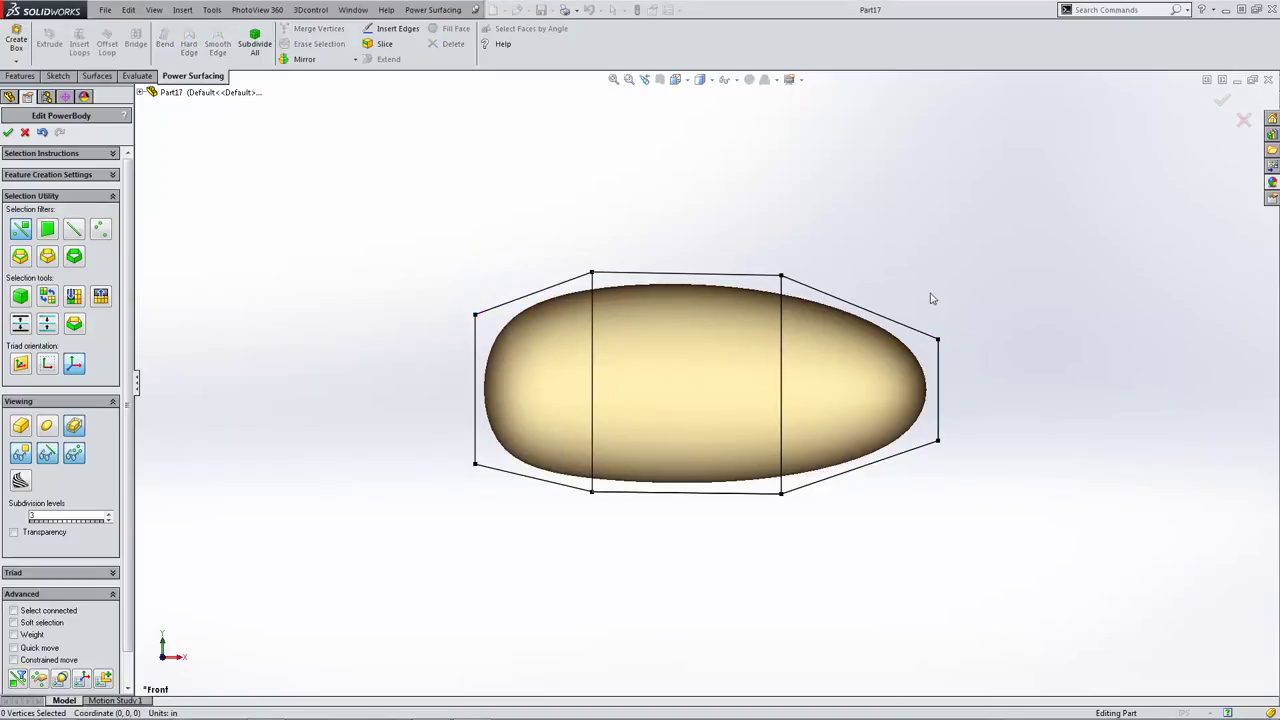
- Move all vertices of the +X end section inward along X to about X 4.24 in
left_click_drag(900, 261, 1009, 509)
left_click_drag(991, 398, 955, 399)
left_click(921, 539)
- Raise the -X end's bottom vertices slightly, then lower the middle sections' bottom vertices to about Y -2.74 in
left_click_drag(441, 449, 525, 518)
mouse_move(478, 450)
left_mouse_down()
mouse_move(478, 432)
mouse_move(478, 443)
left_mouse_up()
left_click(494, 507)
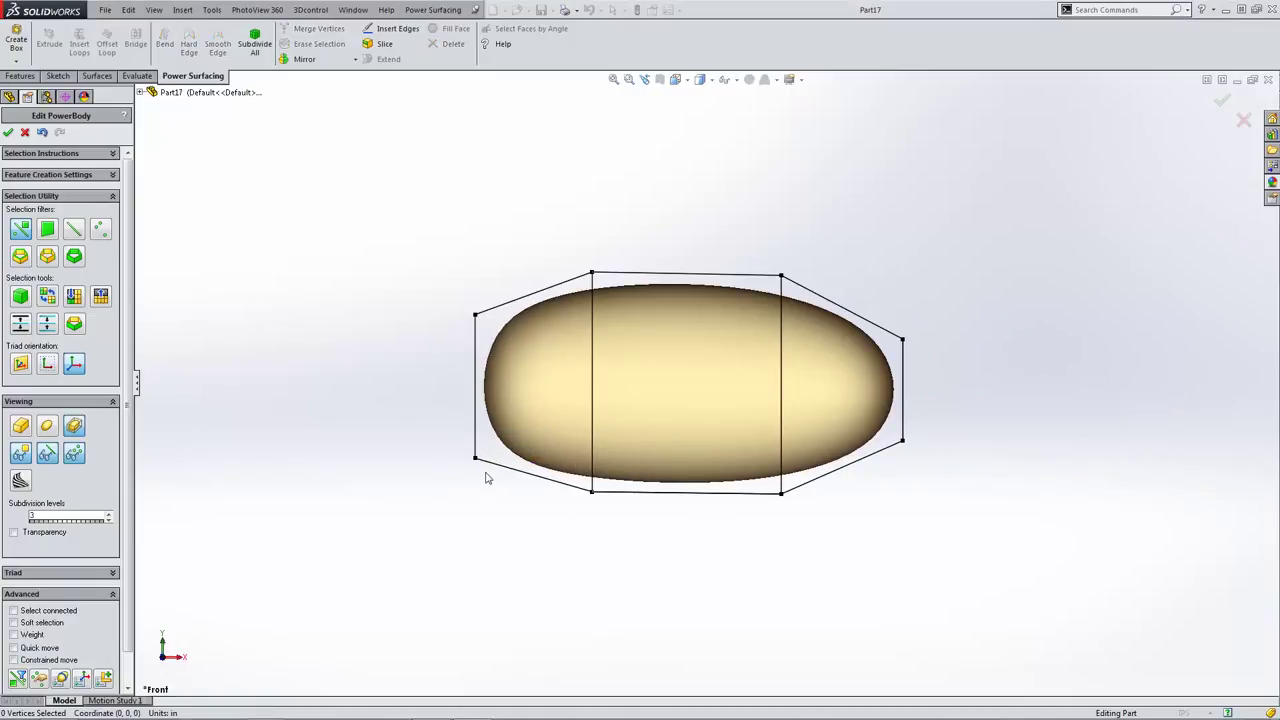
left_click_drag(565, 519, 785, 493)
mouse_move(686, 453)
left_mouse_down()
mouse_move(686, 414)
mouse_move(686, 505)
mouse_move(689, 460)
left_mouse_up()
left_click(696, 540)
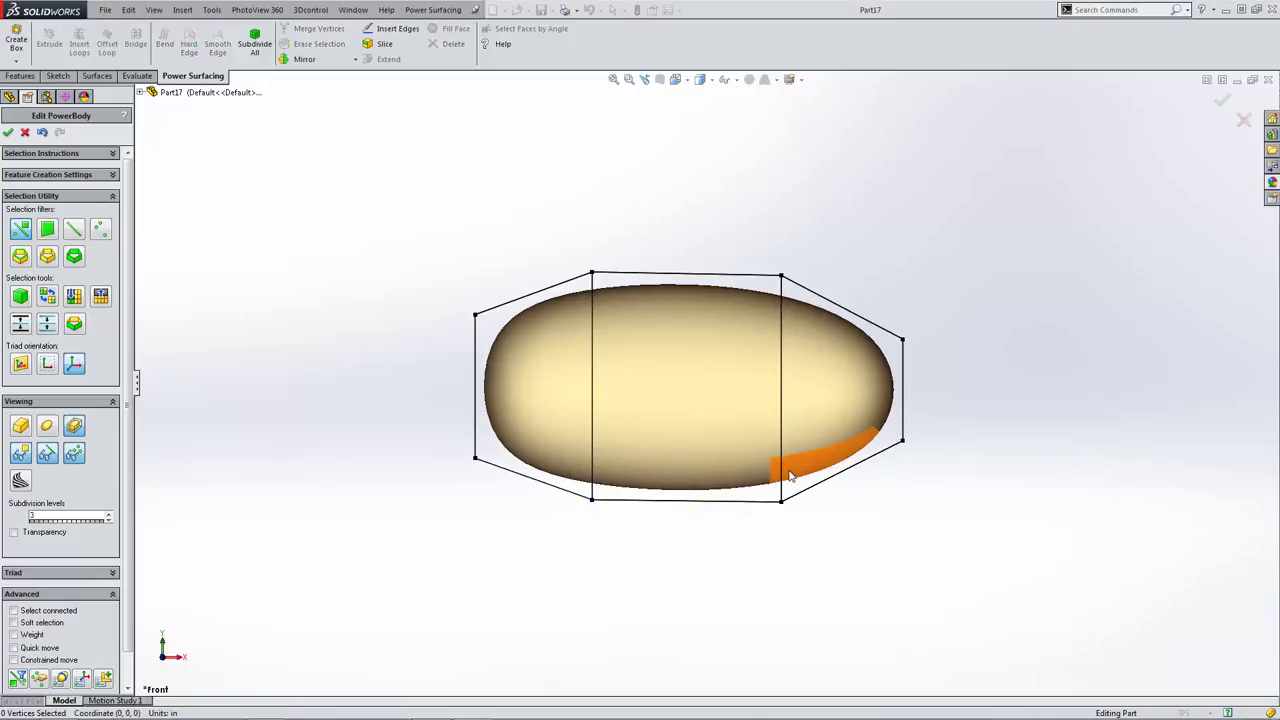
- Orbit to the -Z side, select its three side faces, and clear the selection
key("ctrl+5")
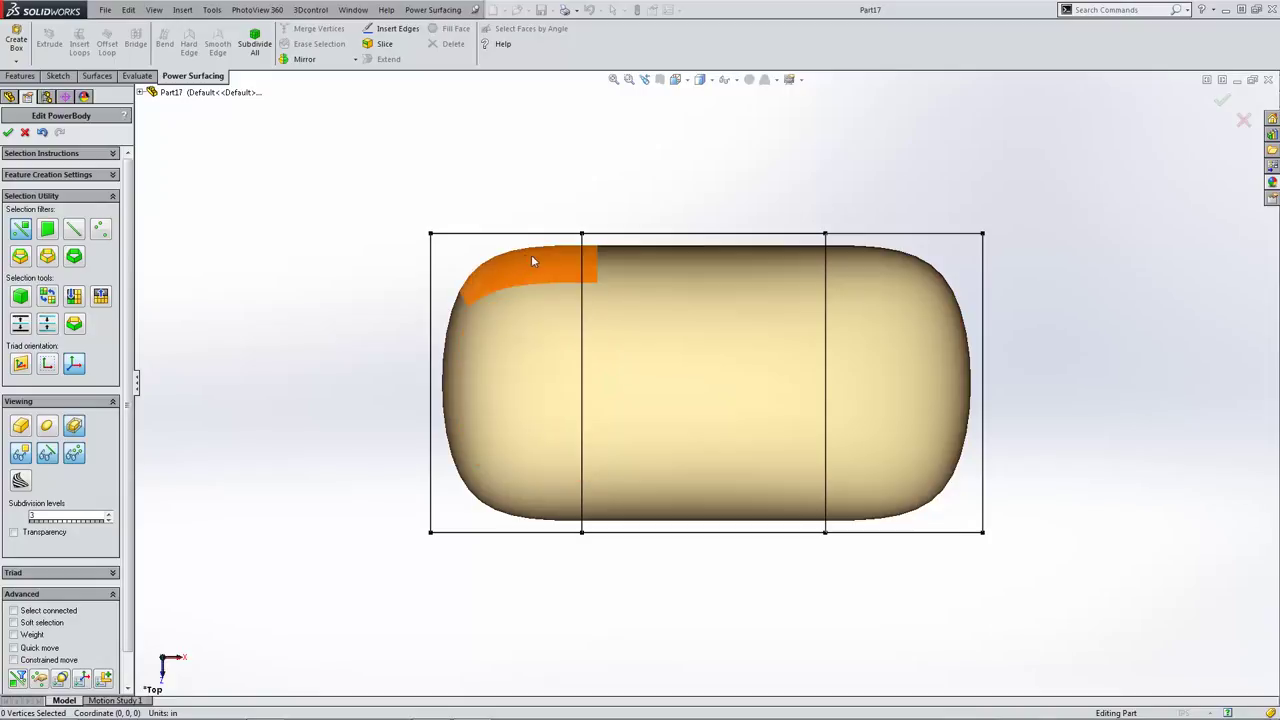
middle_click_drag(532, 268, 643, 457)
left_click(640, 447)
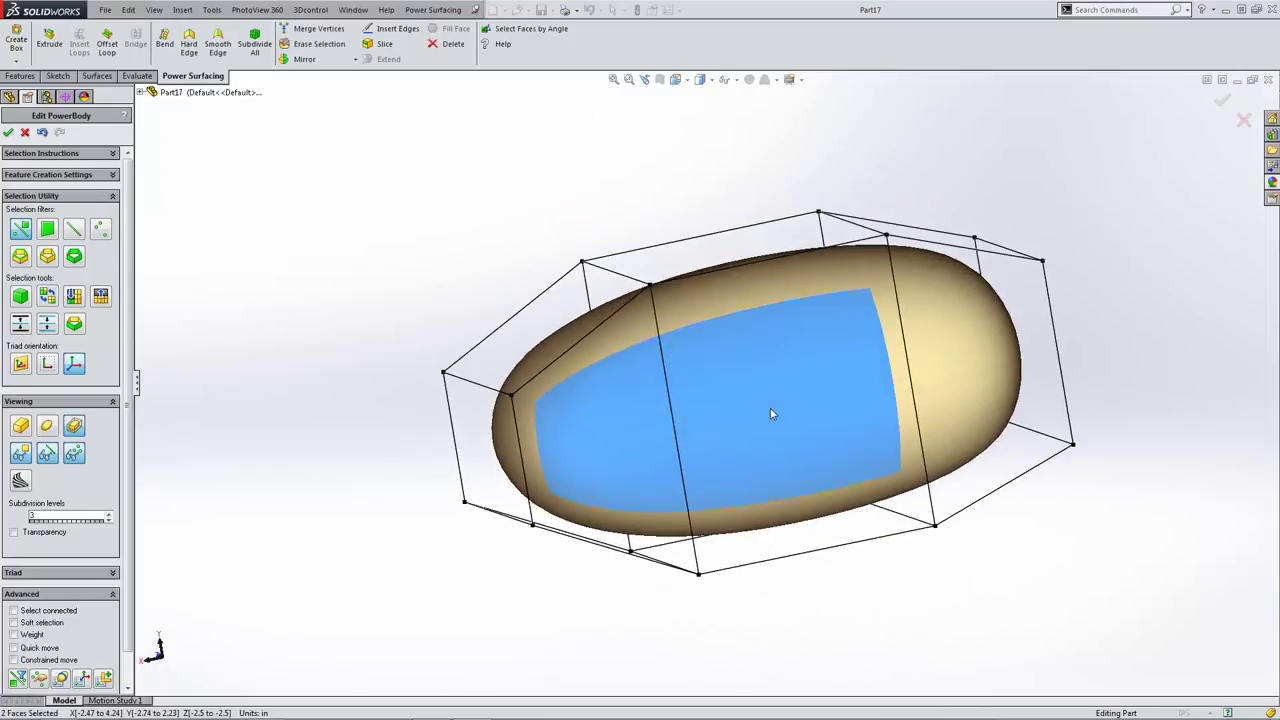
left_click(770, 408)
left_click(938, 372)
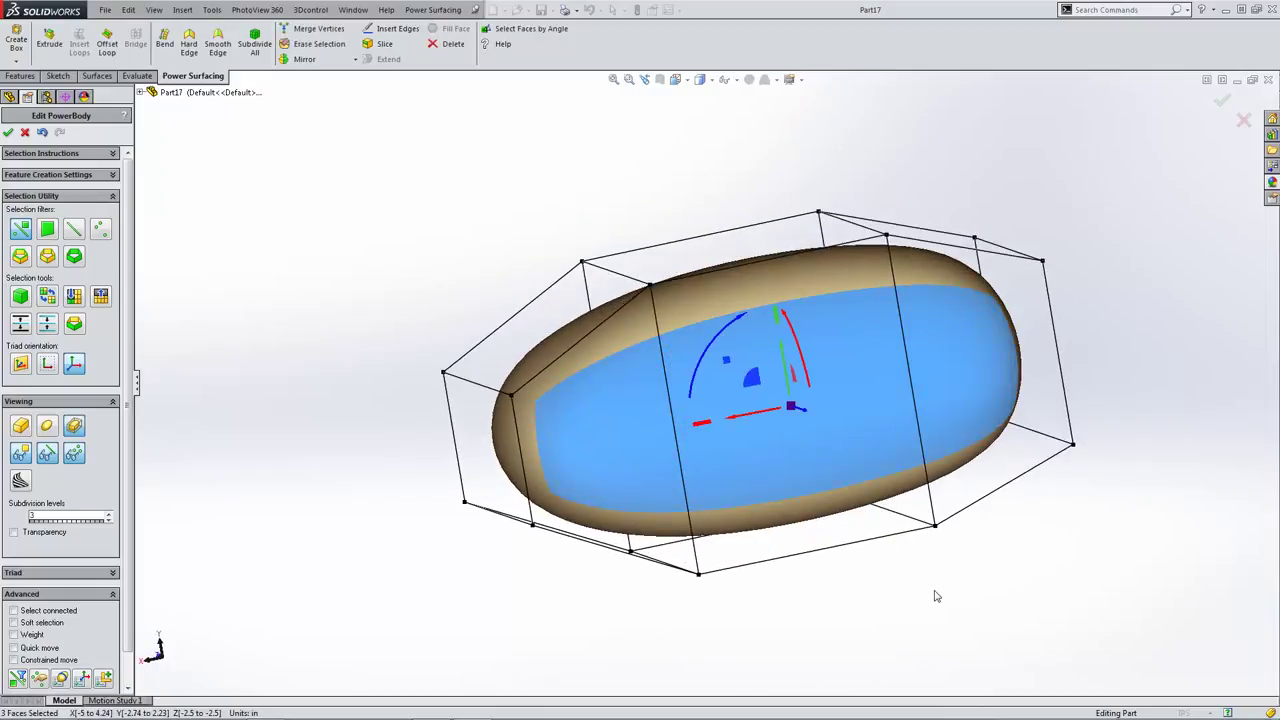
left_click(934, 594)
- Select the three -Z side faces again, removing the middle face from the selection and adding it back
left_click(641, 435)
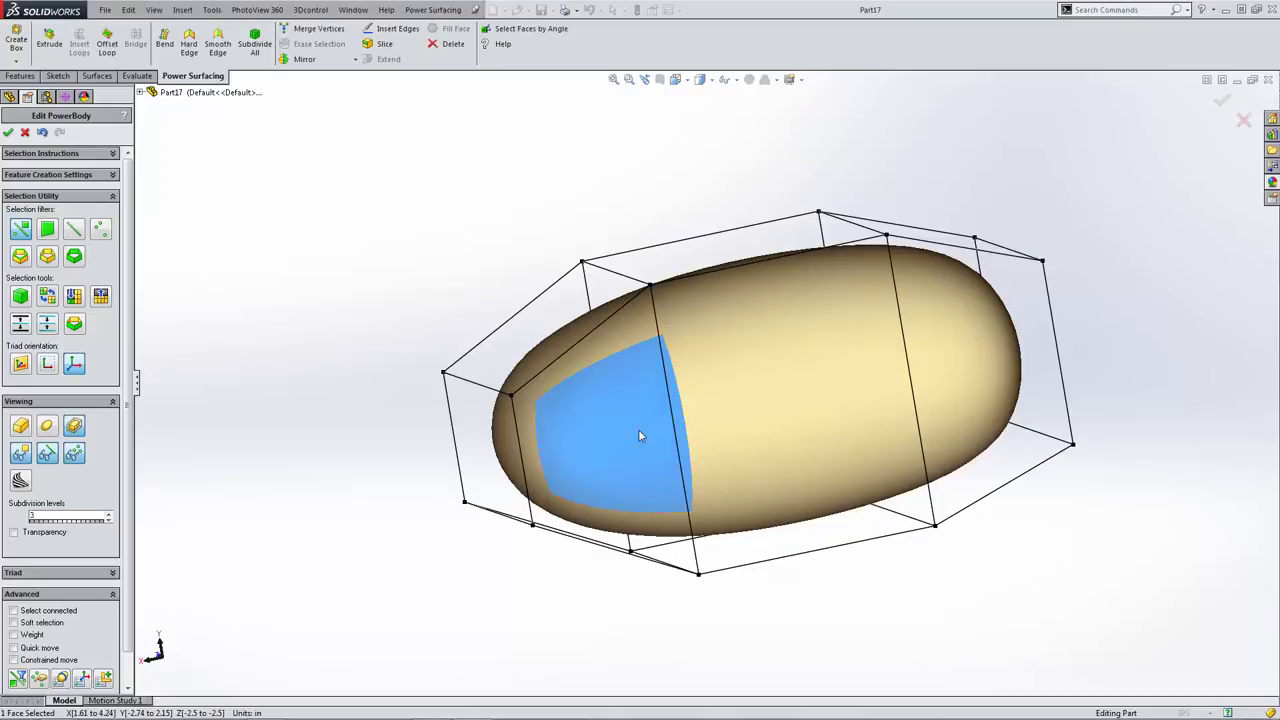
left_click(786, 425)
left_click(940, 390)
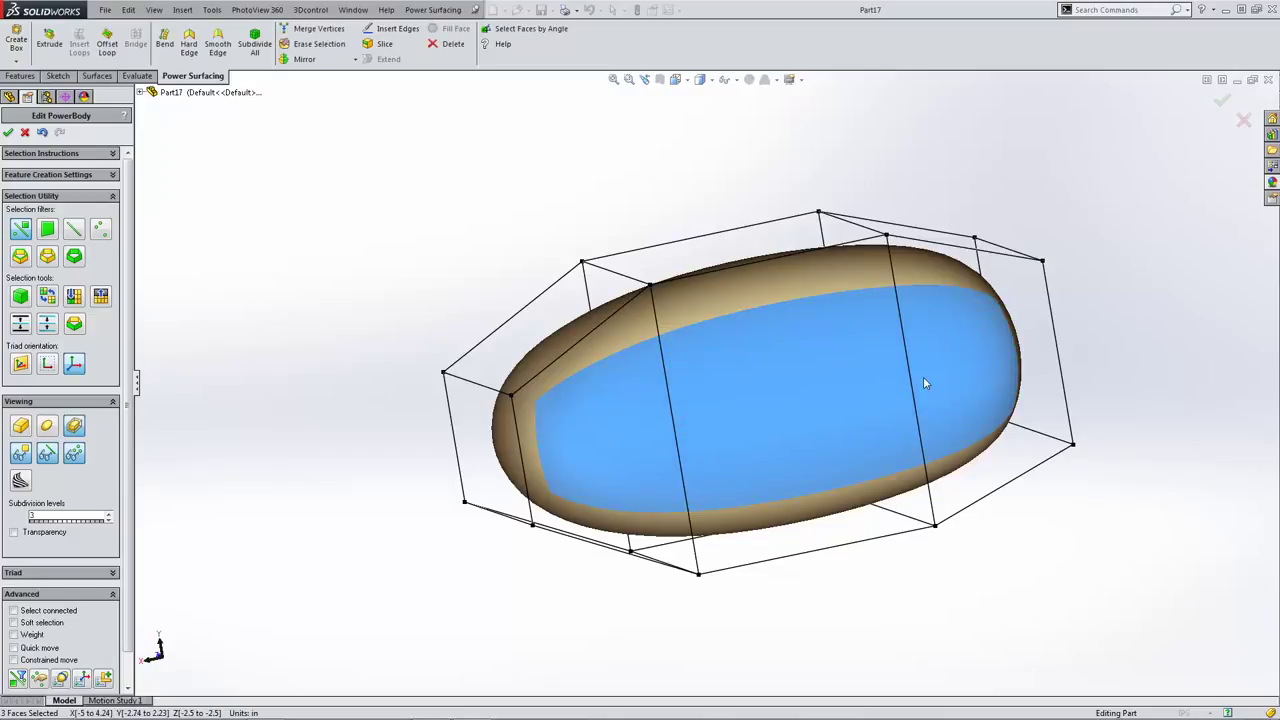
left_click(831, 383)
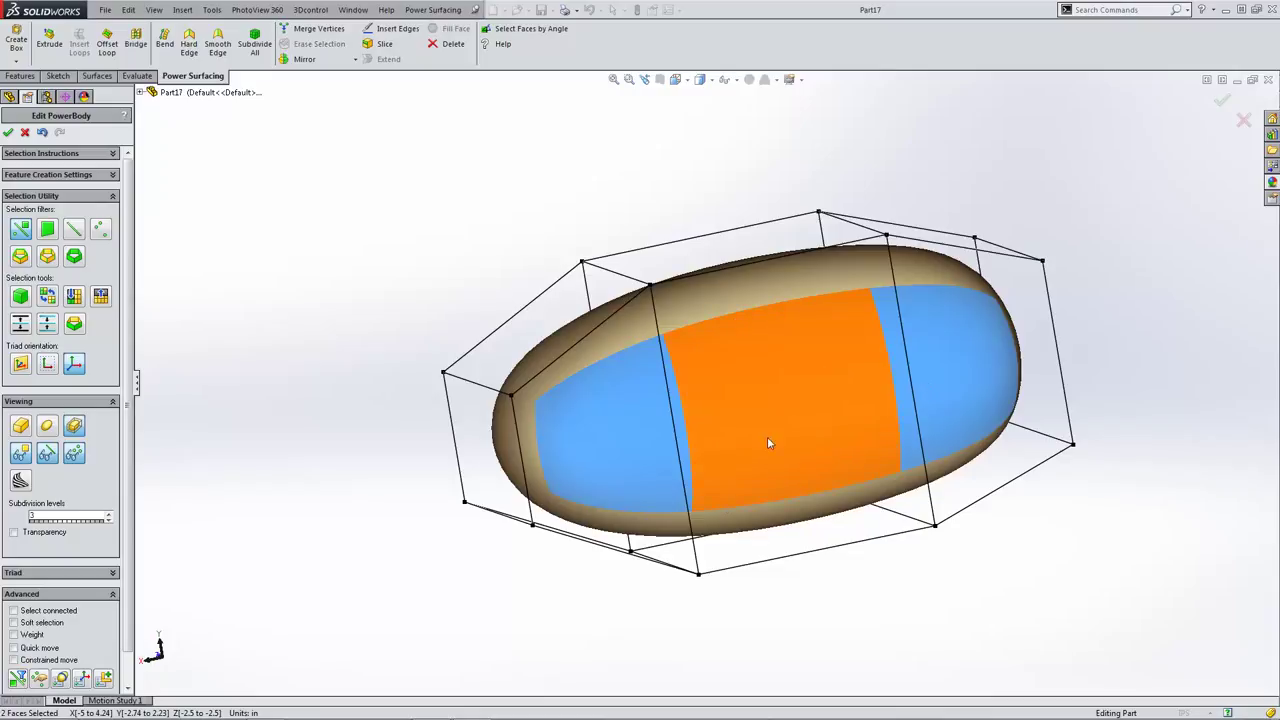
left_click(826, 437)
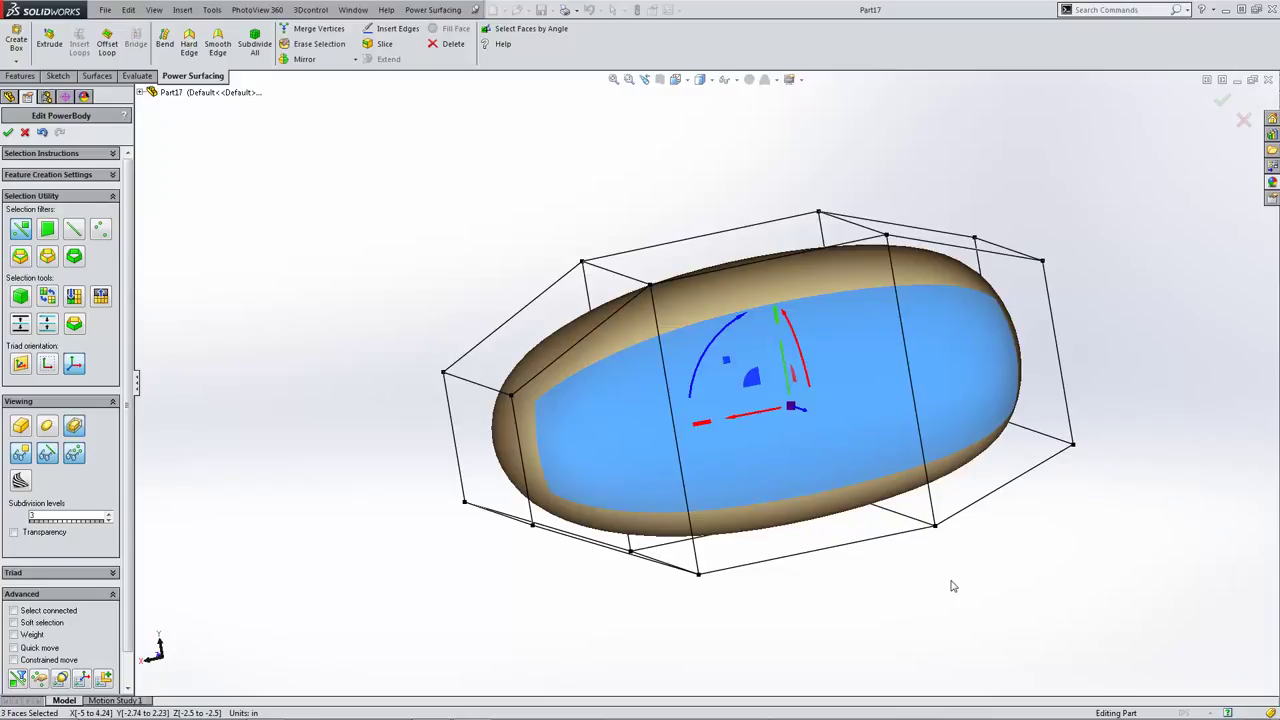
- Rotate the view around the body to examine the selected side faces from the +X end
key("Right")
key("Right")
key("Right")
key("Right")
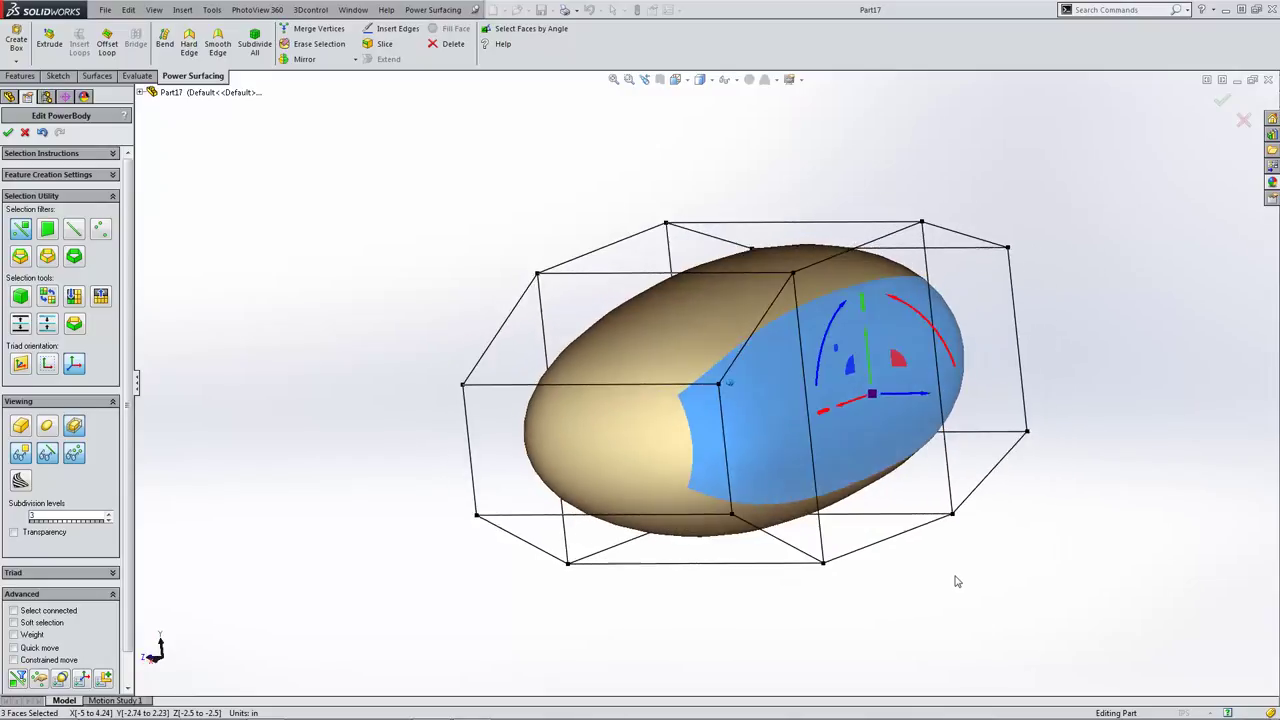
key("Right")
key("Right")
key("Right")
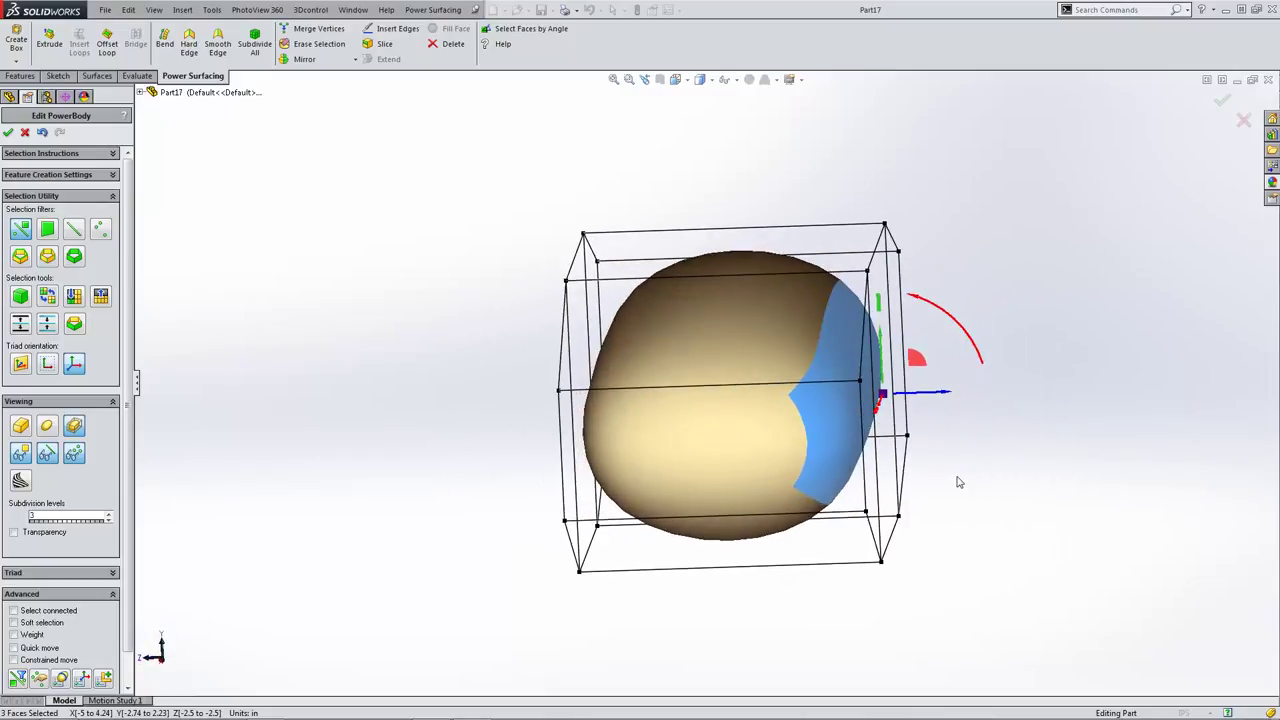
key("Left")
key("Left")
key("Left")
key("Left")
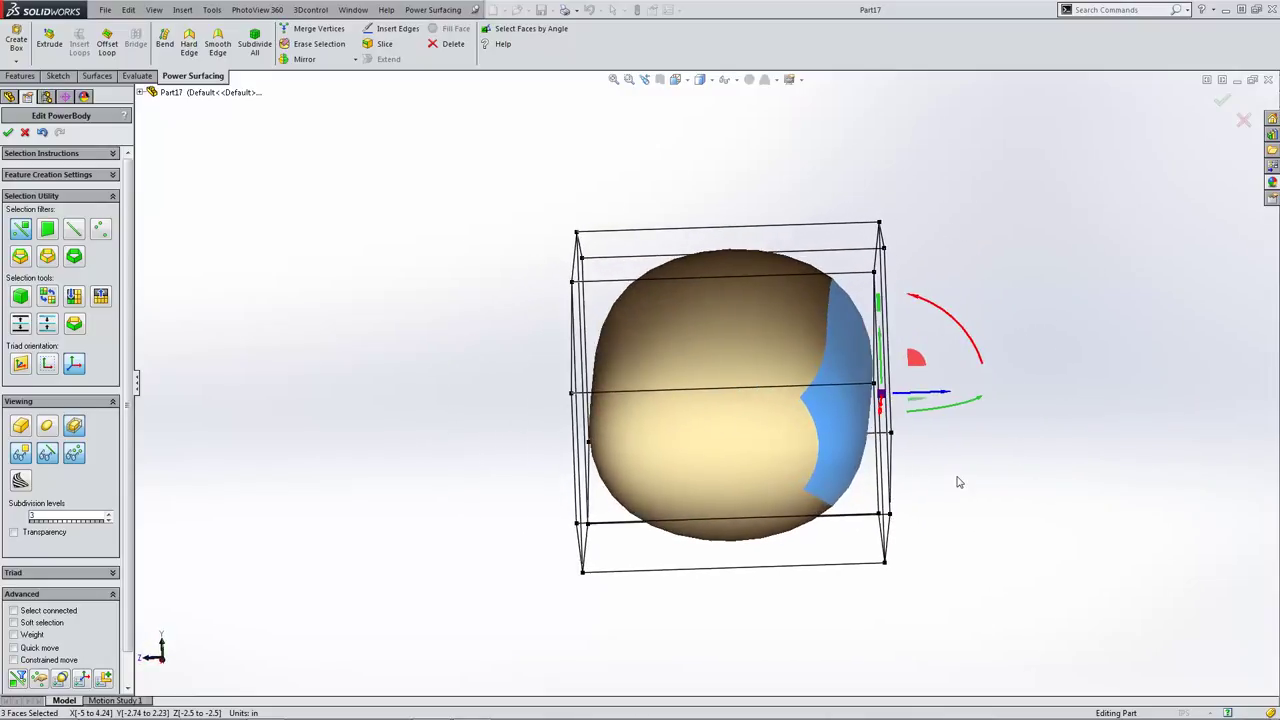
key("Left")
key("Right")
key("Right")
key("Left")
key("Right")
key("Right")
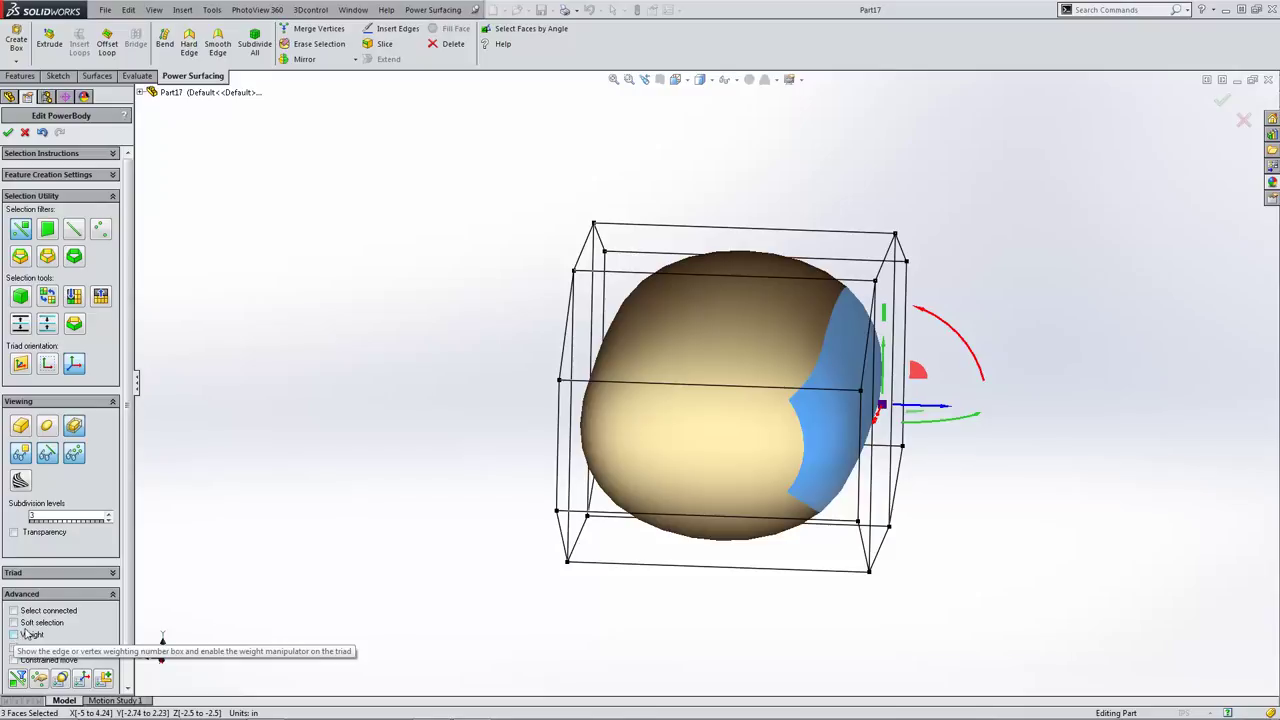
key("Right")
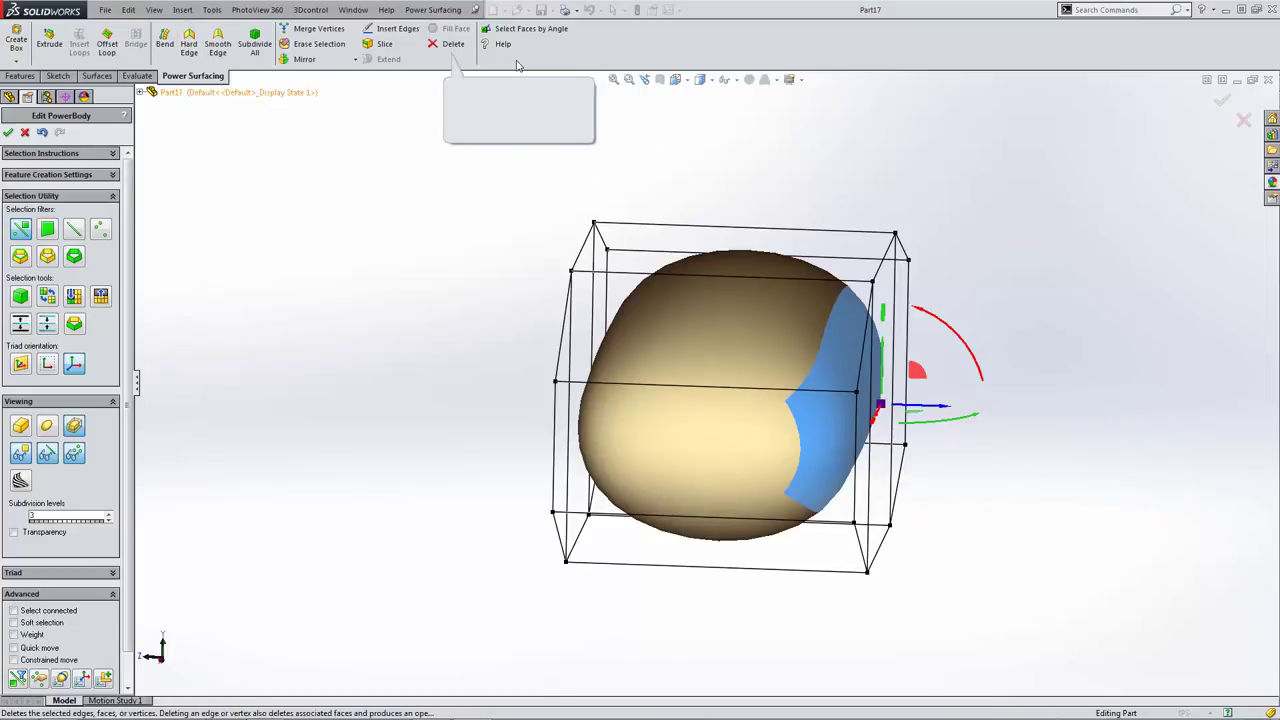
- Select the three -Z side faces and apply Hard Edge around their boundary
right_click(502, 291)
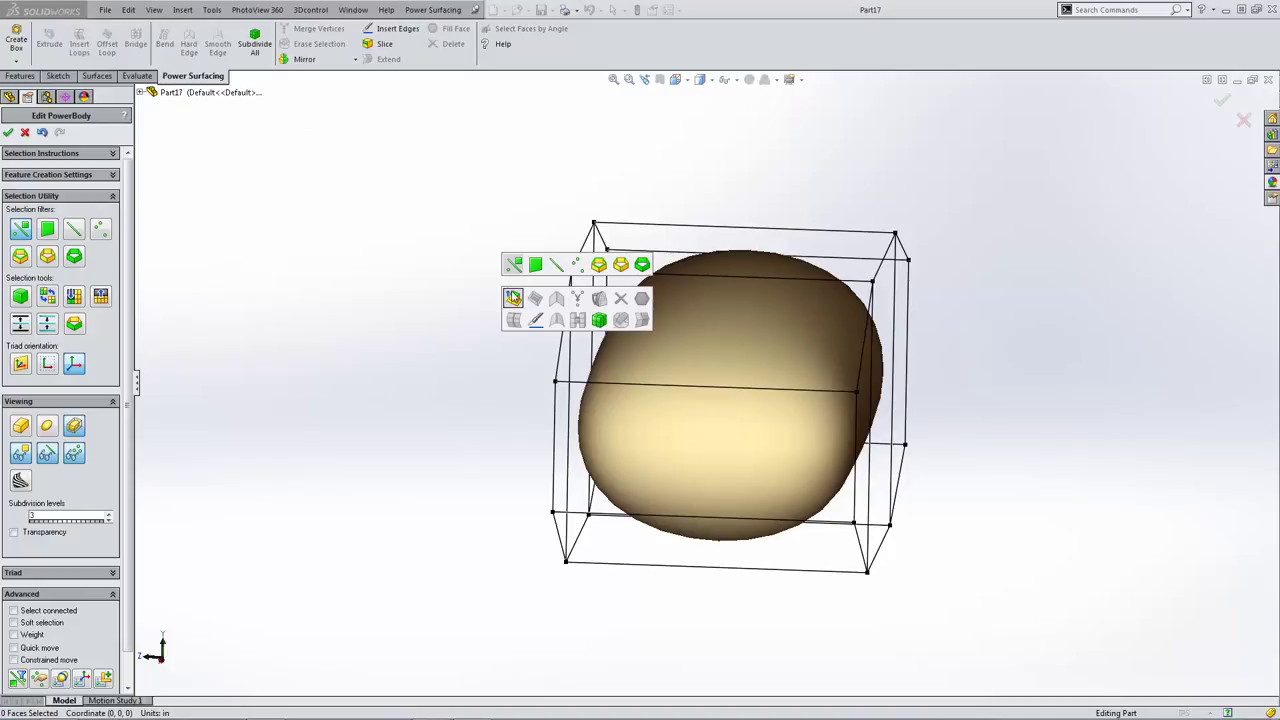
middle_click_drag(543, 366, 787, 444)
left_click(787, 444)
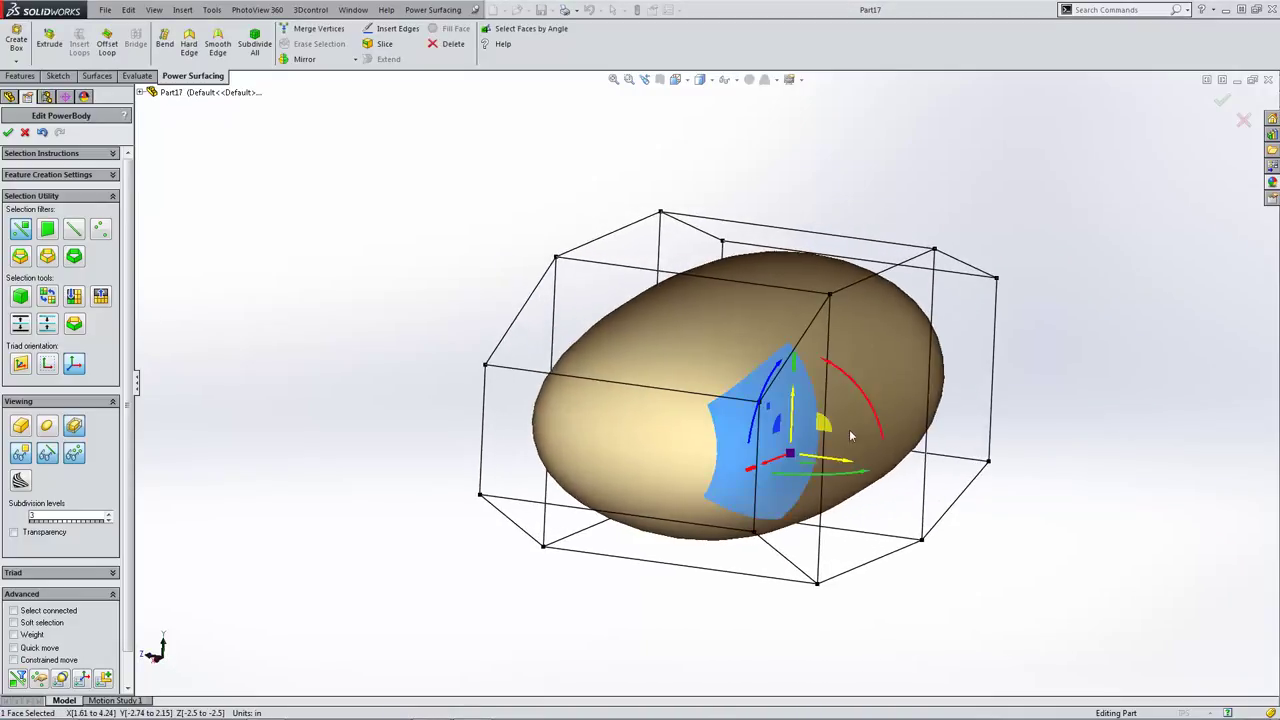
left_click(879, 370, "ctrl")
left_click(935, 362, "ctrl")
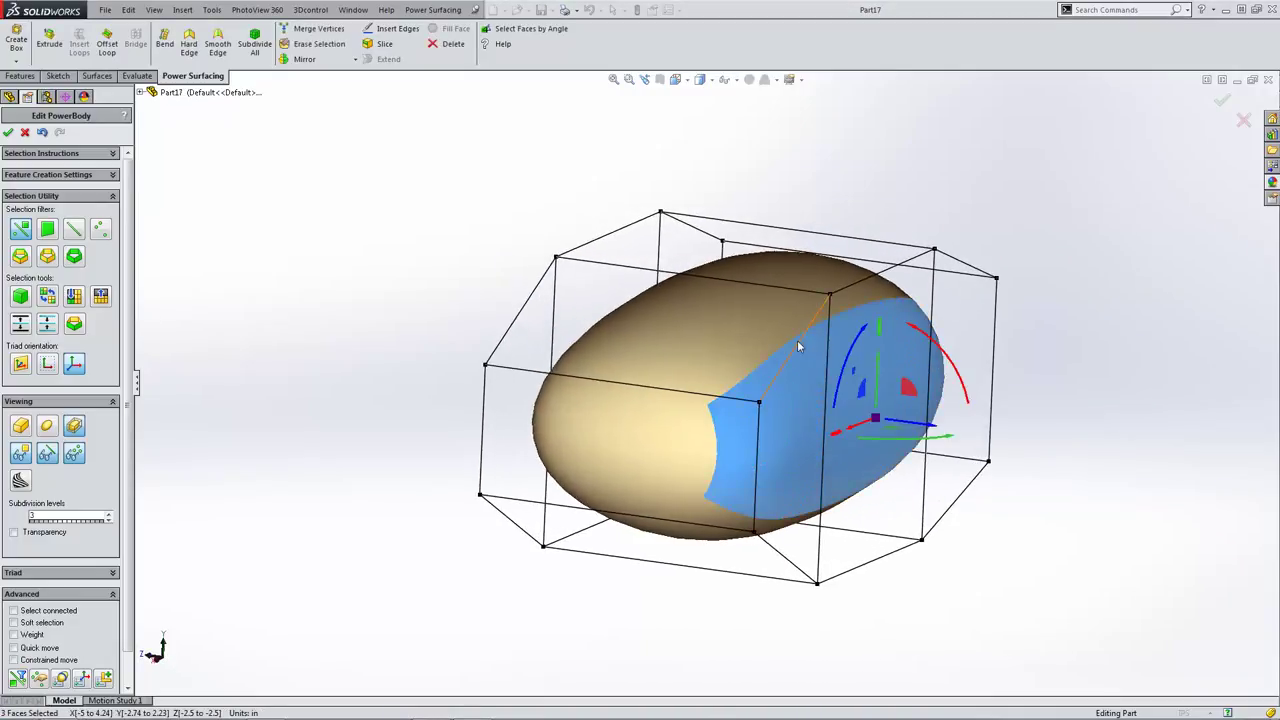
key("s")
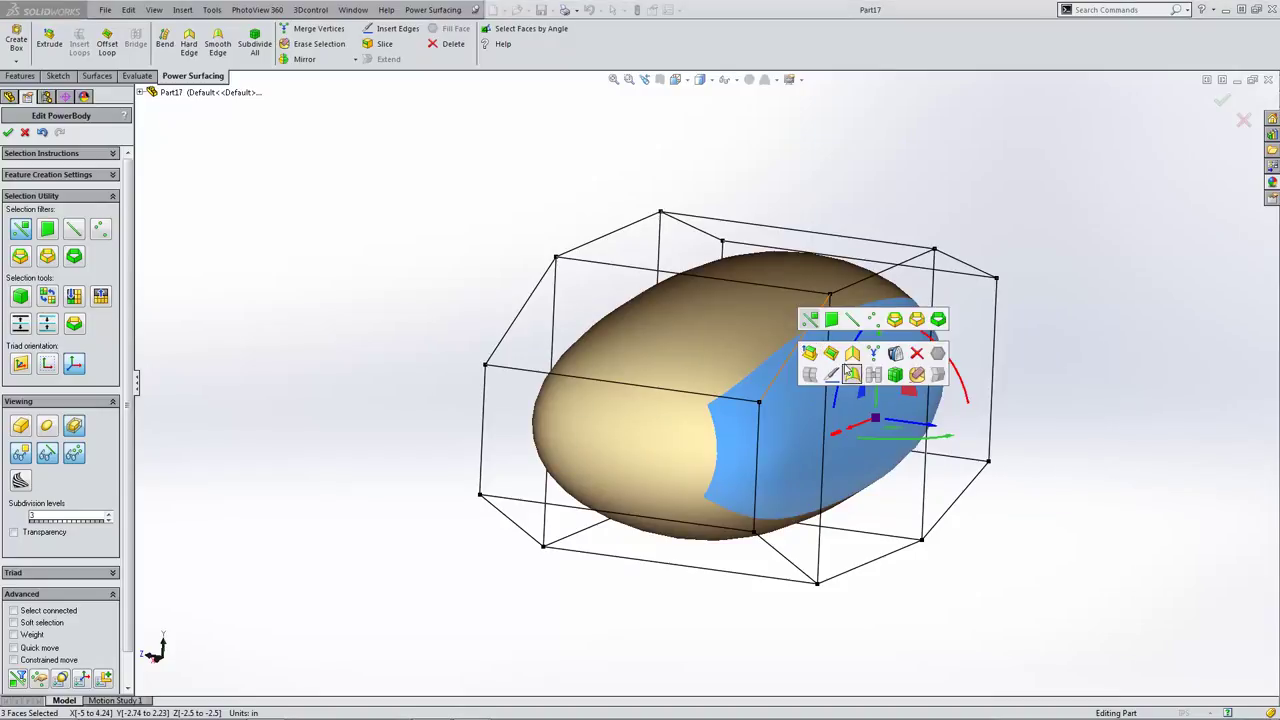
left_click(851, 354)
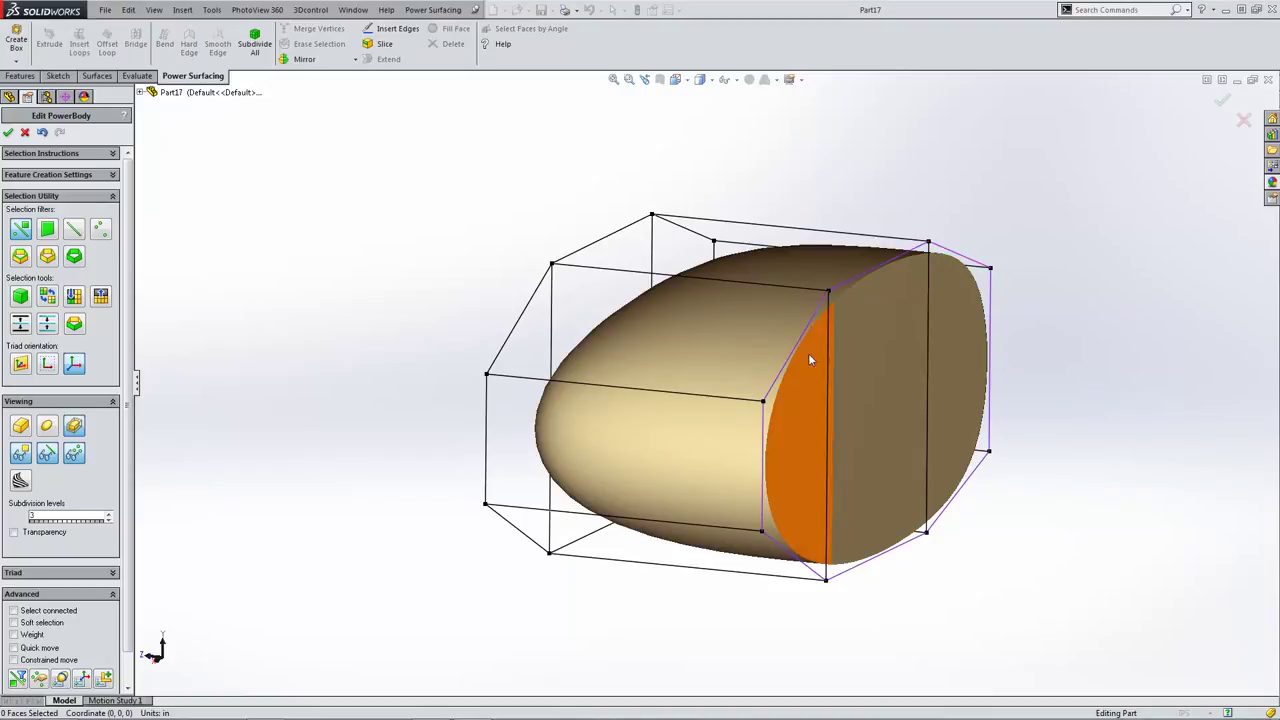
- Turn on Weight for the top hard edge of the +X section, try a weight of 50, and clear the selection
left_click(814, 313)
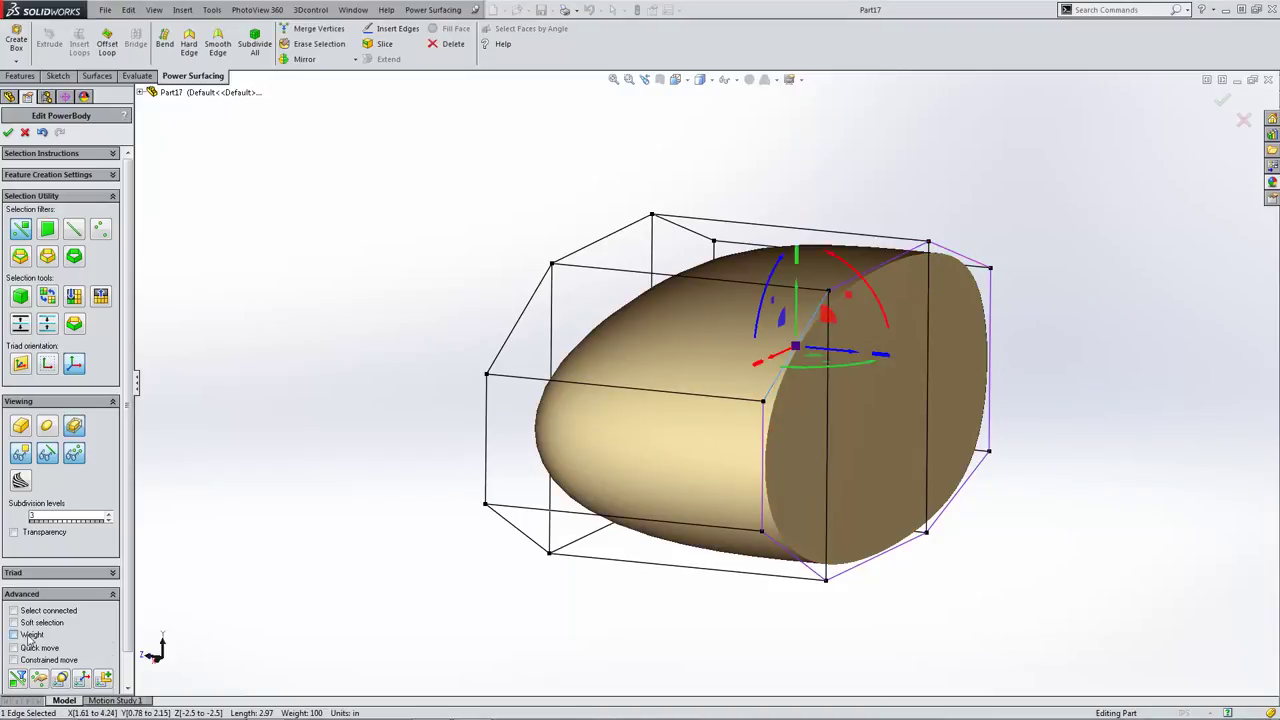
left_click(29, 636)
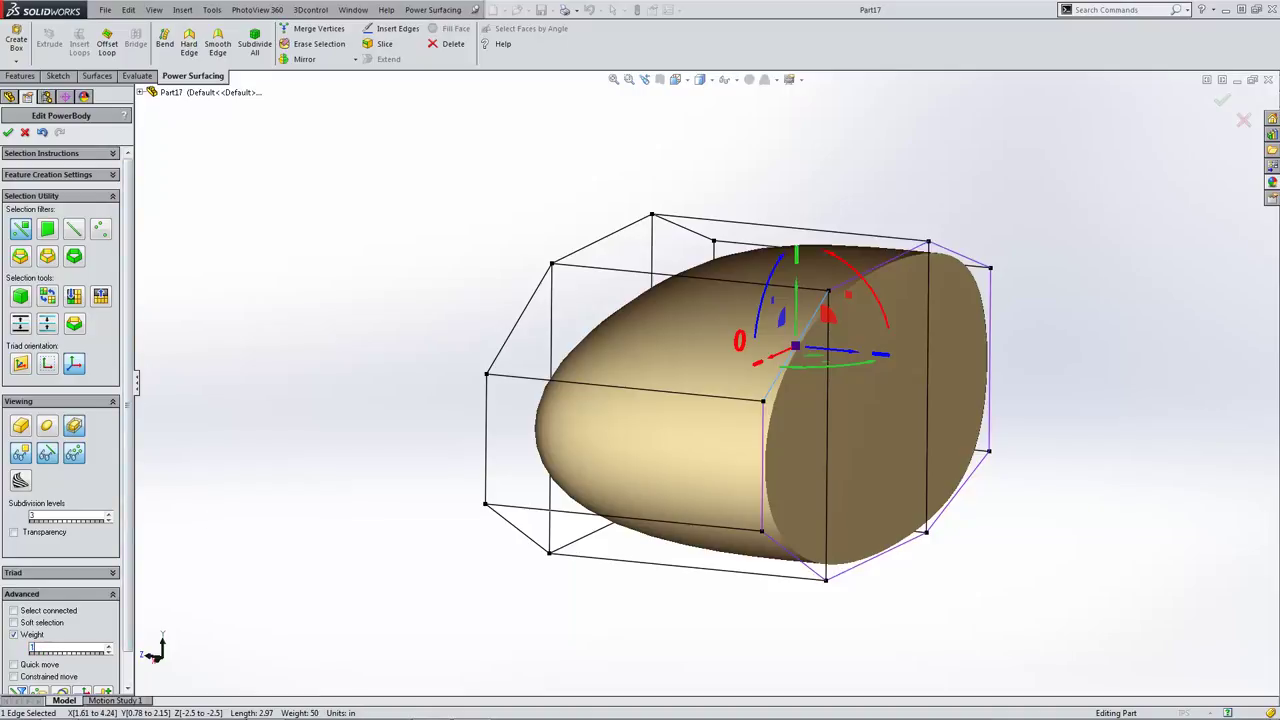
left_click(412, 494)
- In the top view, move the +Z vertices of the two -X sections inward along Z, tapering the body toward the -X end
middle_click_drag(414, 494, 394, 498)
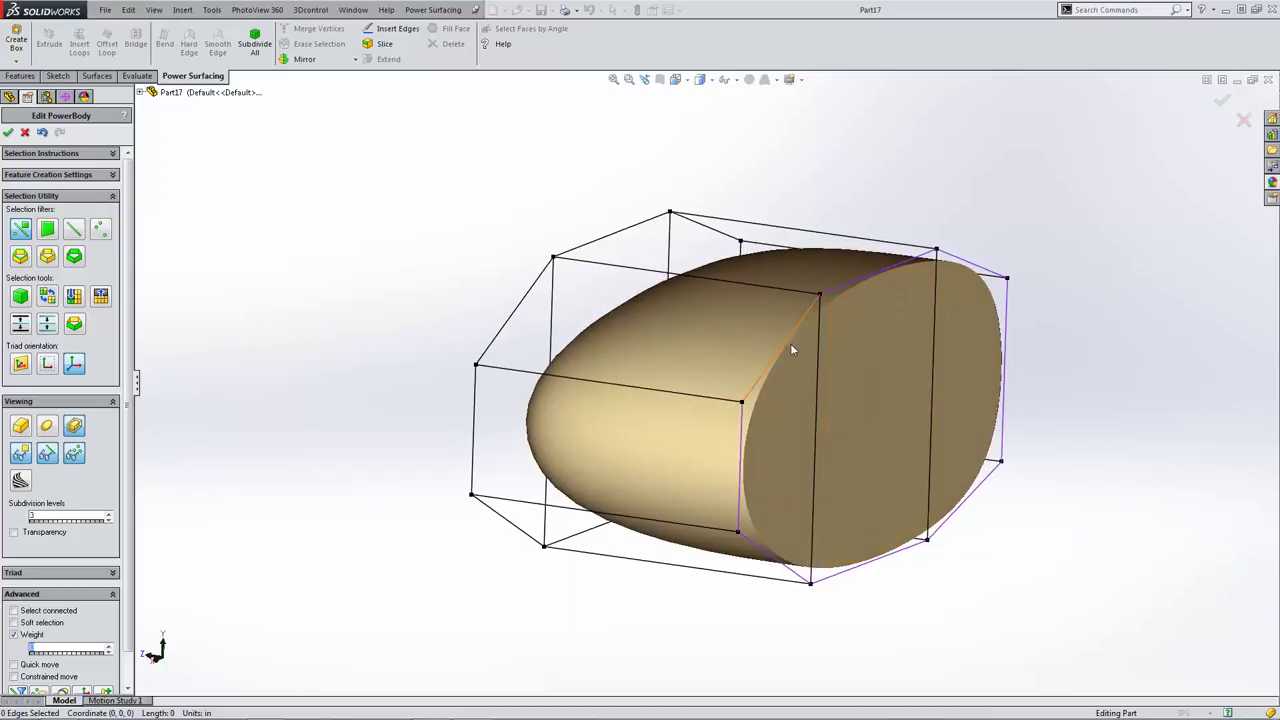
middle_click_drag(850, 359, 1019, 389)
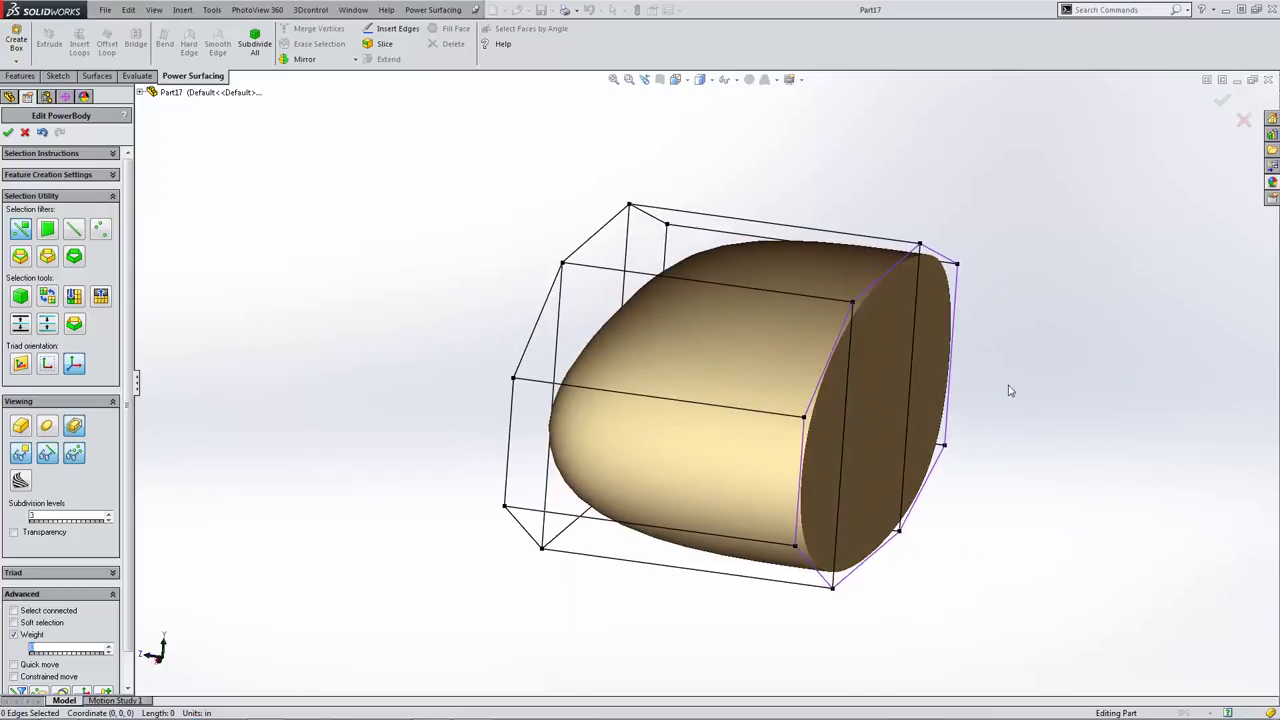
key("ctrl+5")
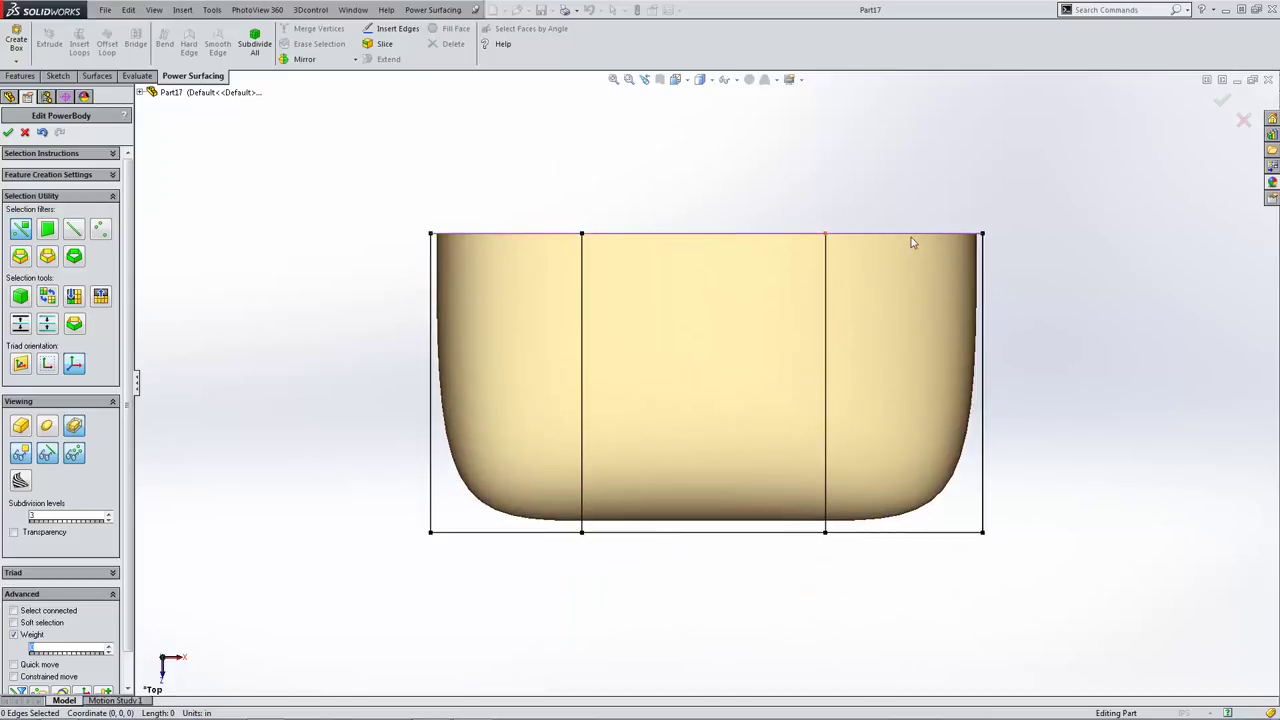
left_click_drag(657, 587, 349, 479)
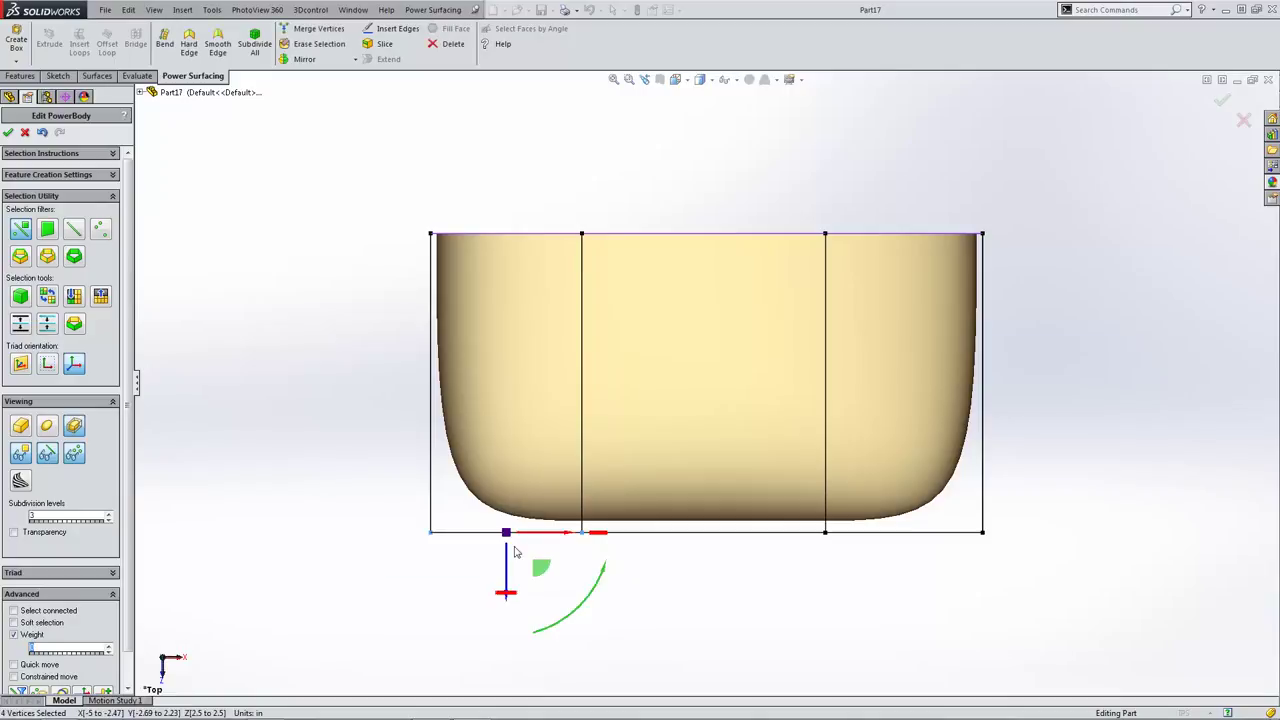
left_click_drag(508, 562, 509, 493)
left_click_drag(335, 430, 431, 437)
- In the top view, move the +Z vertices of the two +X sections inward along Z, pulling the end vertices in further
left_click_drag(1040, 568, 800, 506)
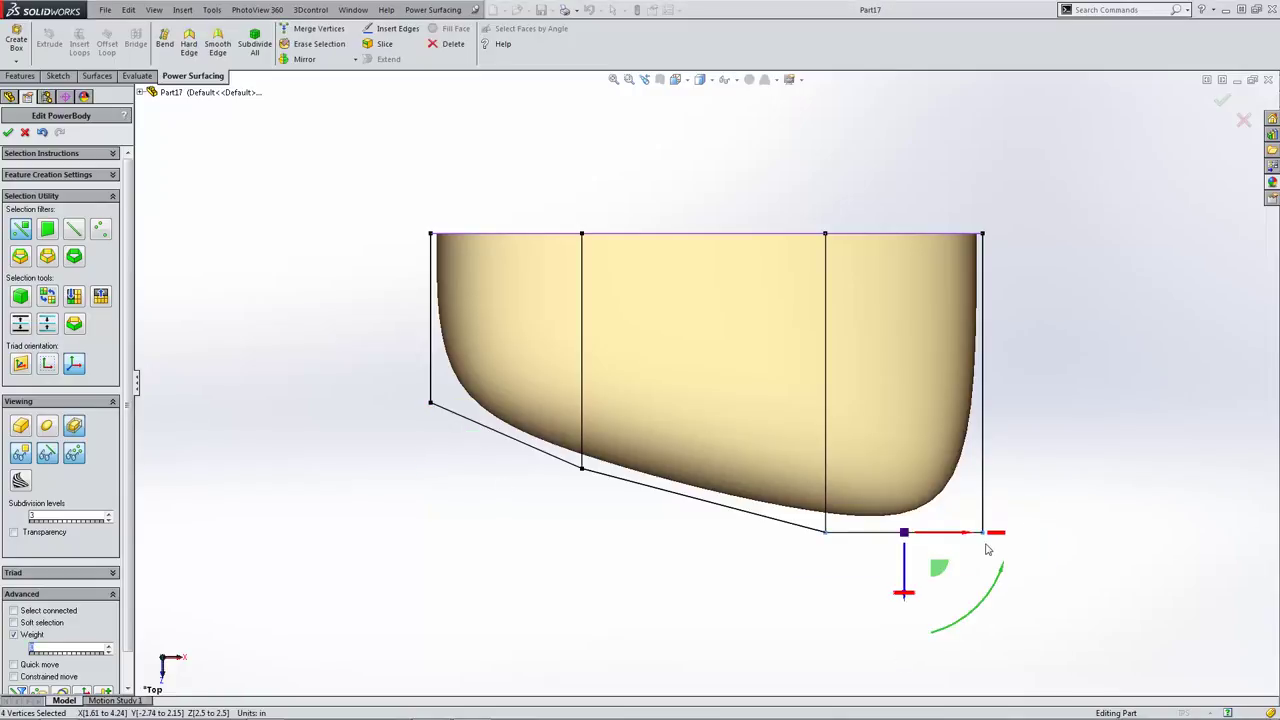
left_click_drag(908, 565, 909, 529)
left_click(1080, 534)
left_click_drag(957, 484, 984, 421)
left_click(868, 564)
left_click_drag(876, 550, 787, 470)
left_click_drag(823, 523, 828, 472)
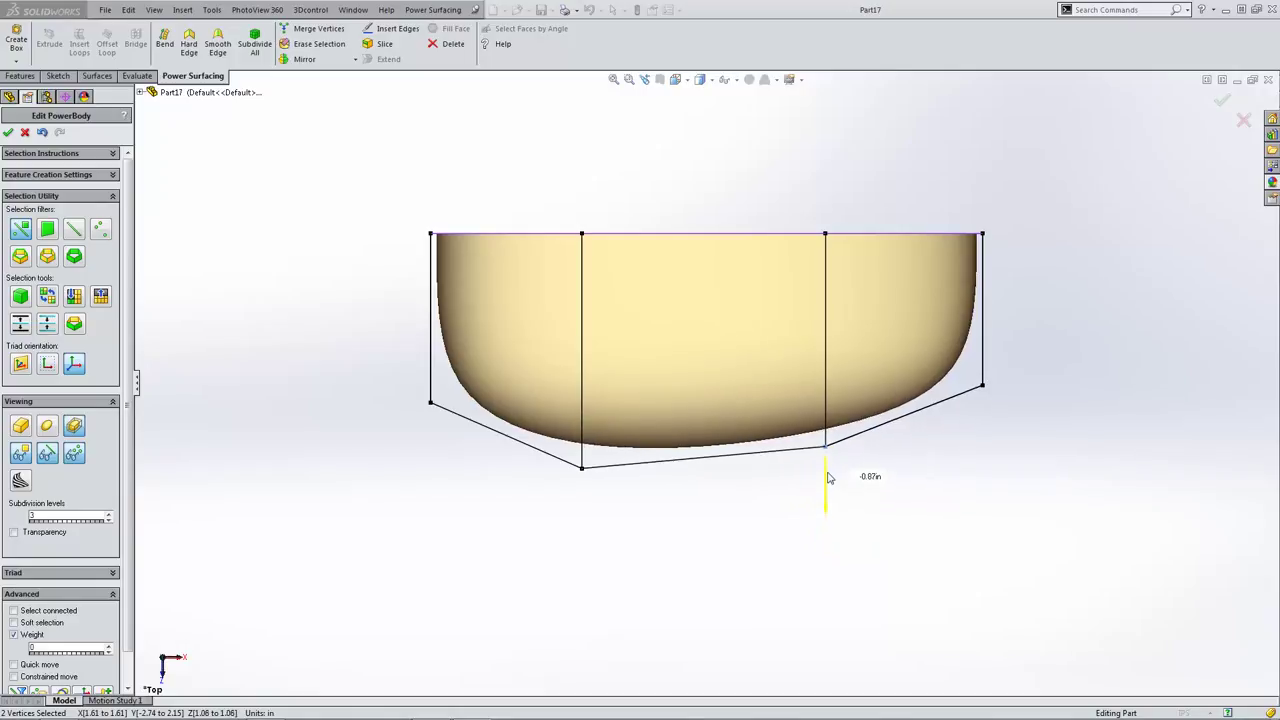
left_click(1035, 479)
- View the body from the +X end and select the ring of vertical edges around its side
key("ctrl+1")
key("ctrl+4")
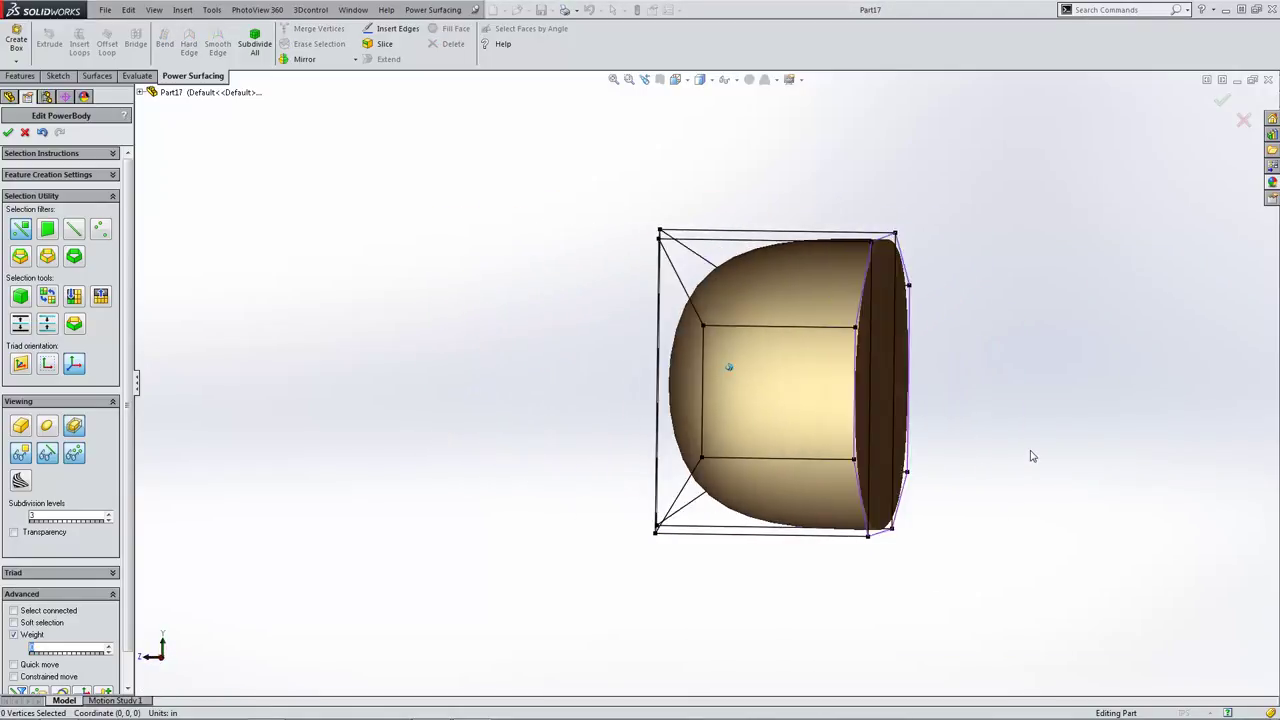
key("Left")
key("Left")
key("Left")
key("Left")
middle_click_drag(777, 370, 795, 413)
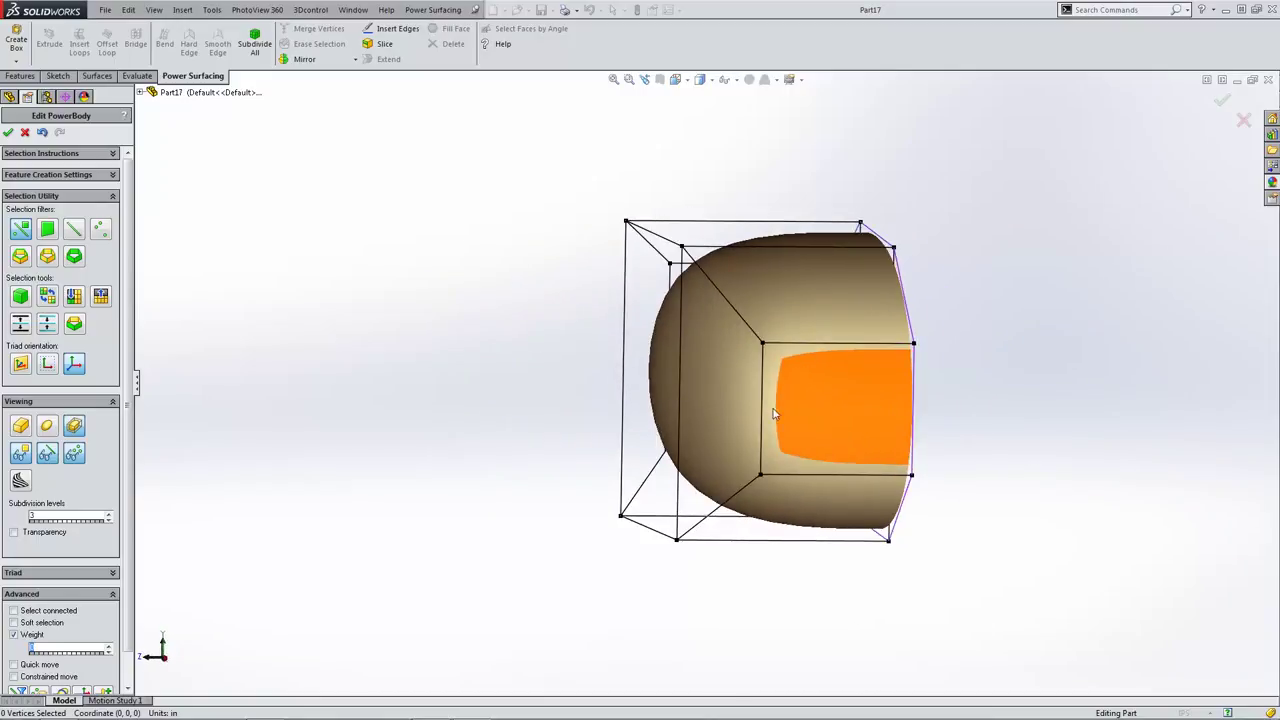
middle_click_drag(794, 373, 850, 388)
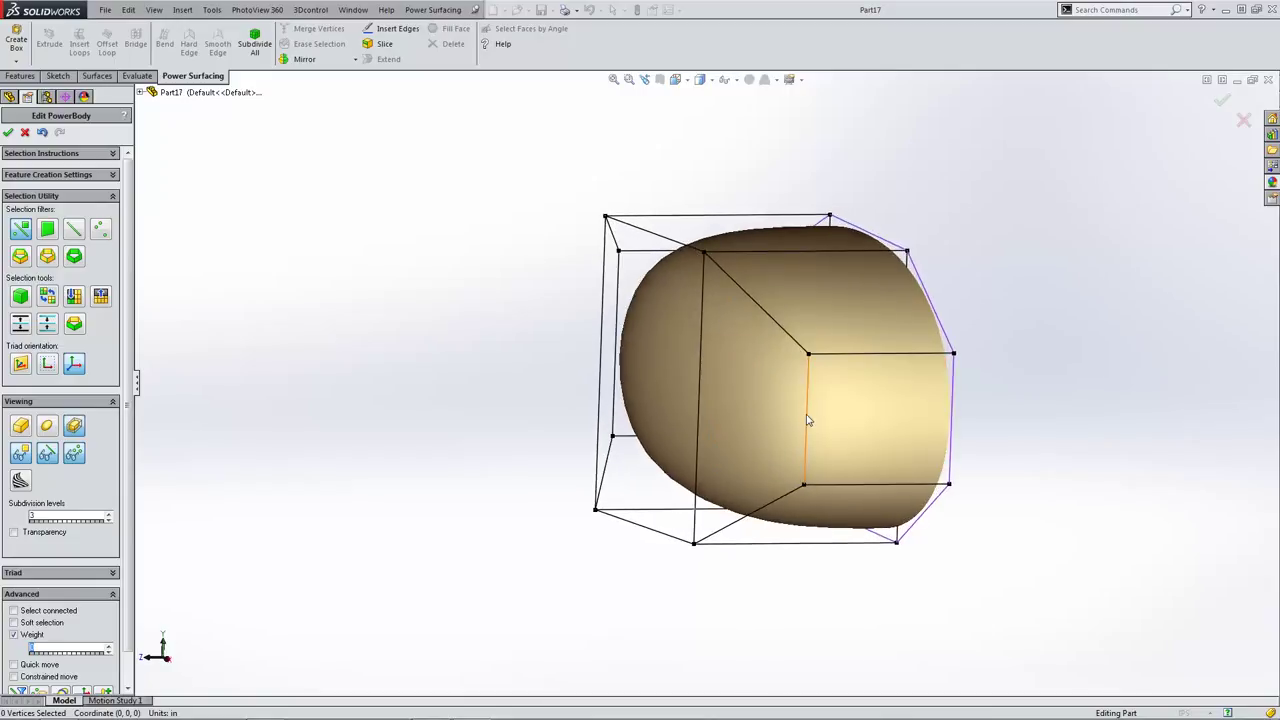
double_click(806, 420)
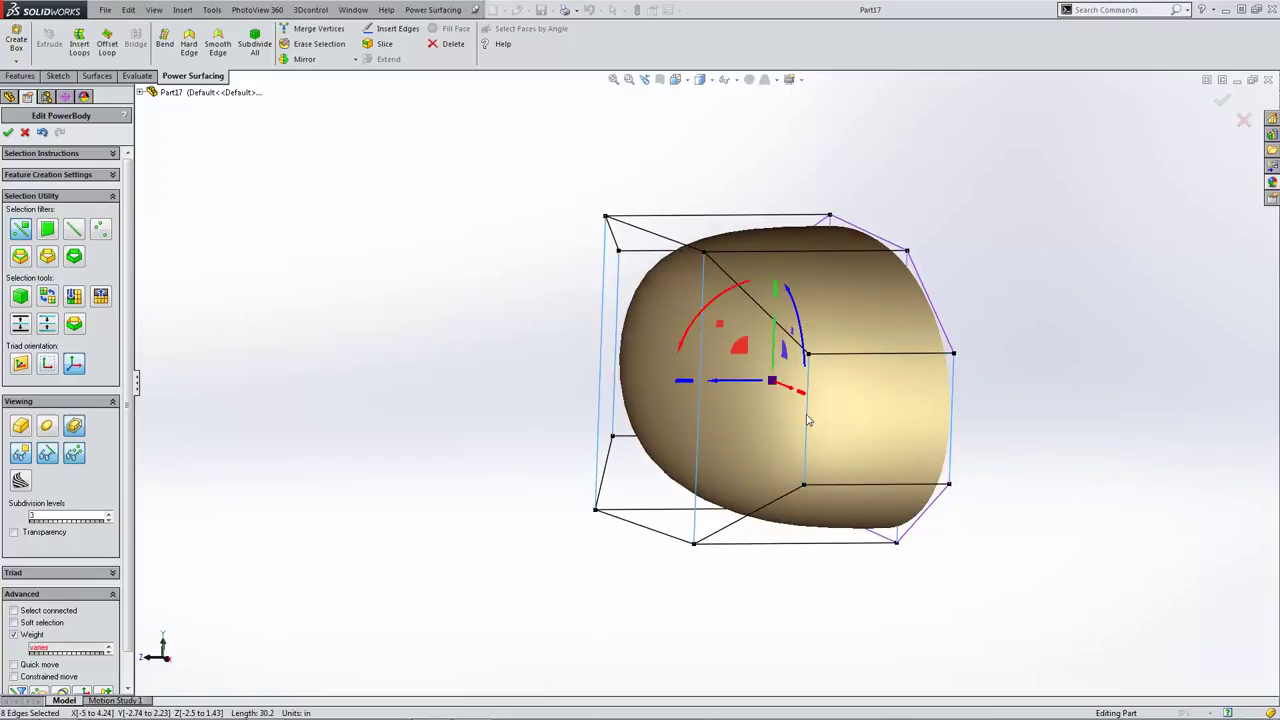
middle_click_drag(674, 366, 912, 318)
- Start Insert Loops through the selected vertical edges and preview three loops
key("Right")
key("Right")
left_click(84, 50)
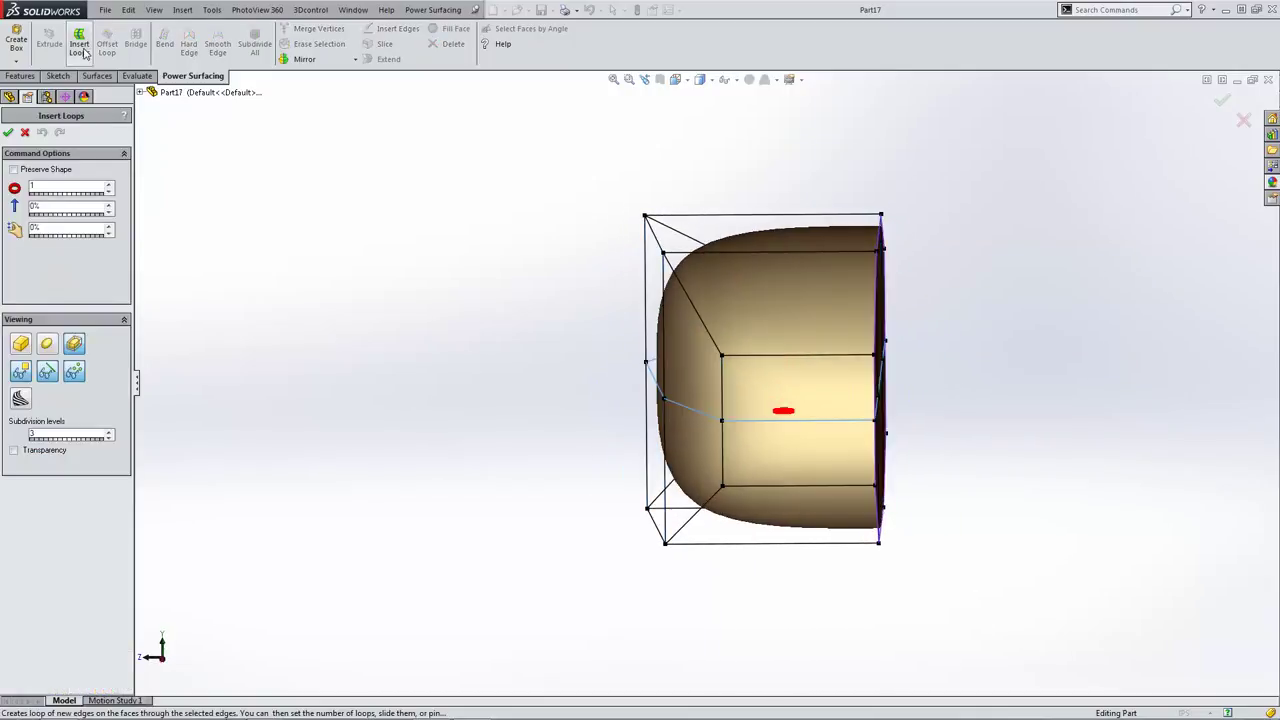
key("Right")
key("Right")
key("Right")
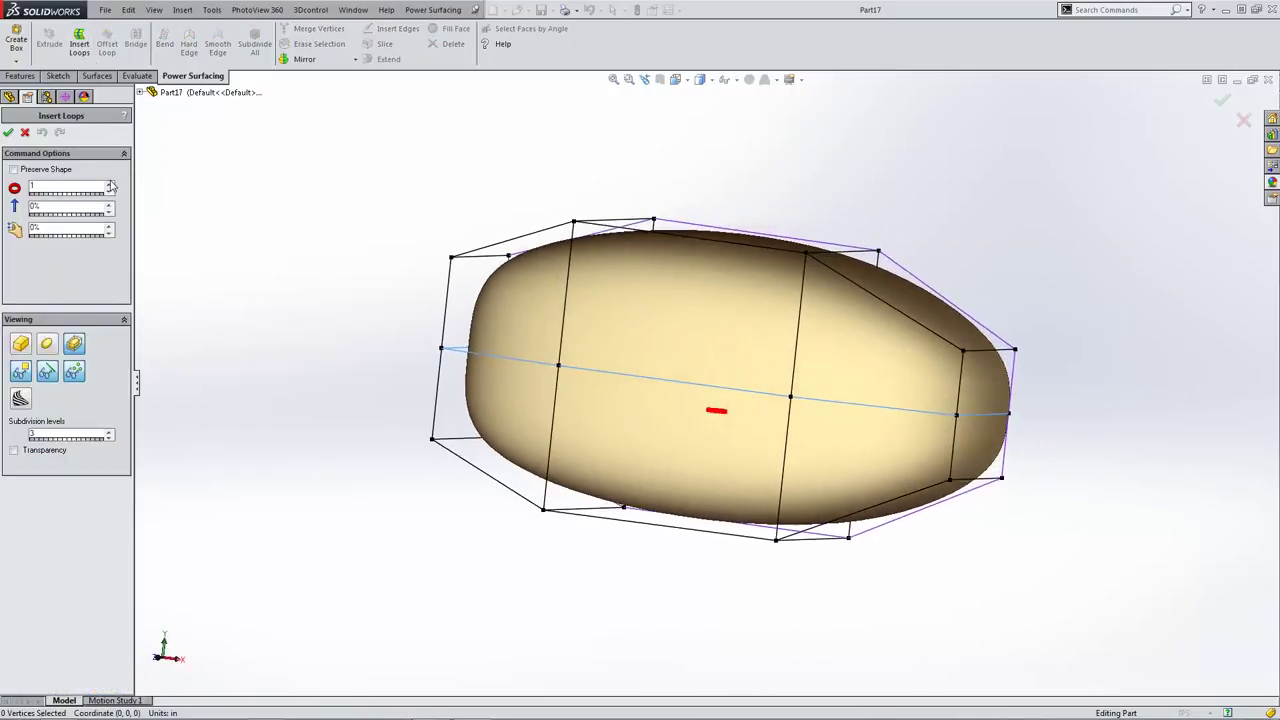
left_click(110, 185)
left_click(110, 185)
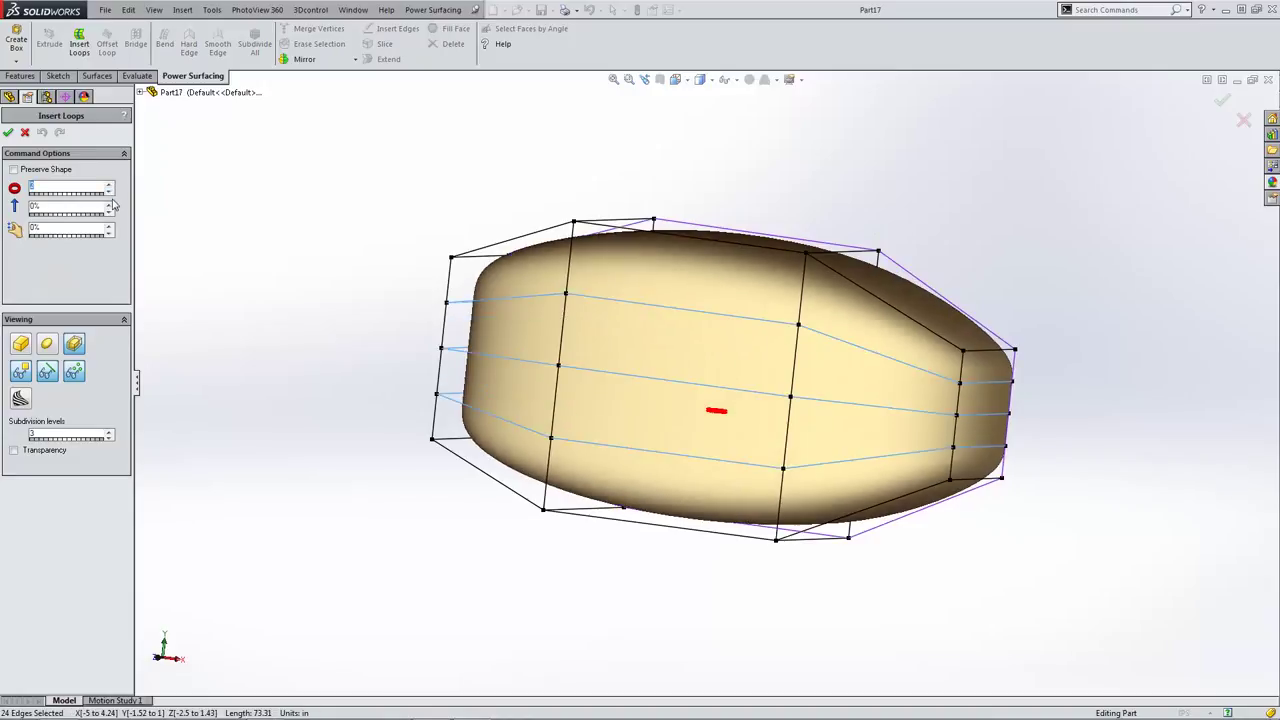
- Try different loop counts, settle on one loop with 0% slide, and accept Insert Loops
left_click(109, 192)
left_click(109, 192)
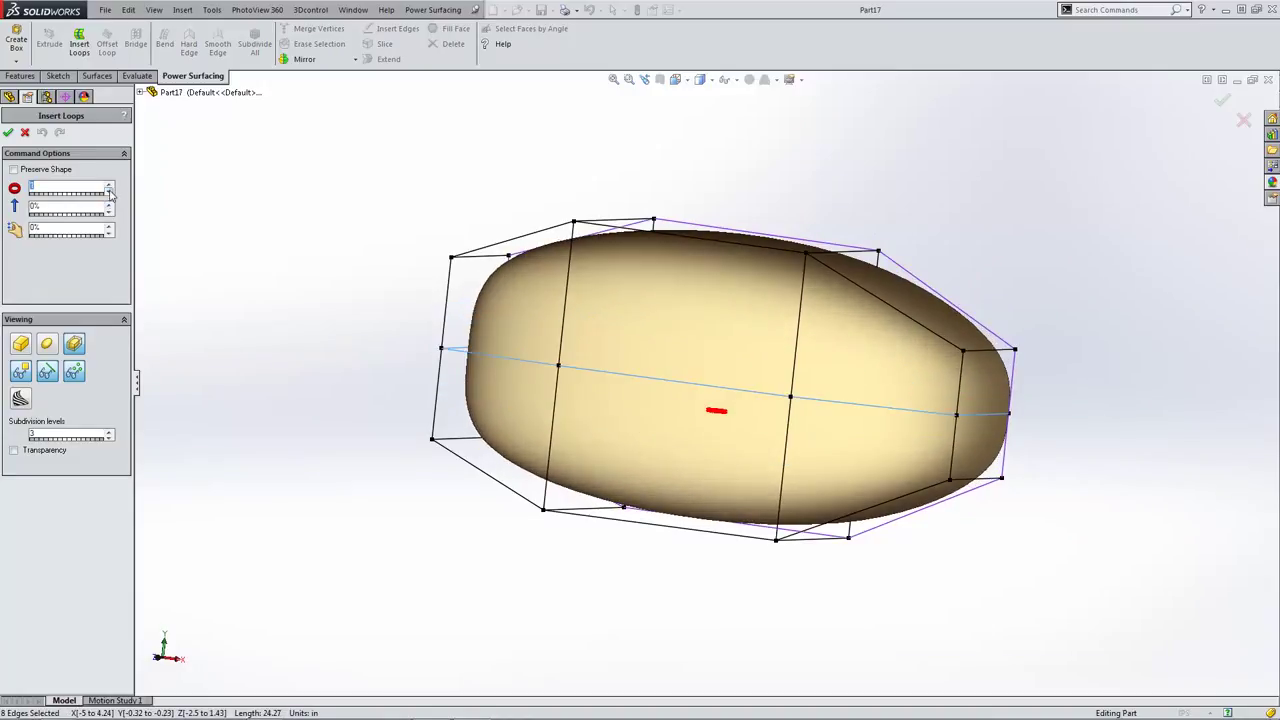
left_click(110, 185)
left_click_drag(110, 230, 113, 195)
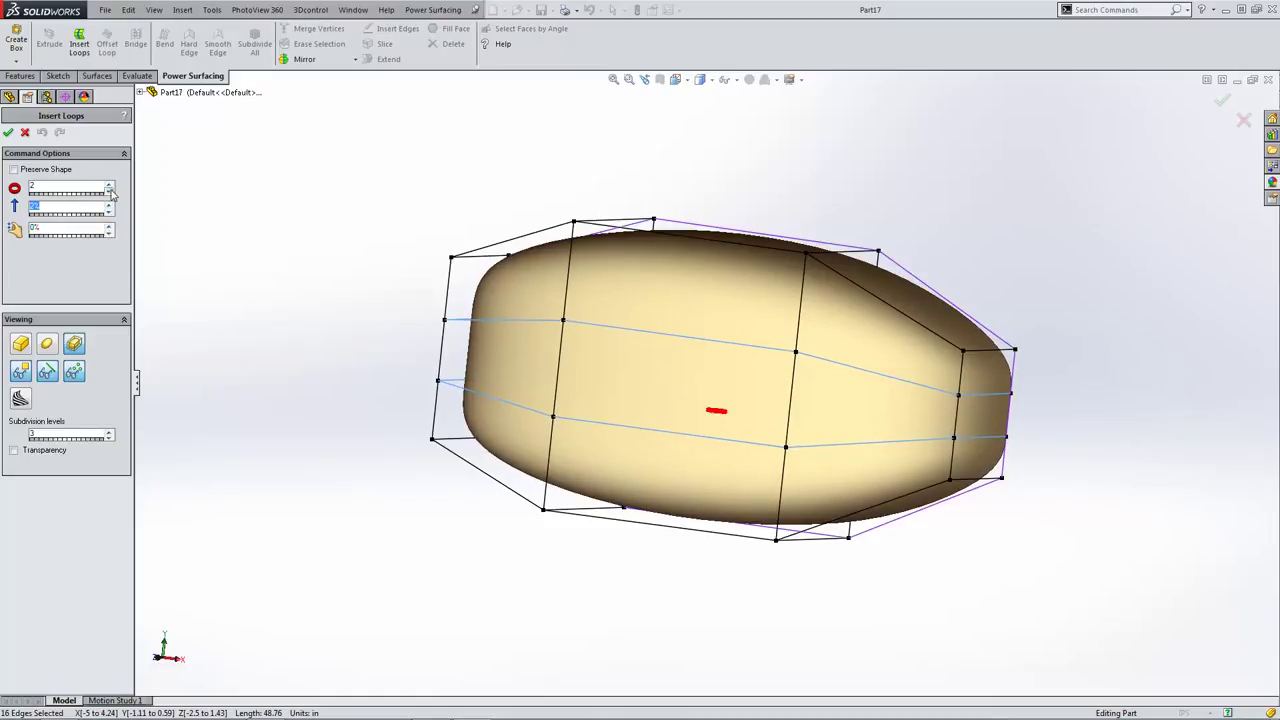
left_click(110, 193)
left_click(110, 213)
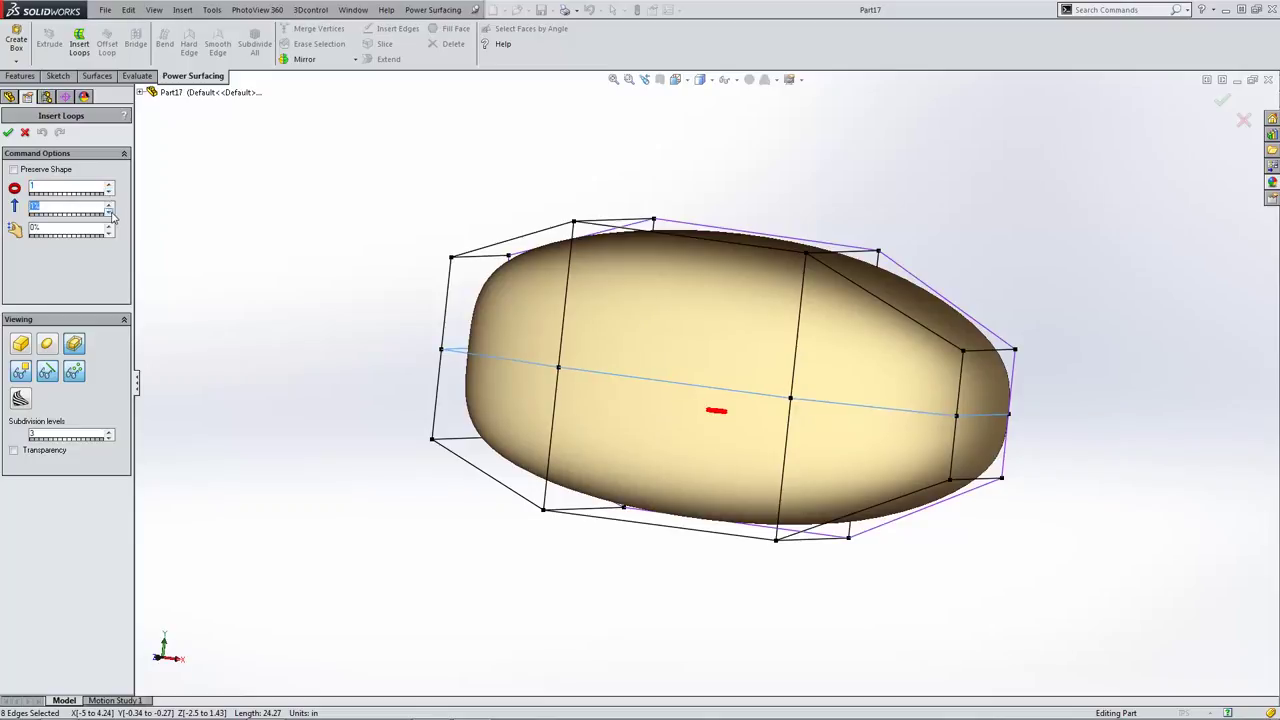
key("Return")
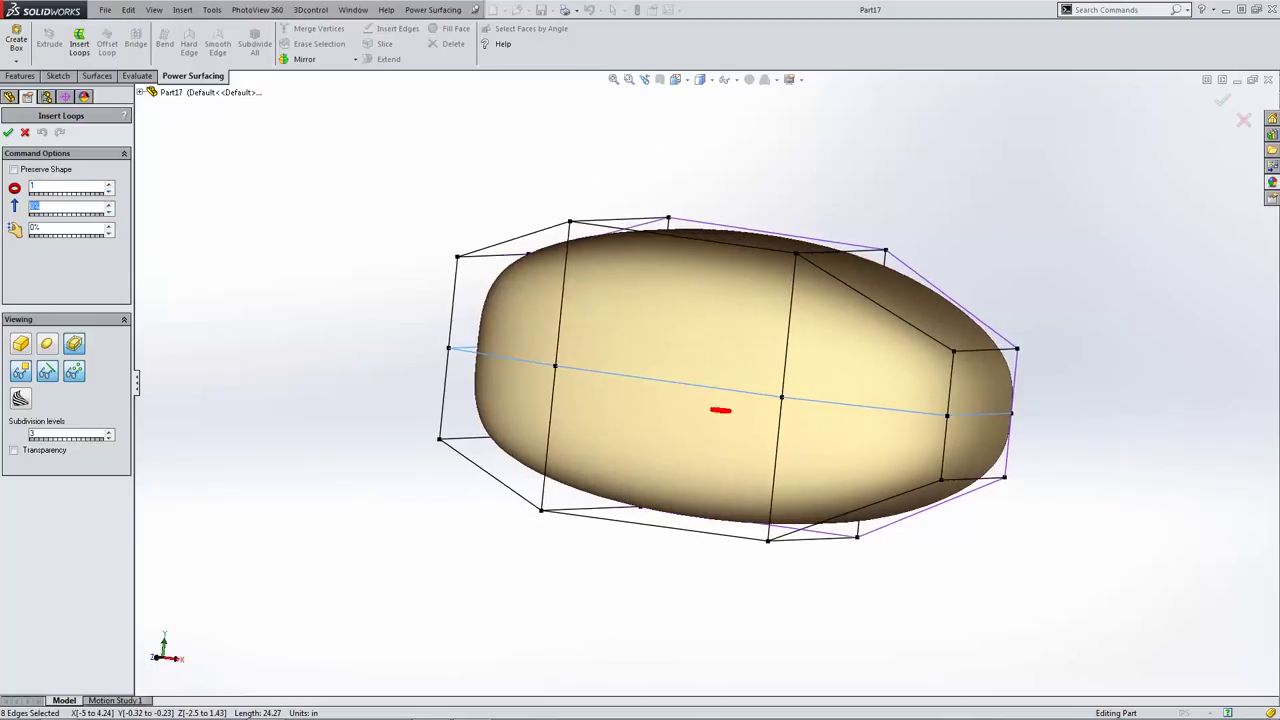
- In the right view, move the lower and upper +Z vertices inward along Z, leaving the middle loop protruding
key("ctrl+4")
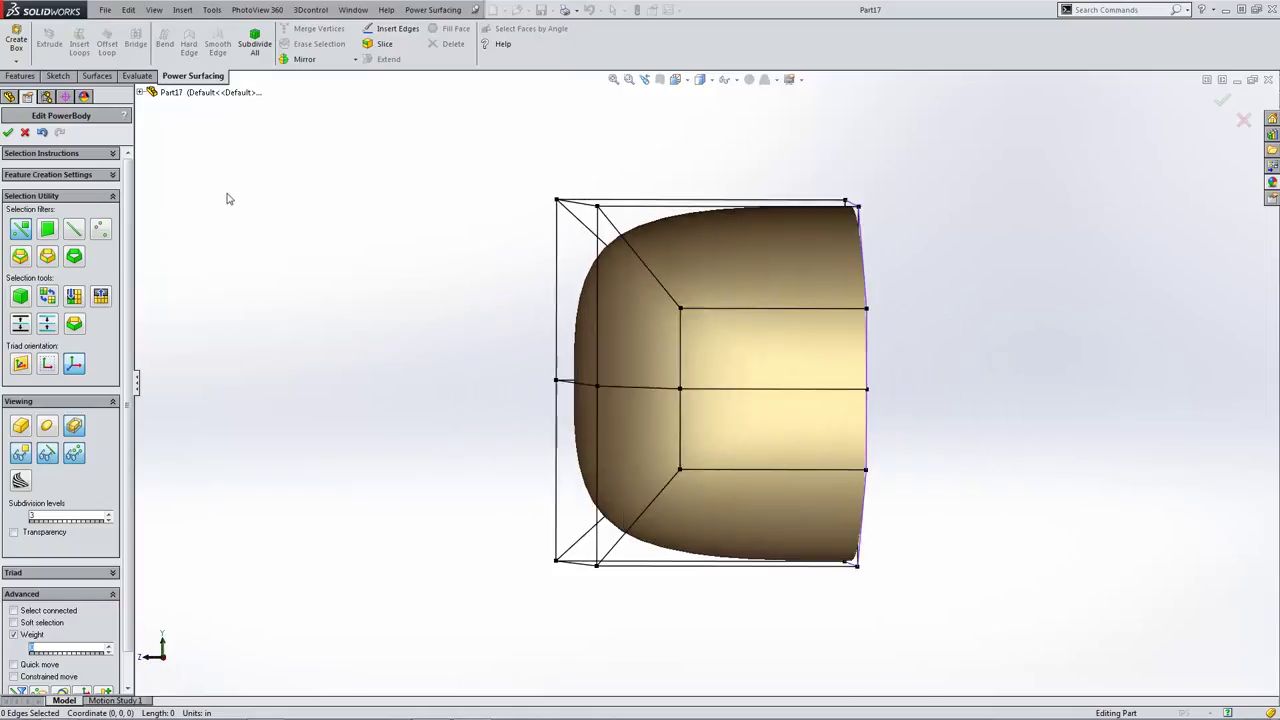
left_click_drag(551, 423, 758, 568)
left_click_drag(595, 485, 645, 487)
left_click_drag(557, 217, 716, 349)
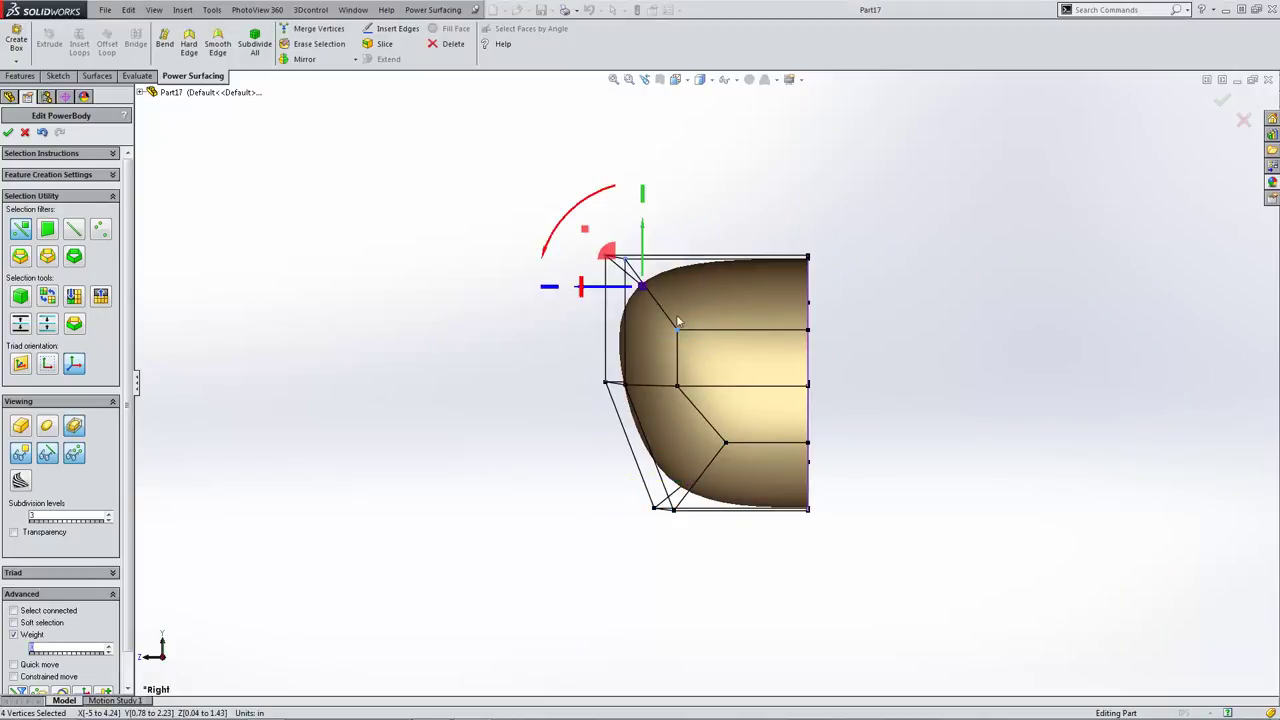
left_click_drag(600, 290, 656, 296)
left_click(550, 280)
- Select the five edges of the middle loop around the +Z side, increase their Weight, and clear the selection
middle_click_drag(591, 298, 846, 432)
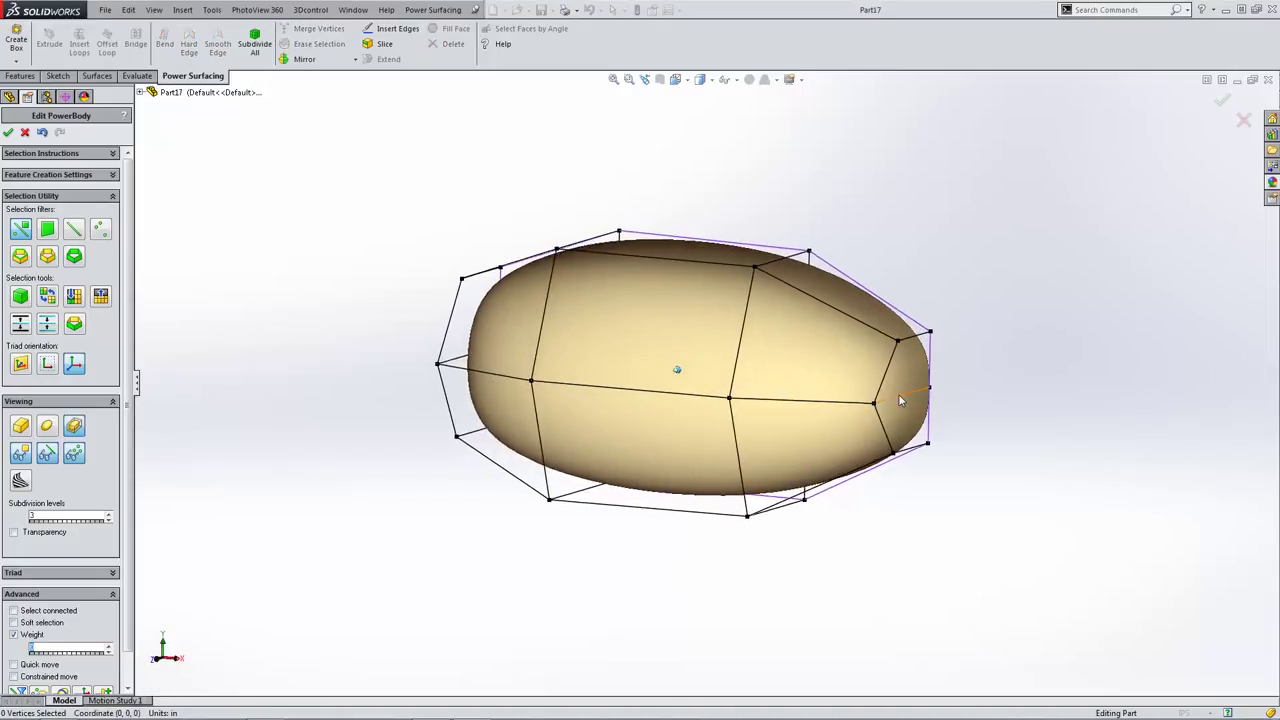
left_click(900, 397)
left_click(839, 405, "ctrl")
left_click(702, 400, "ctrl")
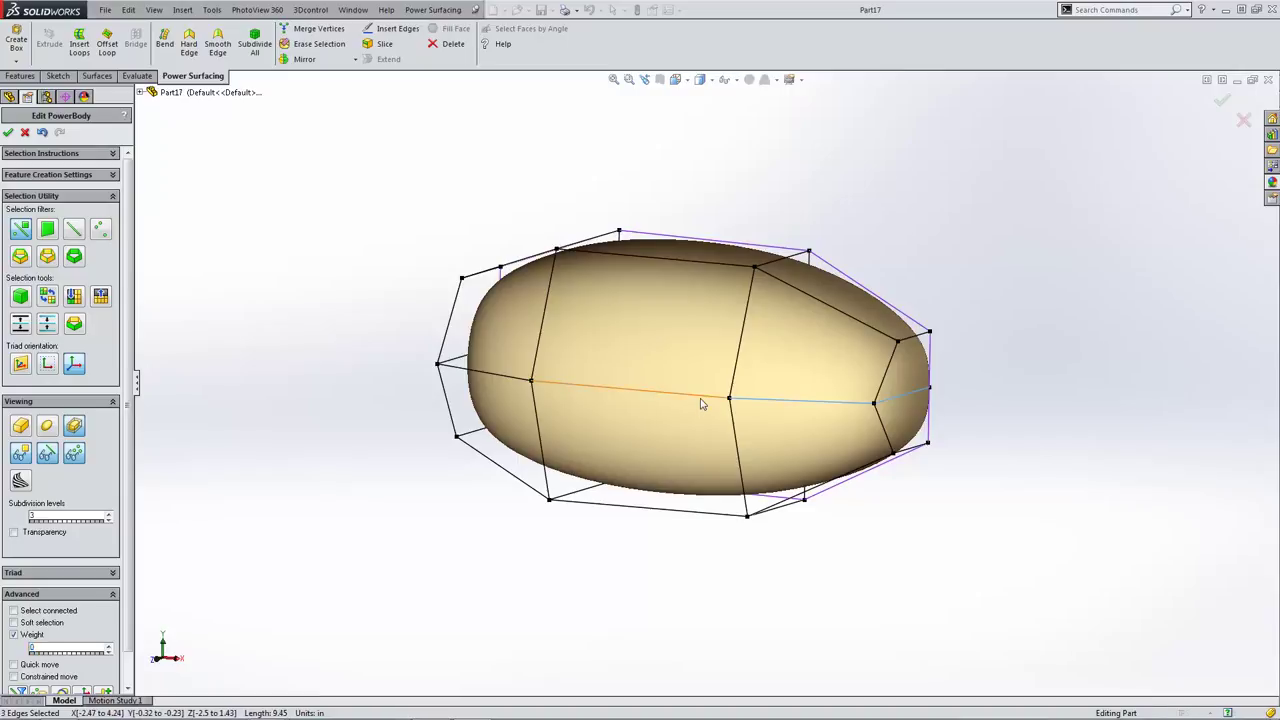
left_click(506, 378, "ctrl")
left_click(455, 364, "ctrl")
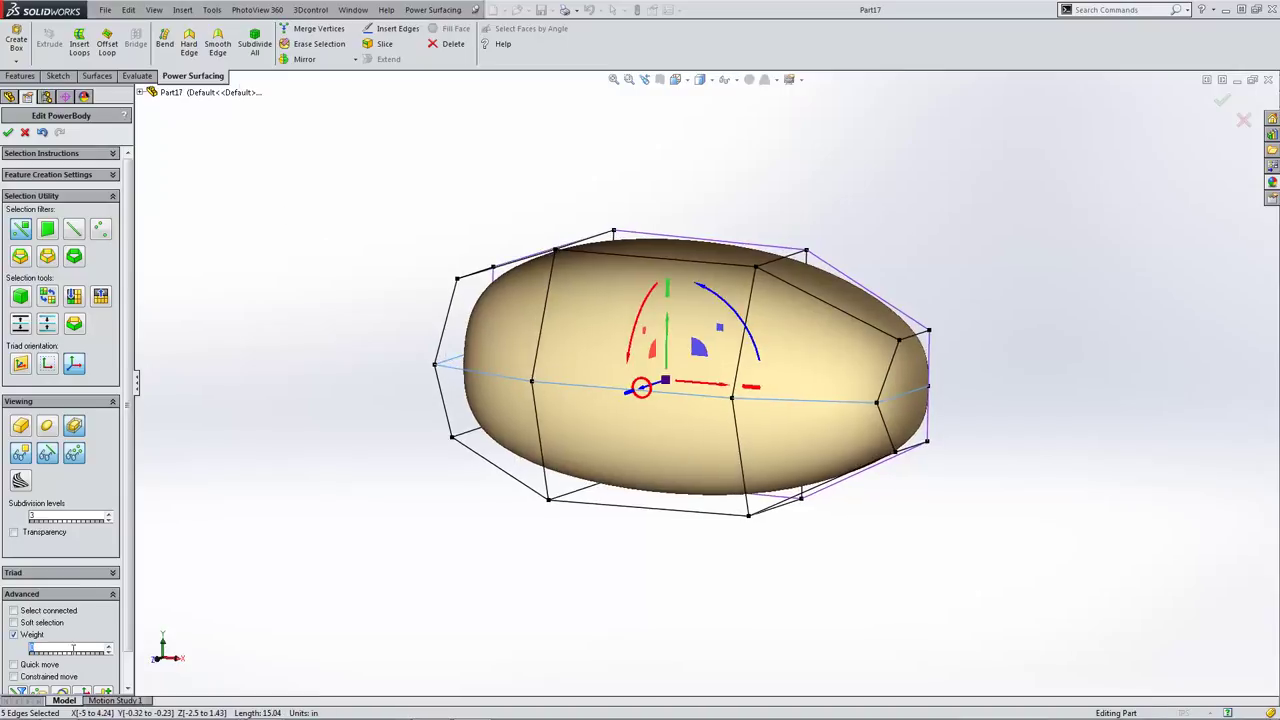
type("1")
left_click(422, 627)
- Display only the smooth surface with edges and vertices hidden, and examine the creased side from both ends
middle_click_drag(423, 631, 321, 619)
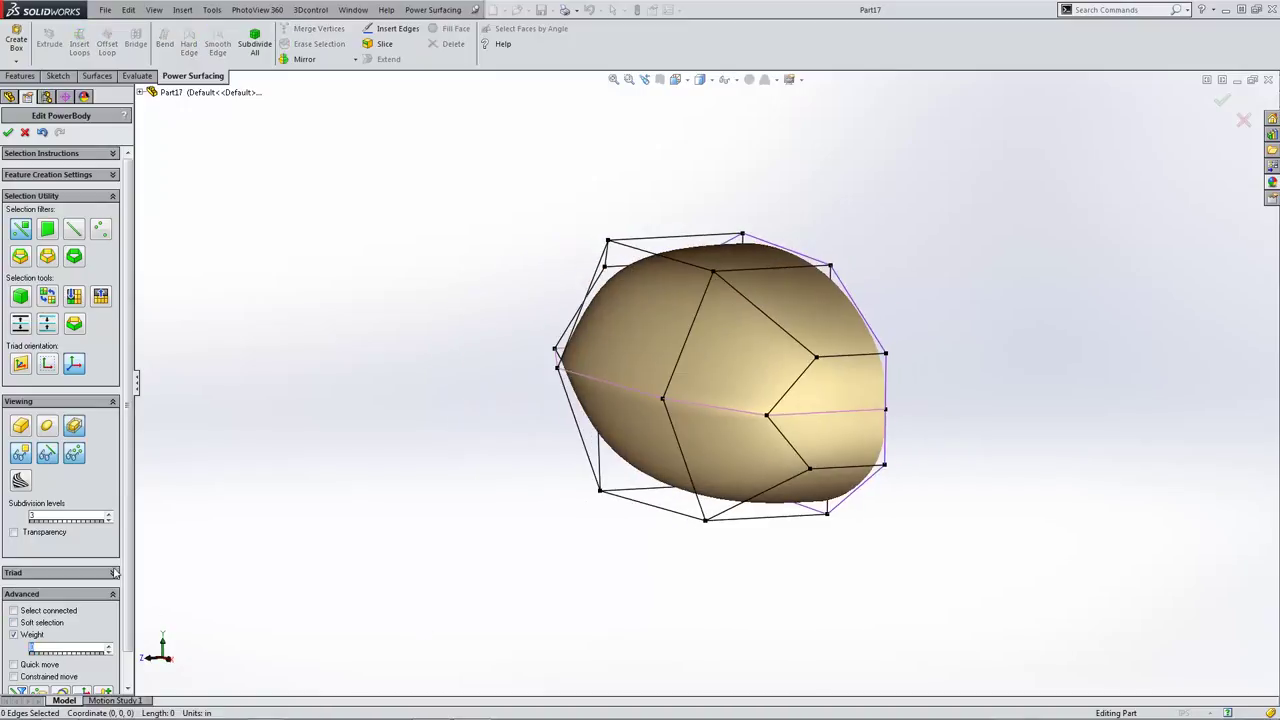
left_click(52, 427)
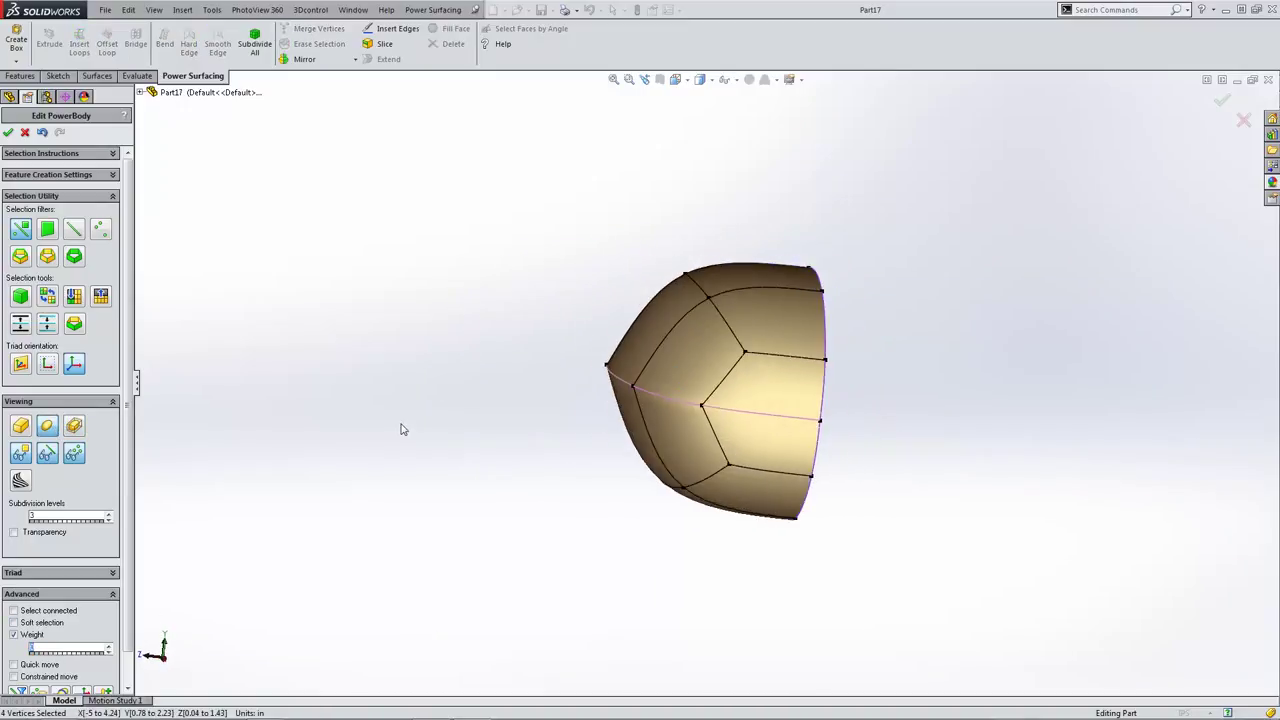
left_click(48, 455)
left_click(73, 453)
key("ctrl+4")
key("ctrl+1")
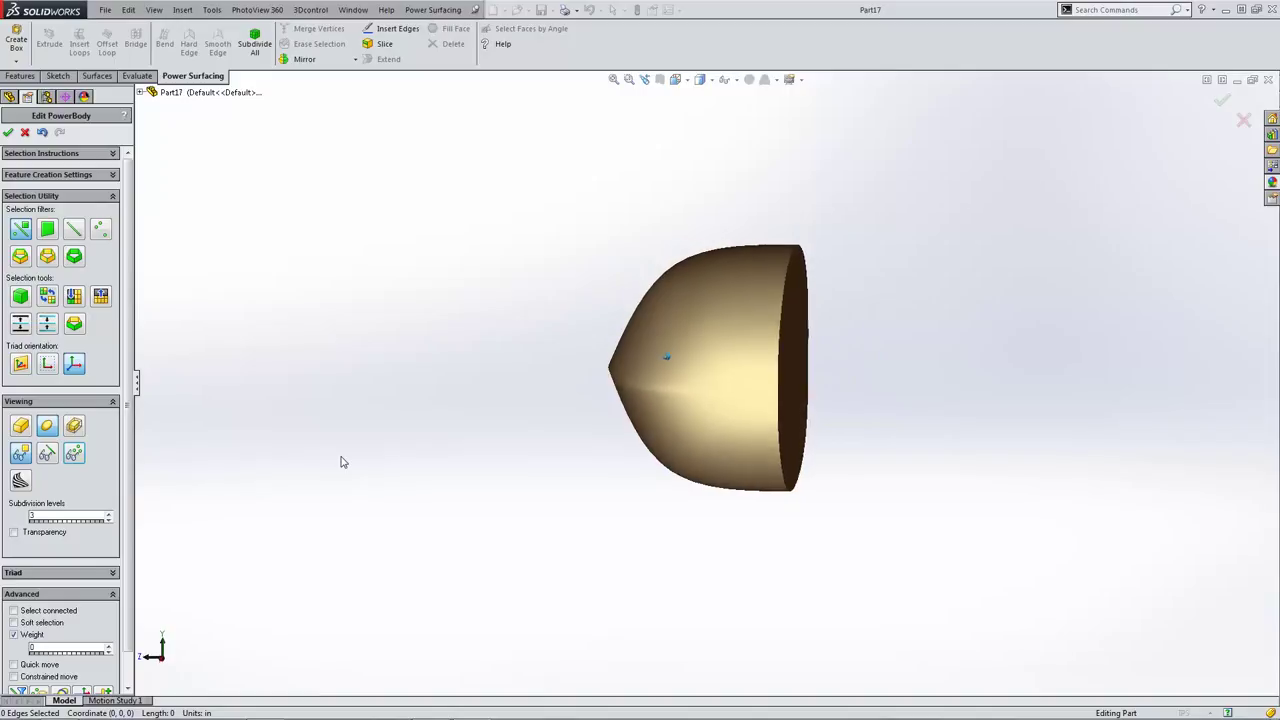
key("ctrl+3")
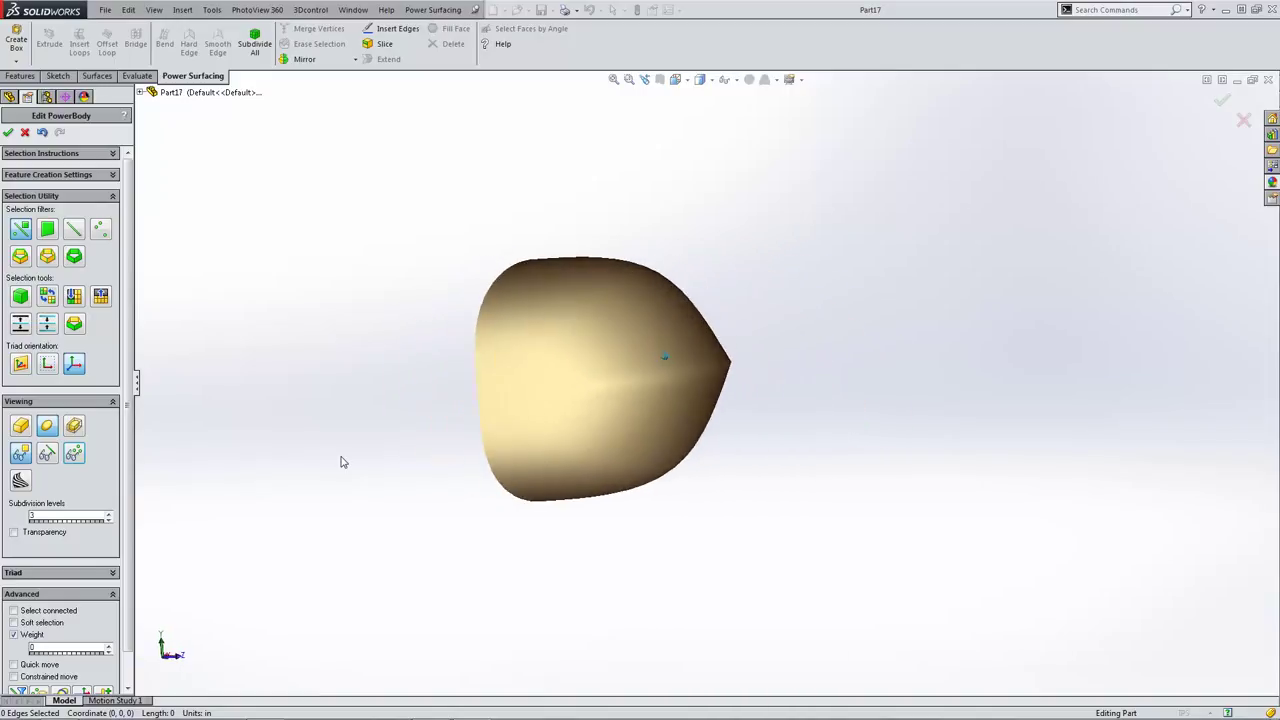
- Show the edges and vertices again, reselect the five middle loop edges for their weight setting, and clear the selection
left_click(48, 453)
left_click(74, 453)
middle_click_drag(366, 380, 425, 446)
left_click(441, 421)
left_click(606, 422, "ctrl")
left_click(676, 396, "ctrl")
middle_click_drag(744, 393, 859, 383)
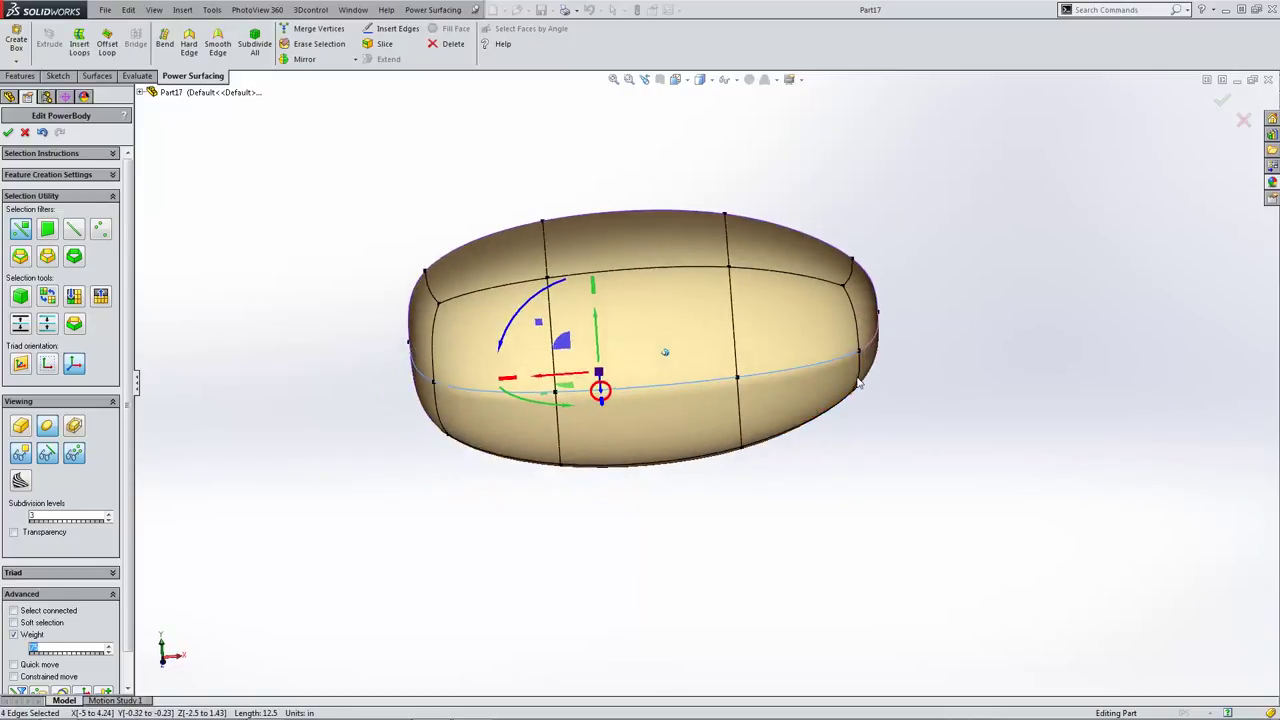
left_click(873, 346, "ctrl")
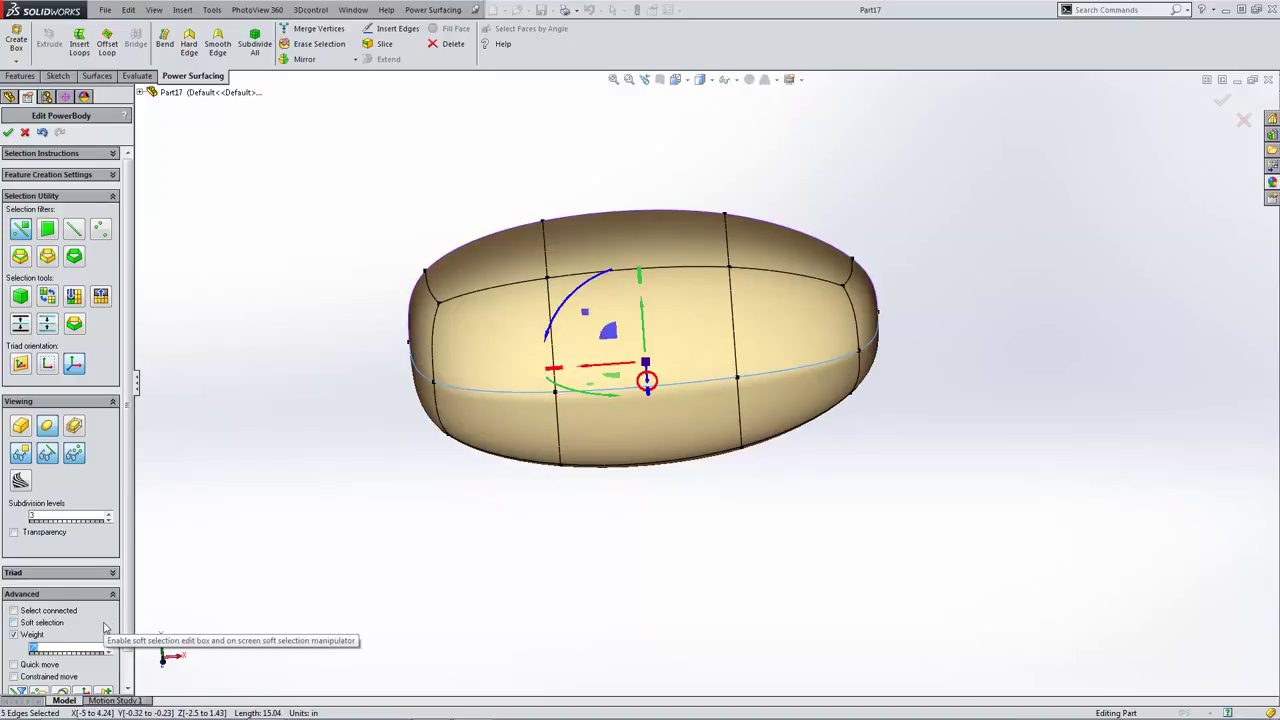
left_click(429, 588)
- Hide the edges and vertices, rotate the body to examine how sharp the side crease is, and show them again
middle_click_drag(382, 574, 415, 572)
left_click(50, 453)
left_click(70, 453)
key("Left")
key("Left")
key("Left")
key("Left")
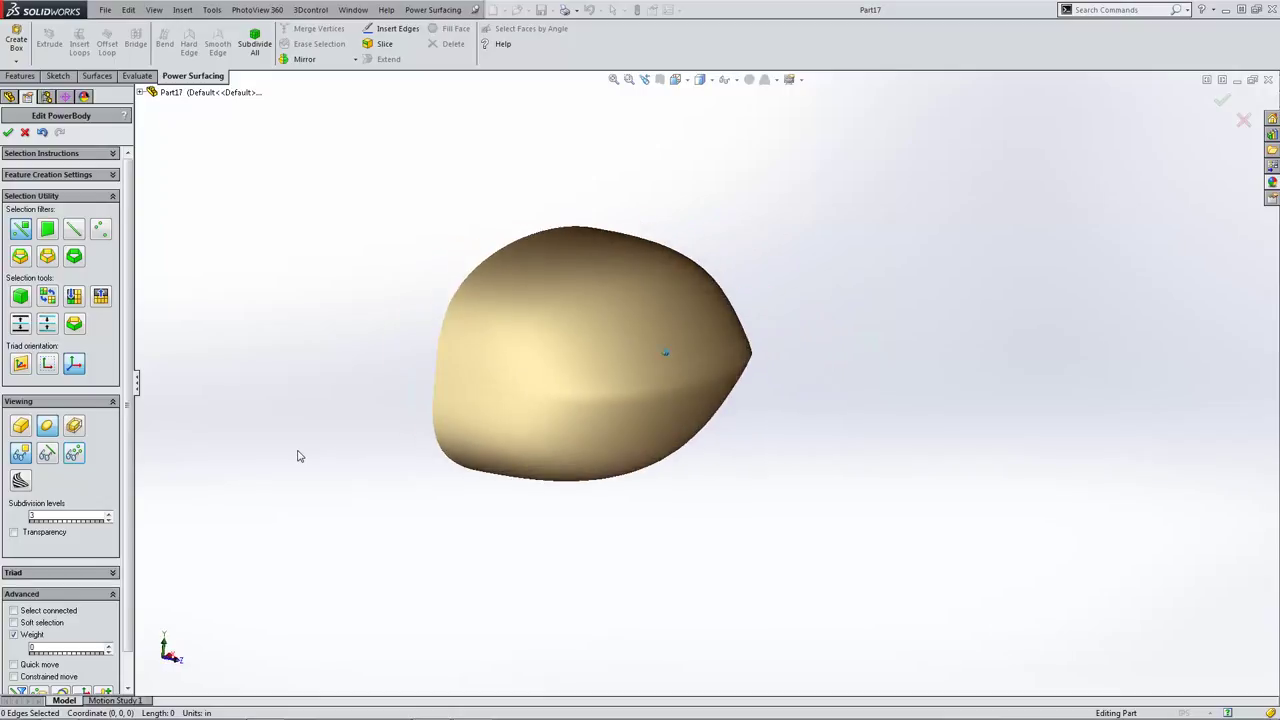
left_click(49, 452)
left_click(71, 454)
- Hide the edges, open the sectioning options, and display 8 sections in X and Y only, with Z off
scroll(47, 421, "down", 2)
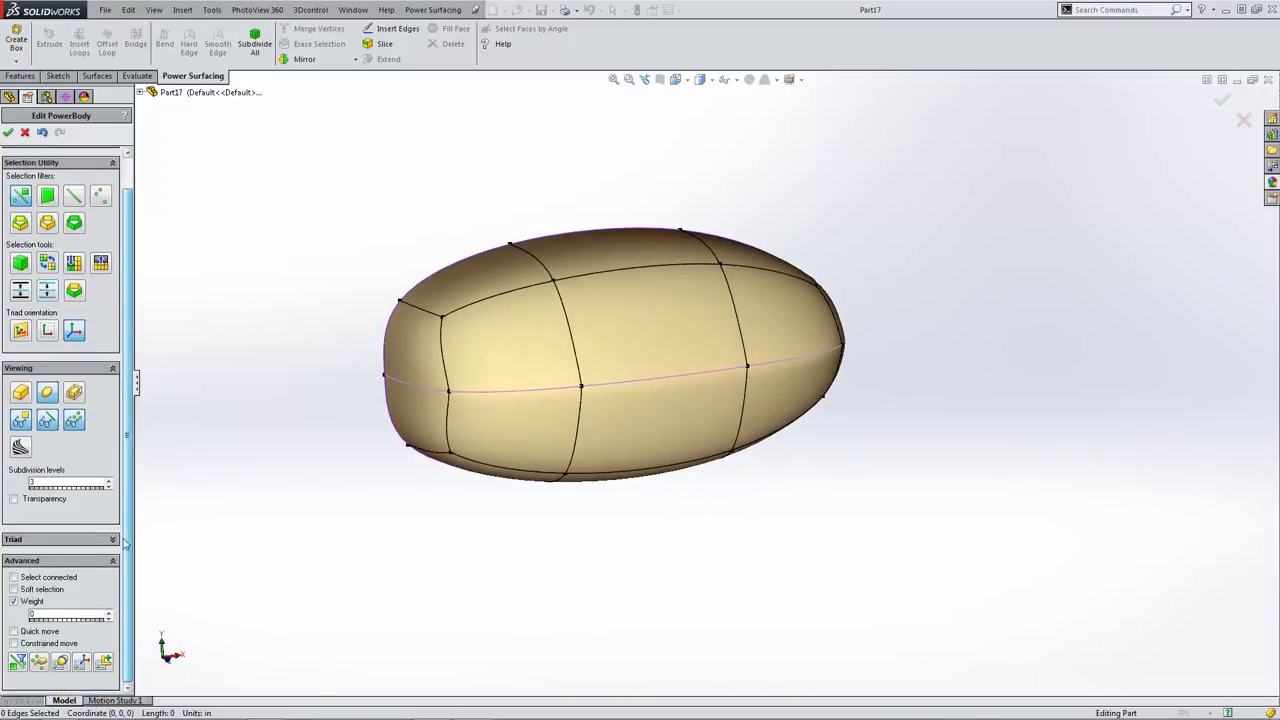
left_click(47, 421)
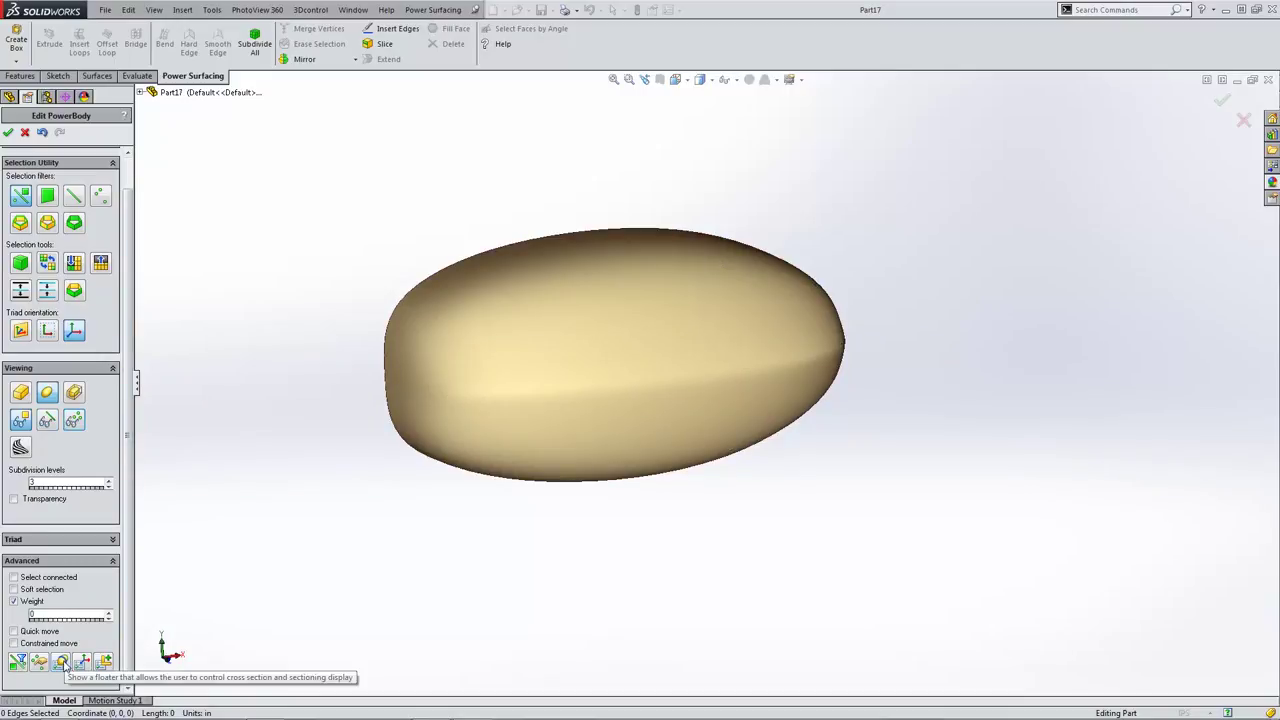
left_click(62, 662)
left_click(177, 166)
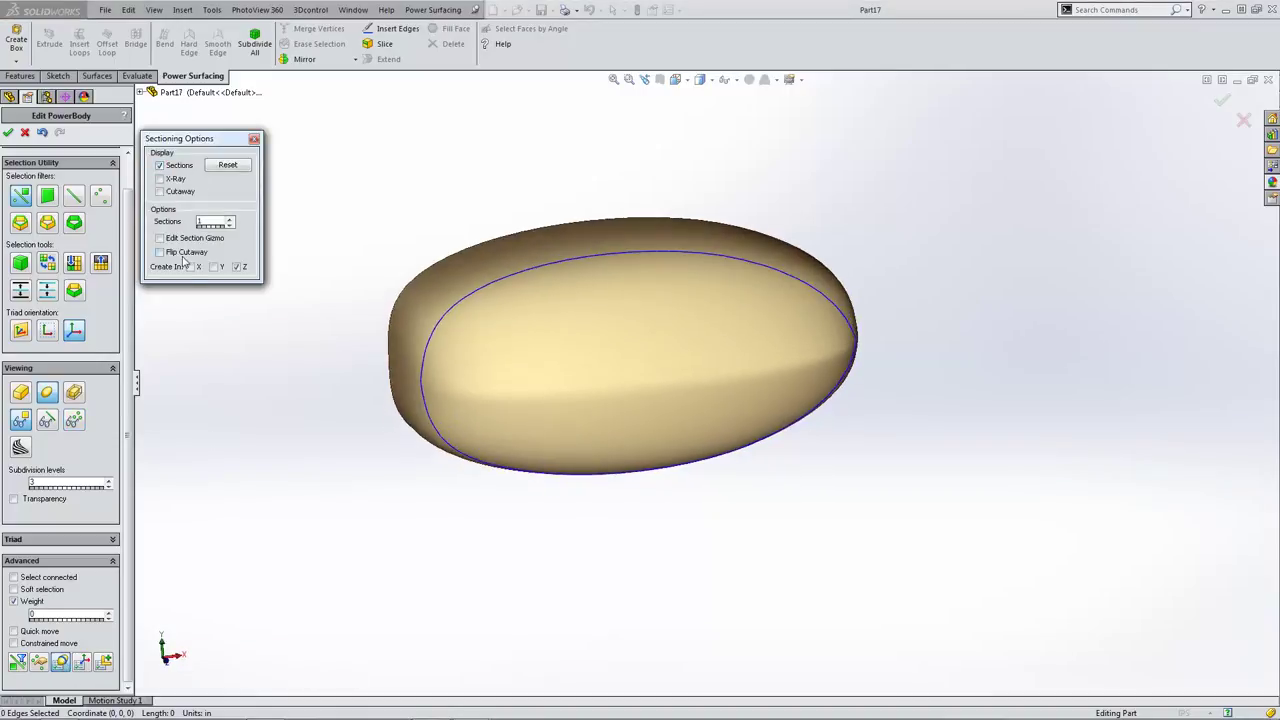
left_click(213, 267)
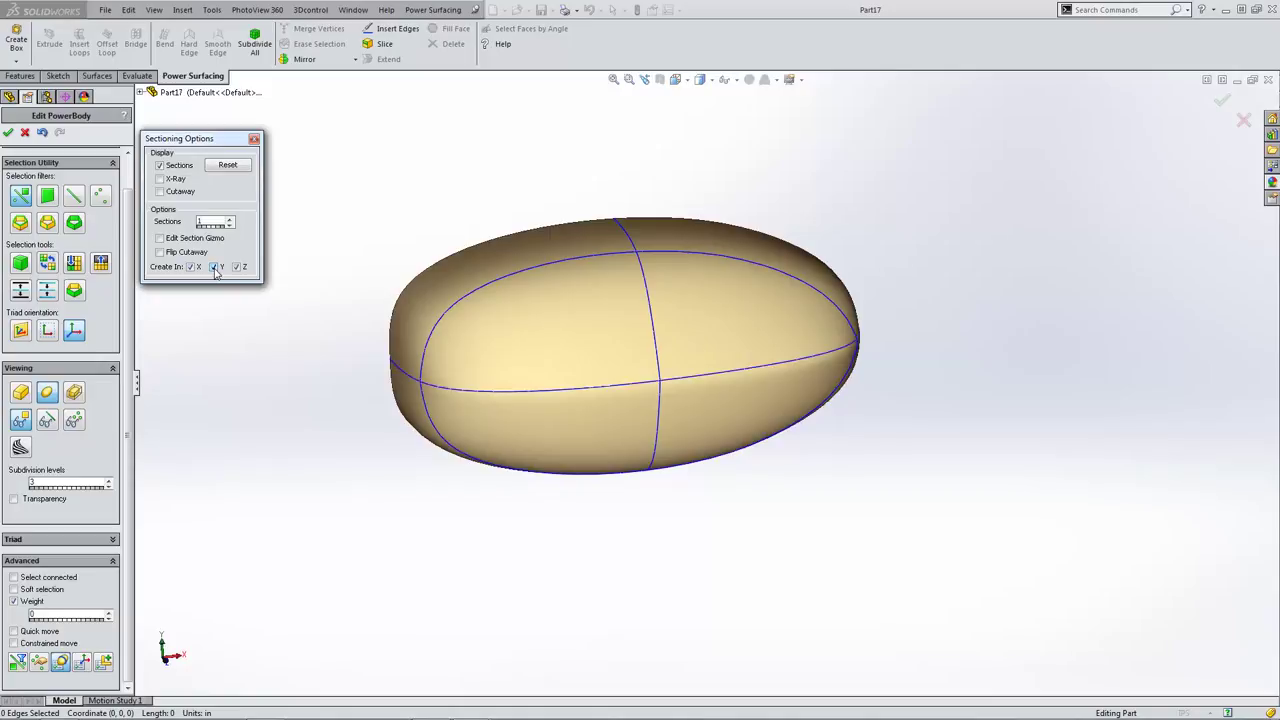
left_click(236, 267)
left_click(230, 220)
left_click(230, 220)
left_click(230, 220)
- Rotate the body to examine the flow of the X and Y section curves over the side surface
key("Right")
key("Right")
key("Right")
key("Right")
key("Right")
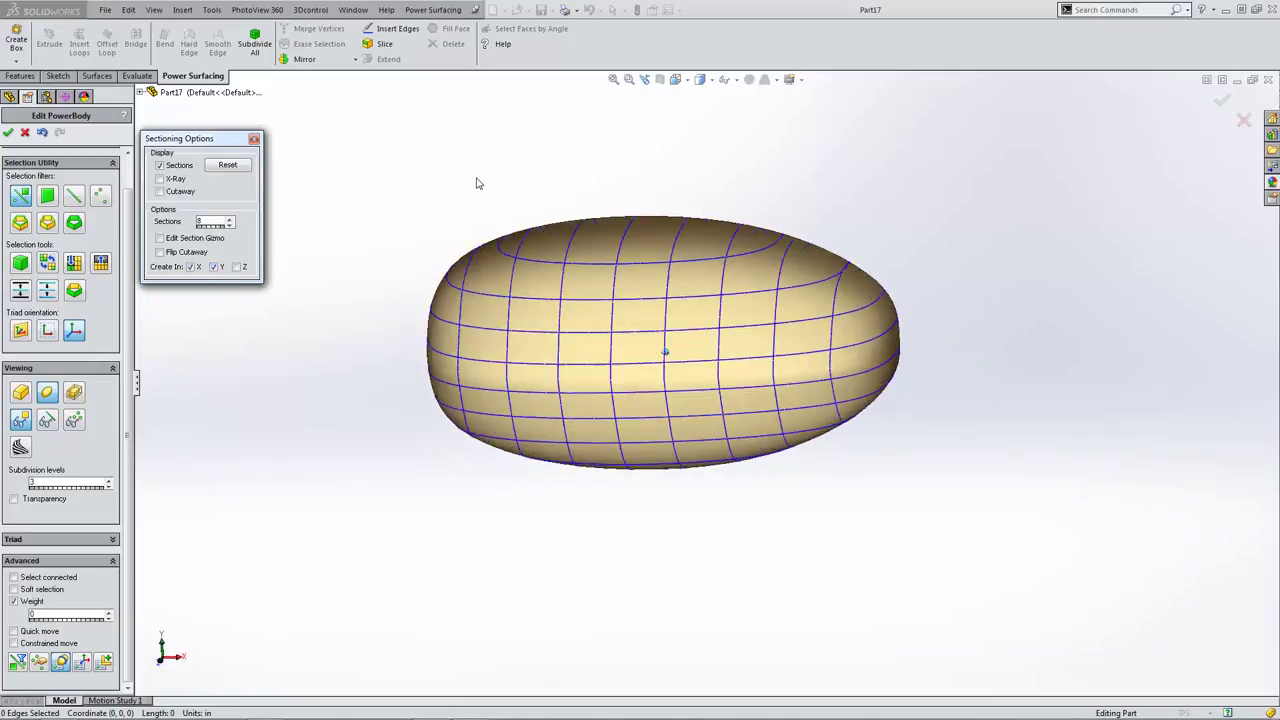
key("Right")
key("Right")
key("Right")
key("Right")
key("Right")
key("Right")
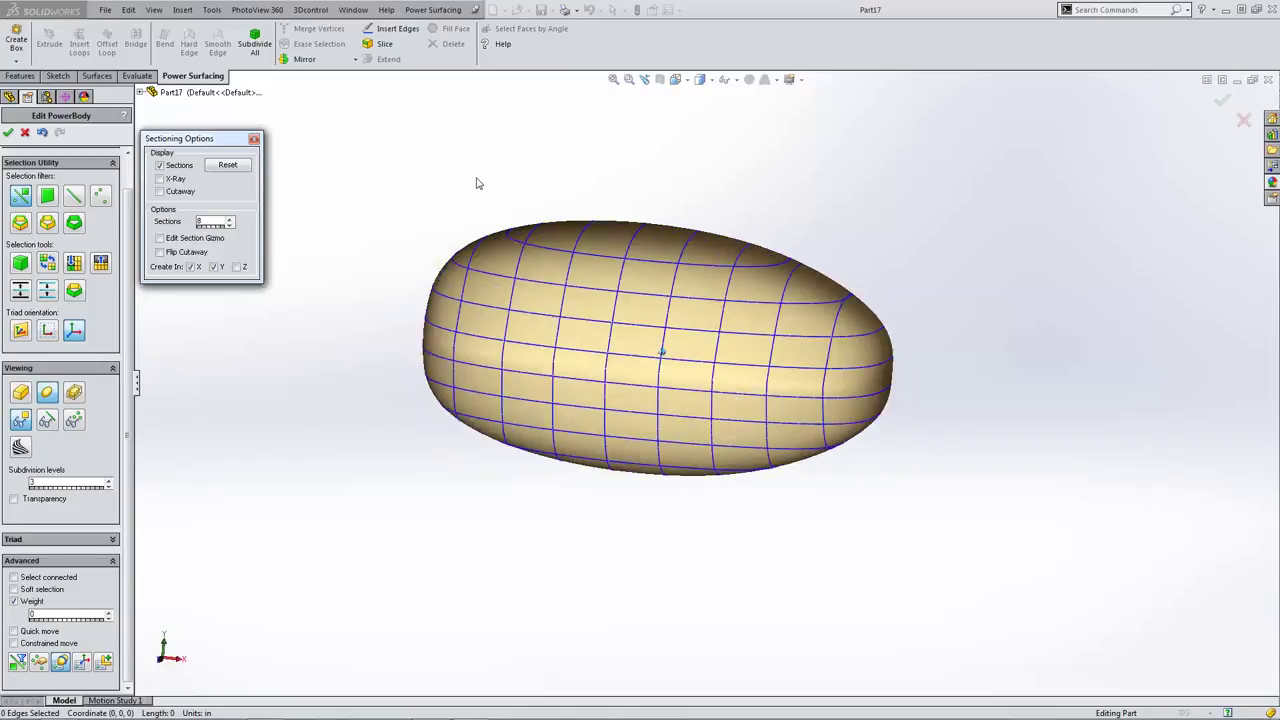
- Increase the number of sections to 9 and rotate the body to examine the section curves across the crease
left_click(230, 221)
key("Right")
key("Right")
key("Right")
key("Right")
key("Right")
key("Right")
key("Right")
key("Right")
key("Right")
key("Right")
key("Right")
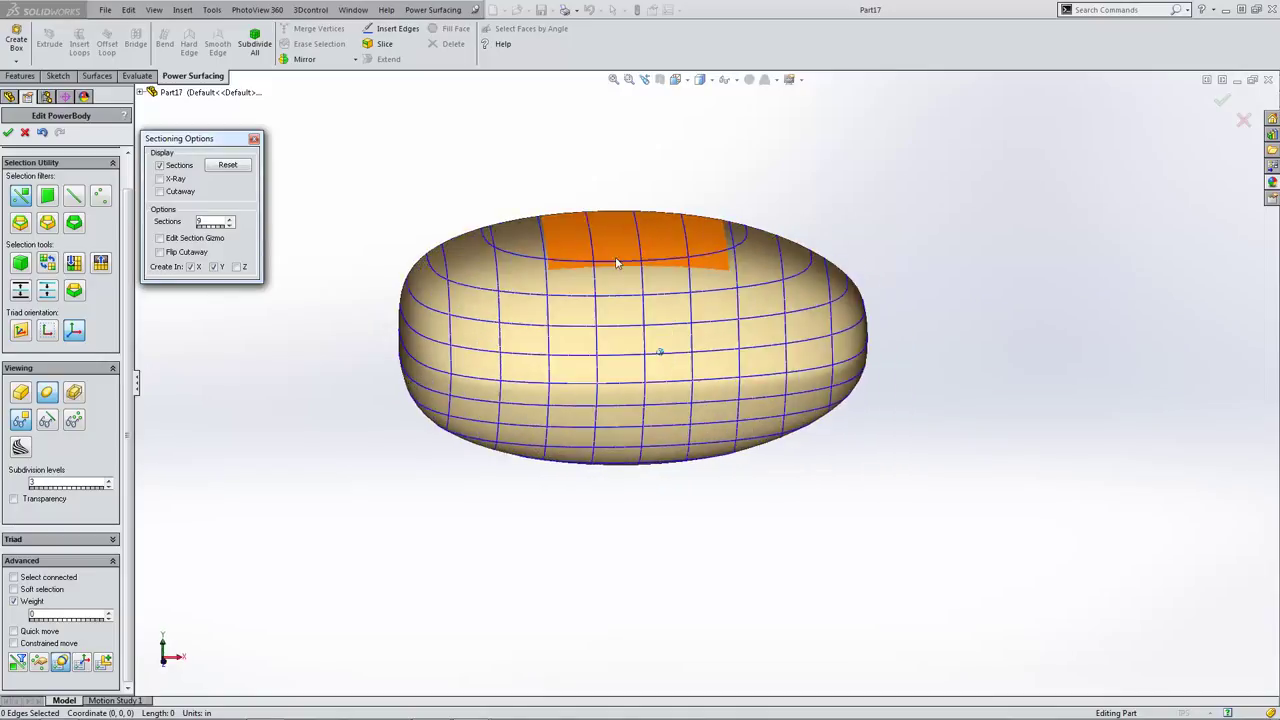
key("Right")
key("Right")
key("Right")
key("Right")
key("Right")
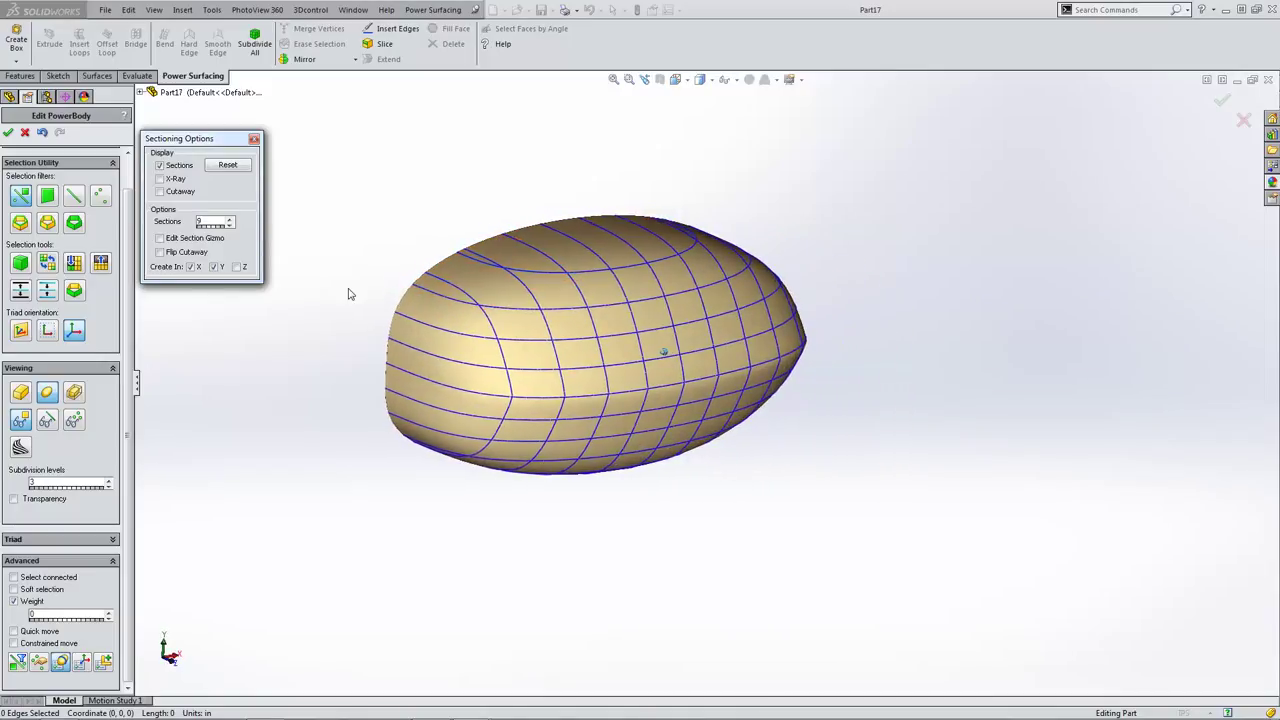
- Turn on Cutaway in the sectioning display and orbit to view the cut interior of the body
key("Right")
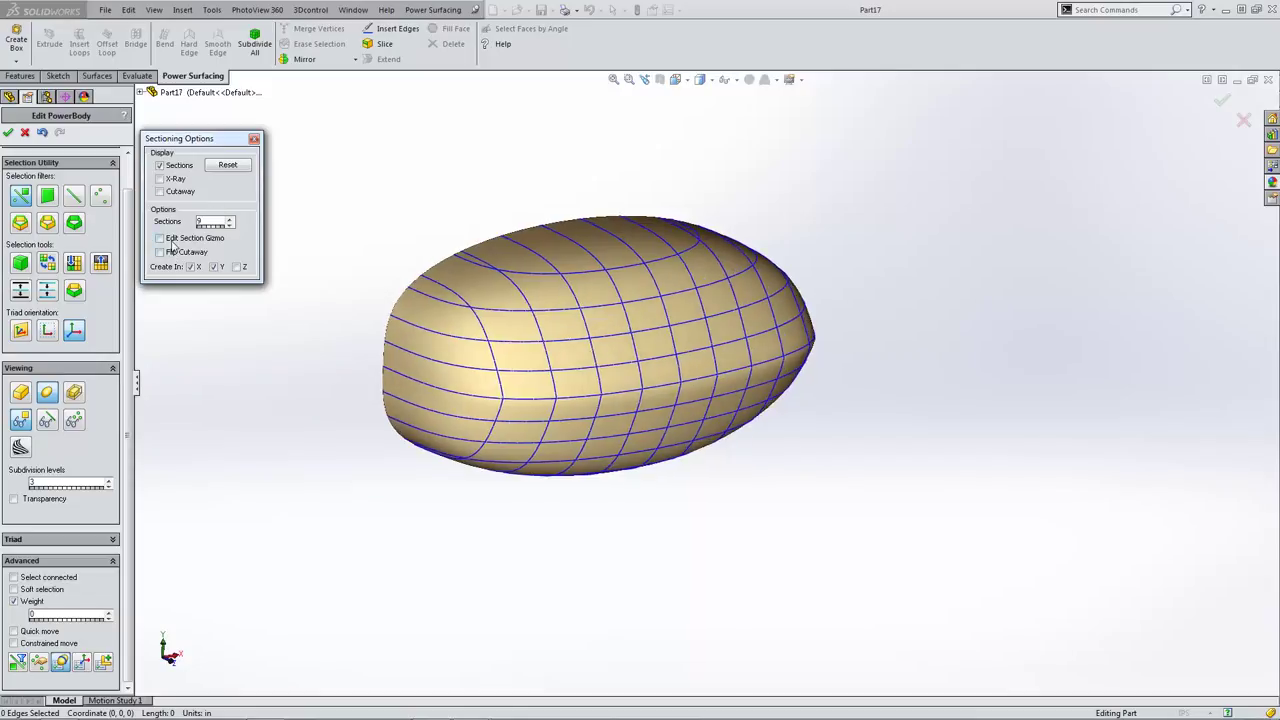
left_click(160, 191)
middle_click_drag(740, 370, 818, 376)
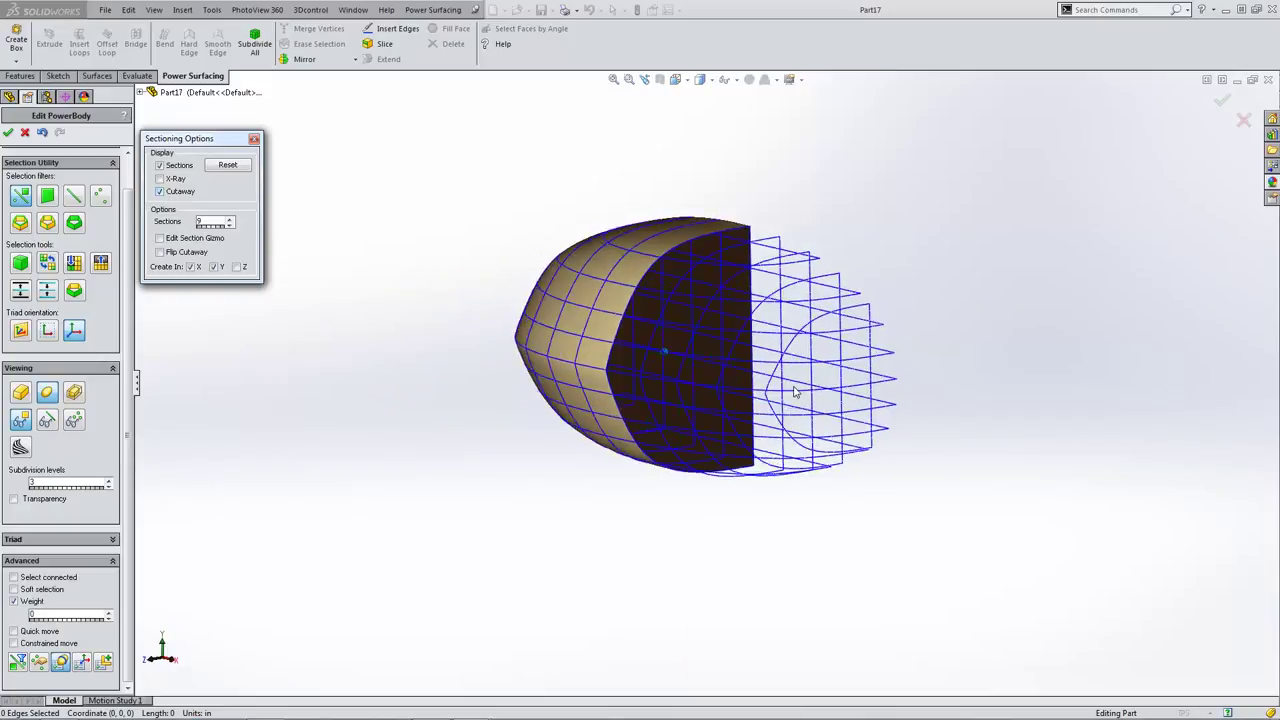
- Try moving one side face about 0.49 in along Z while the cutaway is displayed, and undo the move
middle_click_drag(673, 260, 645, 258)
left_click(621, 350)
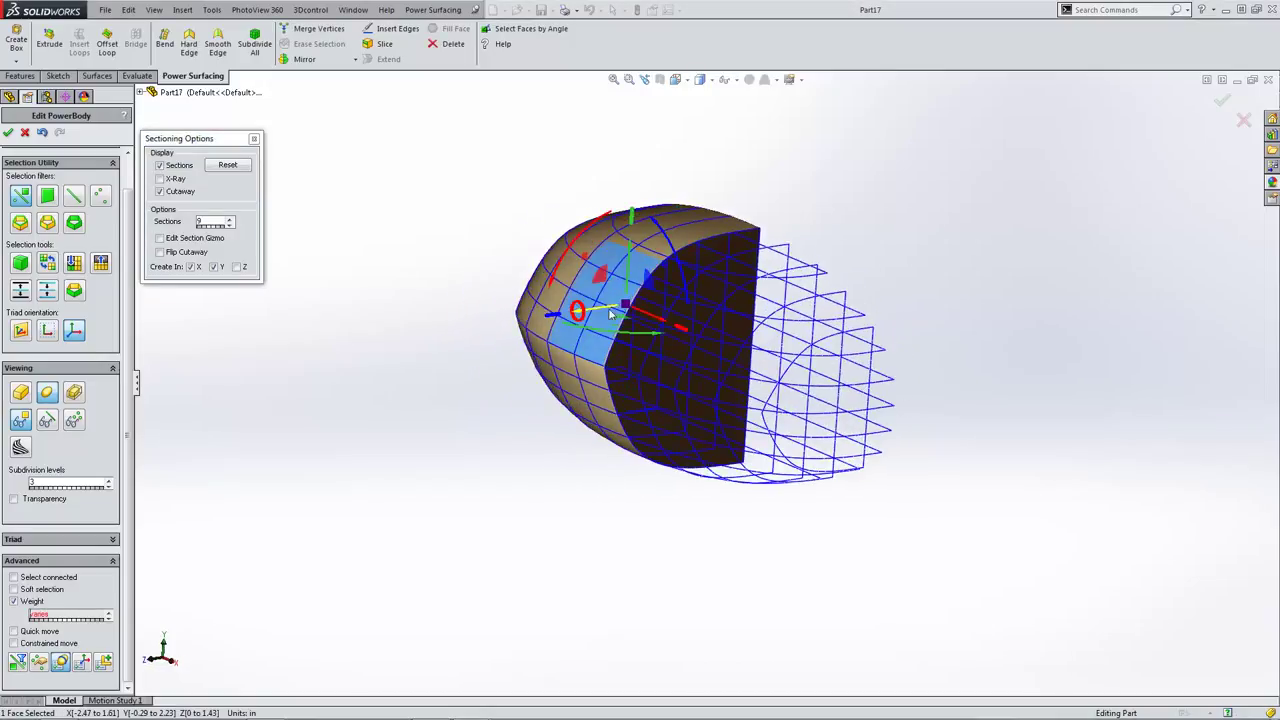
left_click_drag(609, 313, 646, 299)
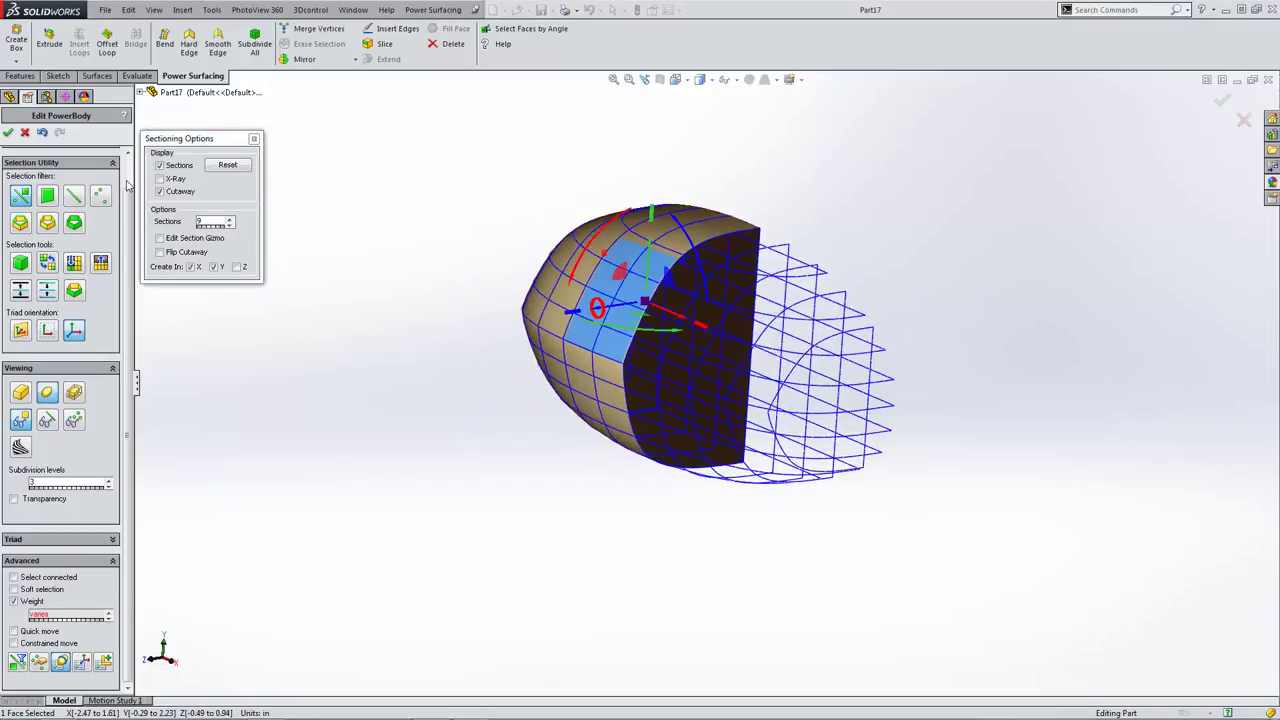
left_click(43, 133)
- Enable Z sections, turn the section display off and close its options, and show the body's edges and vertices again
left_click(237, 266)
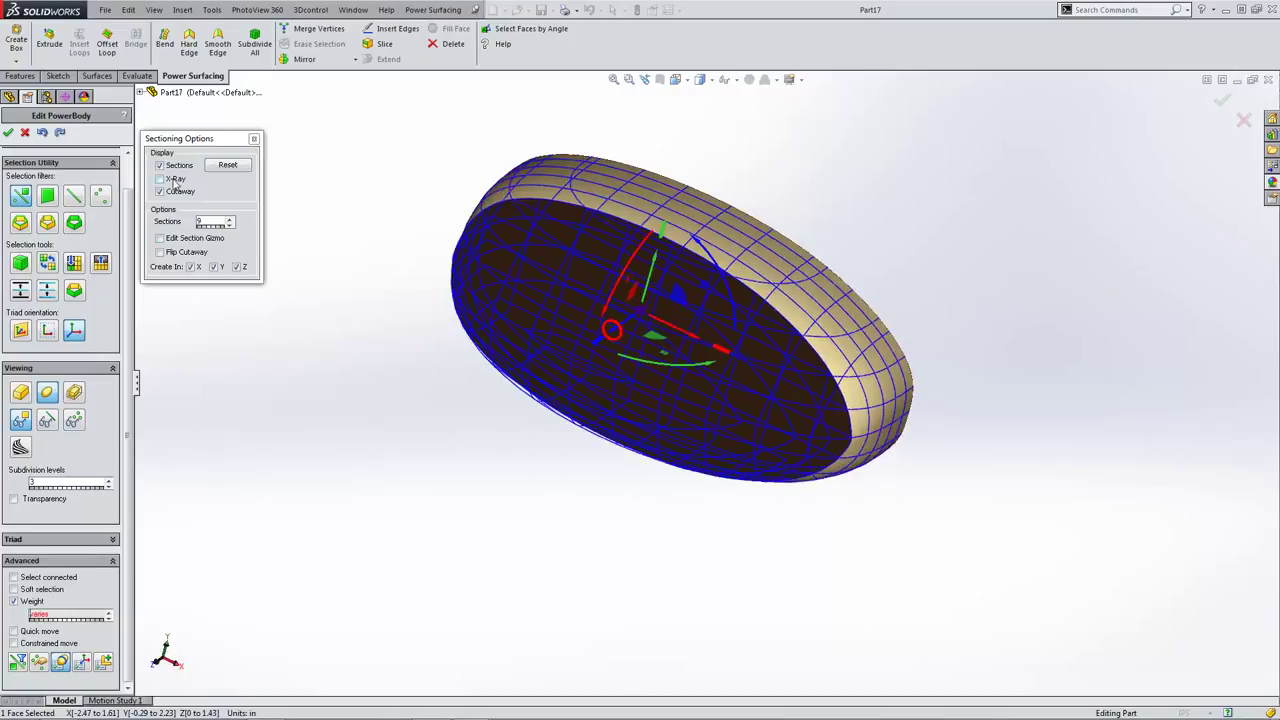
left_click(183, 166)
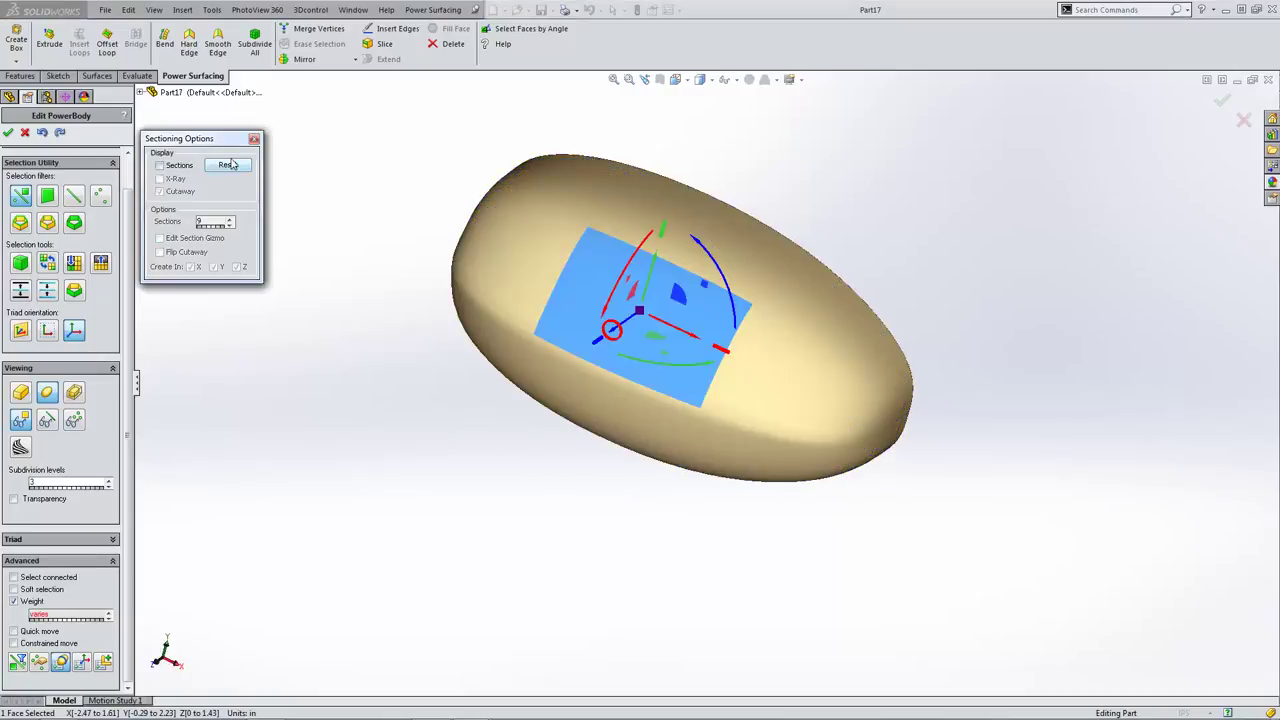
left_click(254, 139)
left_click(360, 243)
left_click(74, 420)
left_click(76, 422)
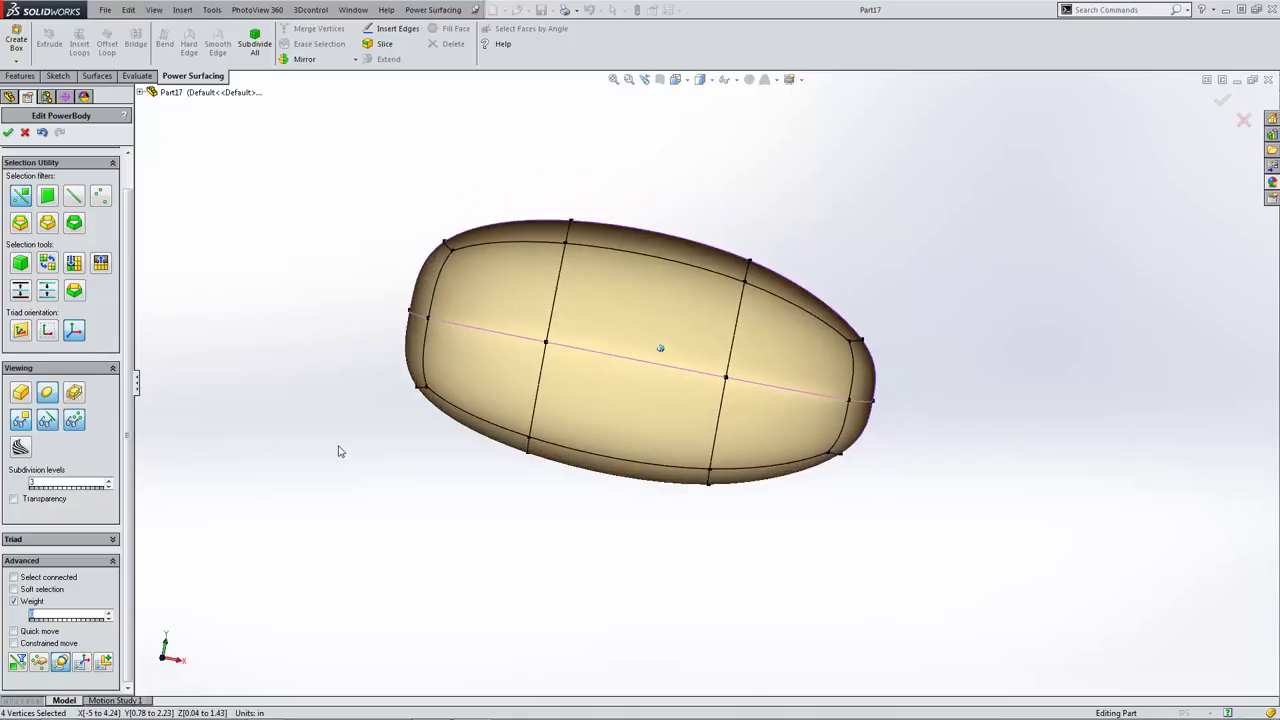
- Rotate the body to examine its edge layout from the side and underneath
key("Left")
key("Left")
key("Left")
key("Left")
key("Left")
key("Left")
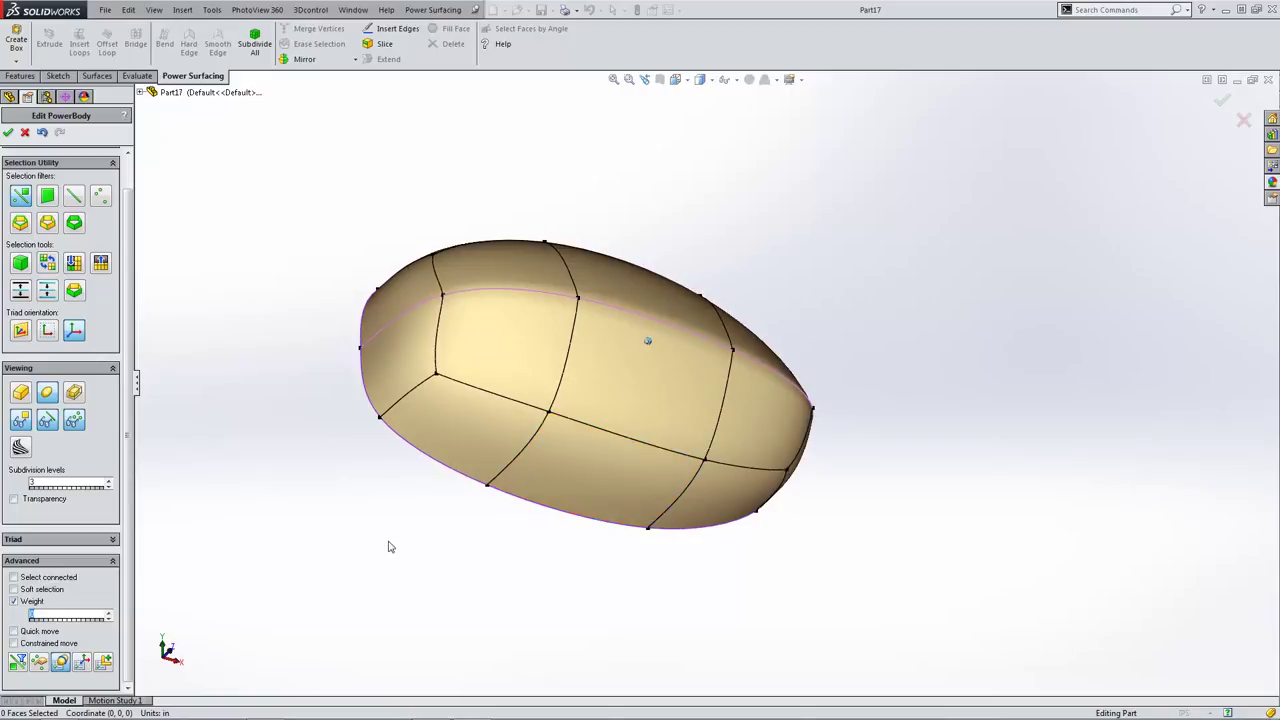
key("Up")
key("Up")
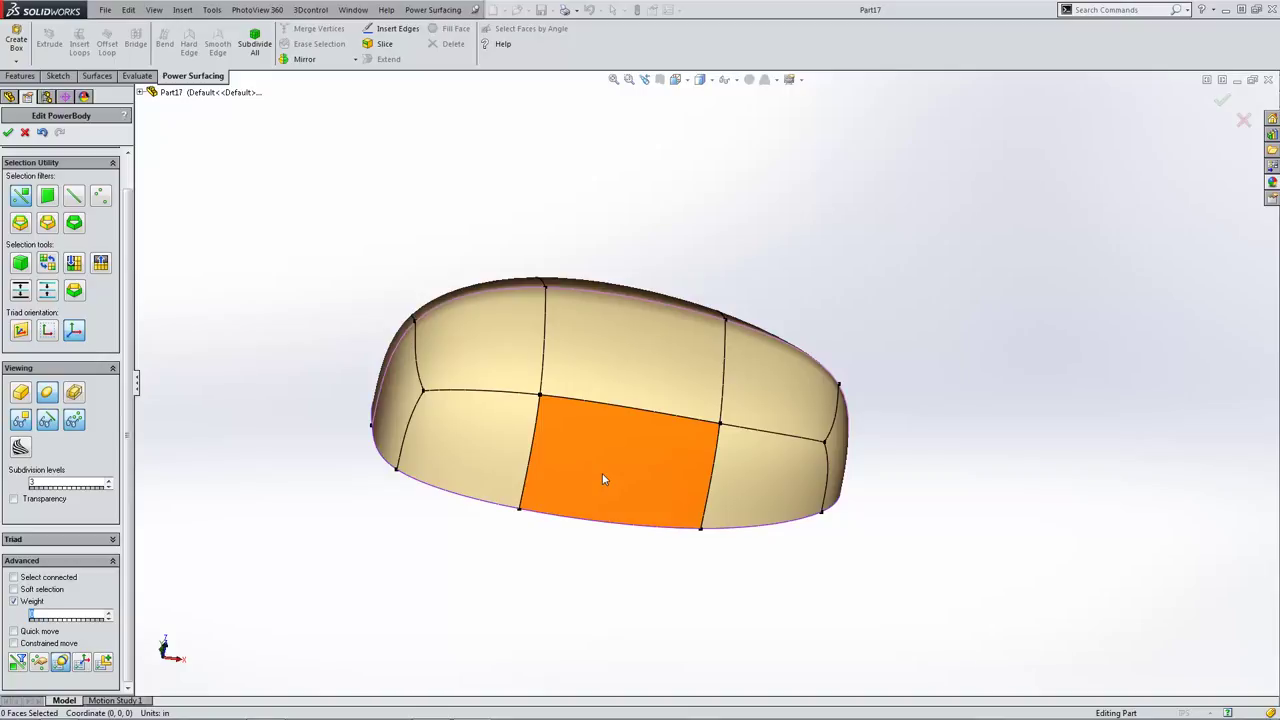
key("Up")
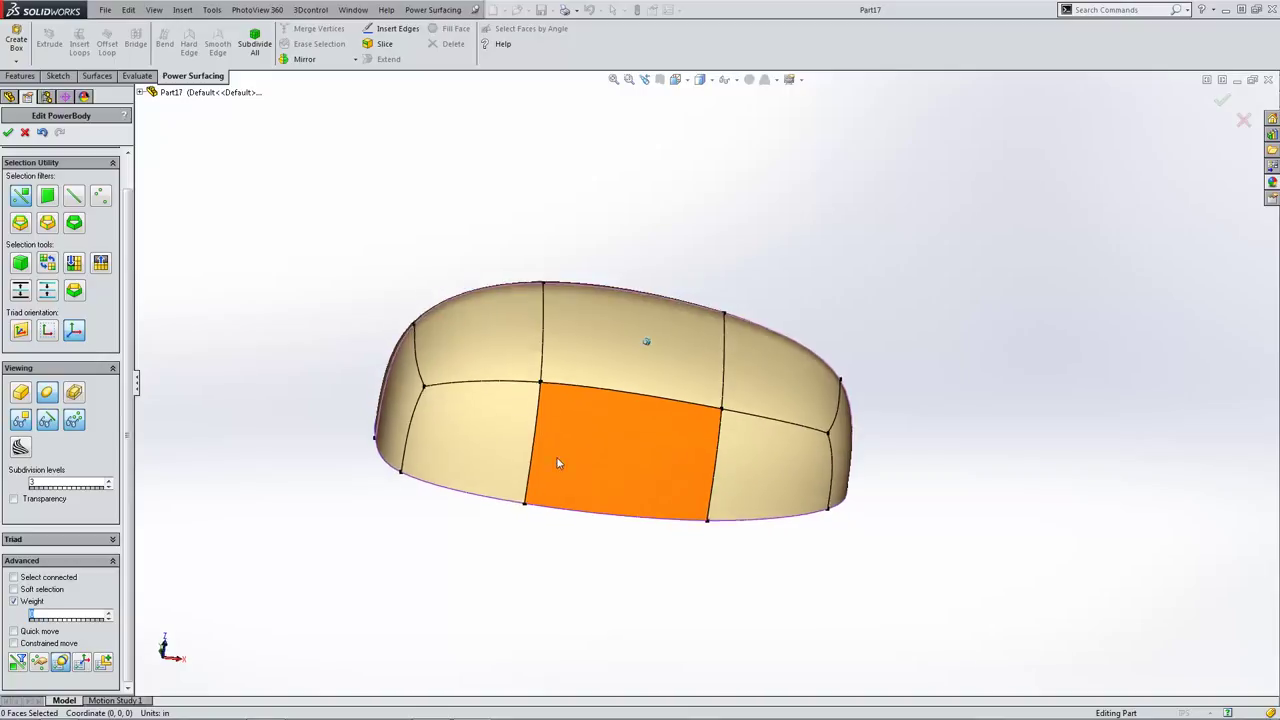
key("Up")
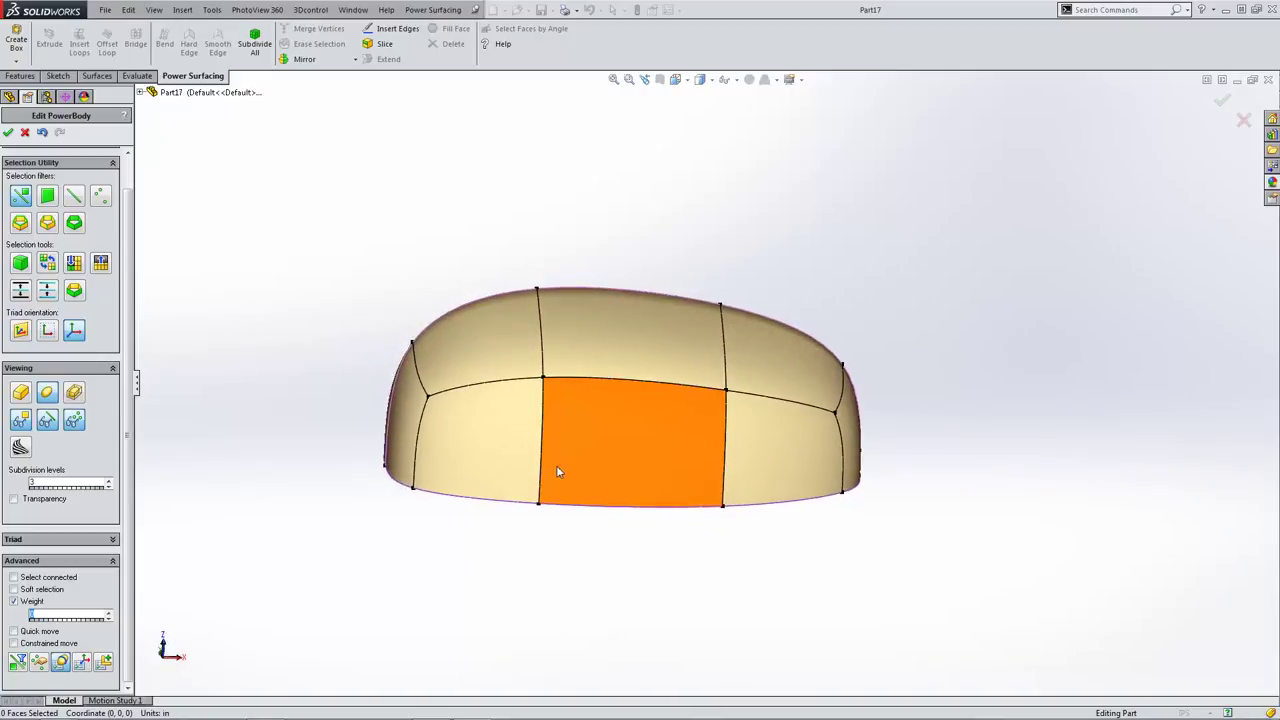
- In the bottom view, insert 2 loops between the two vertical edges of the middle lower face and increase the spacing between them
key("ctrl+1")
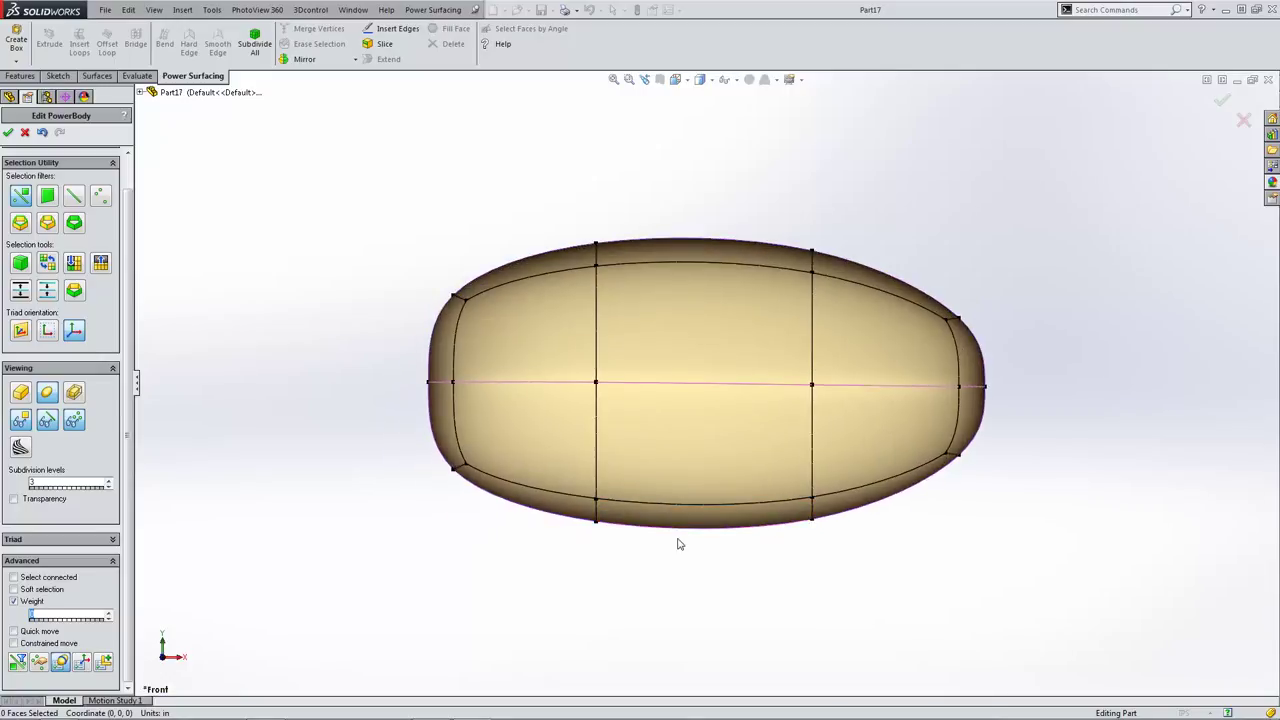
left_click(717, 523)
left_click(680, 83)
left_click(691, 150)
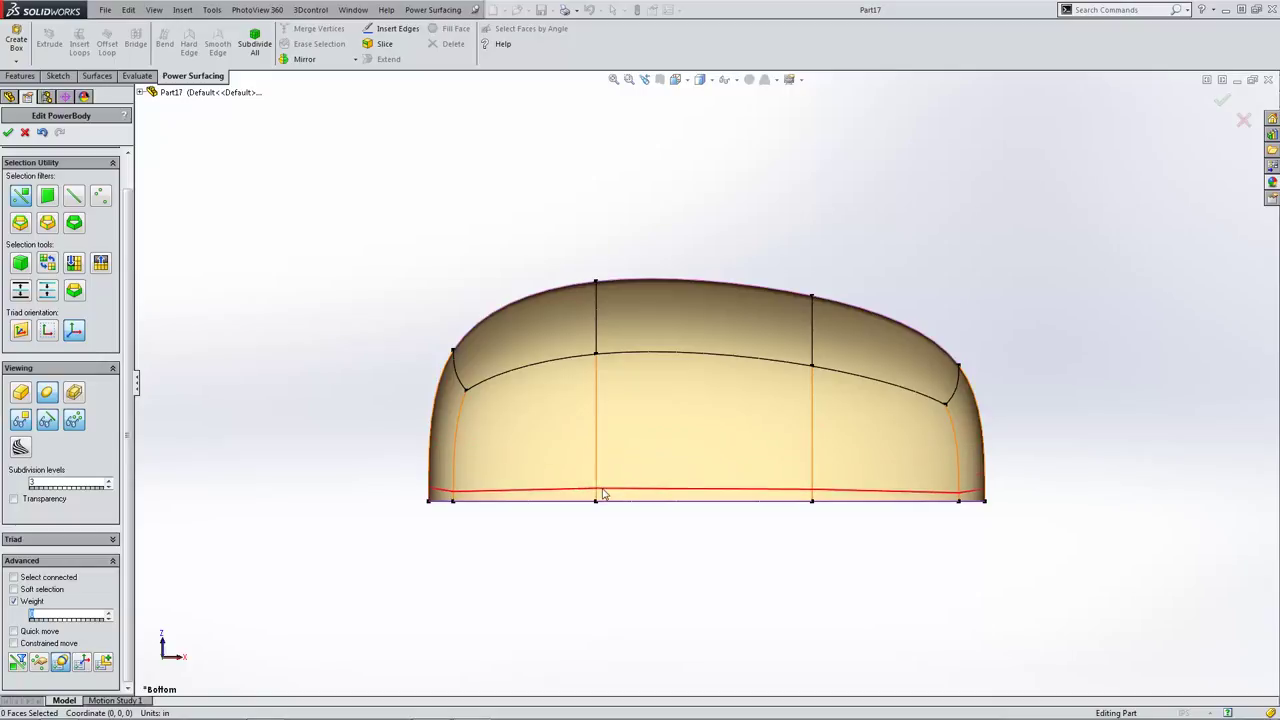
left_click(598, 487)
left_click(815, 480, "ctrl")
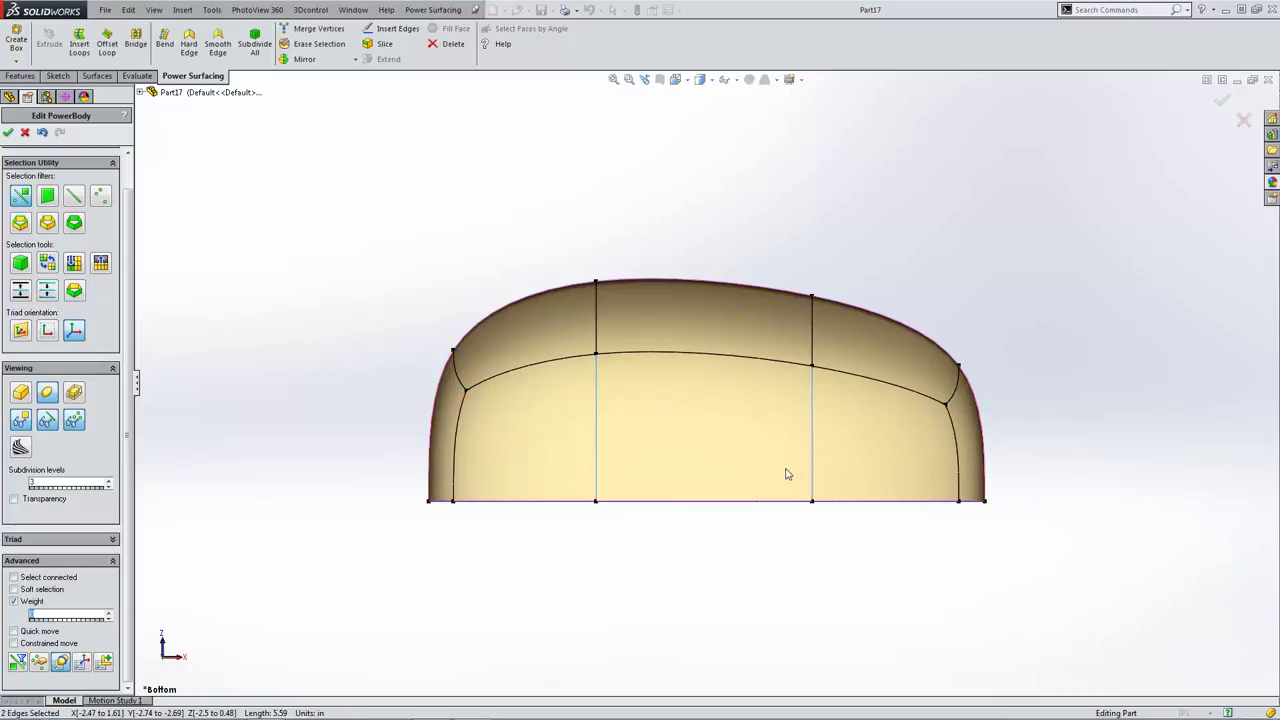
left_click(81, 47)
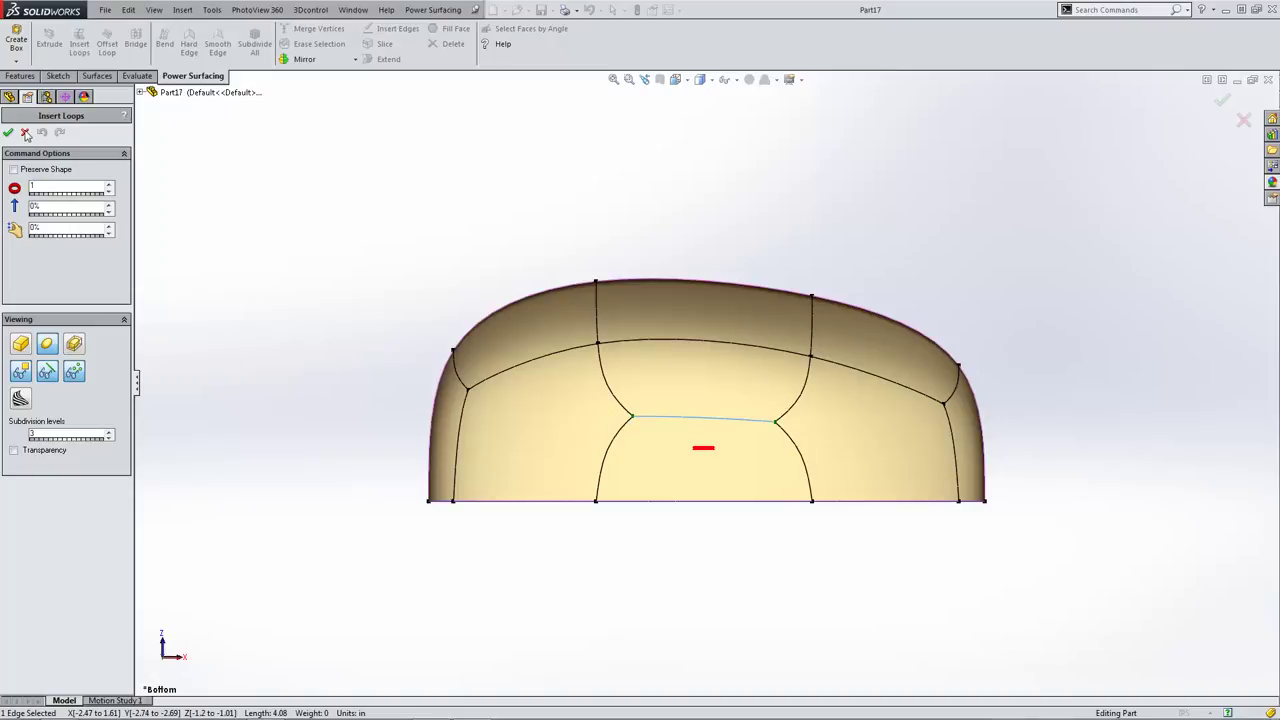
left_click(108, 186)
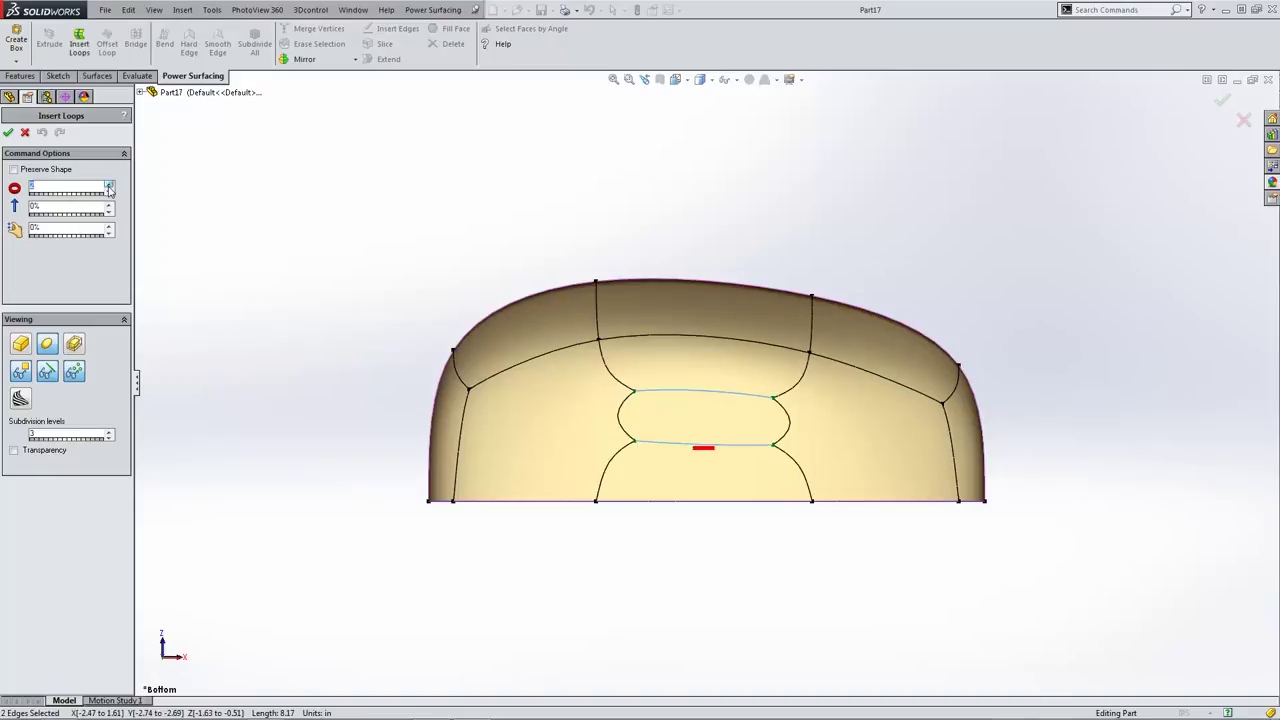
left_click(110, 227)
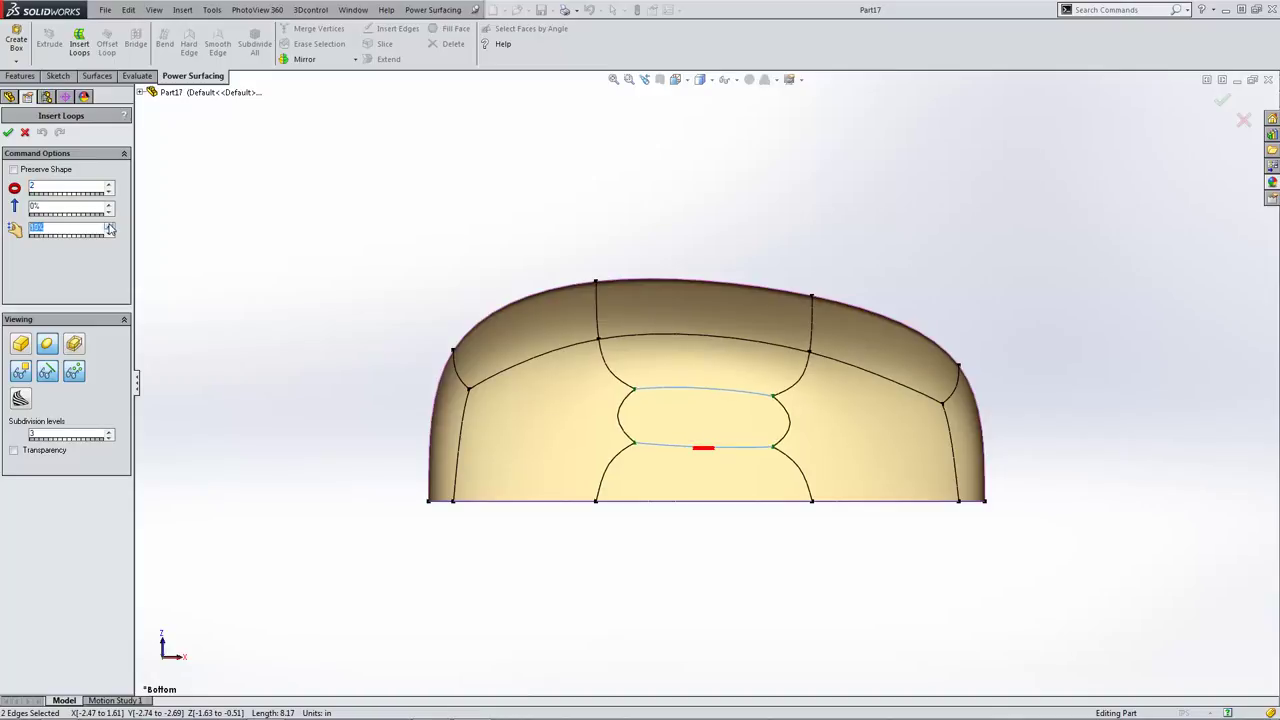
left_click(110, 228)
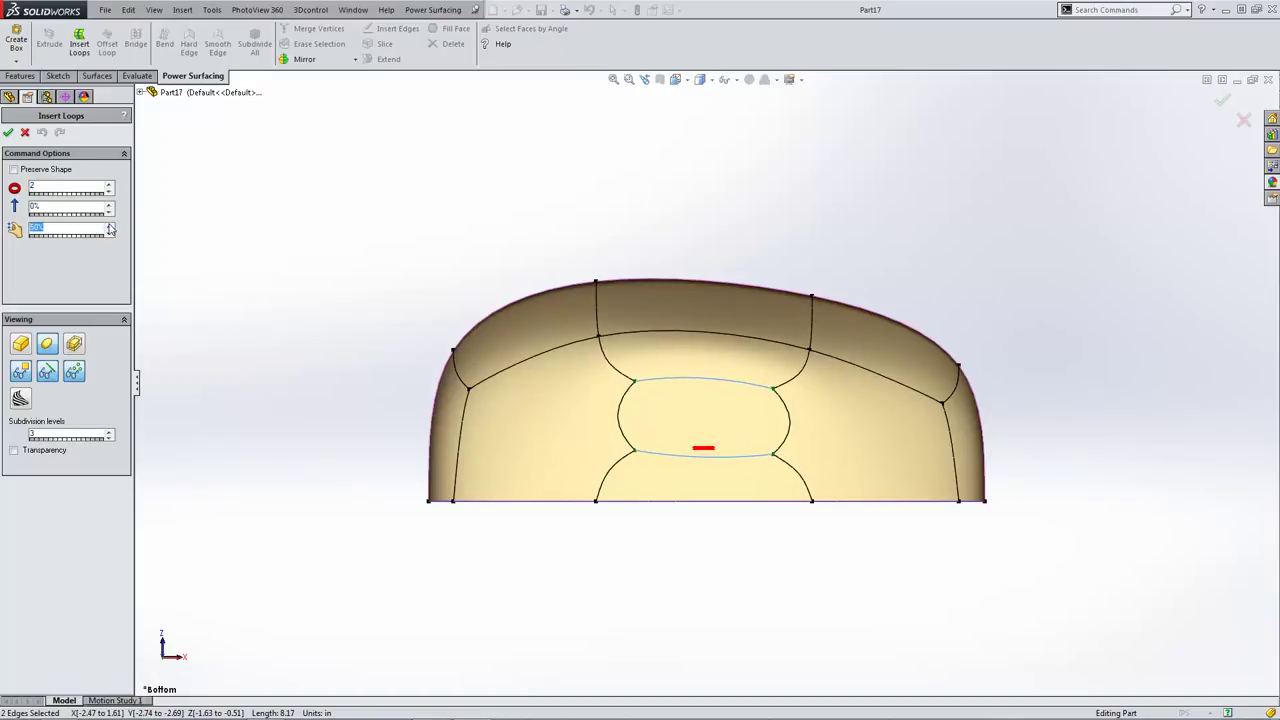
left_click(8, 132)
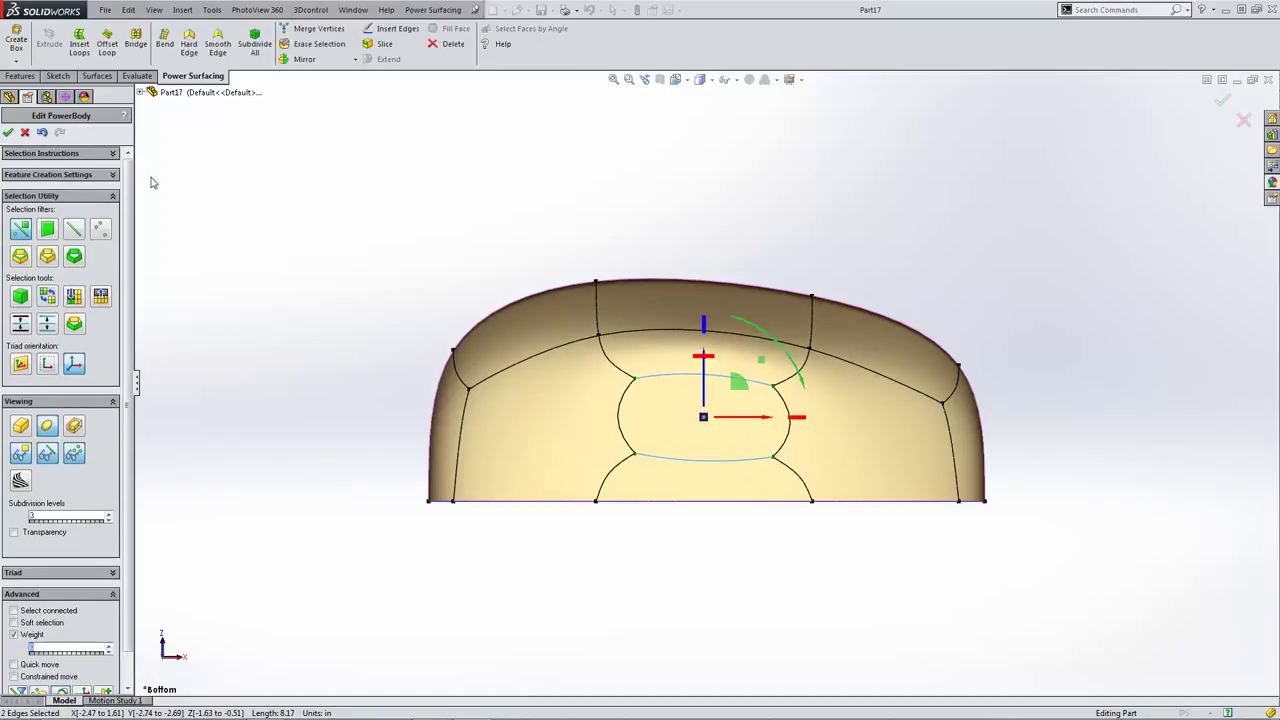
- Try inserting an edge from the upper corner vertex of the new inner face to the adjacent corner vertex of the neighbouring face
middle_click_drag(503, 329, 882, 405)
left_click(880, 400)
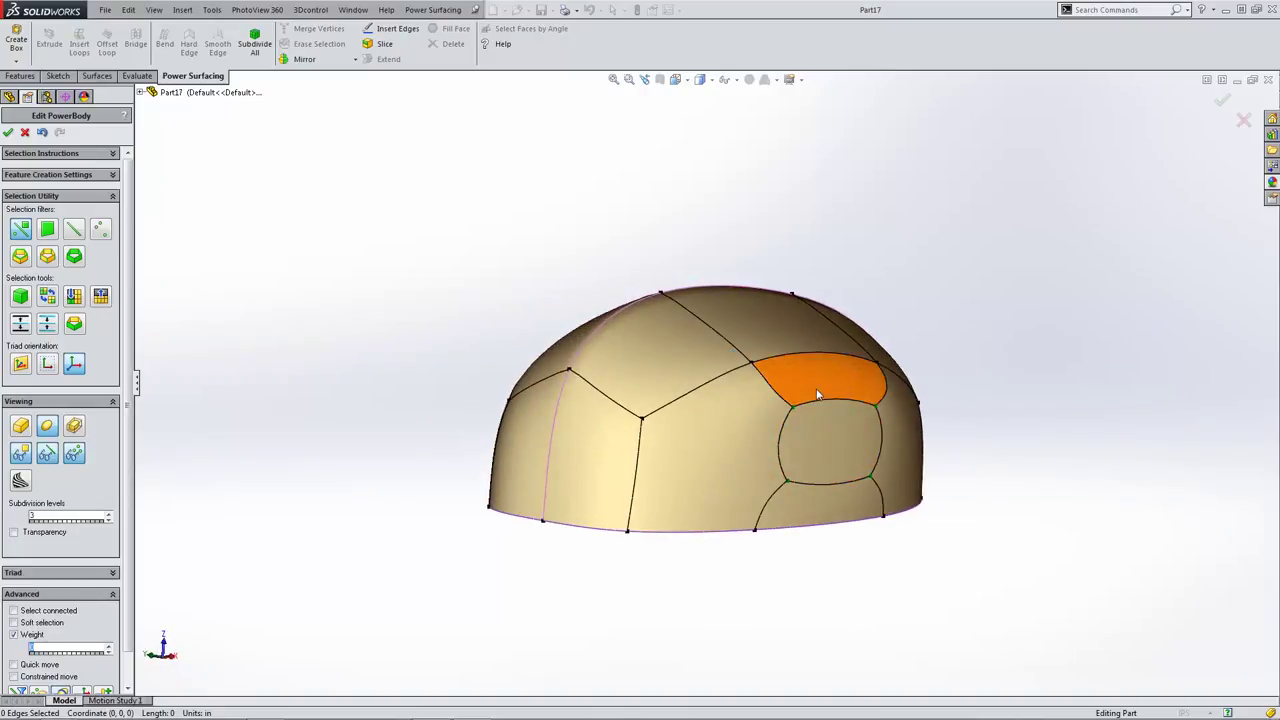
scroll(880, 402, "down", 4)
scroll(797, 423, "up", 4)
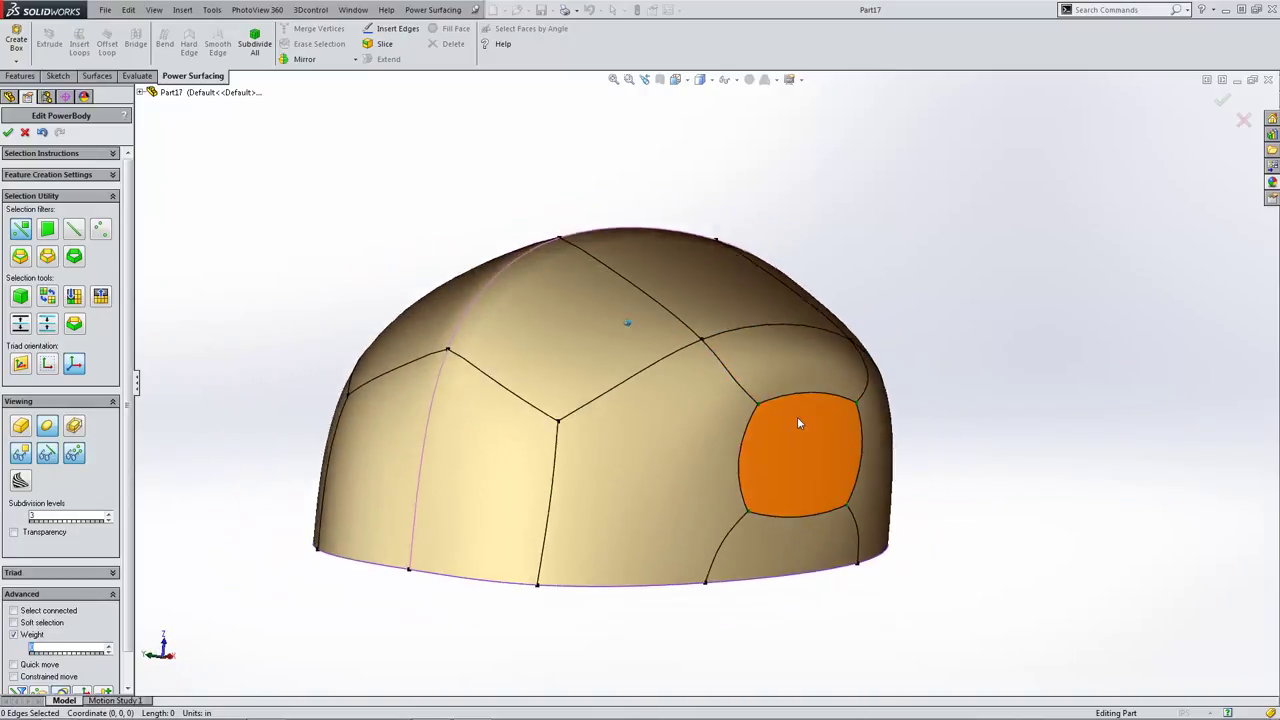
middle_click_drag(762, 428, 424, 130)
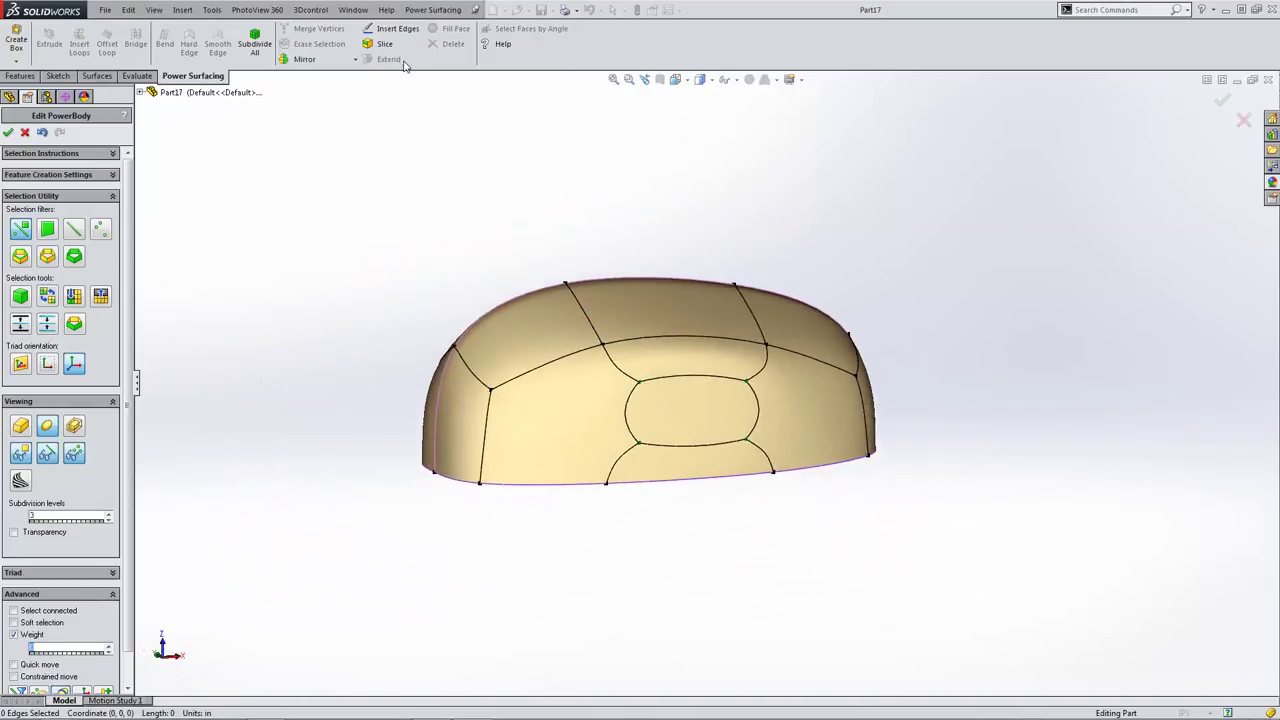
left_click(395, 29)
left_click(614, 380)
left_click(494, 398)
right_click(493, 396)
left_click(496, 389)
left_click(559, 485)
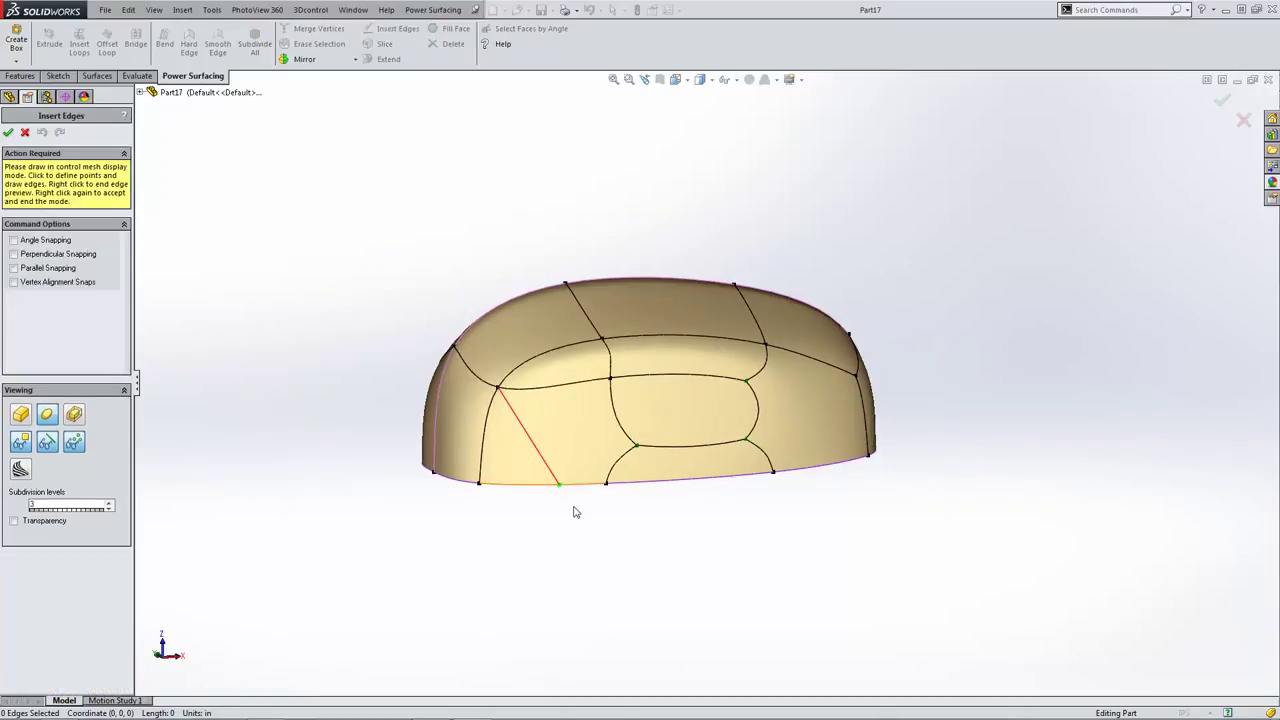
- Try inserting a second edge from the inner face's lower corner to the neighbouring face's bottom corner, and cancel the Insert Edges command
left_click(638, 447)
left_click(480, 484)
right_click(480, 484)
middle_click_drag(541, 537, 443, 423)
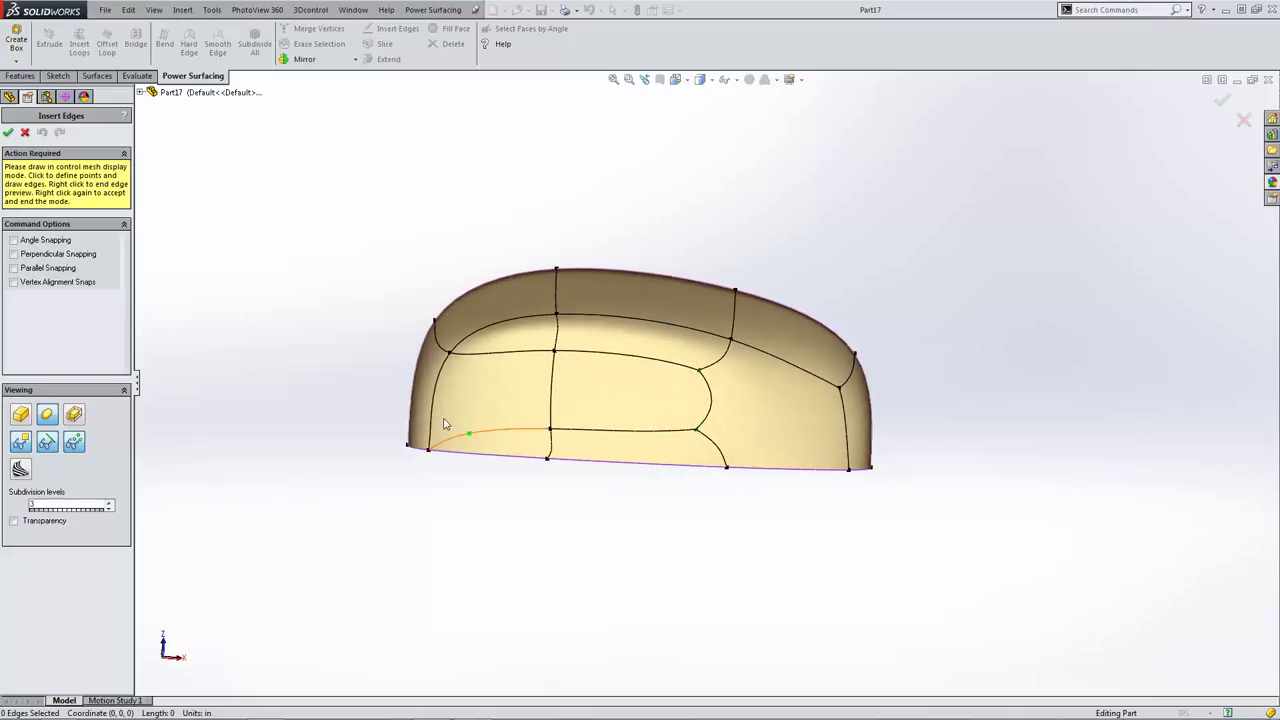
middle_click_drag(453, 365, 432, 405)
left_click(23, 134)
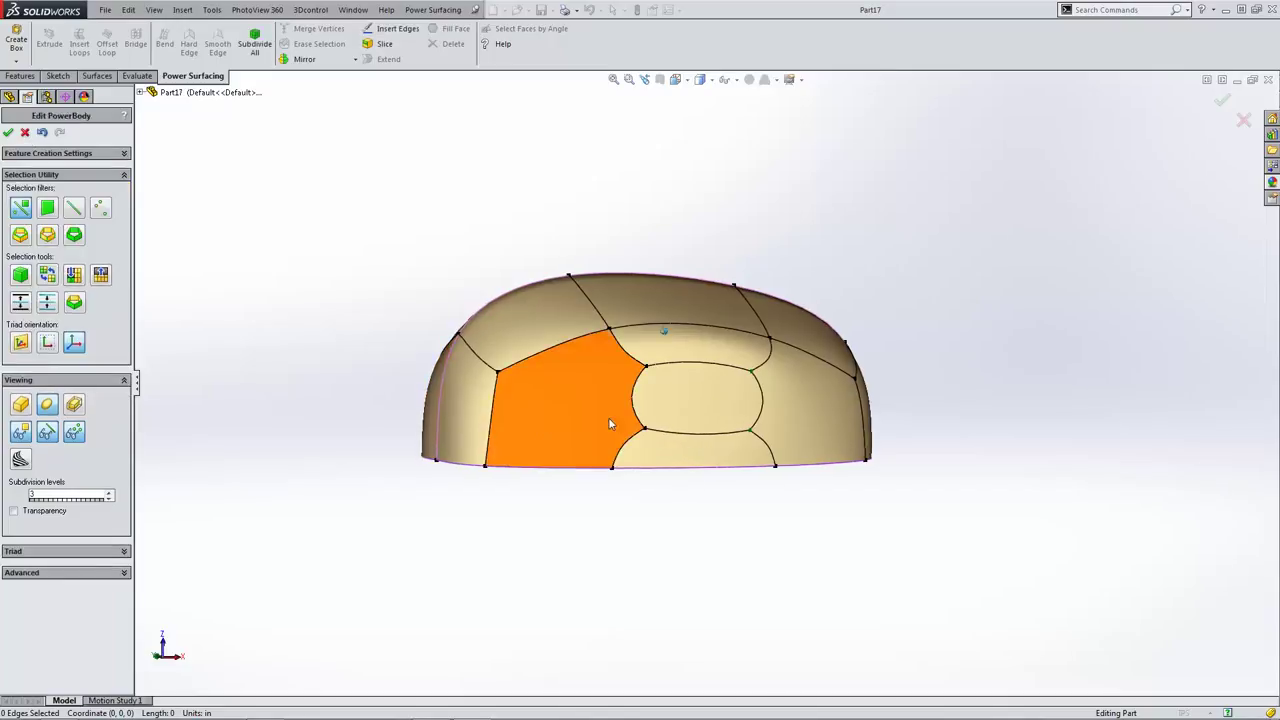
- Extrude the inner face enclosed by the inserted loops outward by about 2.73 in
middle_click_drag(714, 408, 698, 405)
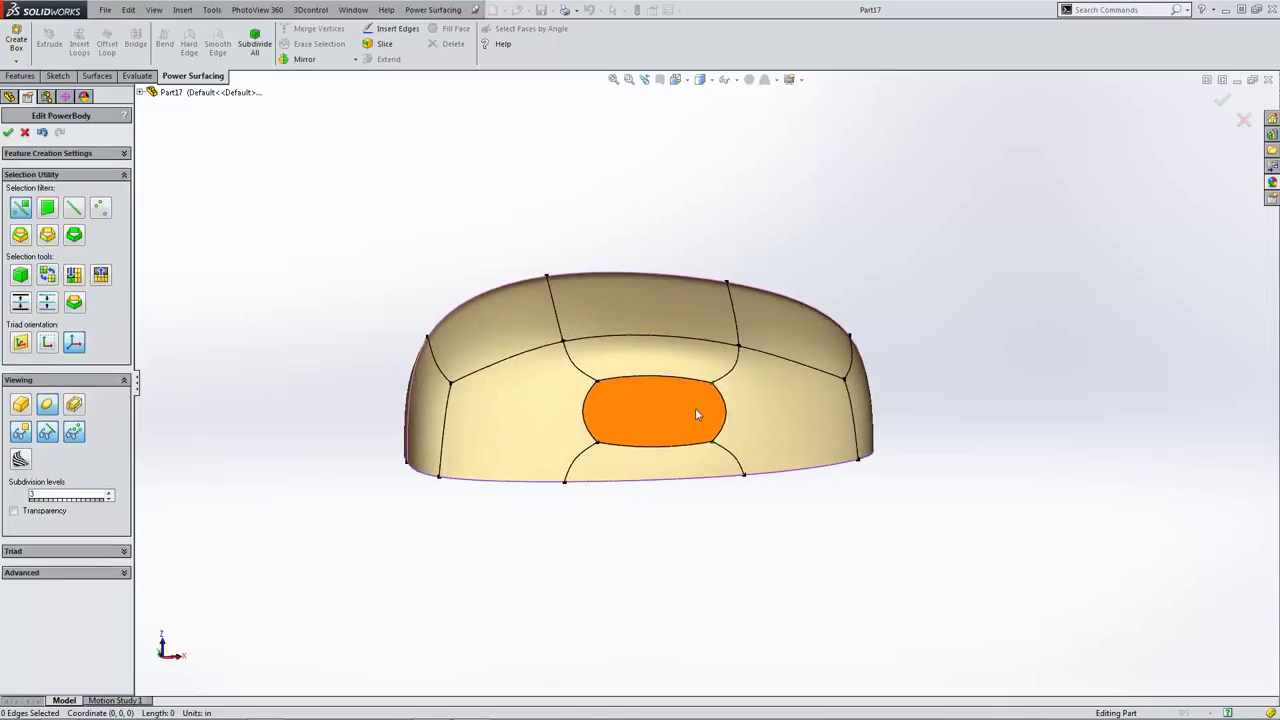
middle_click_drag(629, 430, 594, 462)
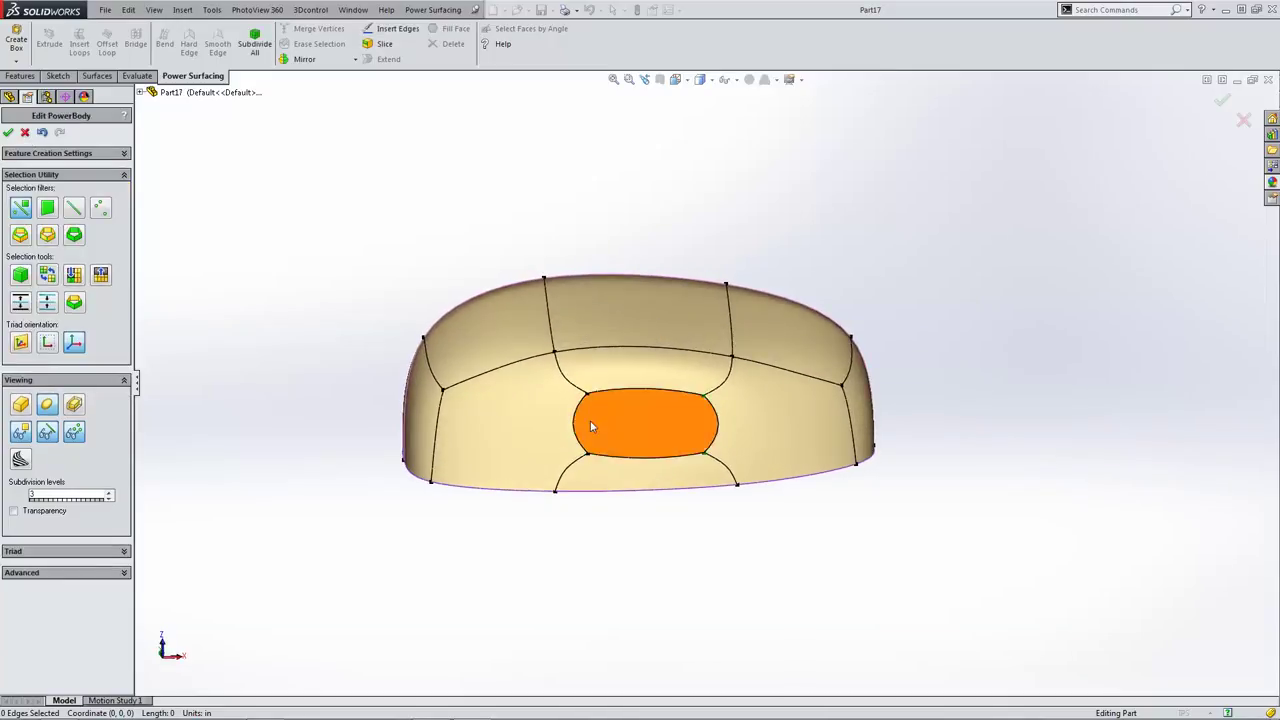
left_click(650, 424)
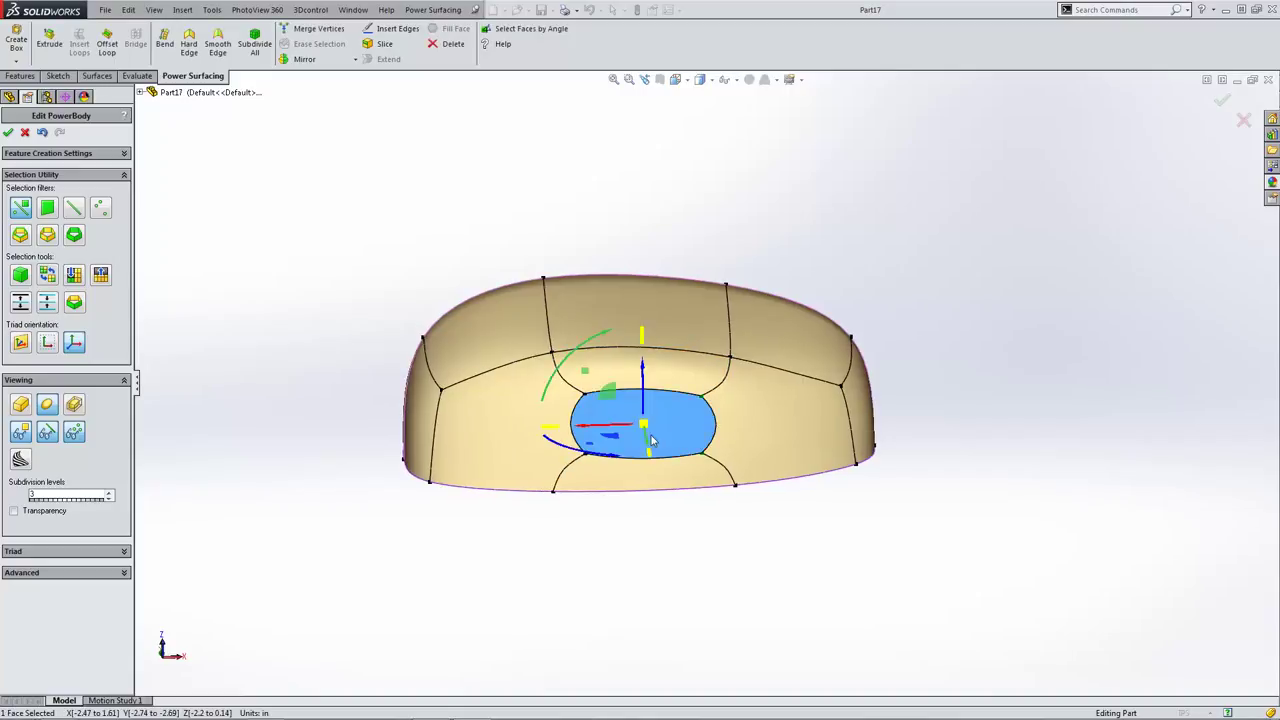
scroll(652, 440, "down", 3)
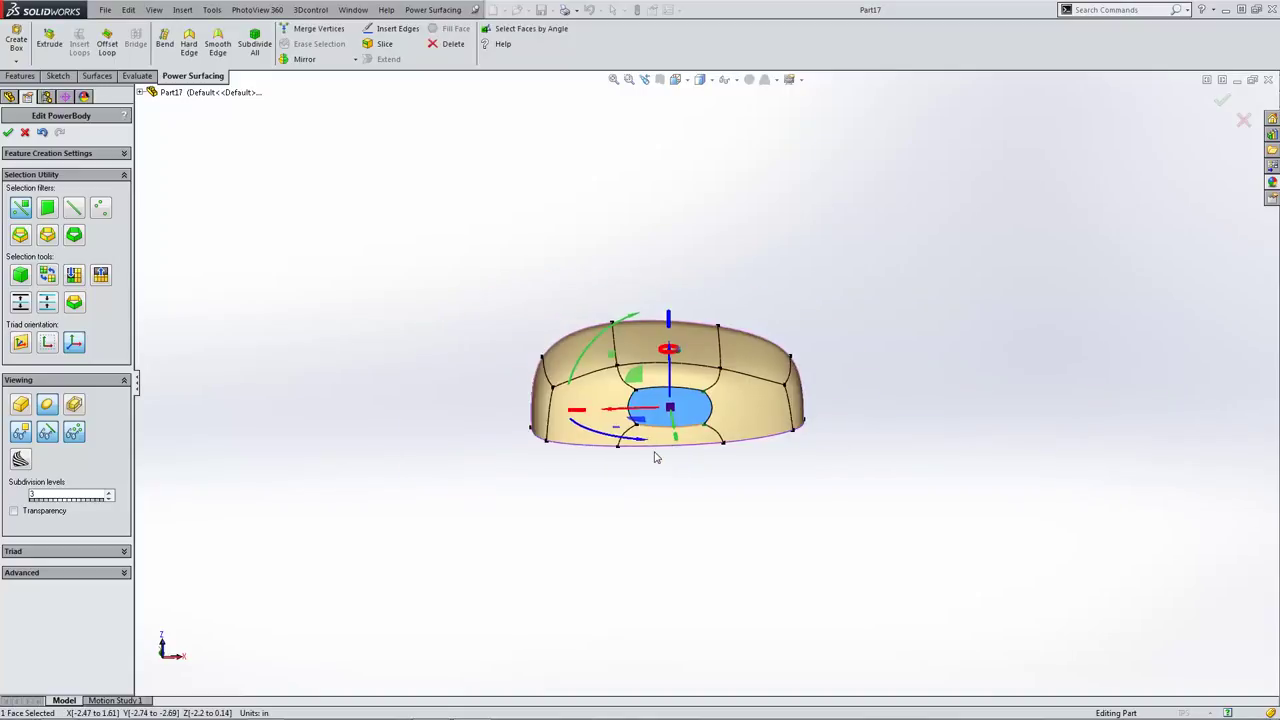
left_click(49, 40)
middle_click_drag(620, 489, 642, 512)
left_click_drag(643, 511, 643, 532)
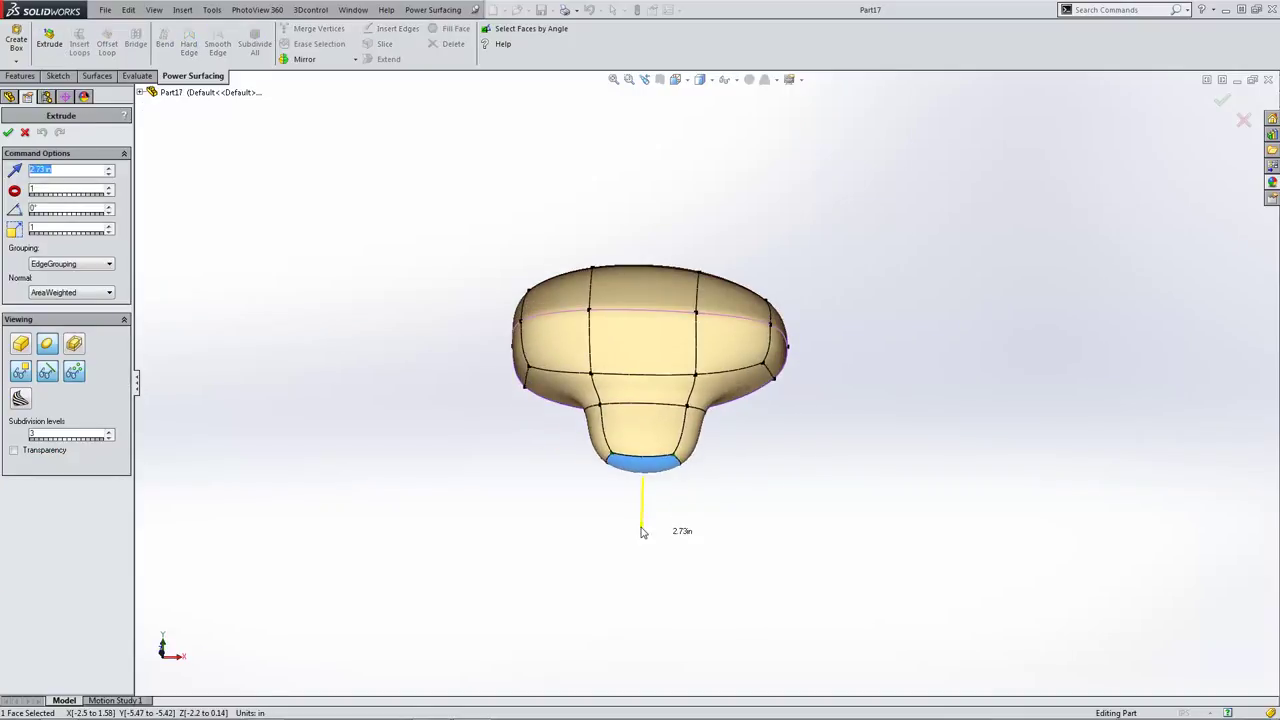
- Divide the extrusion into 2 segments, experiment with tilting and scaling its end, and reset the angle to 0° and the scale to 1
middle_click_drag(644, 523, 657, 513)
mouse_move(671, 508)
left_mouse_down()
mouse_move(683, 531)
mouse_move(670, 509)
left_mouse_up()
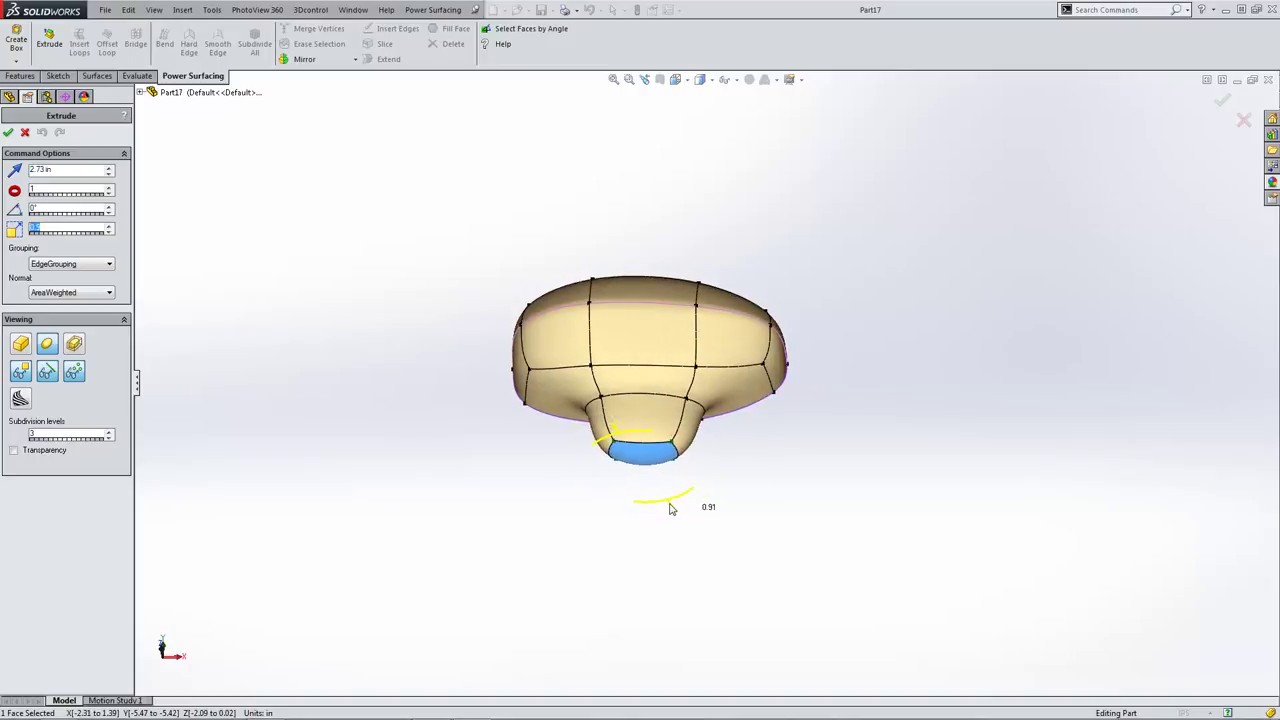
left_click_drag(701, 463, 651, 460)
scroll(651, 466, "down", 1)
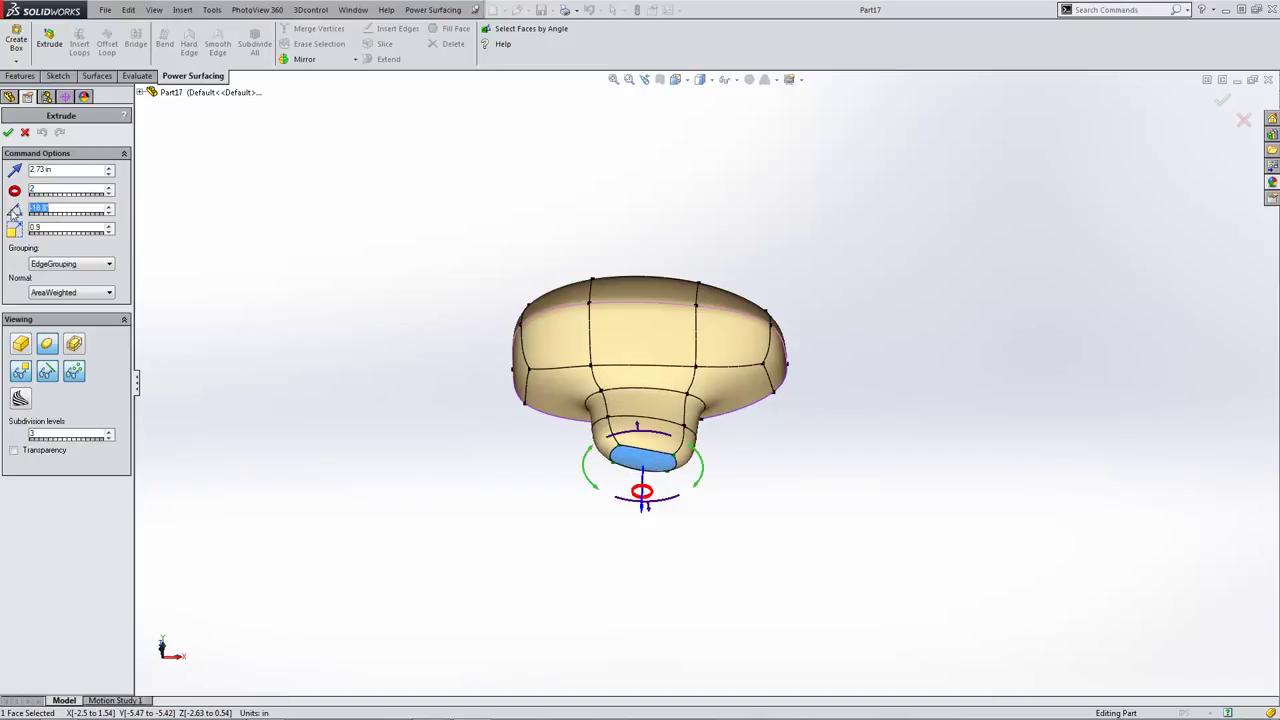
key("Return")
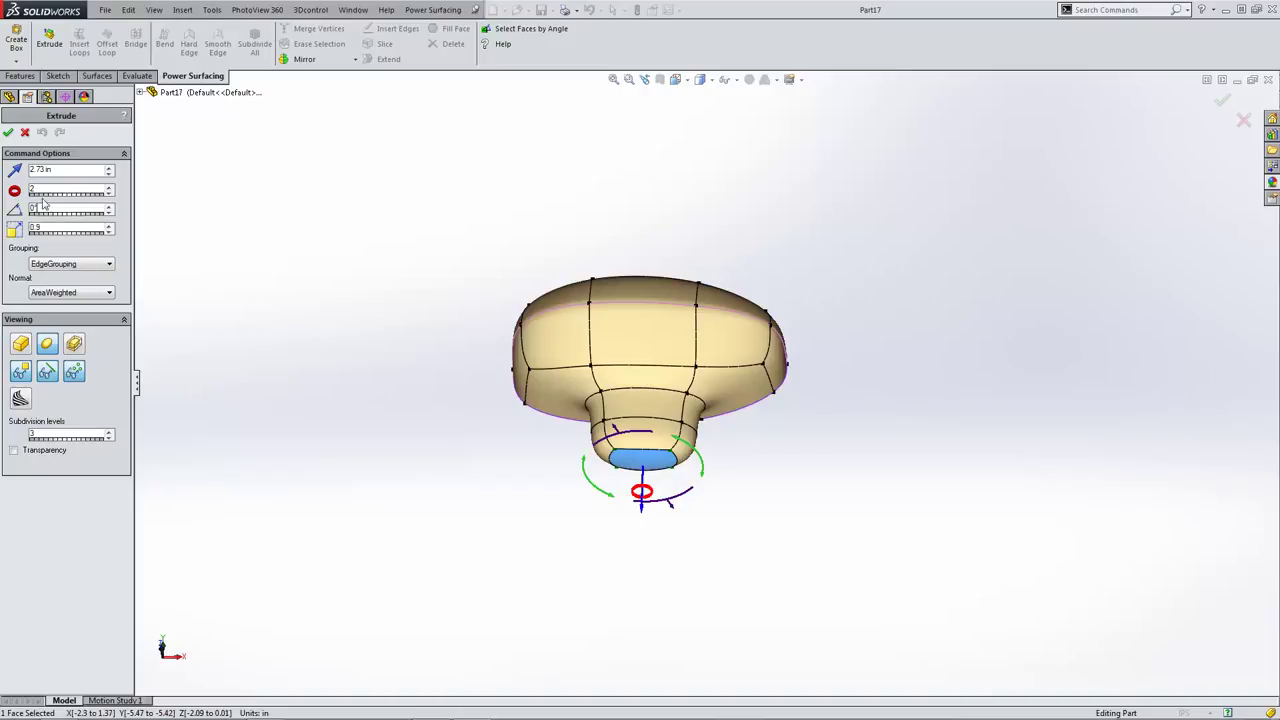
type("1")
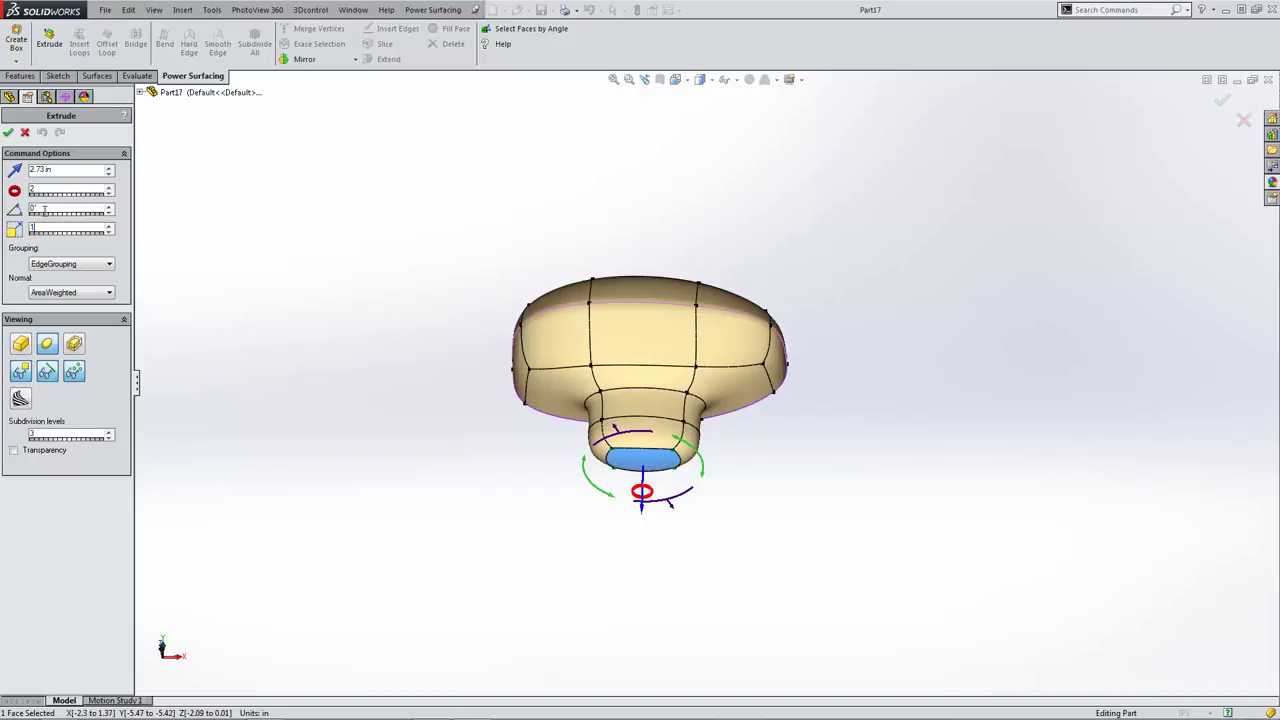
- Lengthen the extrusion to about 4.37 in and taper its end with a scale of 0.5
middle_click_drag(286, 291, 323, 314)
scroll(503, 449, "down", 5)
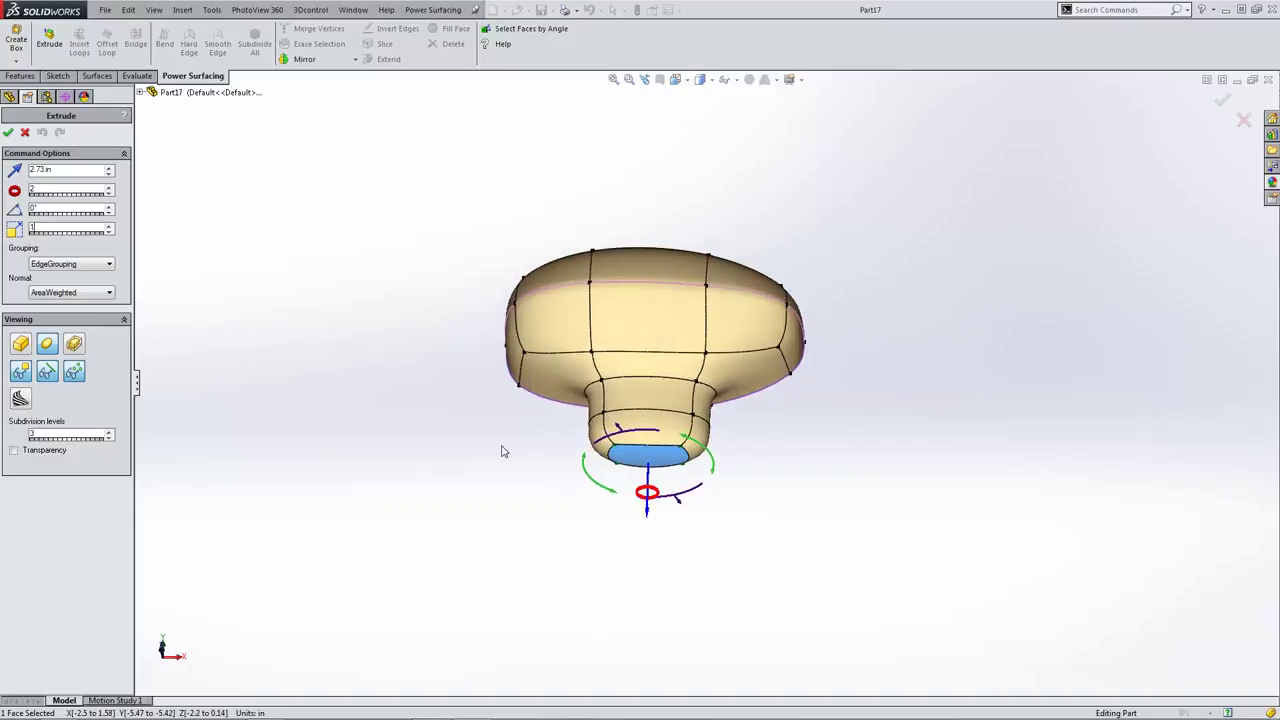
middle_click_drag(676, 460, 690, 497)
left_click_drag(710, 446, 711, 549)
scroll(727, 504, "up", 2)
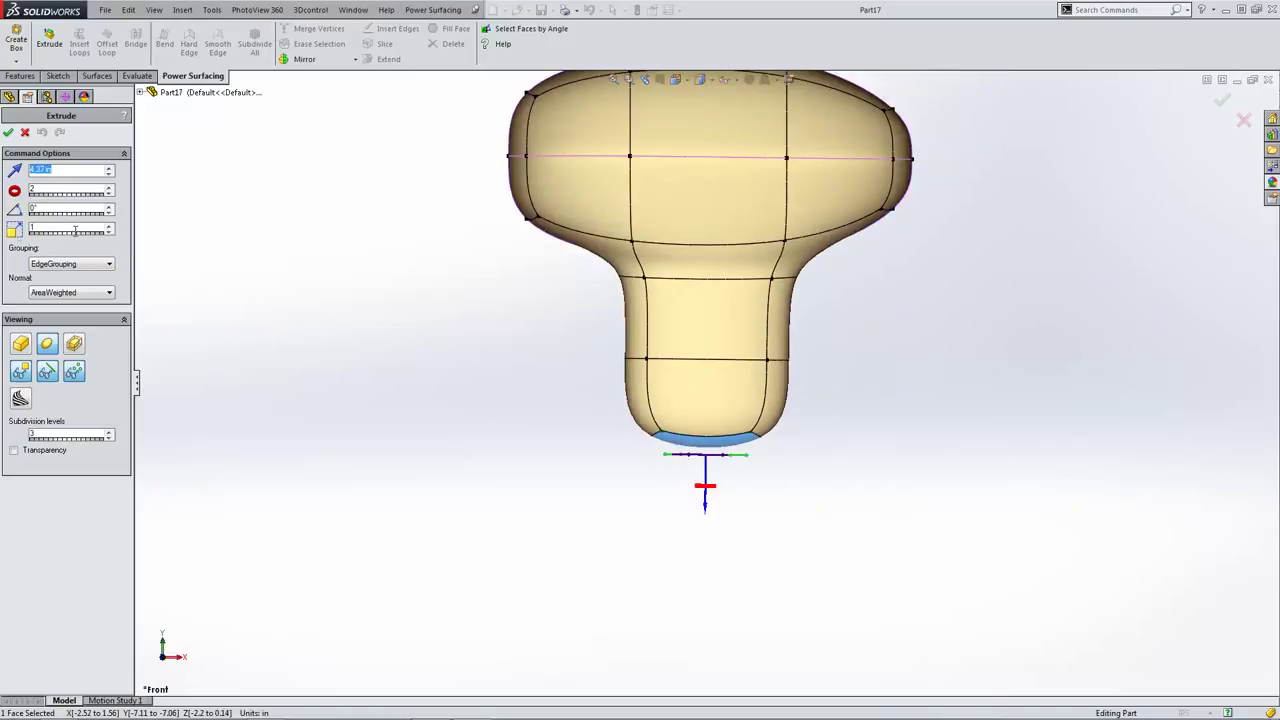
type("0.5")
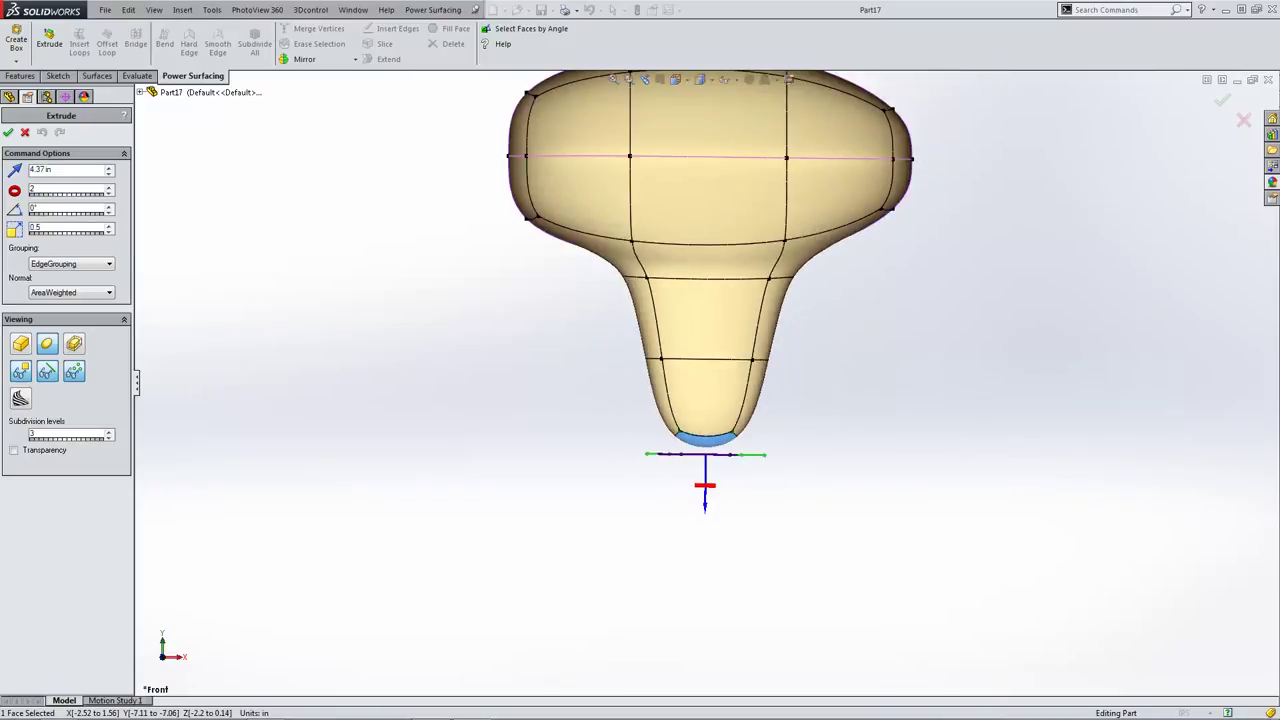
- Accept the tapered handle extrusion and make the boundary of its end face a hard edge
left_click(8, 132)
key("Down")
key("Down")
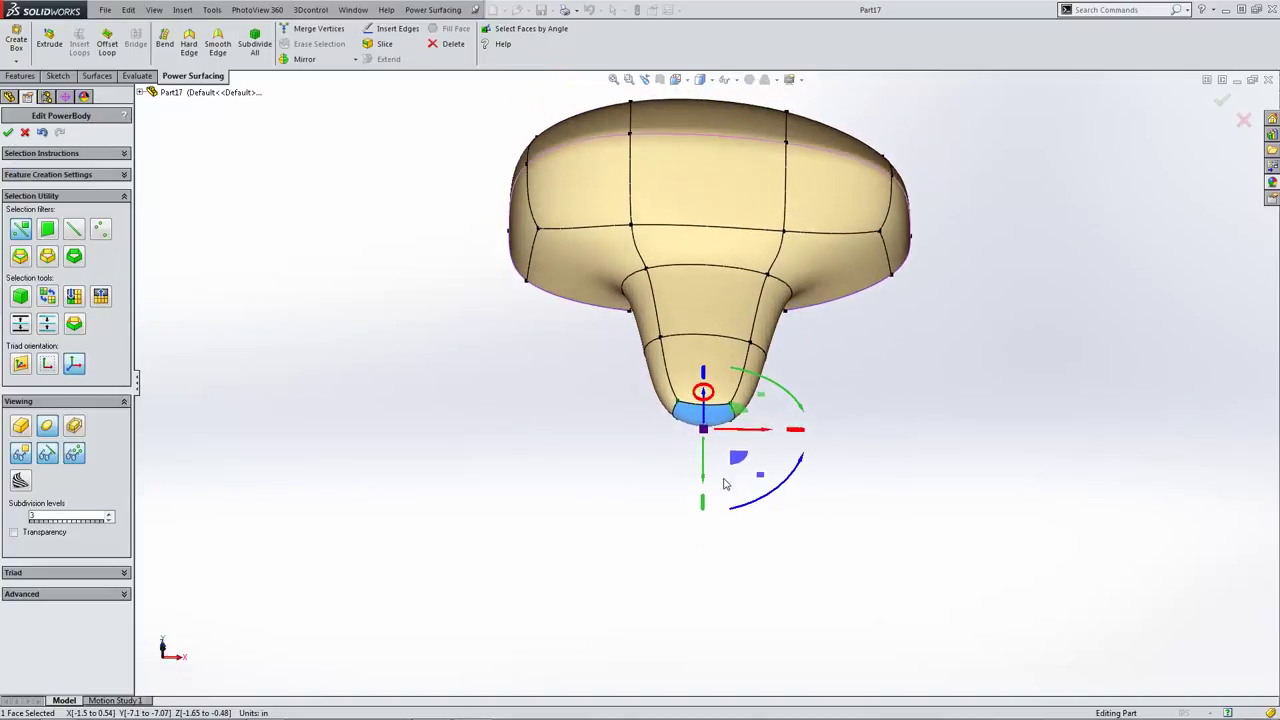
left_click(195, 52)
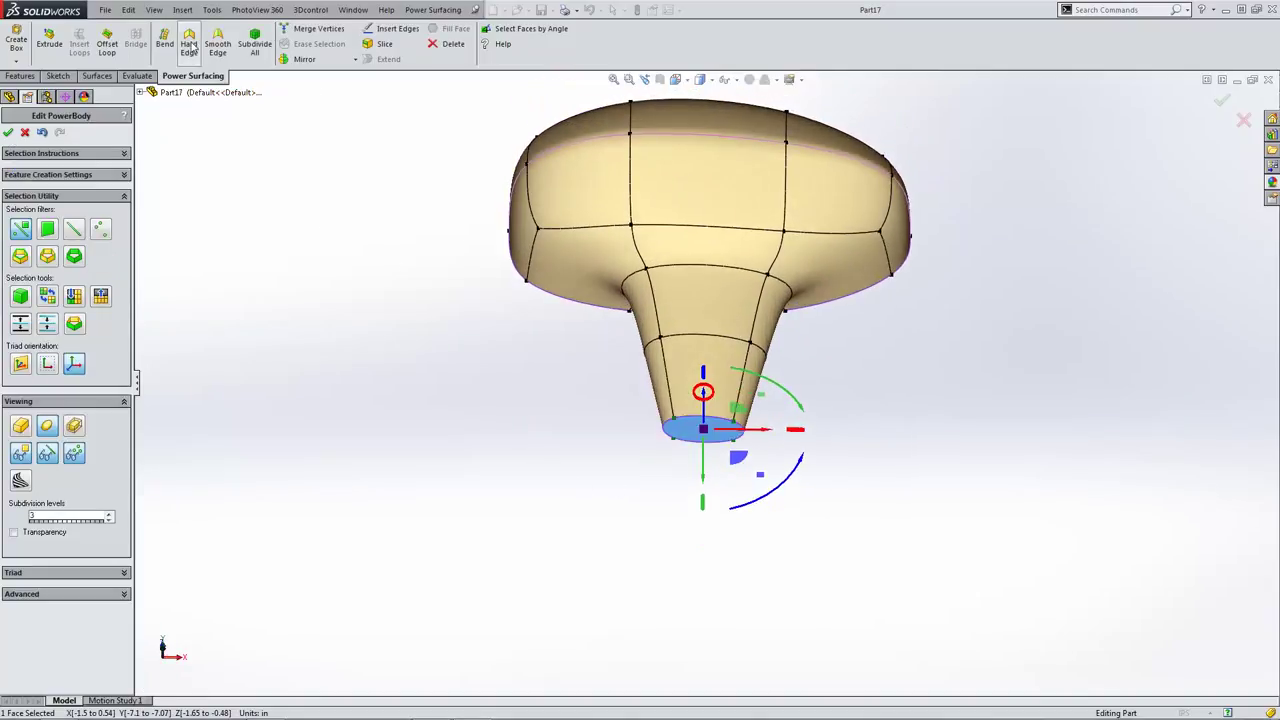
left_click(427, 440)
key("Up")
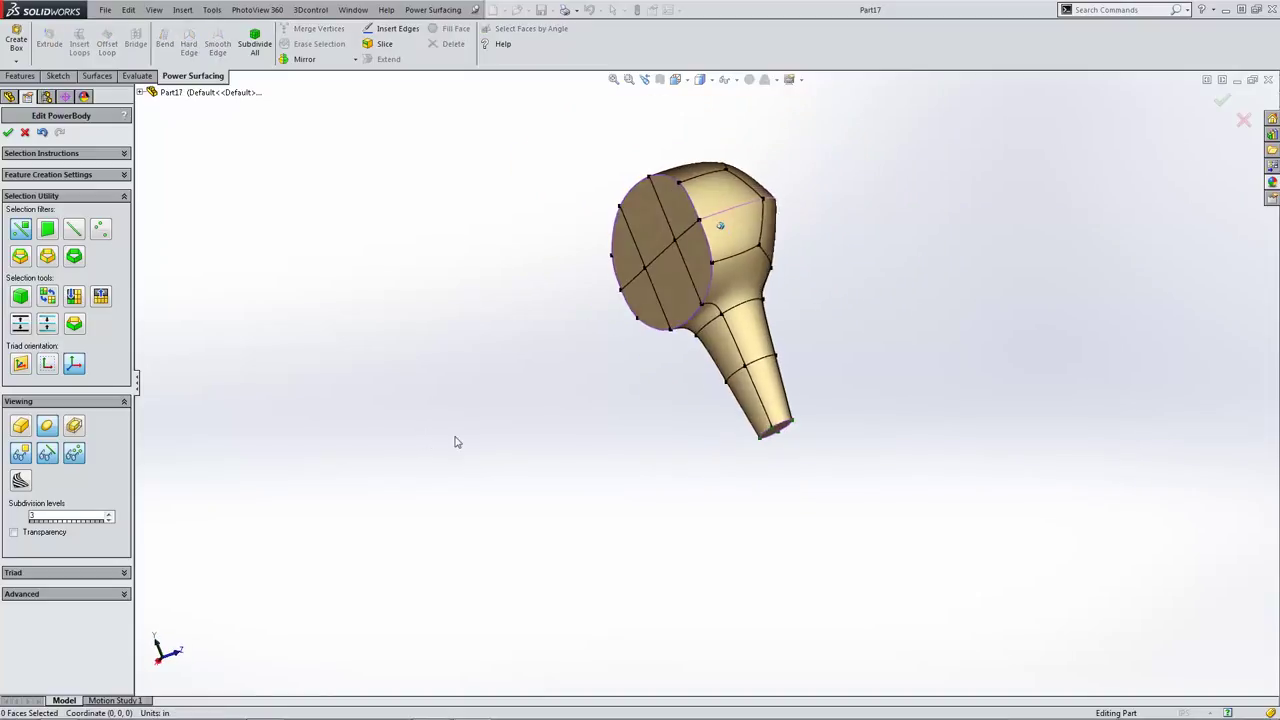
key("Left")
- In the front view, rotate the eight vertices of the handle's lower segment and move them sideways so the handle sweeps diagonally to one side
key("ctrl+1")
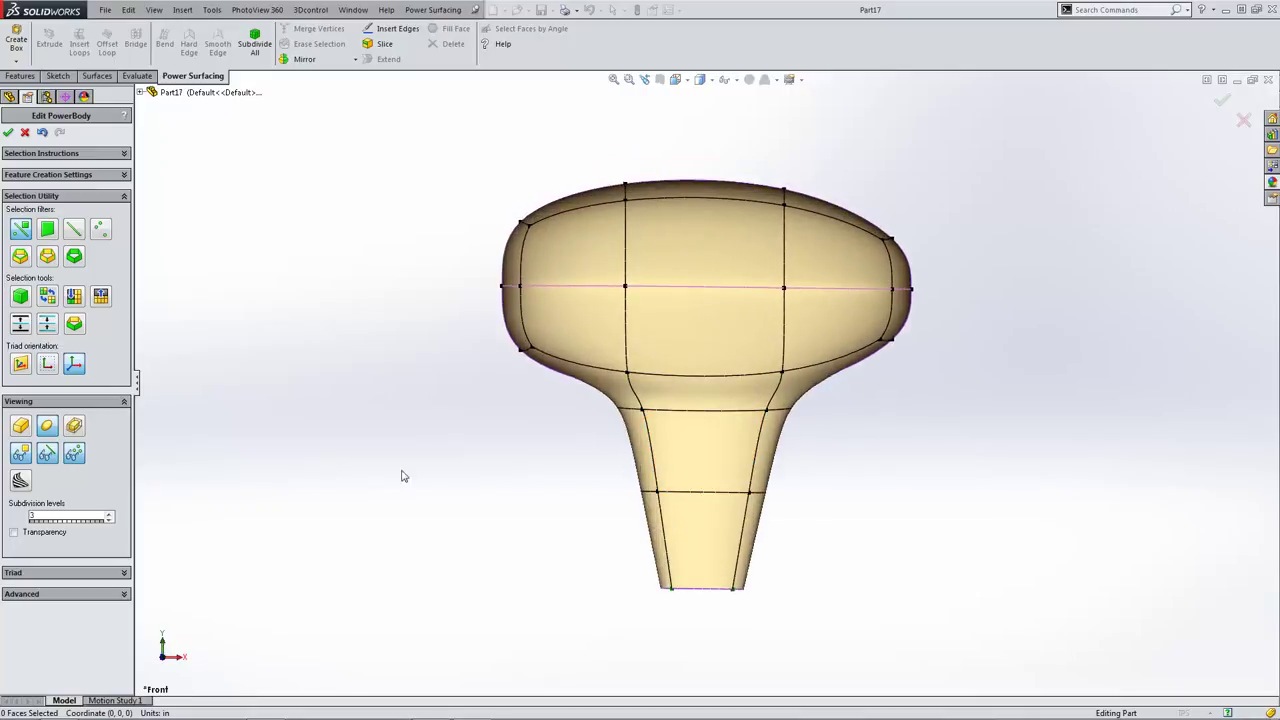
key("z")
key("z")
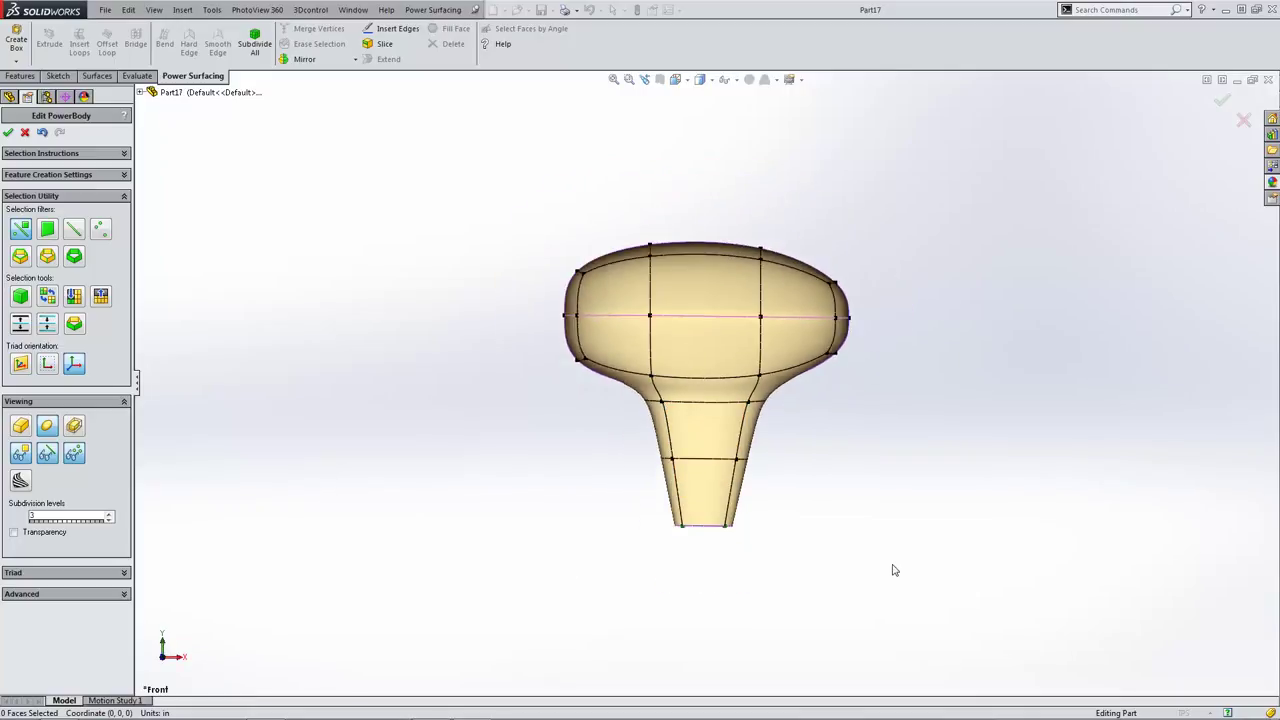
left_click_drag(714, 507, 587, 418)
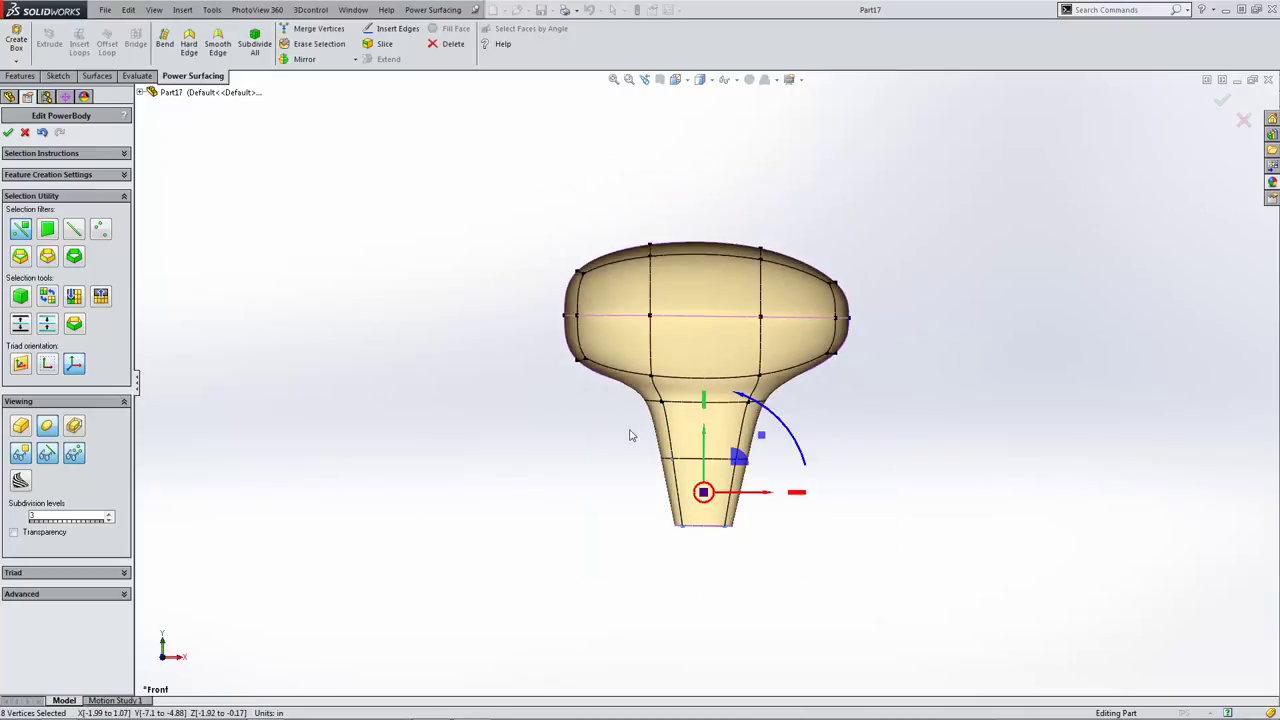
left_click_drag(781, 421, 818, 490)
left_click_drag(738, 460, 560, 449)
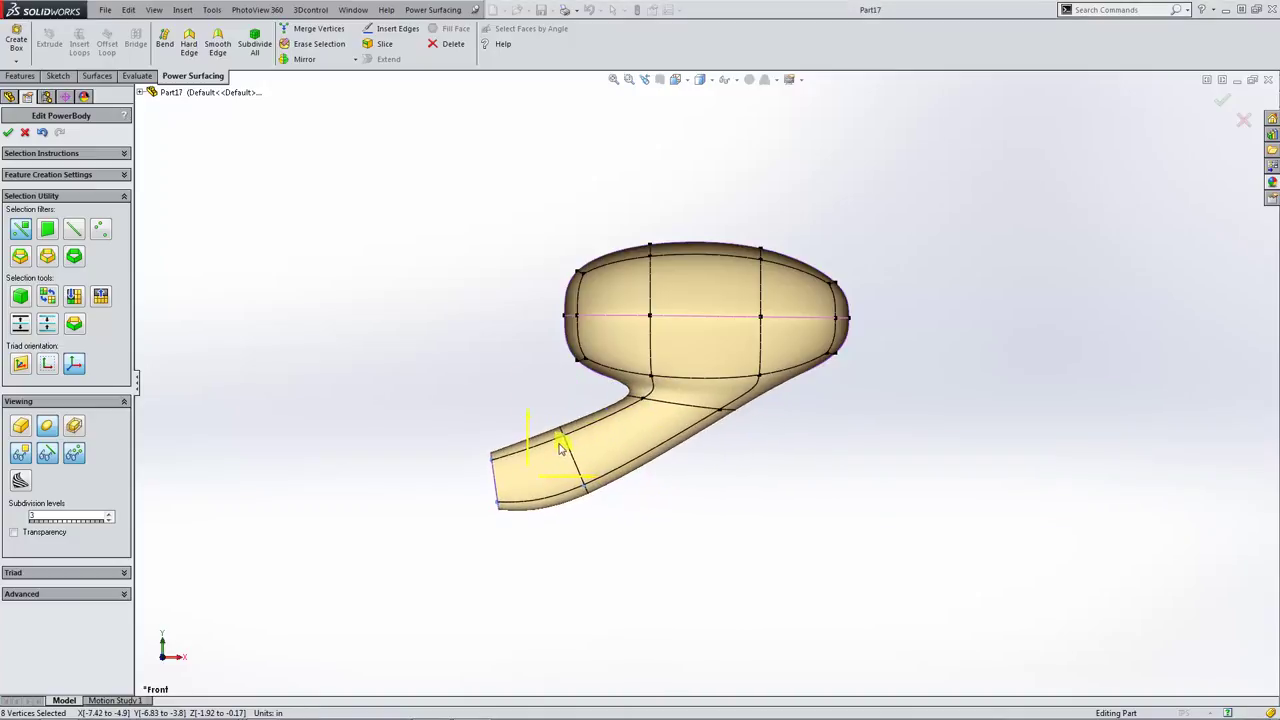
left_click(697, 530)
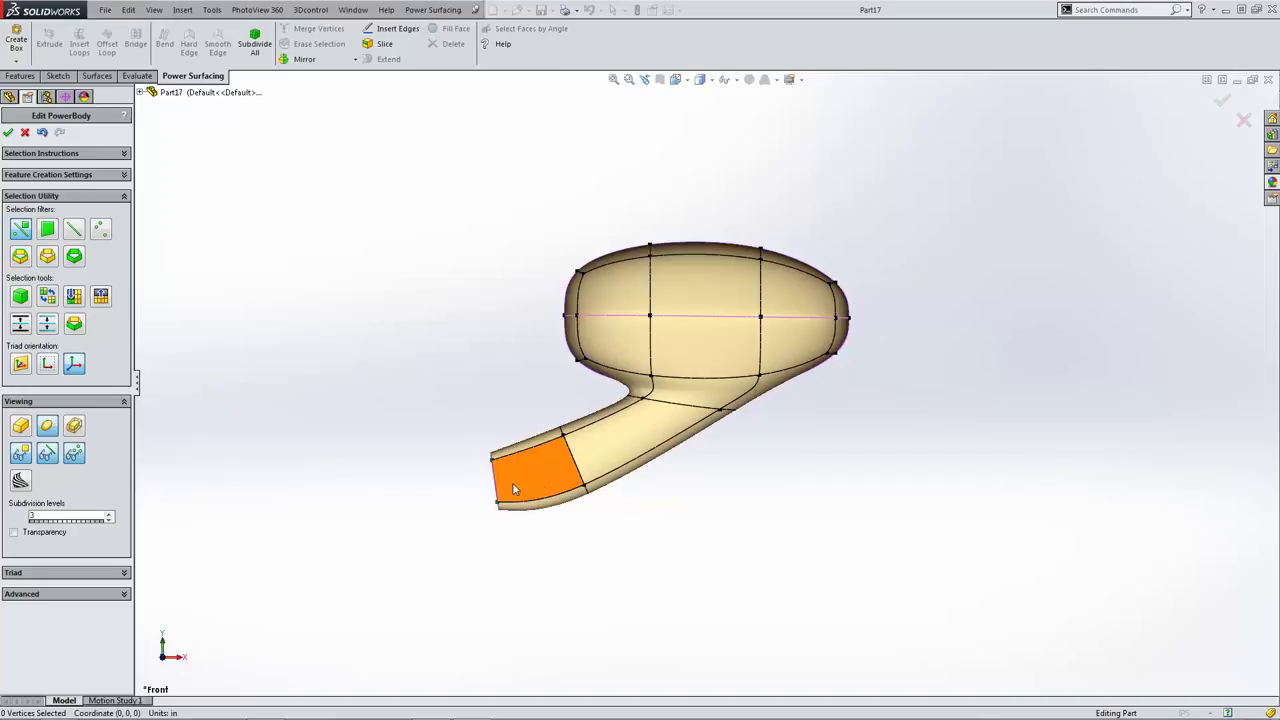
- Scale the four vertices of the handle's middle loop uniformly to about 0.74
left_click_drag(536, 412, 617, 528)
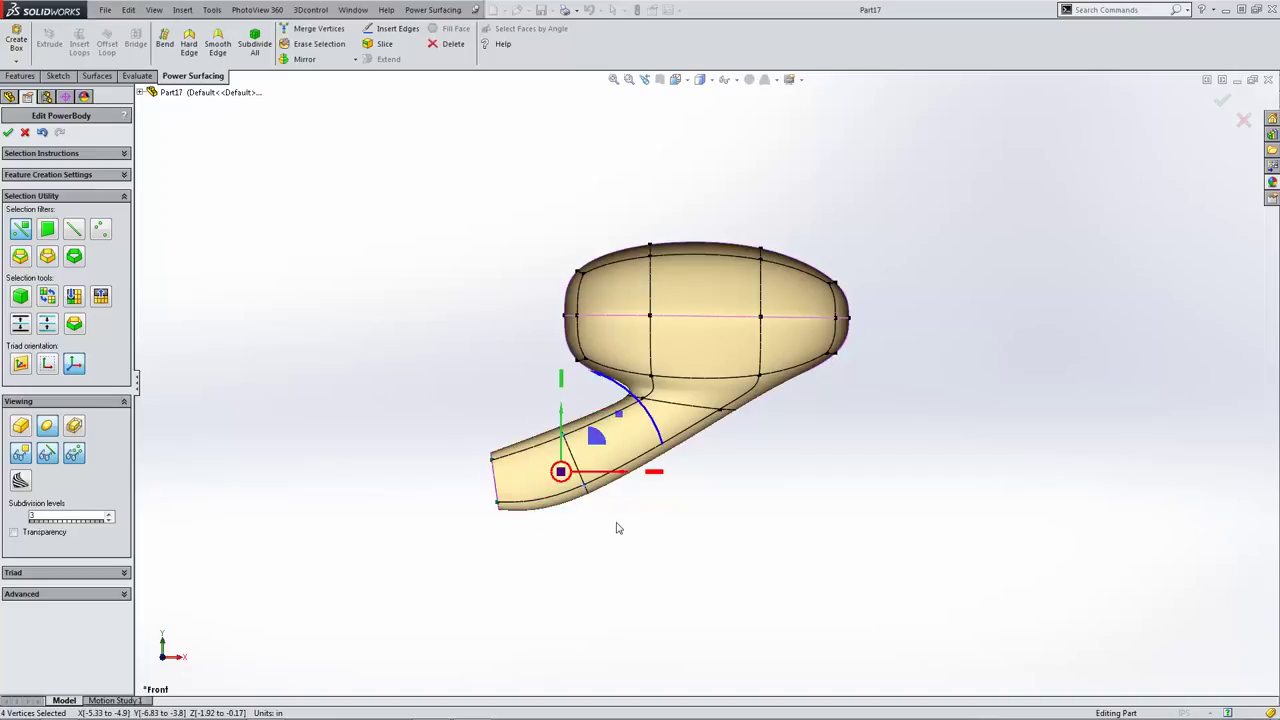
left_click_drag(597, 436, 587, 465)
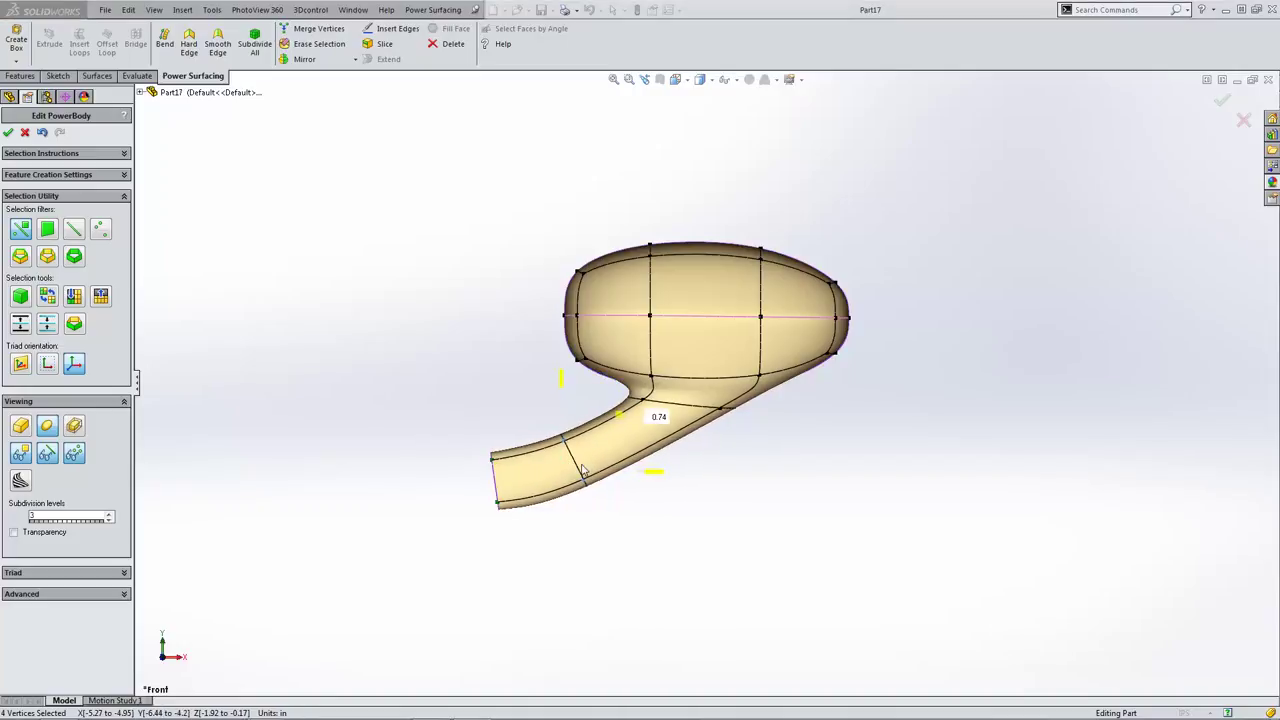
left_click(666, 549)
- In the left view, flatten the handle's end face by scaling its upper and lower edges vertically toward each other
key("shift+Left")
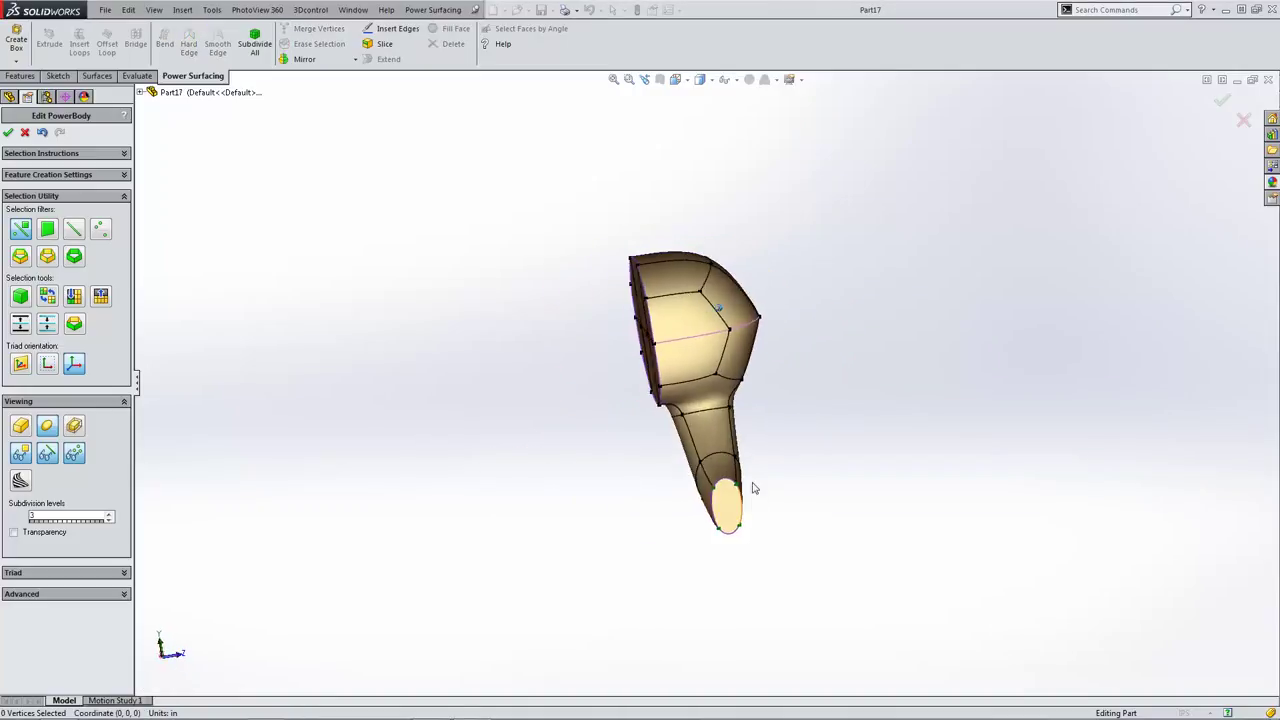
scroll(725, 470, "down", 3)
scroll(725, 470, "up", 4)
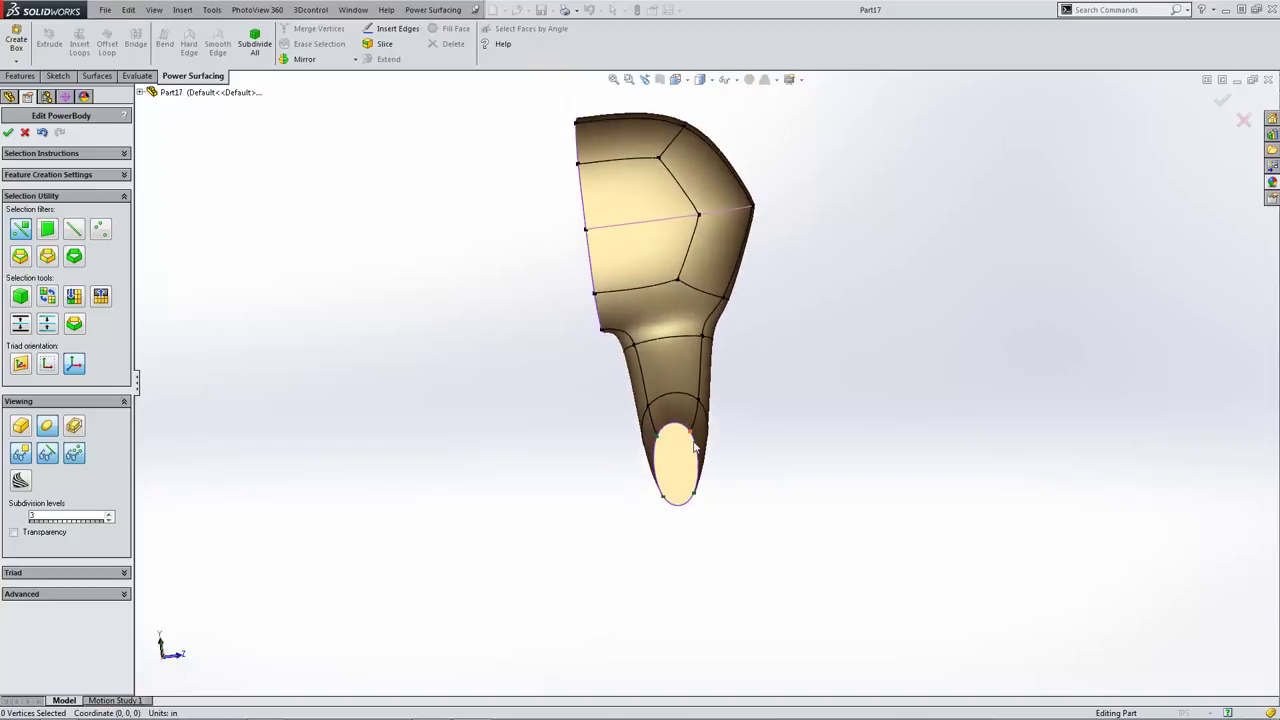
key("ctrl+3")
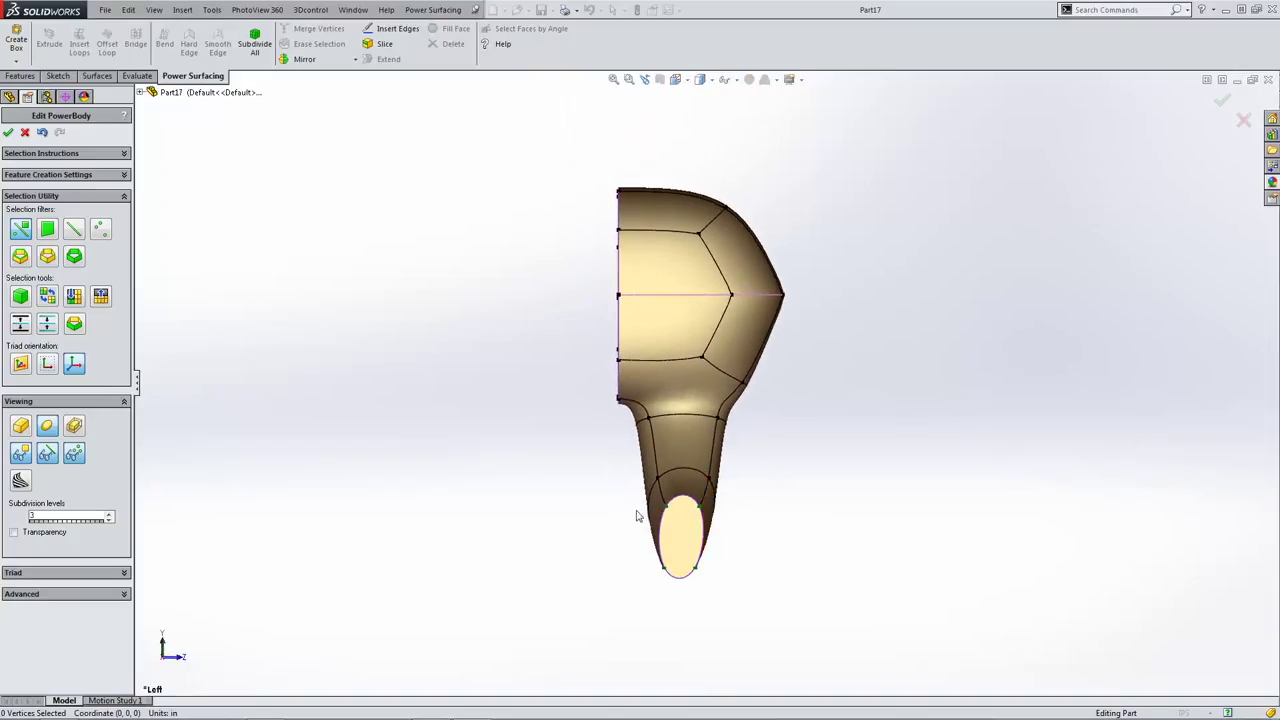
scroll(712, 518, "down", 1)
left_click(675, 491)
left_click(676, 589, "ctrl")
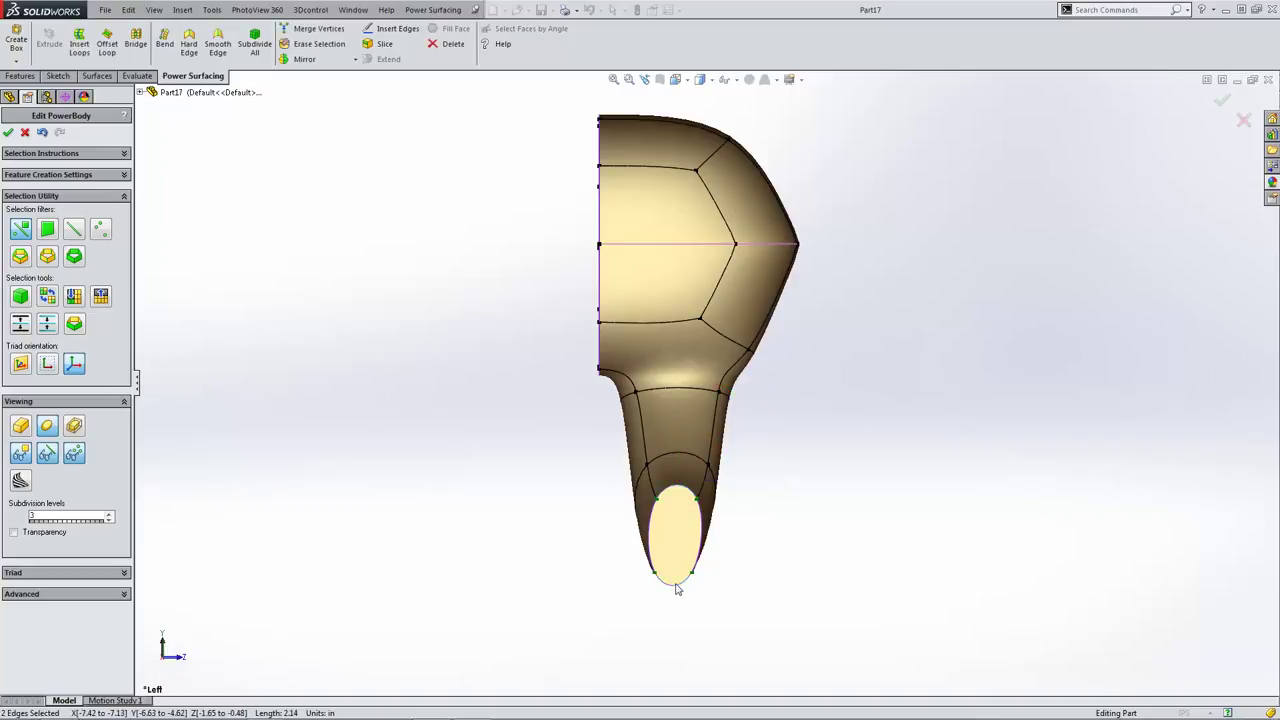
left_click_drag(674, 441, 674, 495)
left_click(749, 550)
- Widen the handle's end face by scaling its two side edges apart horizontally
left_click(703, 536)
left_click(651, 537, "ctrl")
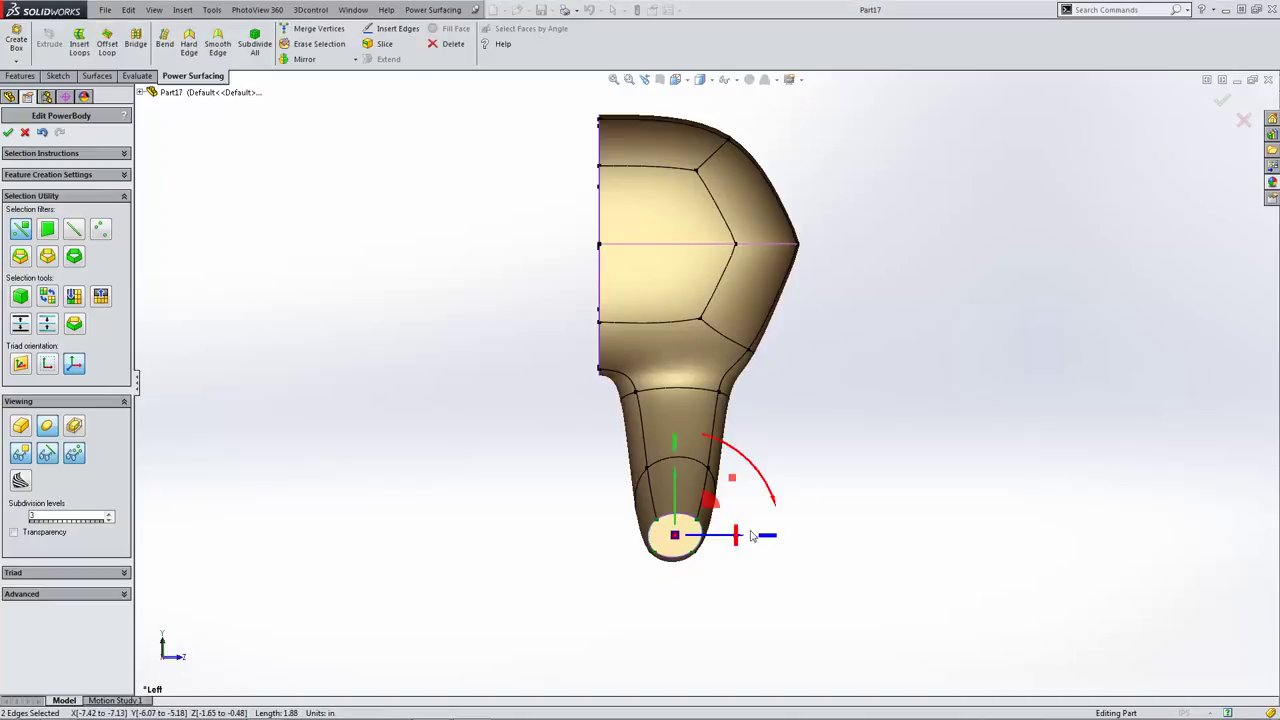
left_click_drag(770, 540, 847, 541)
- Lower the bottom edge of the handle's end face and pull its two upper corner vertices inward
left_click(689, 561)
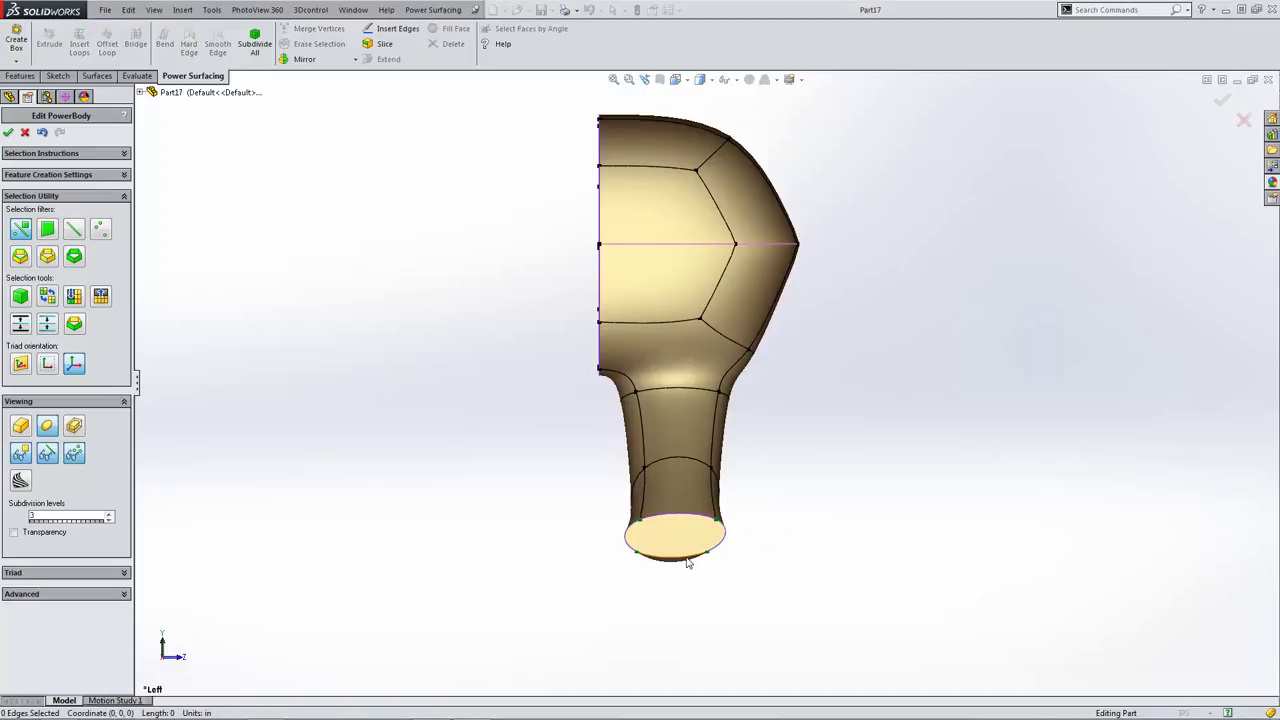
left_click_drag(671, 525, 671, 540)
left_click(784, 530)
left_click(719, 526)
left_click_drag(742, 491, 693, 500)
left_click(638, 523)
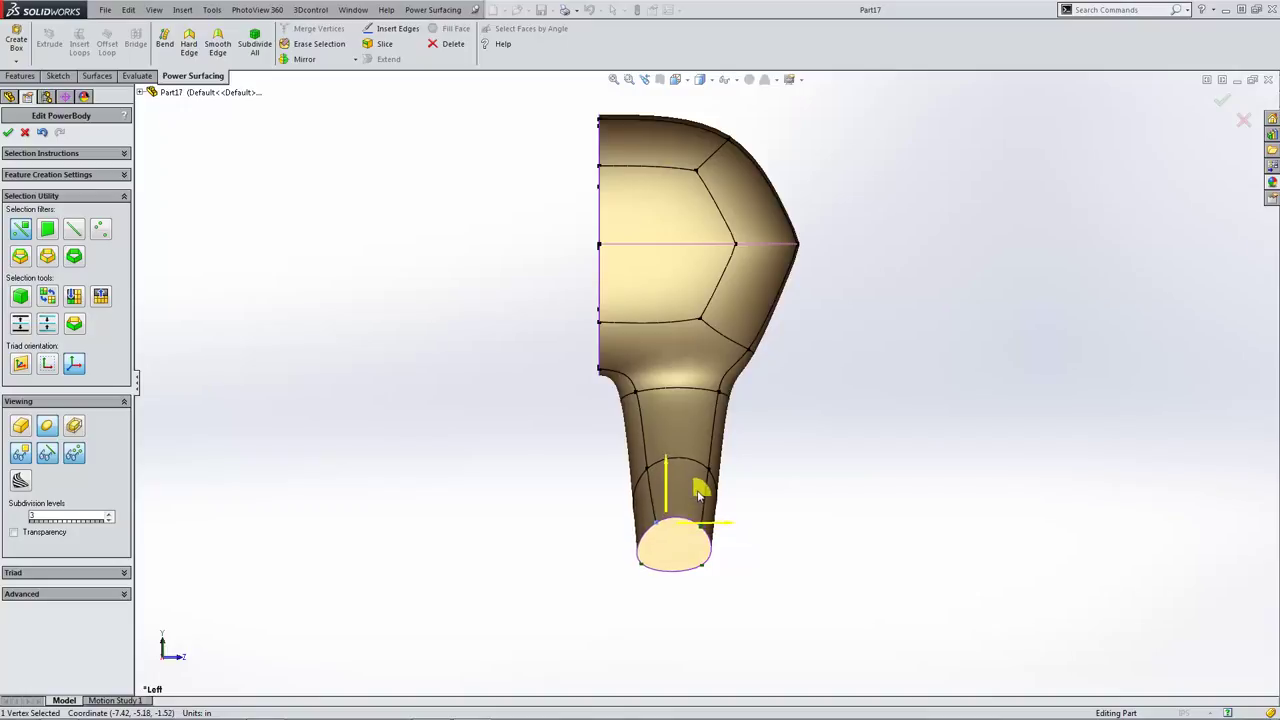
- Move the end face's two lower corner vertices outward and down to give the handle's end a rounded triangular outline
left_click(711, 568)
left_click(706, 568)
left_click_drag(732, 530, 782, 545)
left_click(665, 574)
left_click(652, 570)
left_click_drag(678, 542, 658, 597)
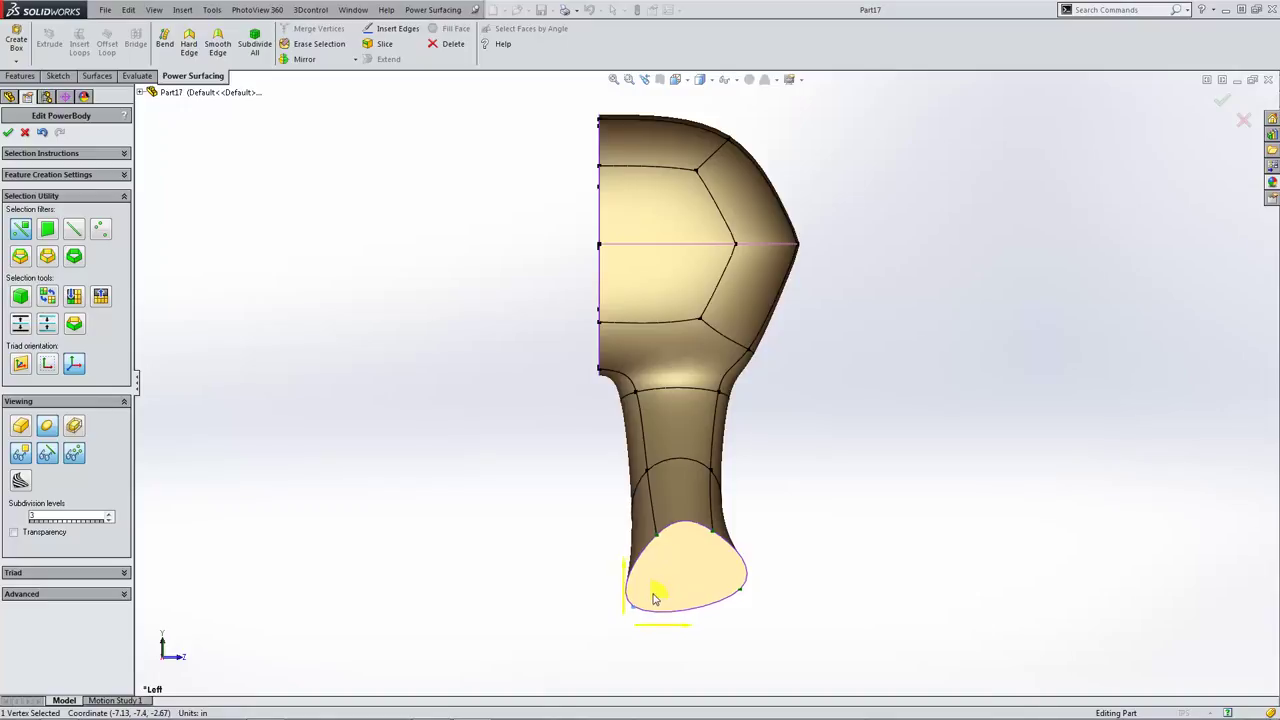
left_click(815, 481)
- In the front view, move the four vertices at the handle's end downward and toward the body, and rotate them to curve the handle
key("ctrl+7")
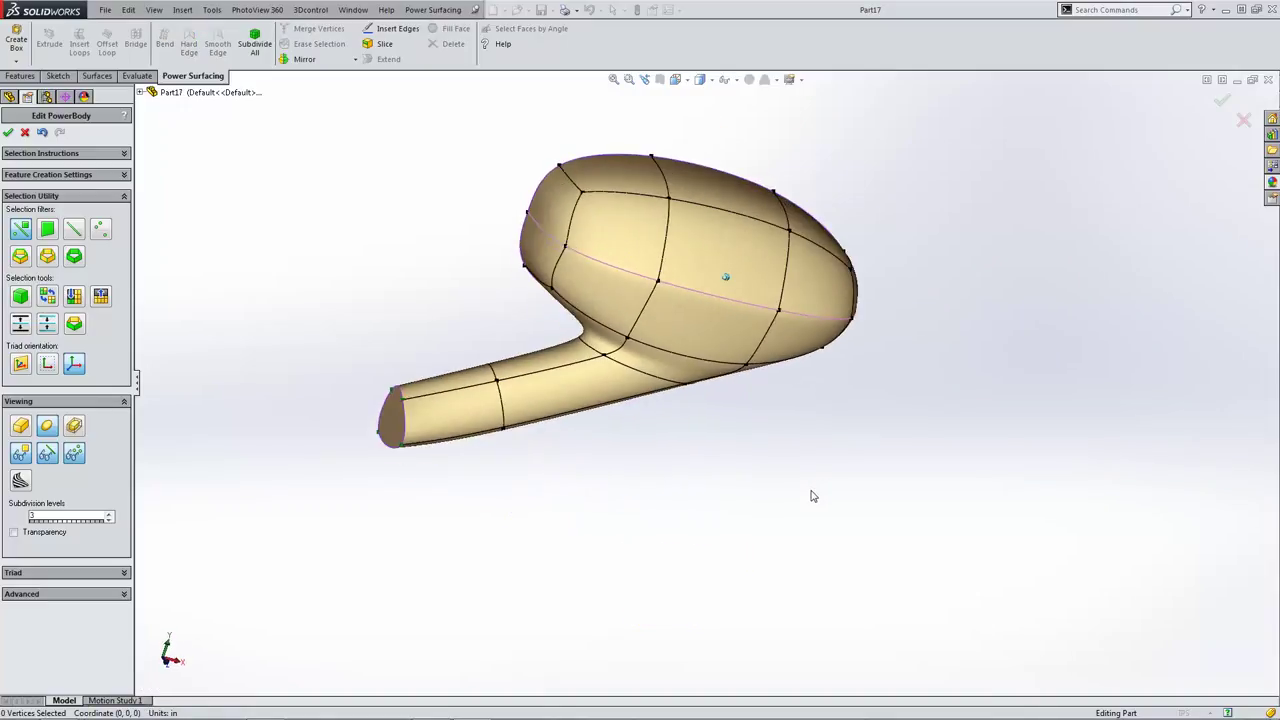
key("ctrl+1")
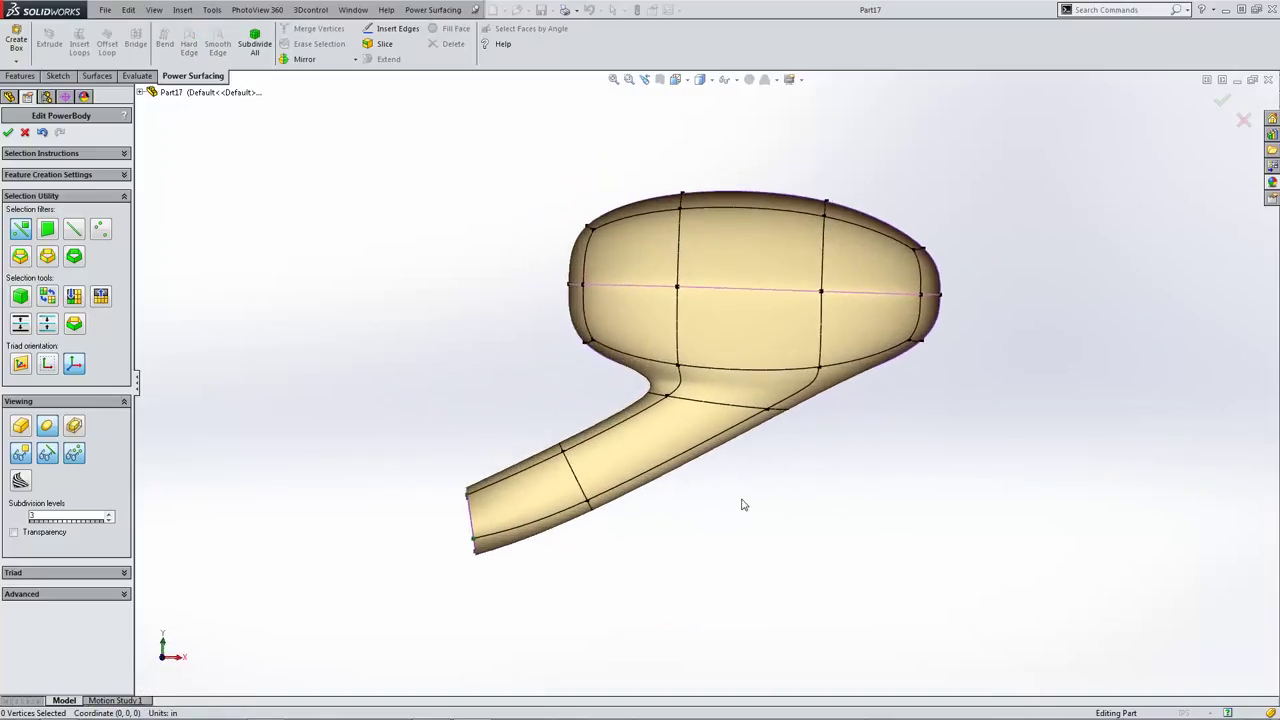
left_click_drag(487, 418, 606, 552)
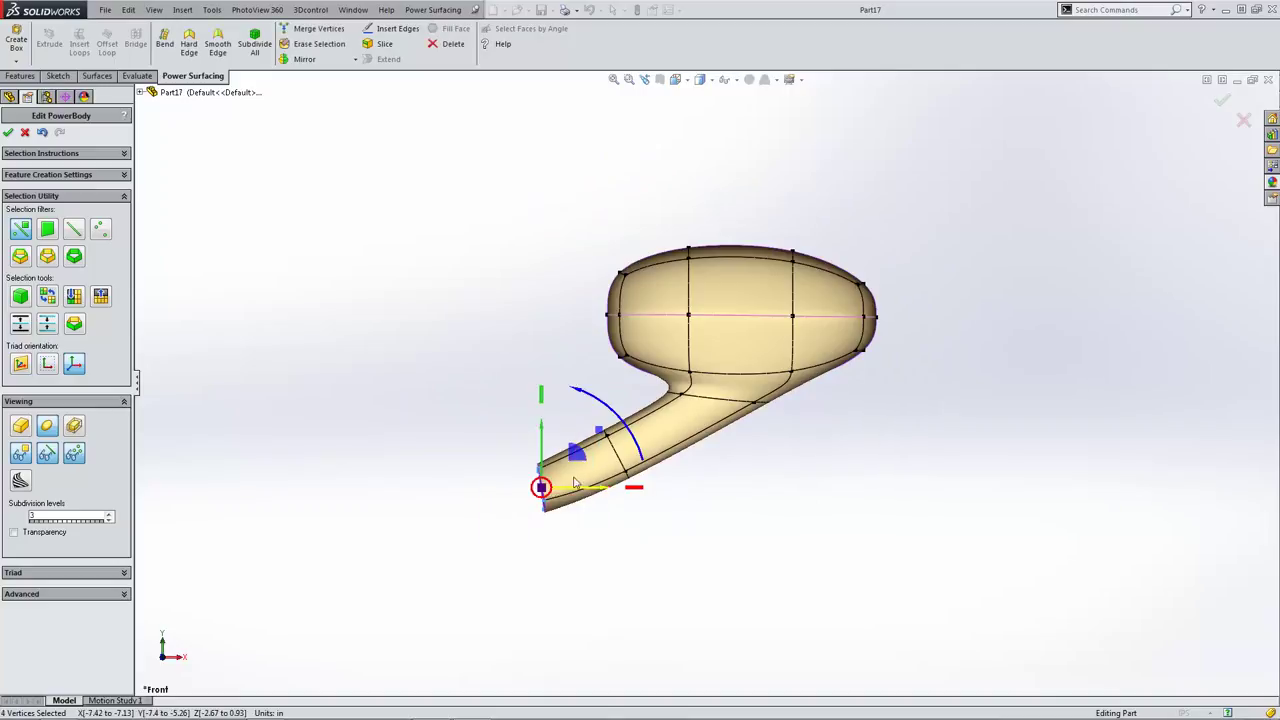
left_click_drag(583, 454, 657, 510)
left_click(650, 466)
left_click_drag(642, 425, 693, 424)
left_click(689, 543)
- Inspect the reshaped body from the side, try to finish the PowerBody edit, and decline to continue with the problem faces
key("Right")
key("Right")
key("Right")
key("Right")
key("Left")
key("Left")
key("Right")
key("Right")
key("Right")
key("Right")
key("Right")
key("Right")
key("Right")
key("Right")
left_click(9, 133)
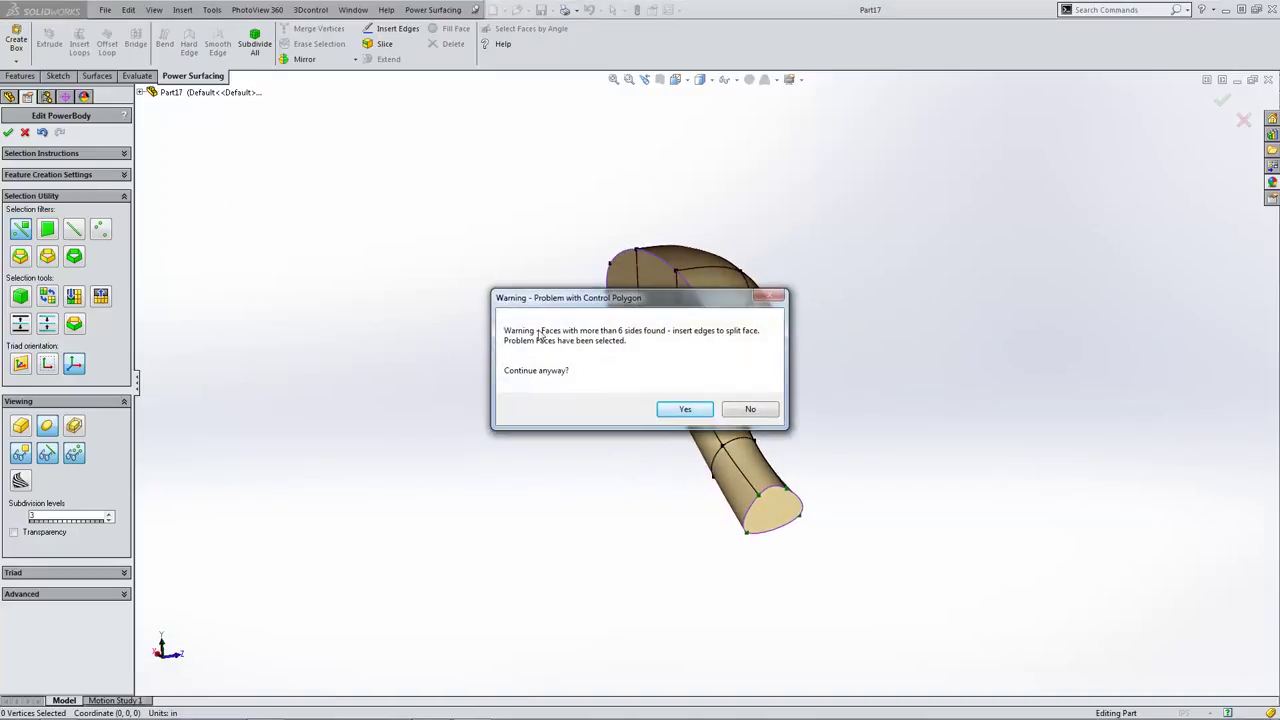
left_click(748, 412)
- Insert an edge across the large many-sided face beside the handle's base, from its vertex on the flat back's rim to the opposite upper vertex
key("Right")
key("Right")
key("Right")
key("Right")
key("Left")
key("Left")
key("Left")
key("Left")
key("Up")
key("Up")
key("Up")
key("Up")
left_click(790, 490)
scroll(753, 338, "down", 3)
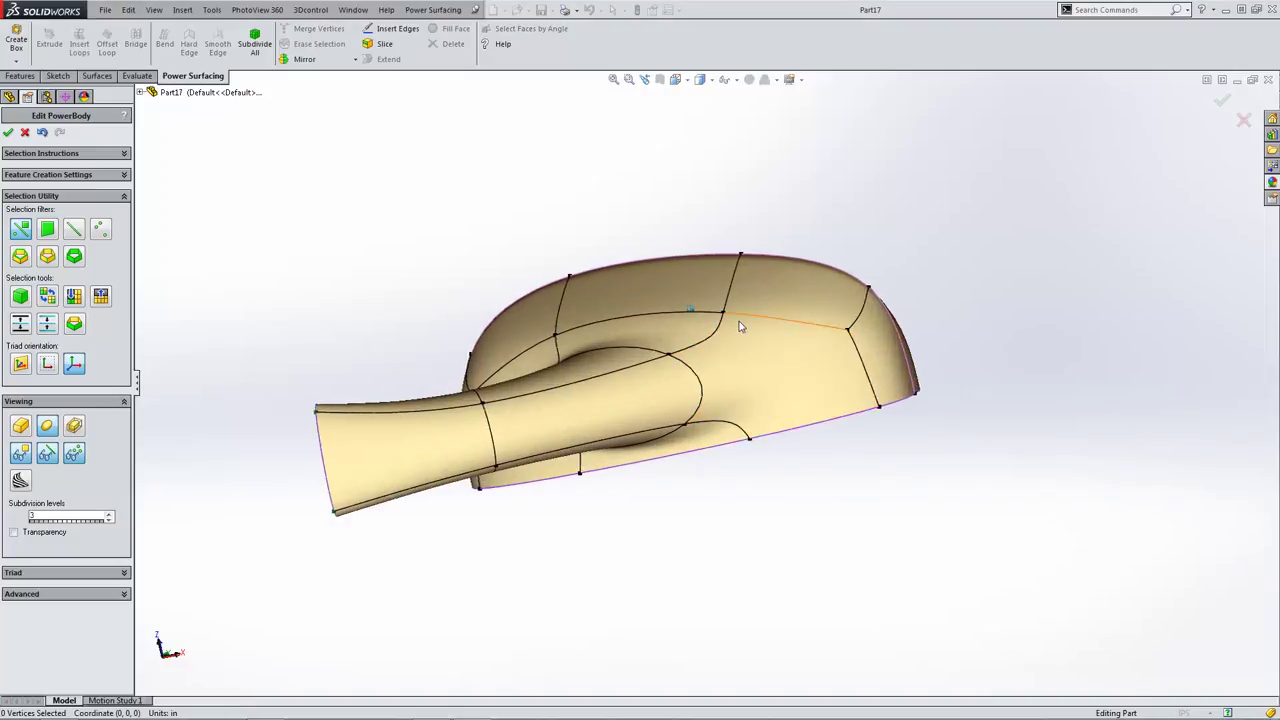
scroll(740, 326, "down", 1)
scroll(710, 372, "down", 1)
scroll(703, 371, "down", 1)
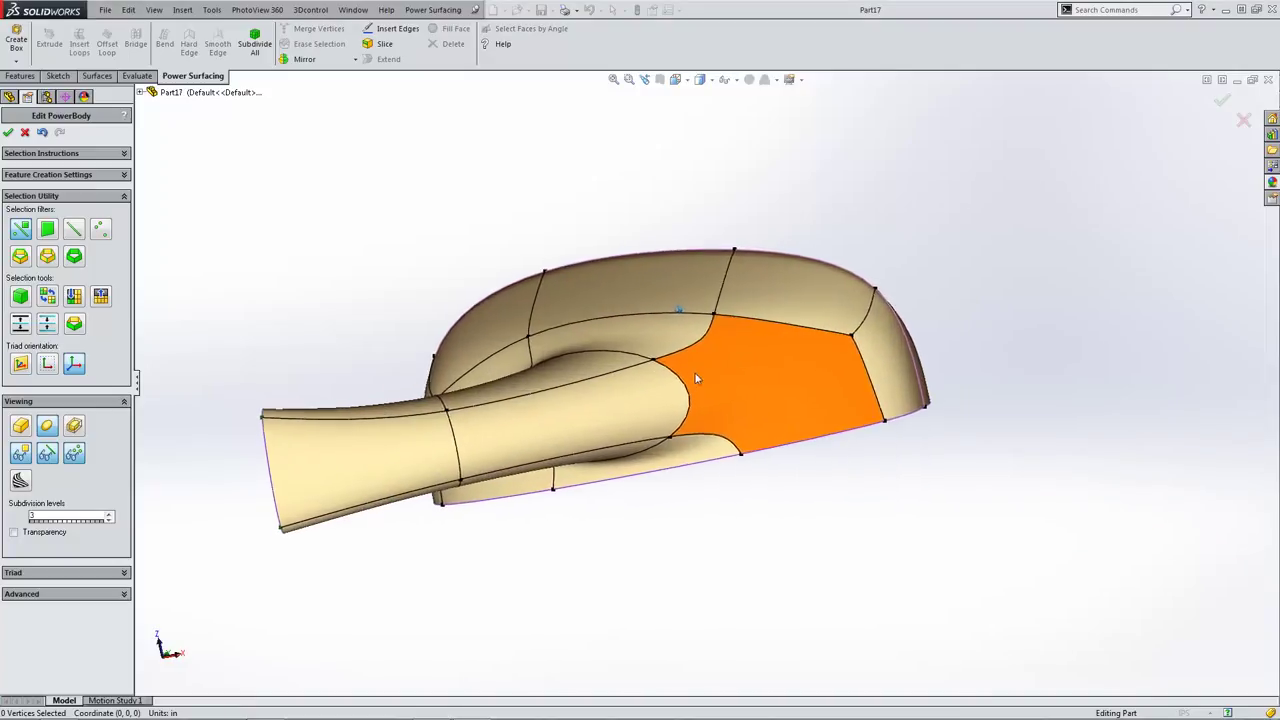
left_click(397, 28)
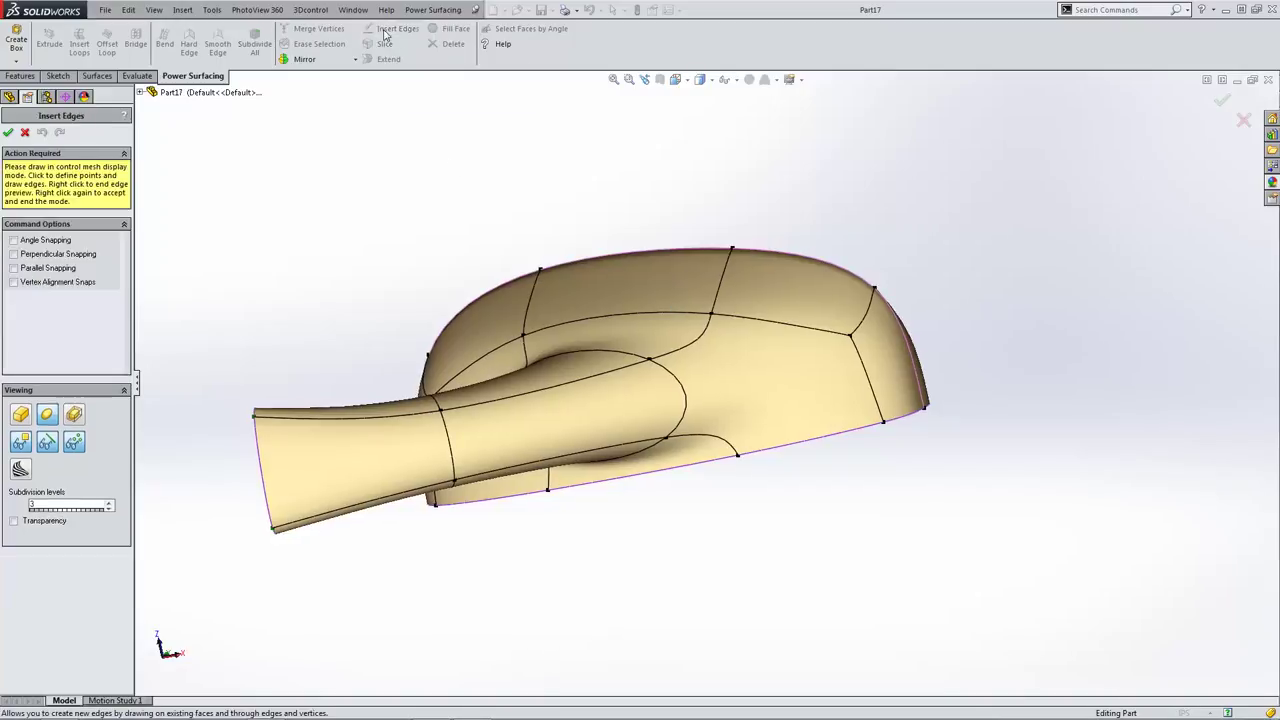
left_click(738, 457)
left_click(712, 314)
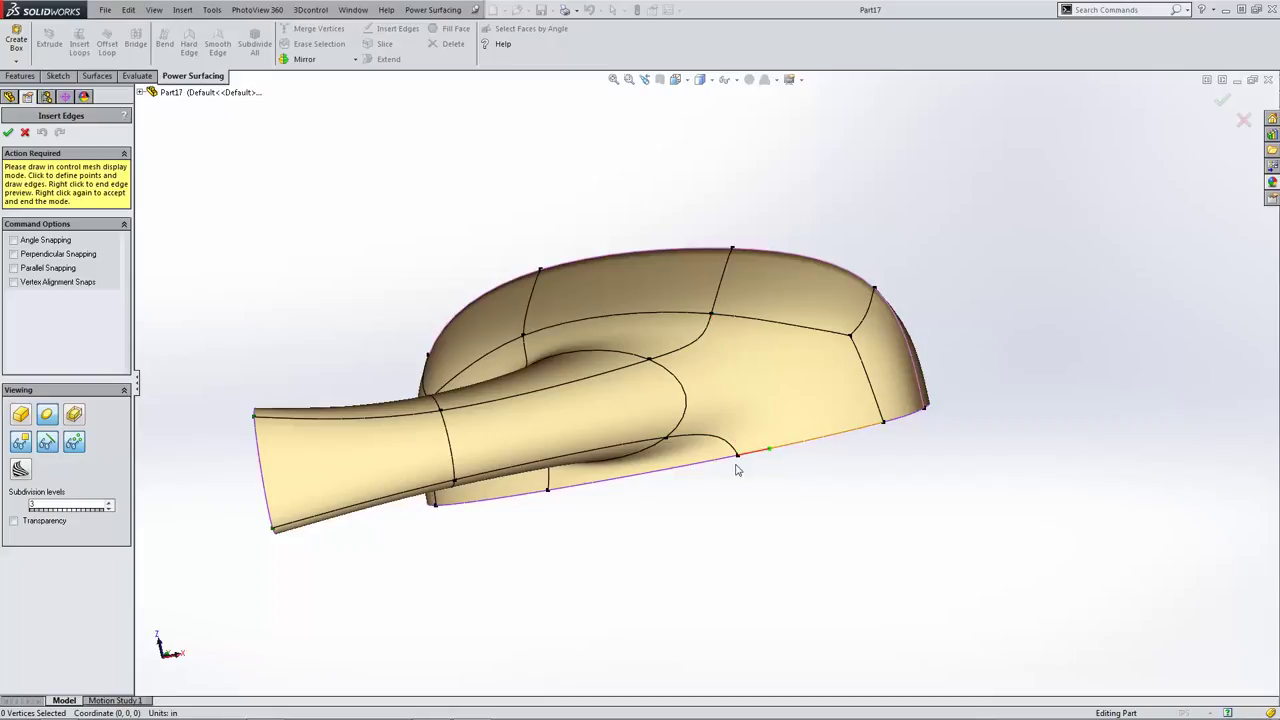
left_click(849, 347)
- Insert a second edge splitting the many-sided face on the other side of the handle's base, and finish the PowerBody edit
middle_click_drag(851, 490, 744, 481)
left_click(693, 356)
left_click(791, 444)
middle_click_drag(837, 505, 806, 460)
middle_click_drag(749, 336, 764, 312)
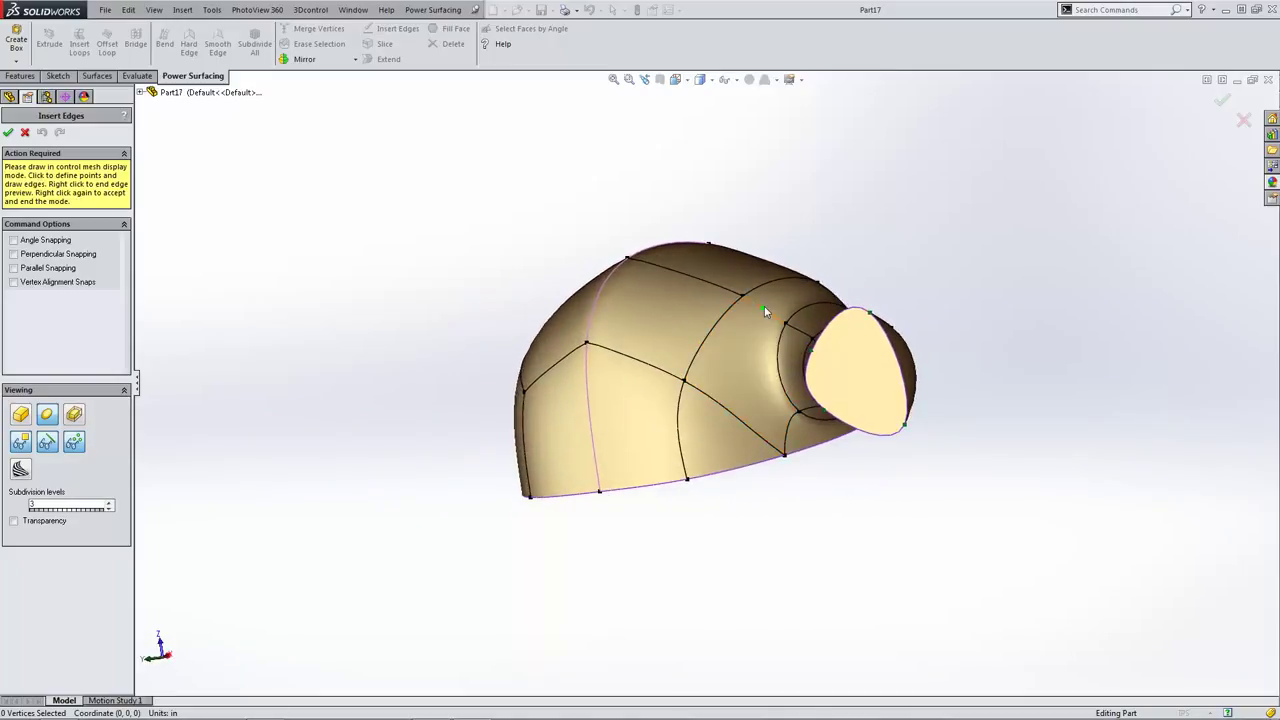
left_click(723, 320)
left_click(14, 135)
left_click(9, 134)
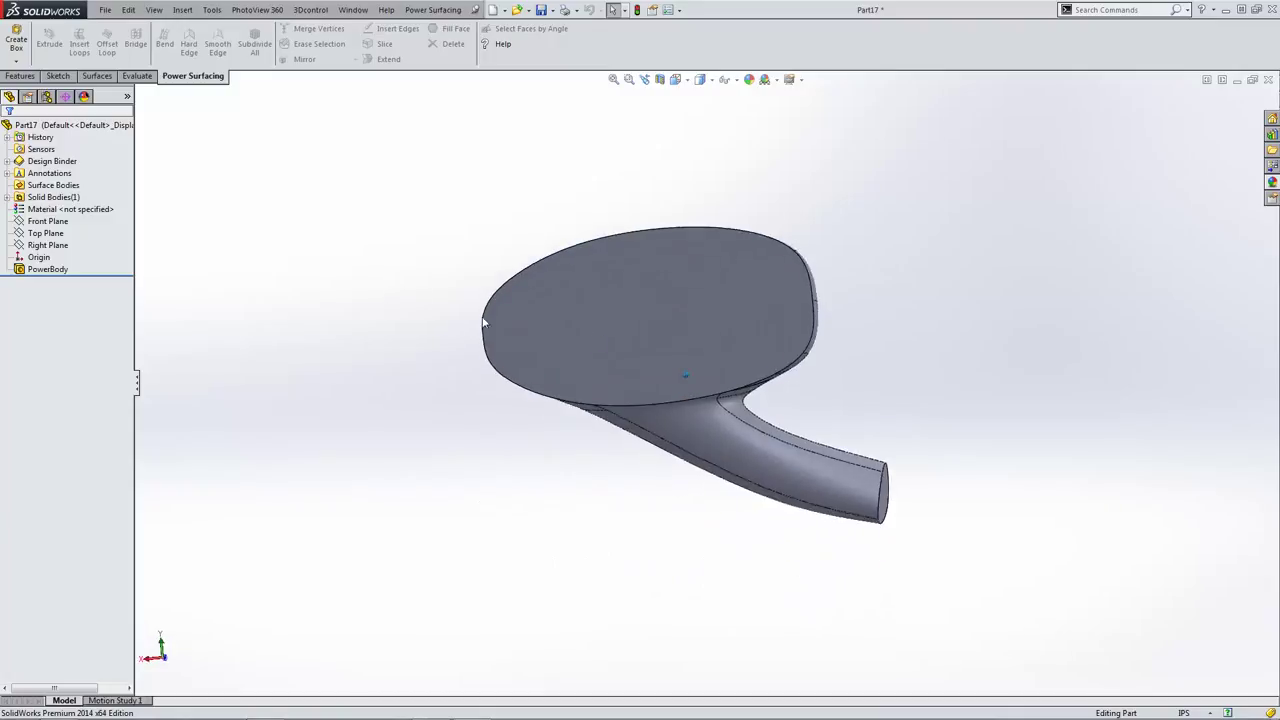
- Shell the solid body with a 0.10 in wall thickness, removing the large flat face and the handle's end face
left_click(599, 322)
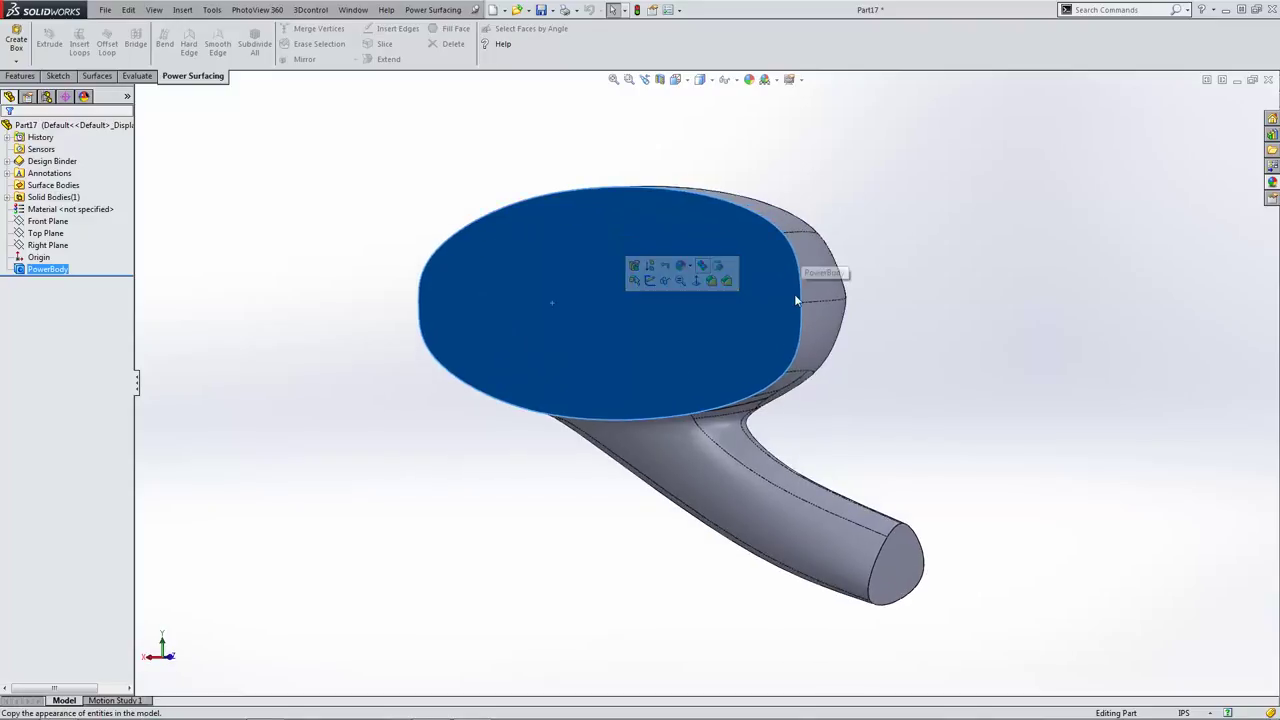
key("Escape")
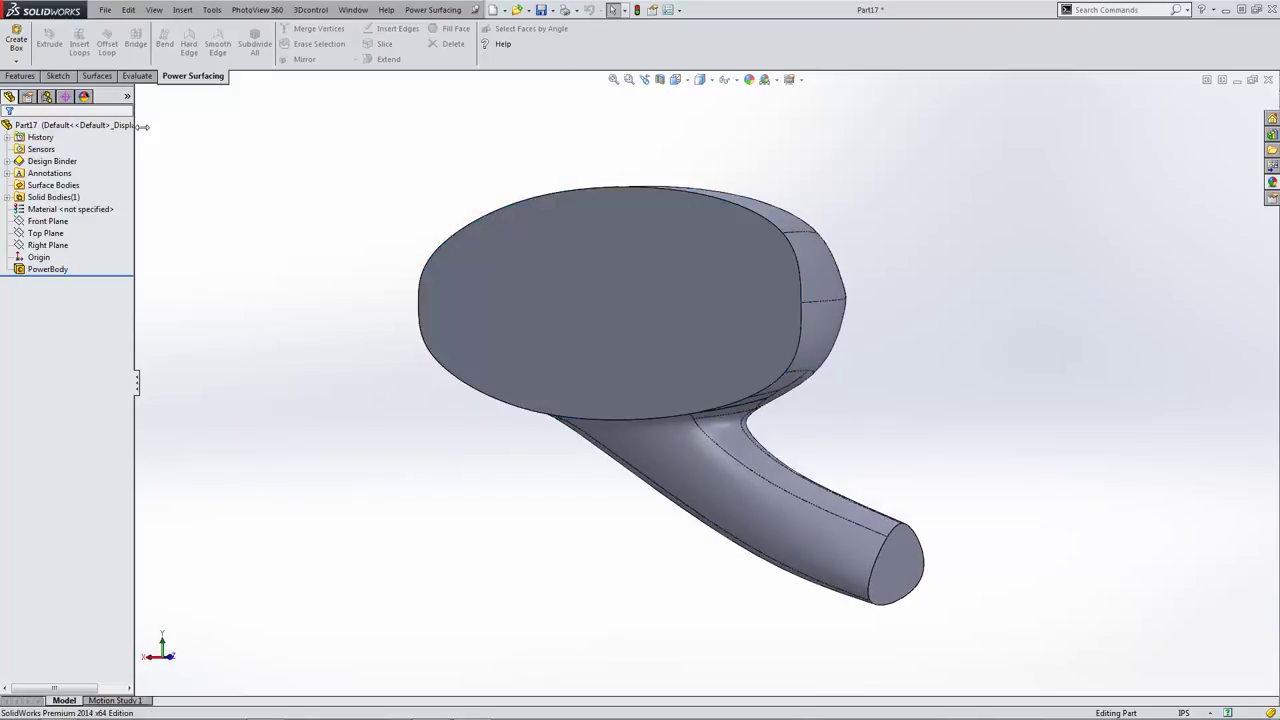
left_click(21, 76)
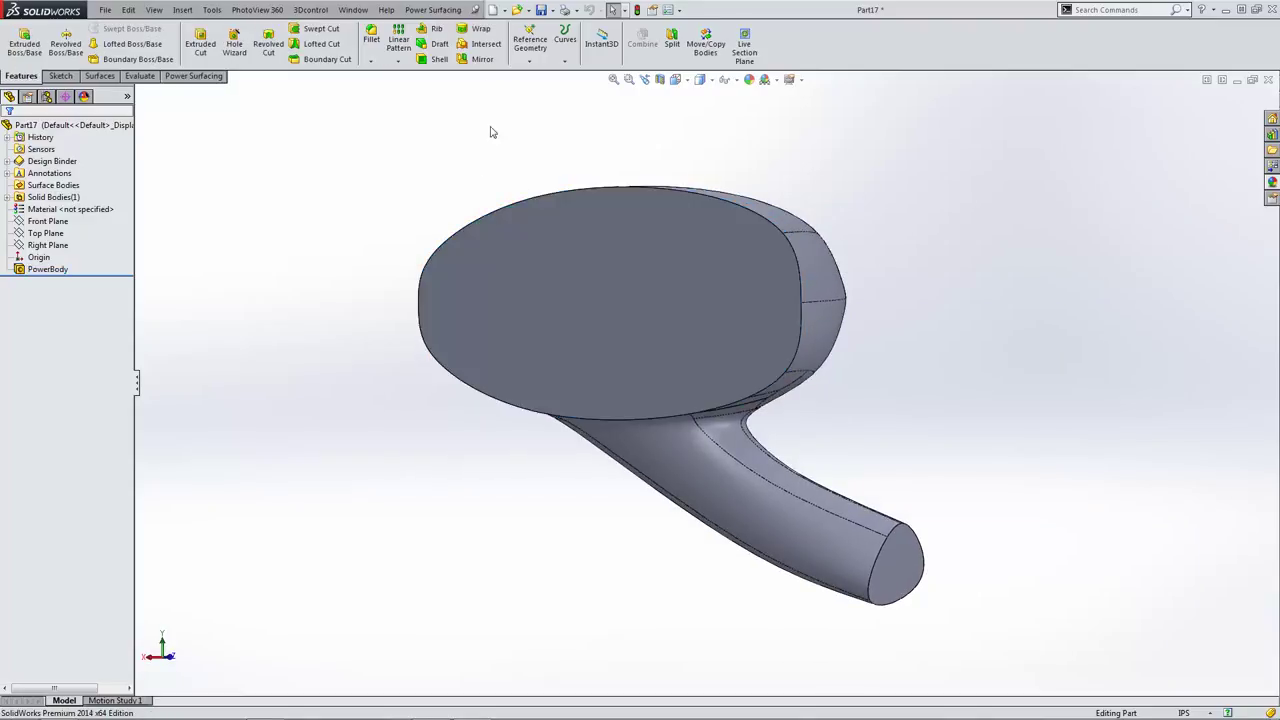
left_click(439, 59)
left_click(572, 254)
left_click(890, 572)
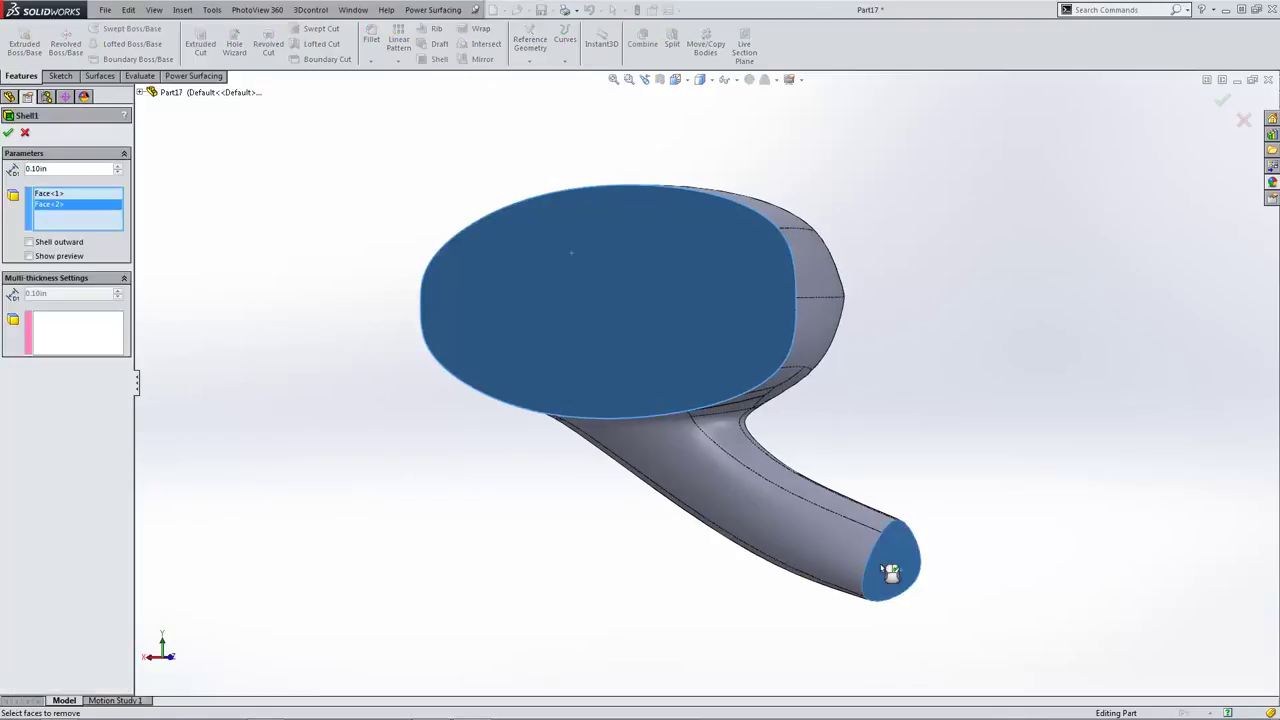
left_click(9, 134)
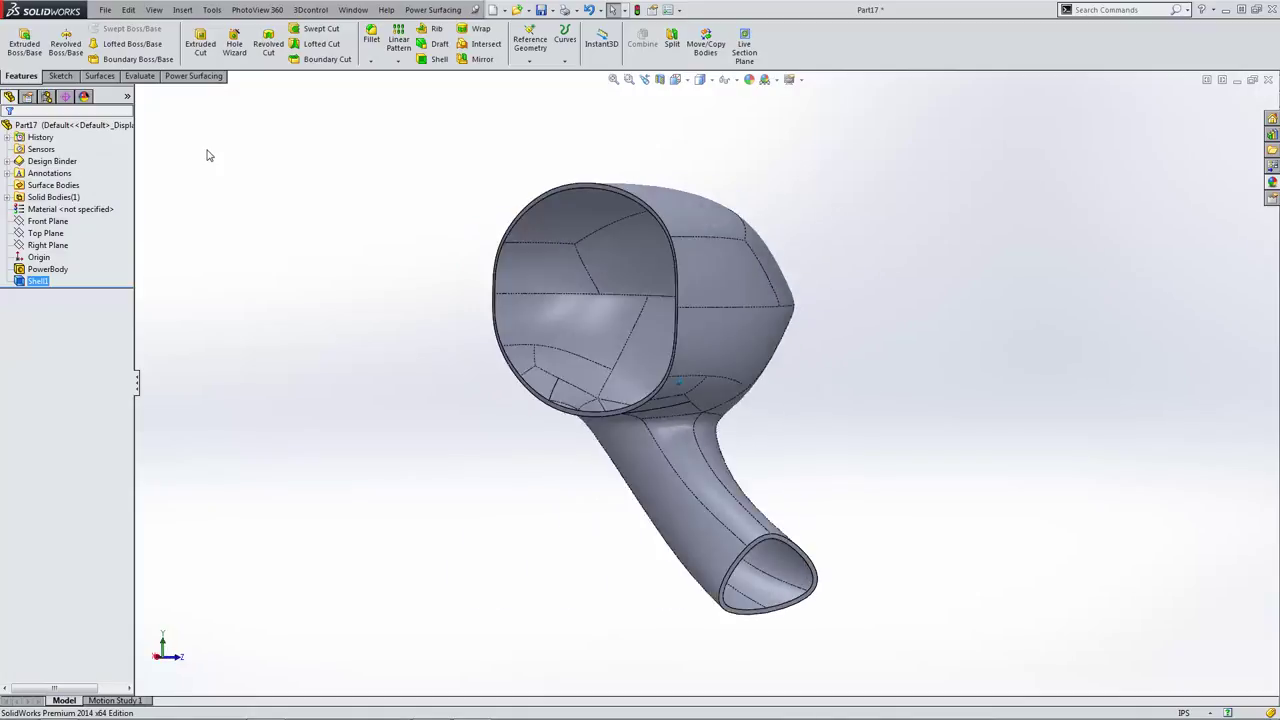
- Examine the inner surfaces and face boundaries of the shelled body up close
scroll(496, 293, "down", 4)
scroll(566, 306, "down", 4)
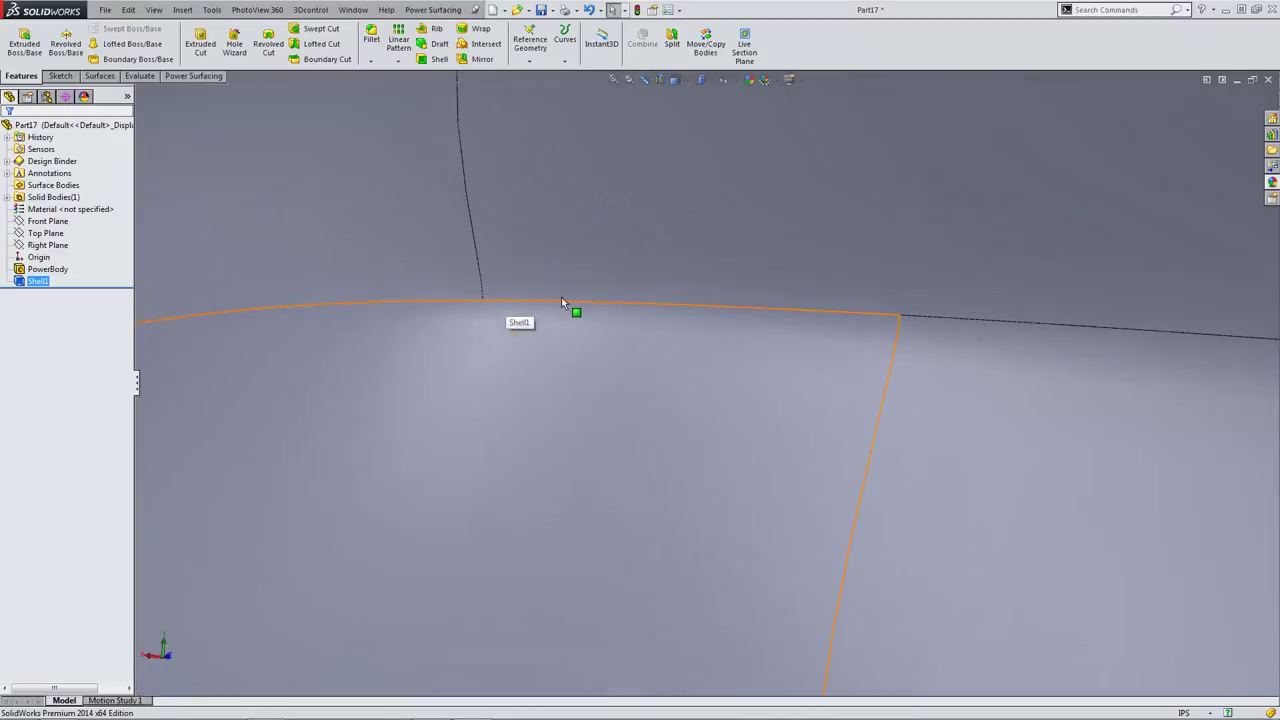
scroll(561, 297, "up", 6)
scroll(797, 368, "down", 6)
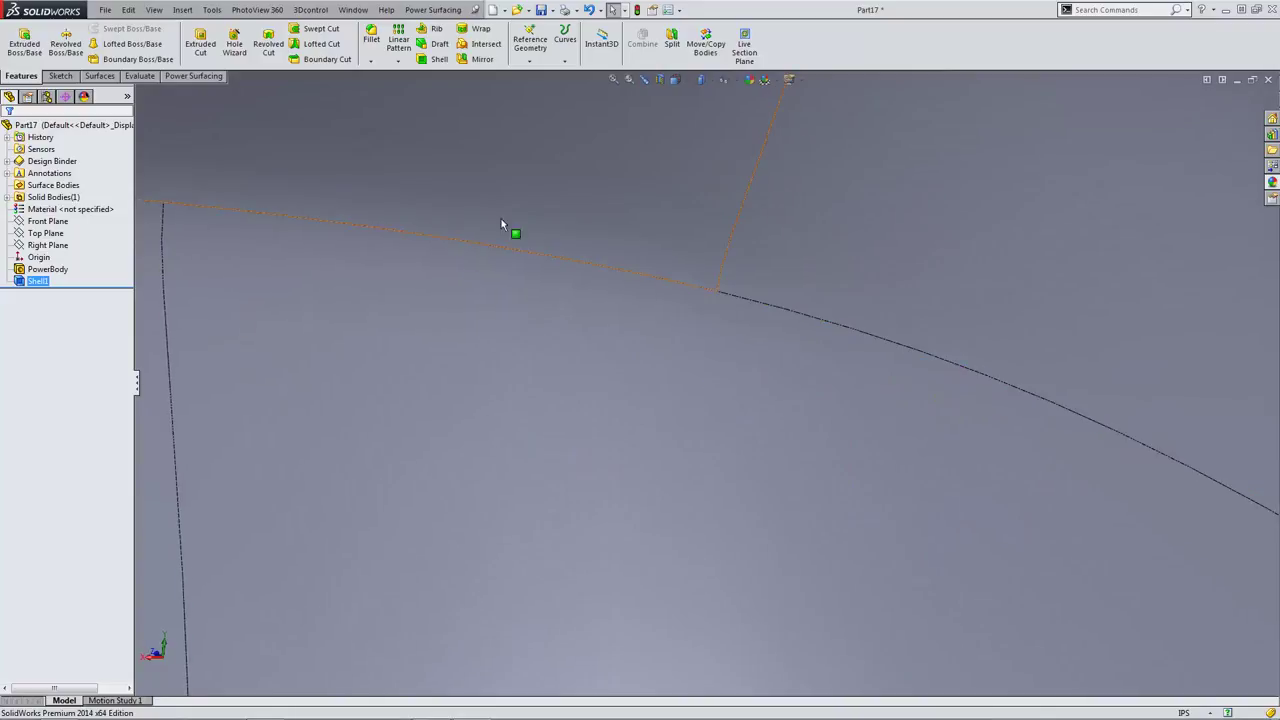
- Display the shelled body shaded without edge lines
scroll(841, 346, "up", 8)
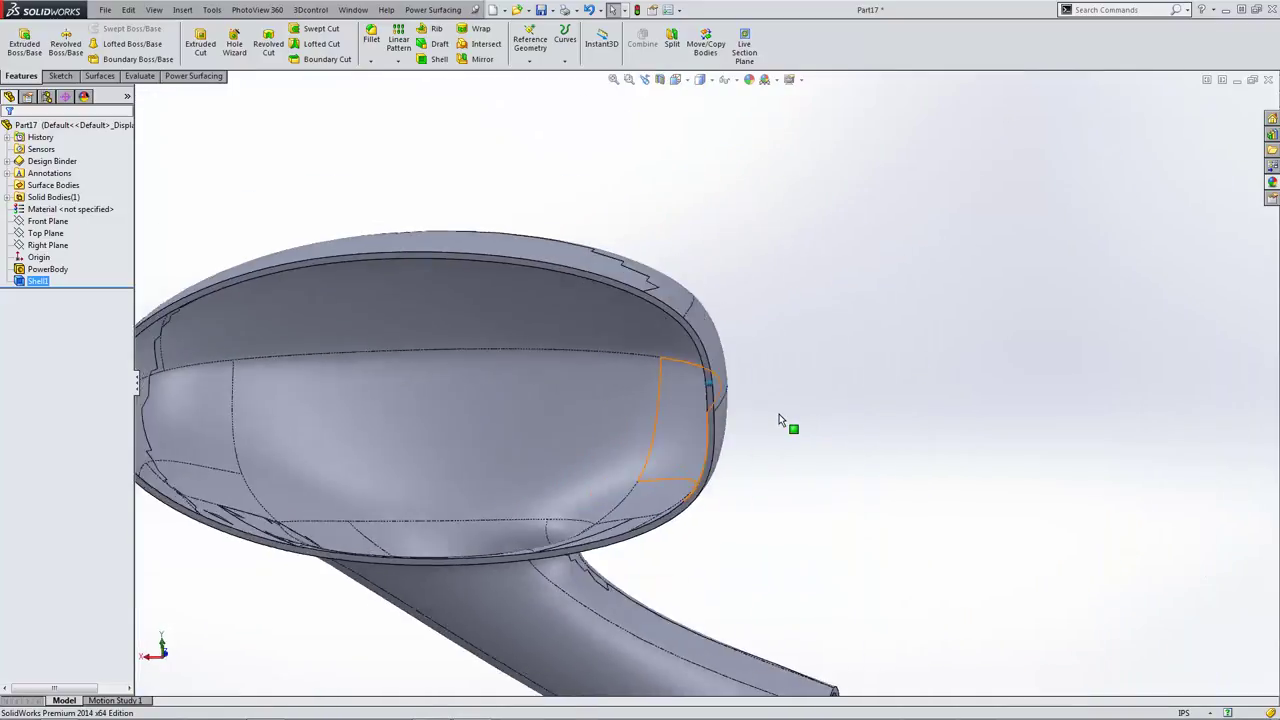
key("ctrl+shift+z")
key("ctrl+shift+z")
left_click(894, 495)
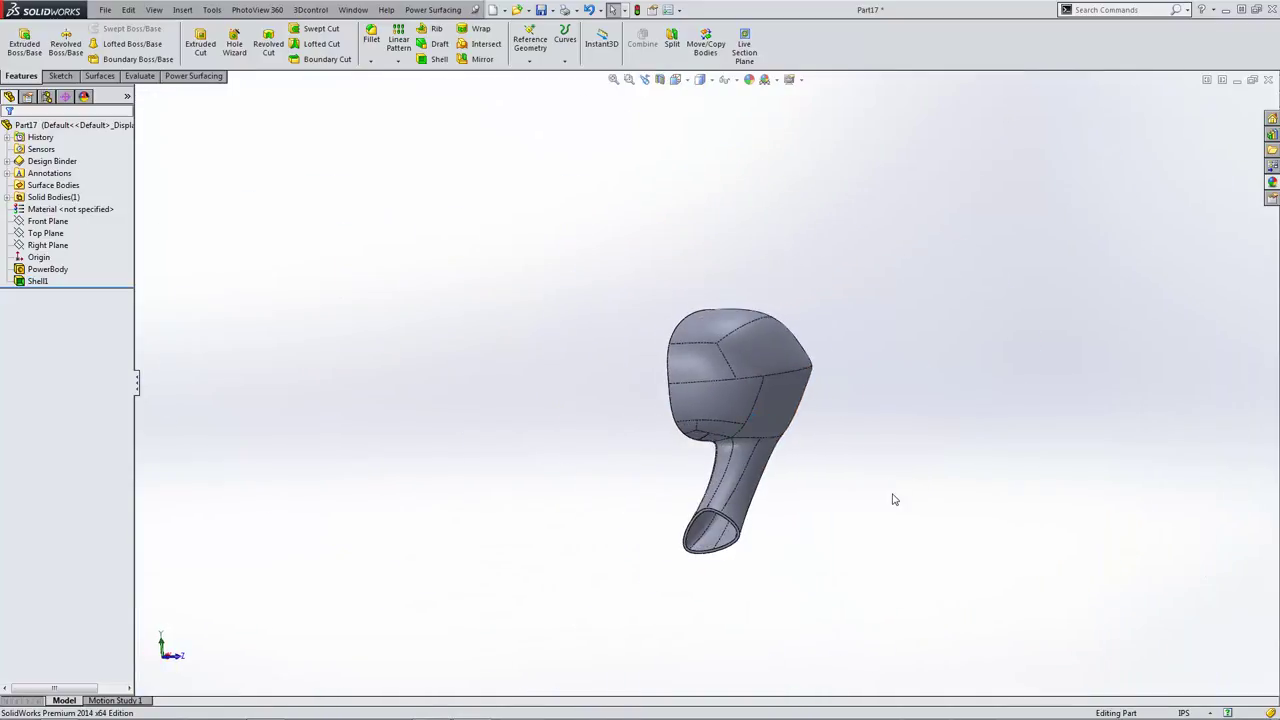
left_click(700, 79)
left_click(704, 126)
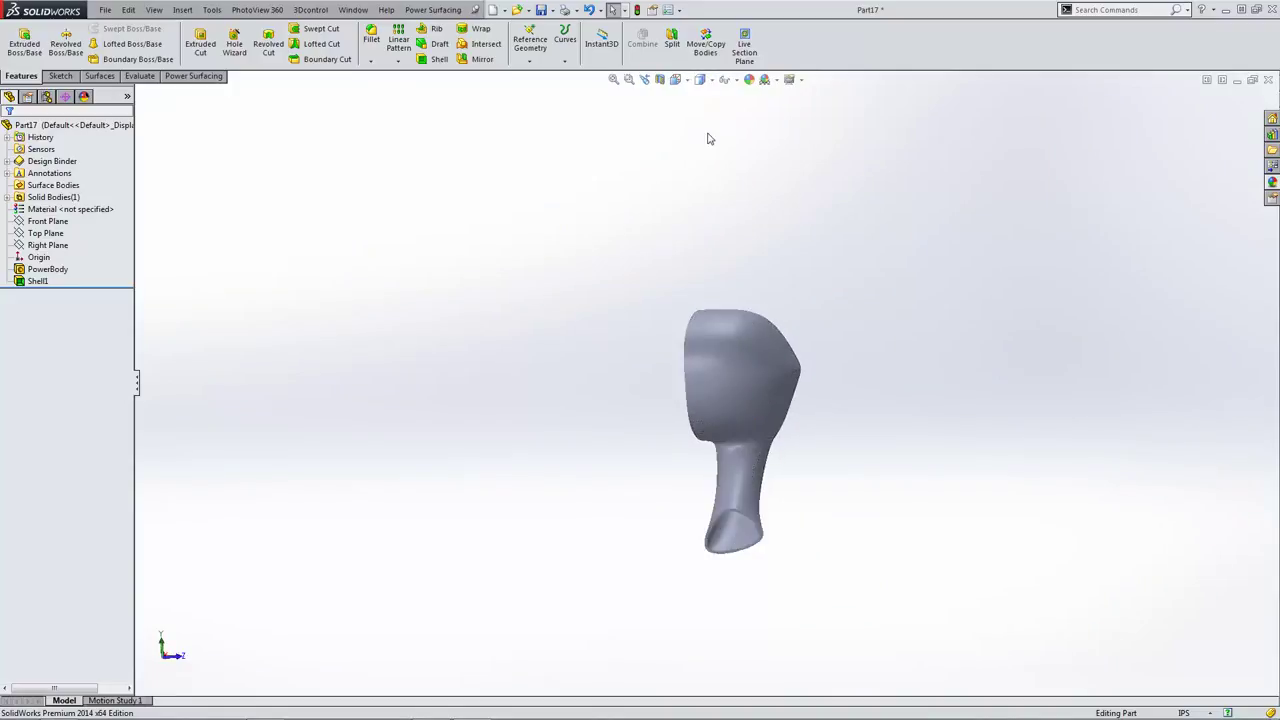
- Sketch two equal-looking circles on the shell's flat rim face, one above the opening's midline and one below it towards the handle end
scroll(790, 331, "down", 5)
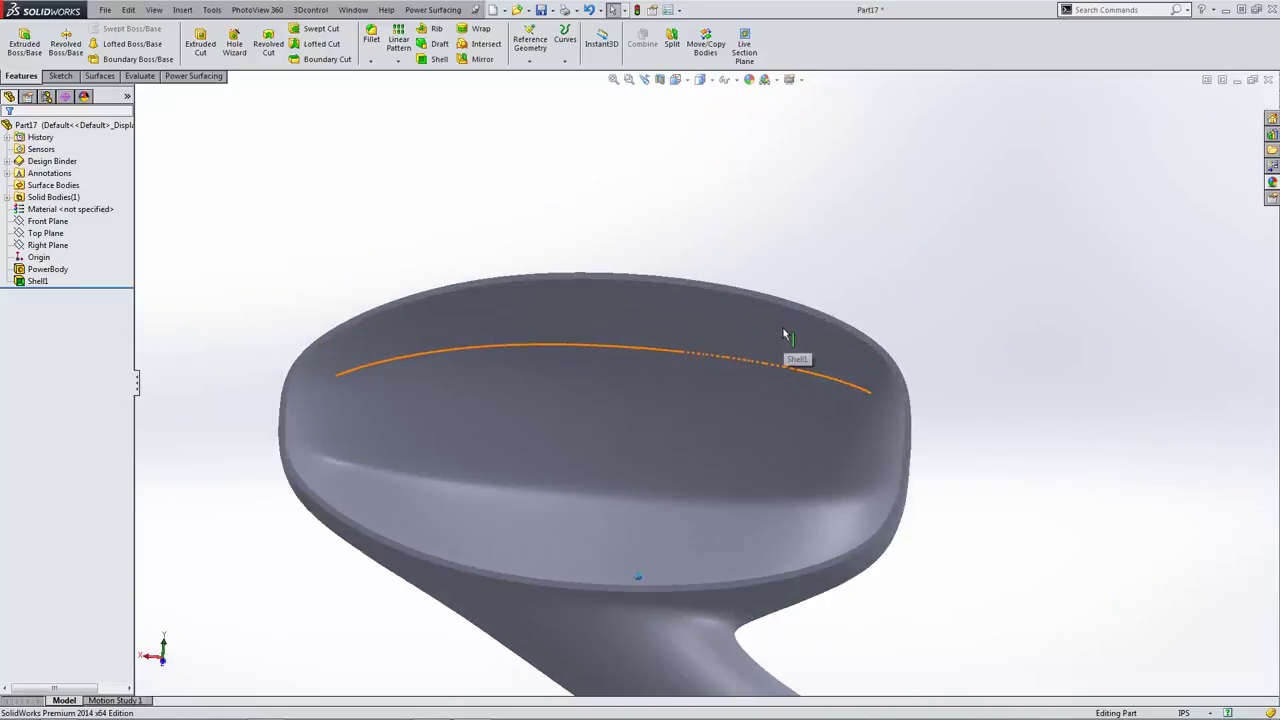
left_click(747, 302)
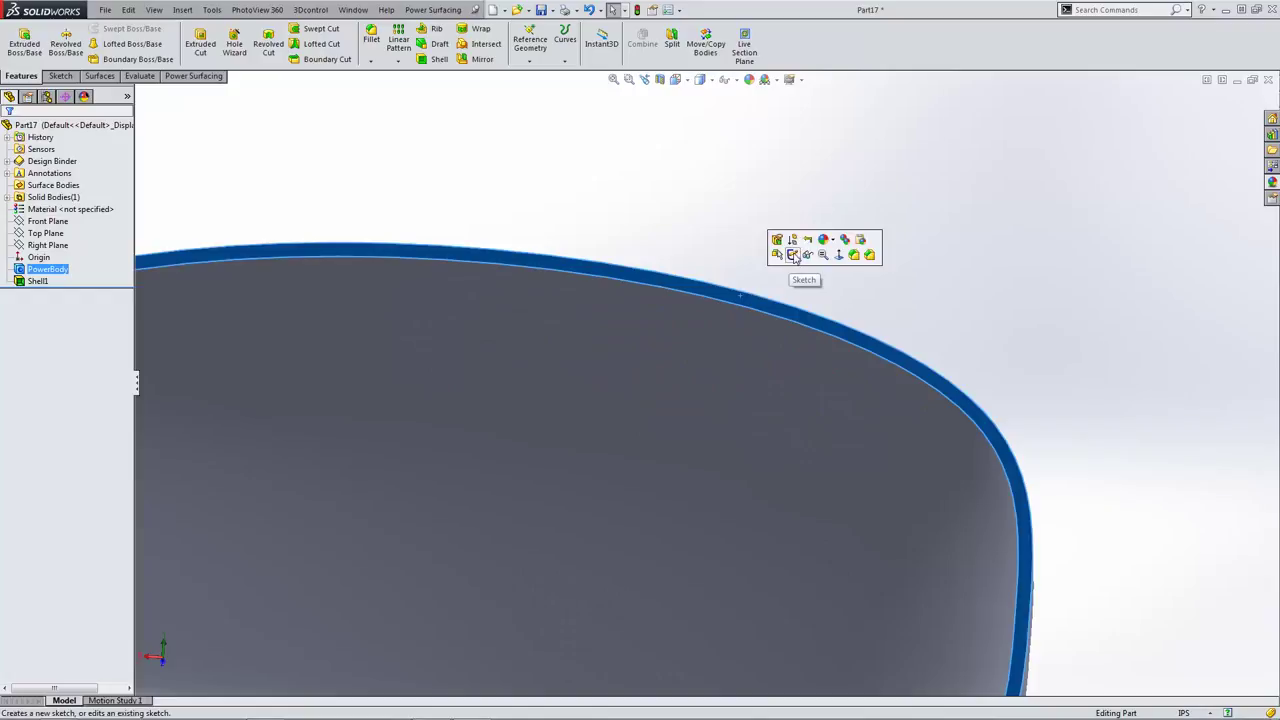
left_click(795, 259)
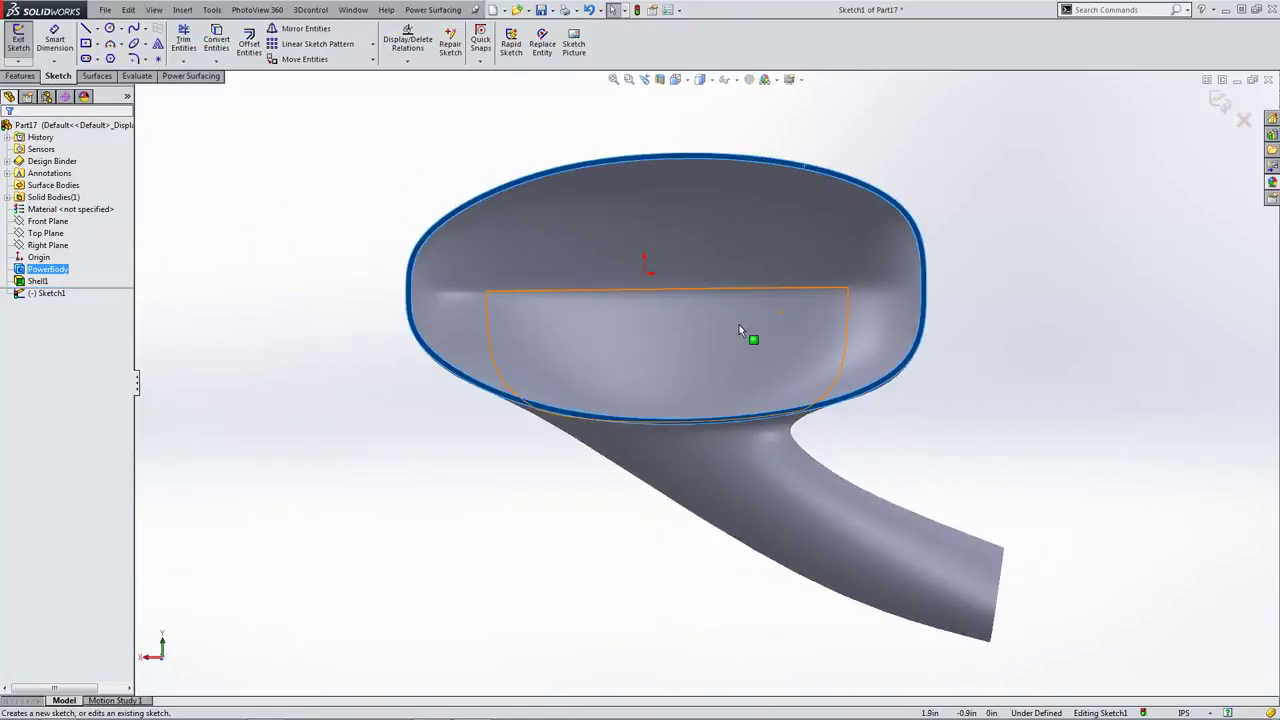
left_click(110, 28)
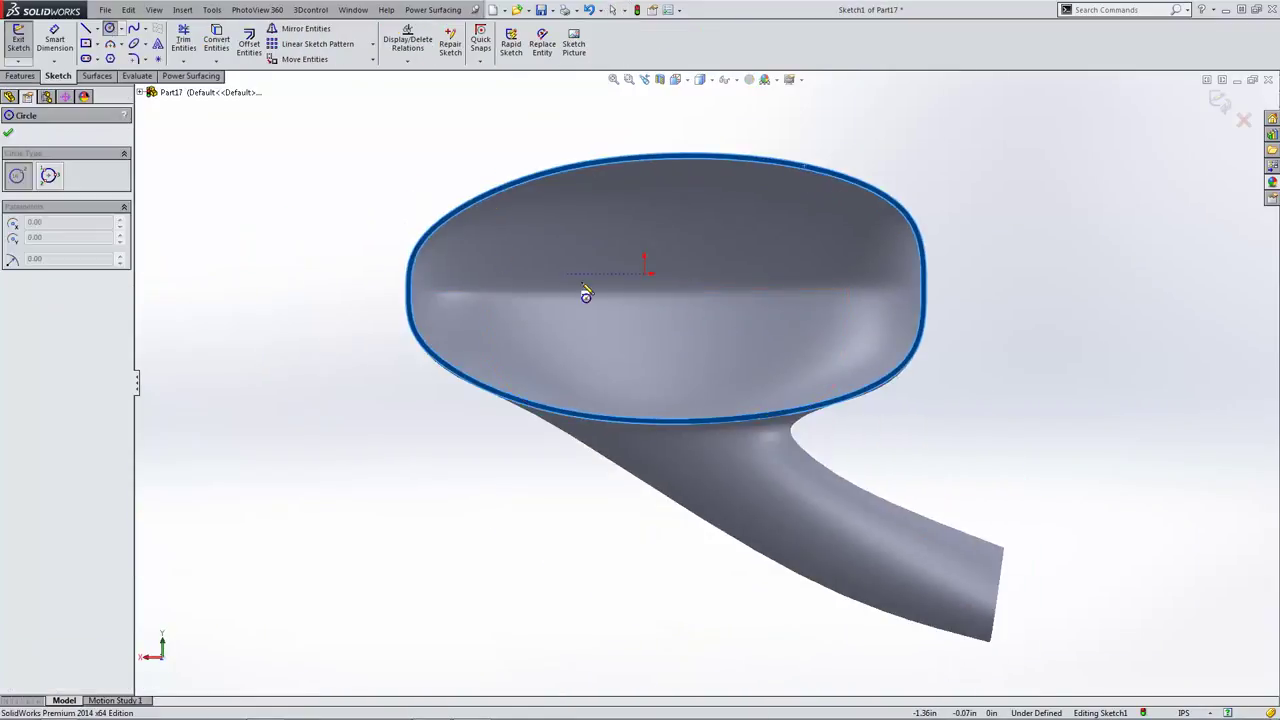
left_click(556, 256)
left_click(575, 271)
left_click(734, 329)
left_click(752, 346)
left_click(1216, 103)
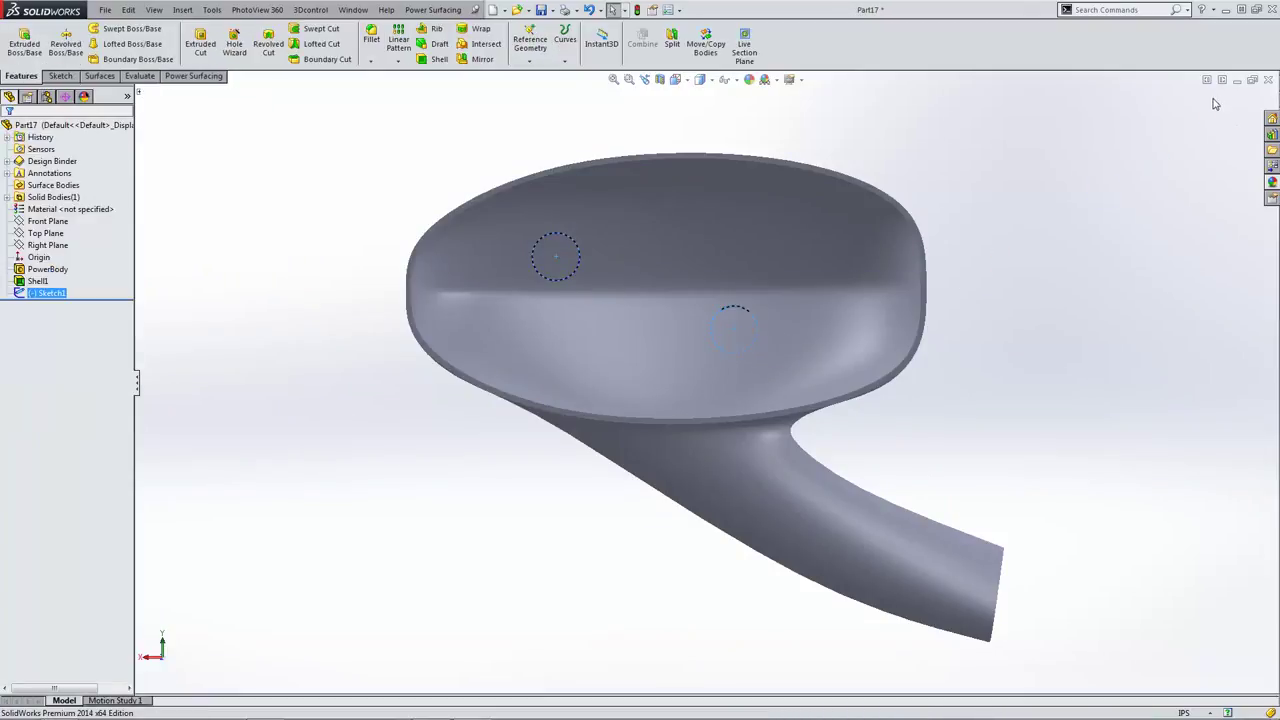
- Extrude both circles into the shell with the Up To Next end condition, merging them with the body
left_click(24, 43)
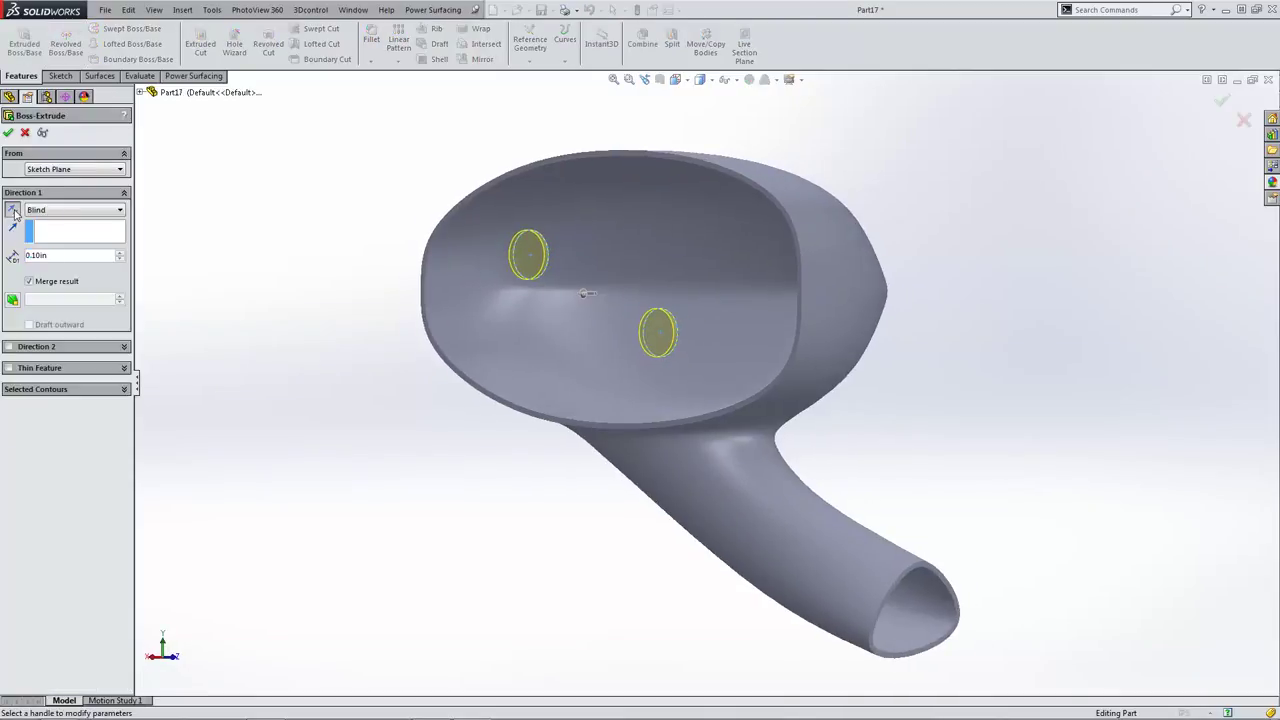
left_click(60, 210)
left_click(68, 242)
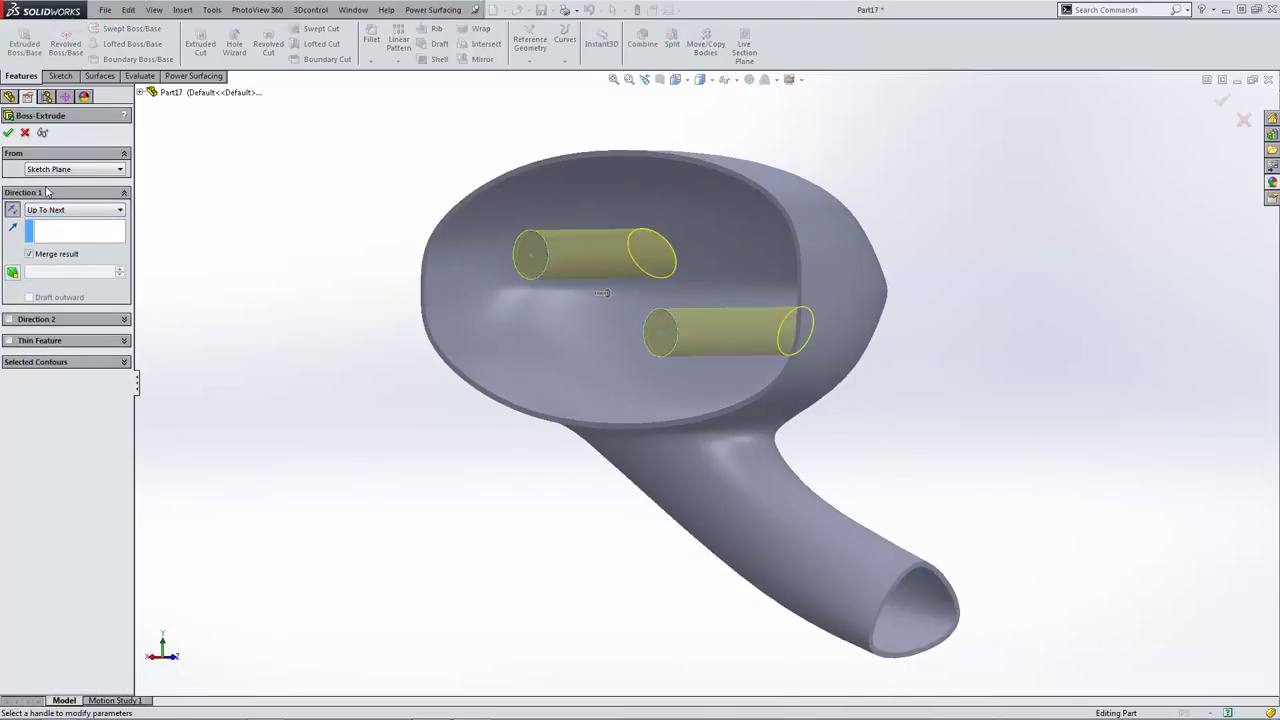
left_click(8, 133)
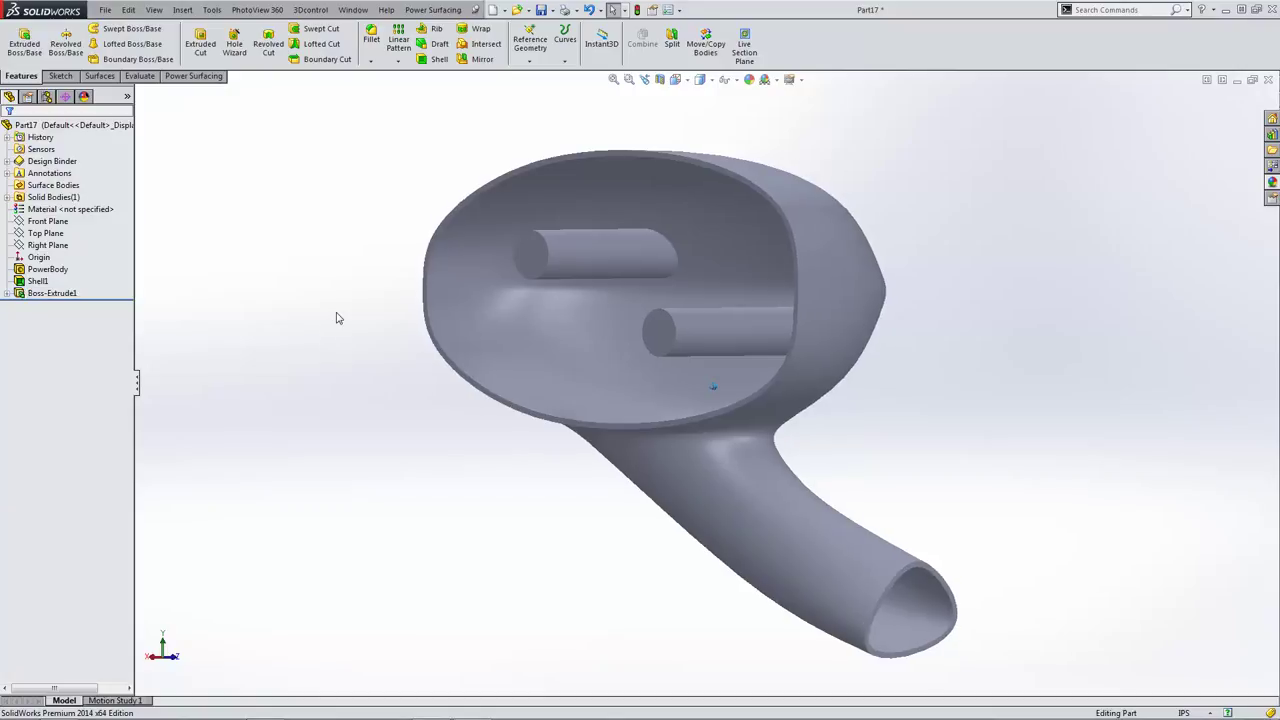
- Reopen the PowerBody for editing and pull the middle edge of the outer ridge further outward, away from the flat back
left_click(38, 270)
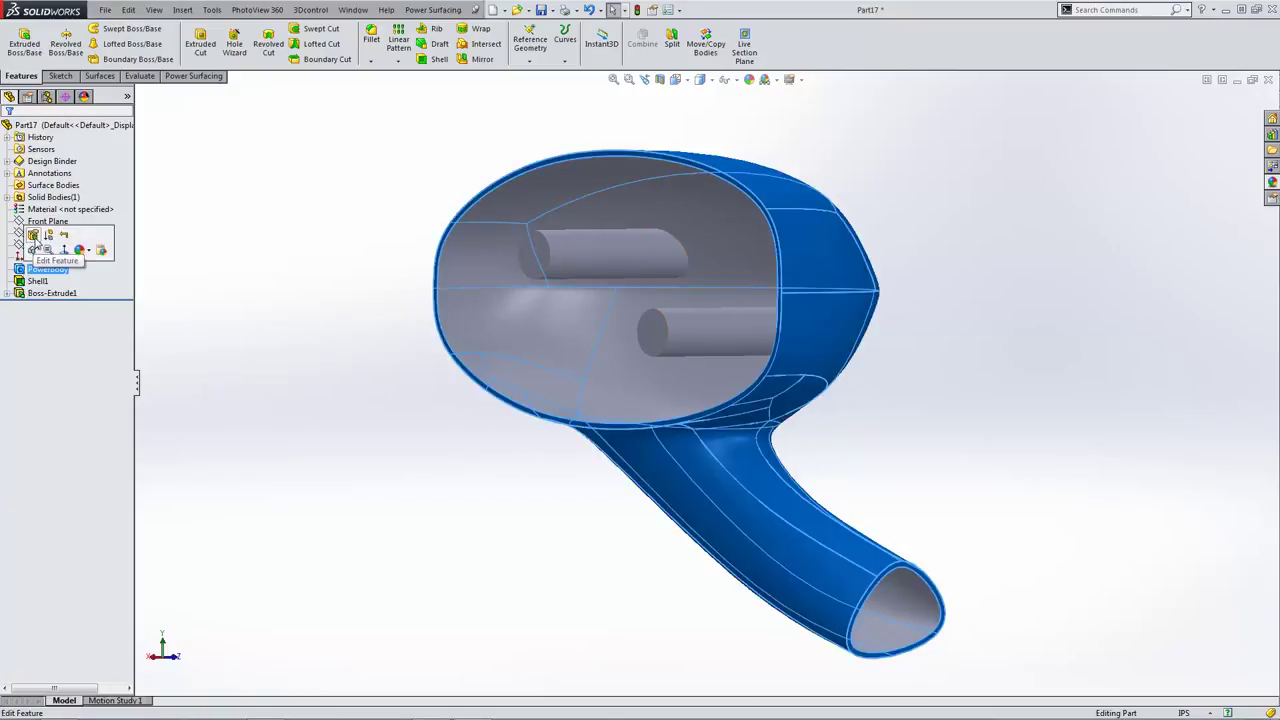
left_click(34, 235)
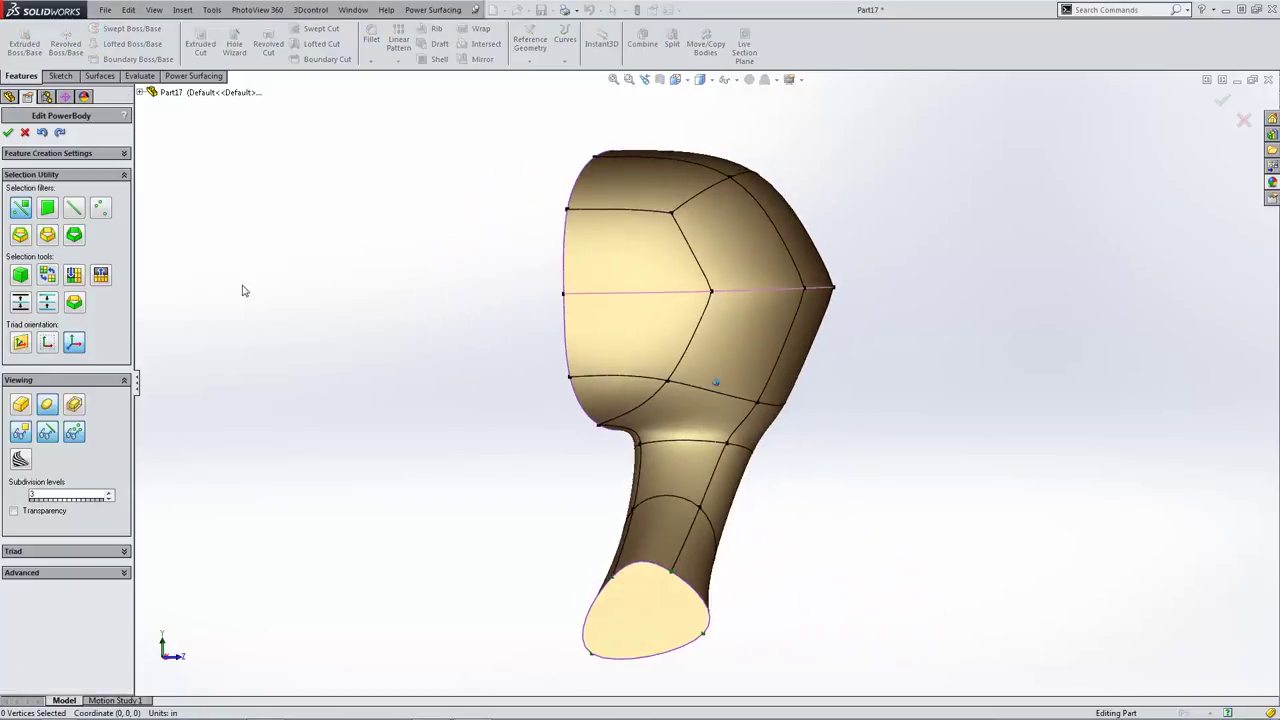
key("ctrl+5")
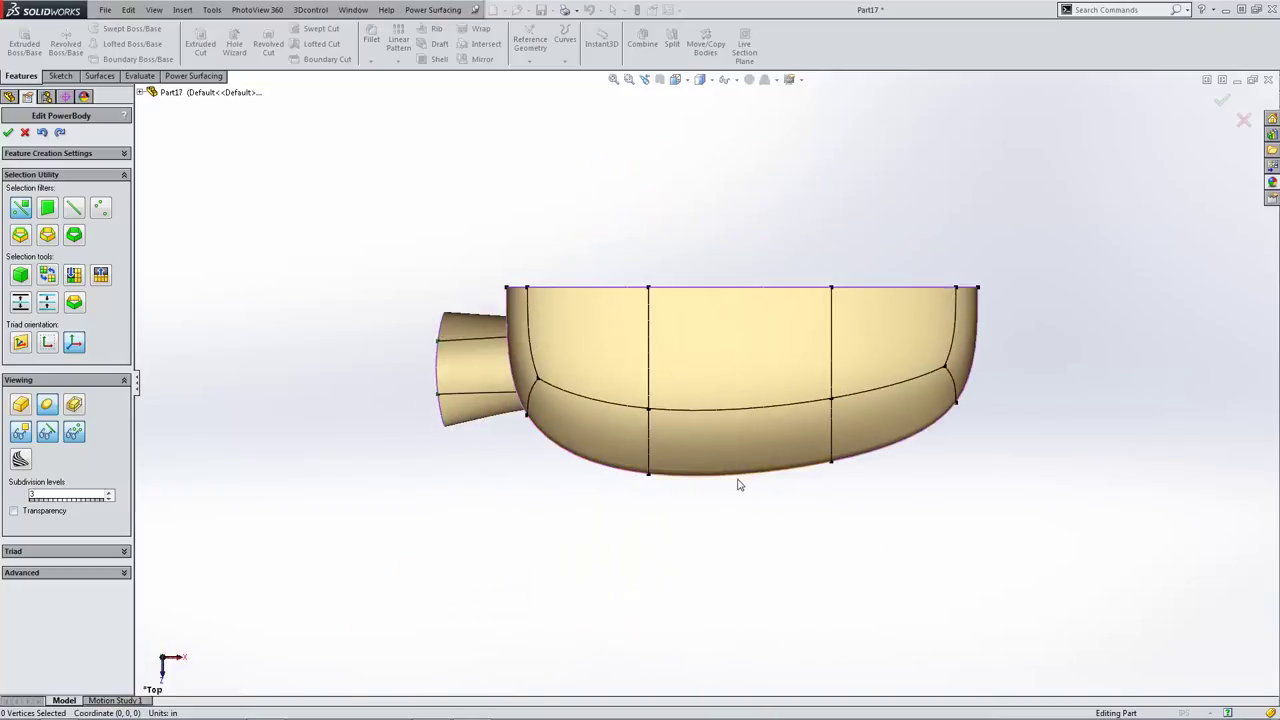
left_click(738, 478)
left_click_drag(740, 508, 740, 540)
left_click(1006, 526)
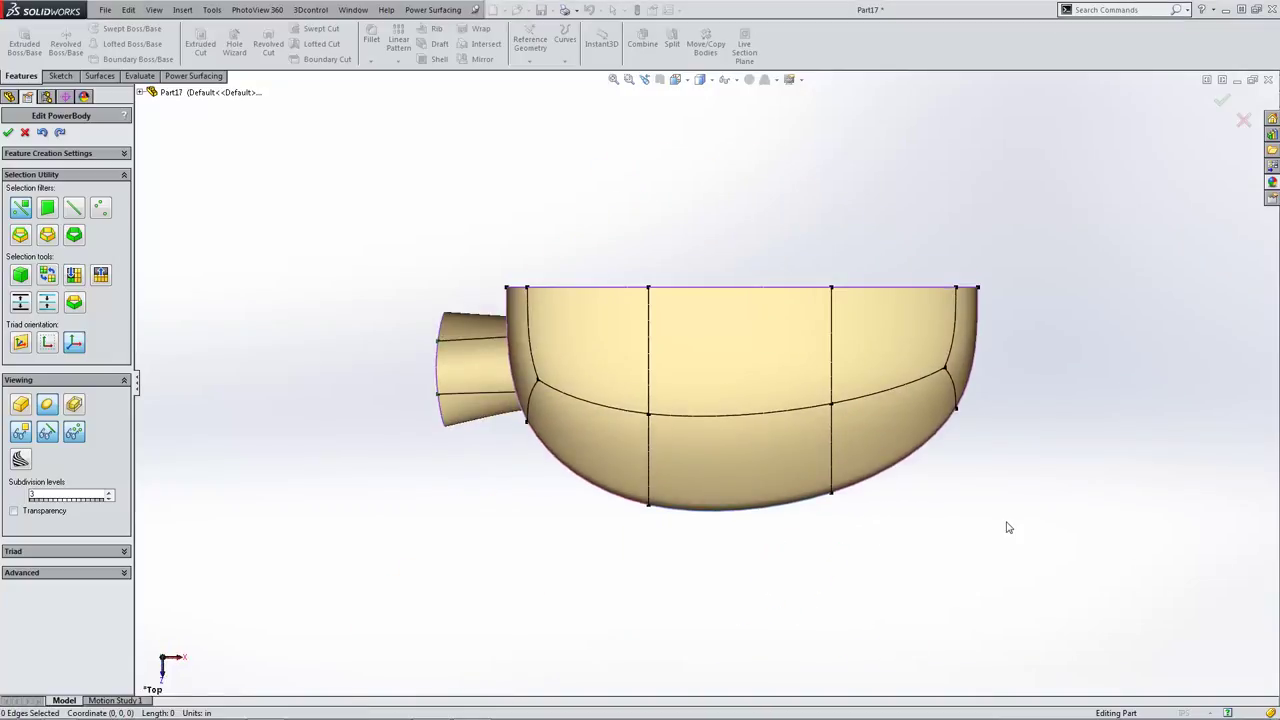
- Rotate the narrow face above the outer ridge slightly in the right view, and finish the PowerBody edit to rebuild the part
key("ctrl+7")
key("ctrl+4")
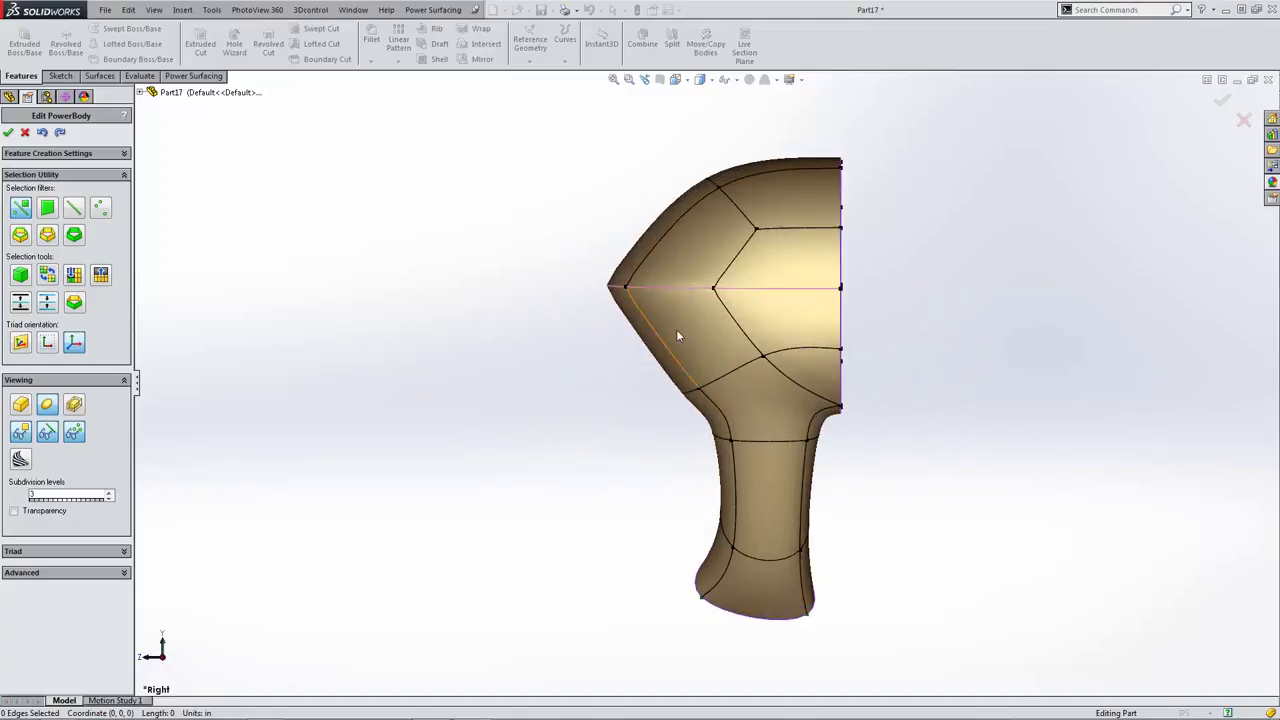
left_click(710, 164)
left_click(712, 178)
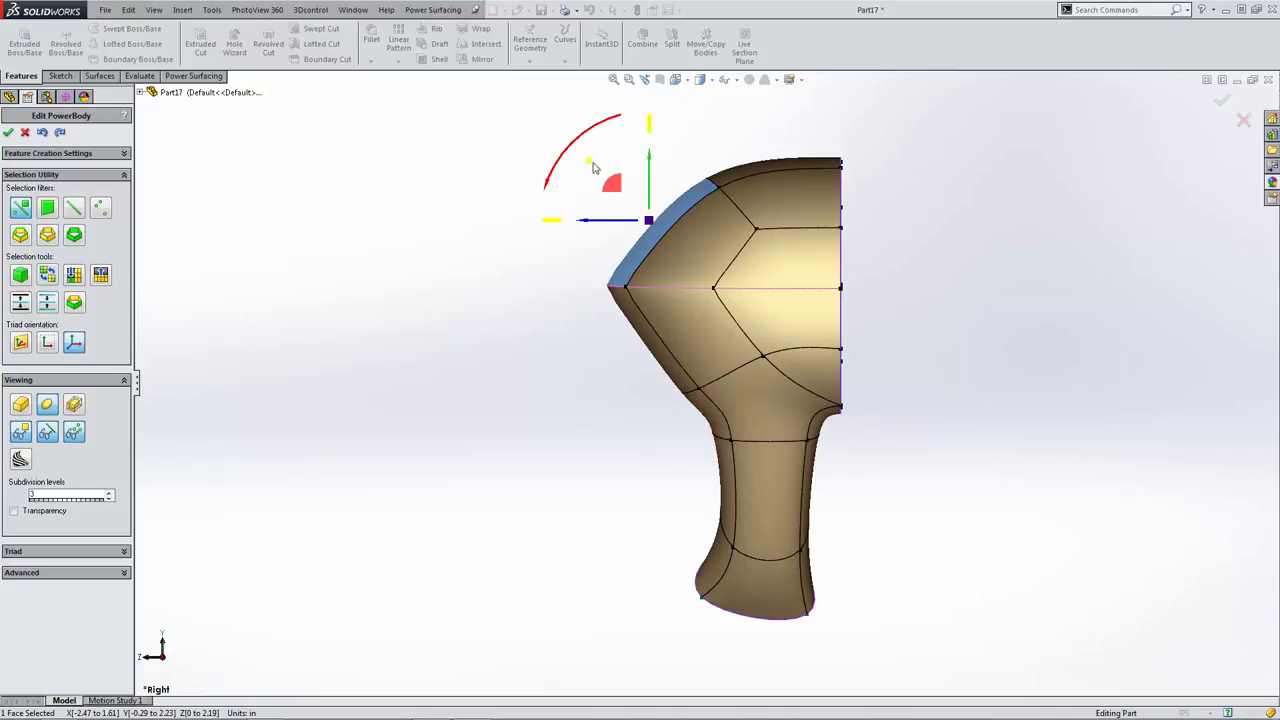
mouse_move(586, 146)
left_mouse_down()
mouse_move(600, 134)
mouse_move(578, 150)
mouse_move(612, 143)
mouse_move(602, 147)
left_mouse_up()
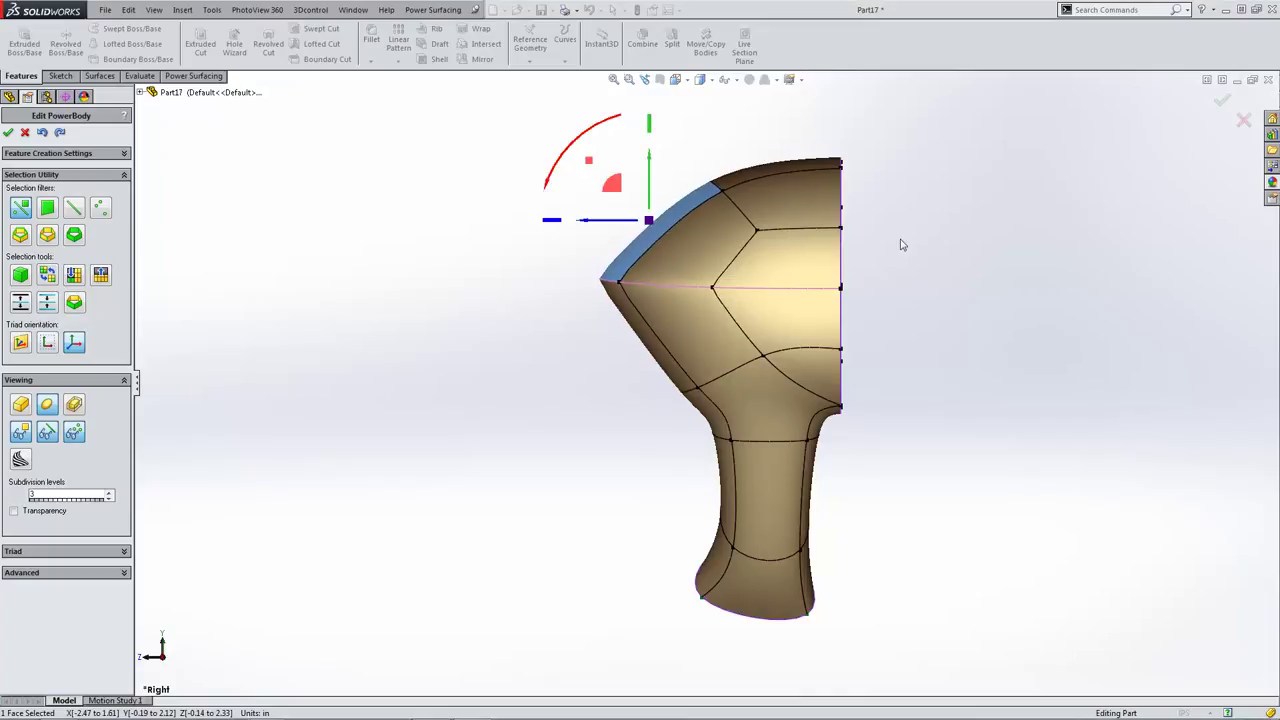
left_click(970, 262)
scroll(978, 270, "up", 2)
middle_click_drag(978, 271, 1181, 117)
left_click(1221, 102)
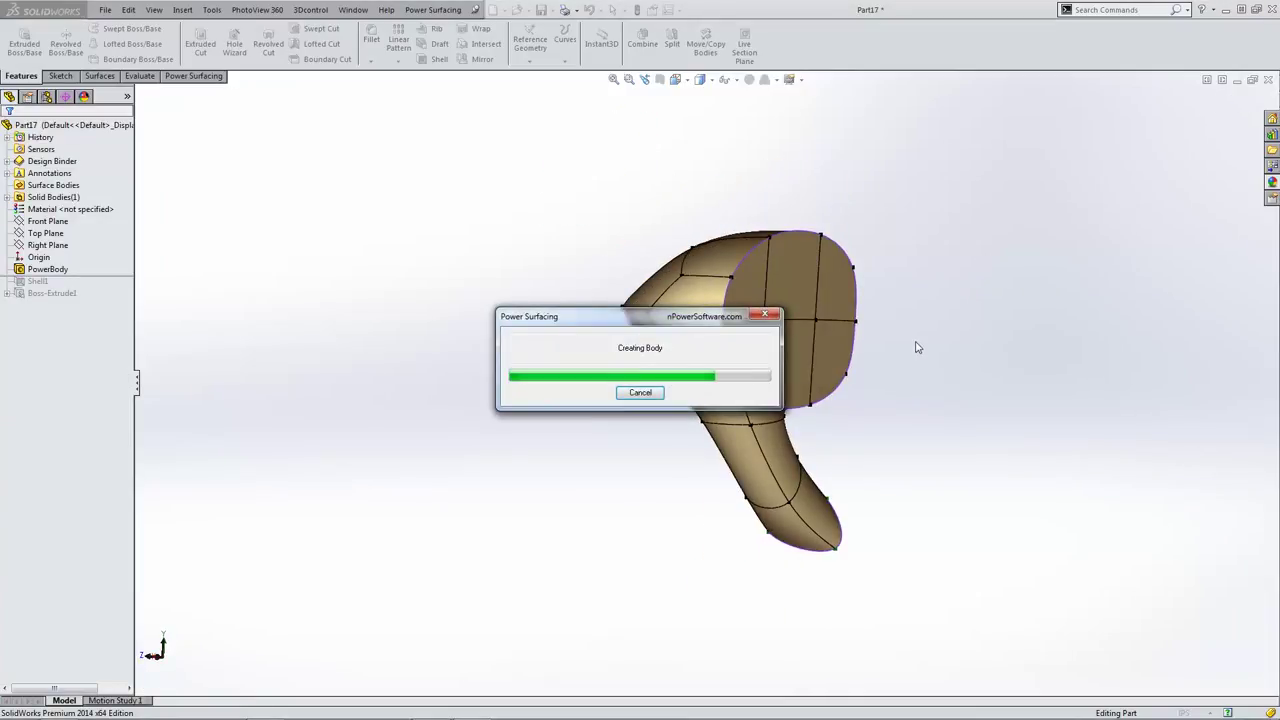
middle_click_drag(914, 351, 738, 350)
scroll(690, 351, "down", 3)
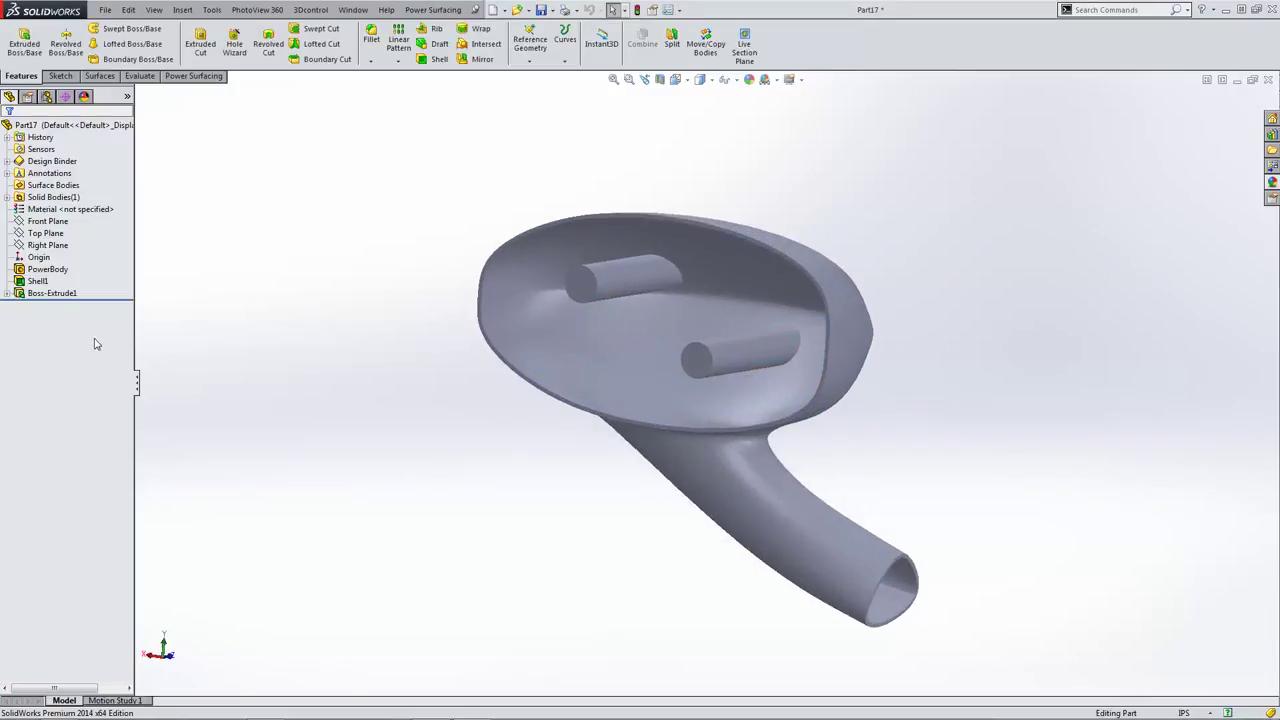
- Reopen the PowerBody for editing and bring up the advanced alignment tools
left_click(23, 269)
left_click(30, 231)
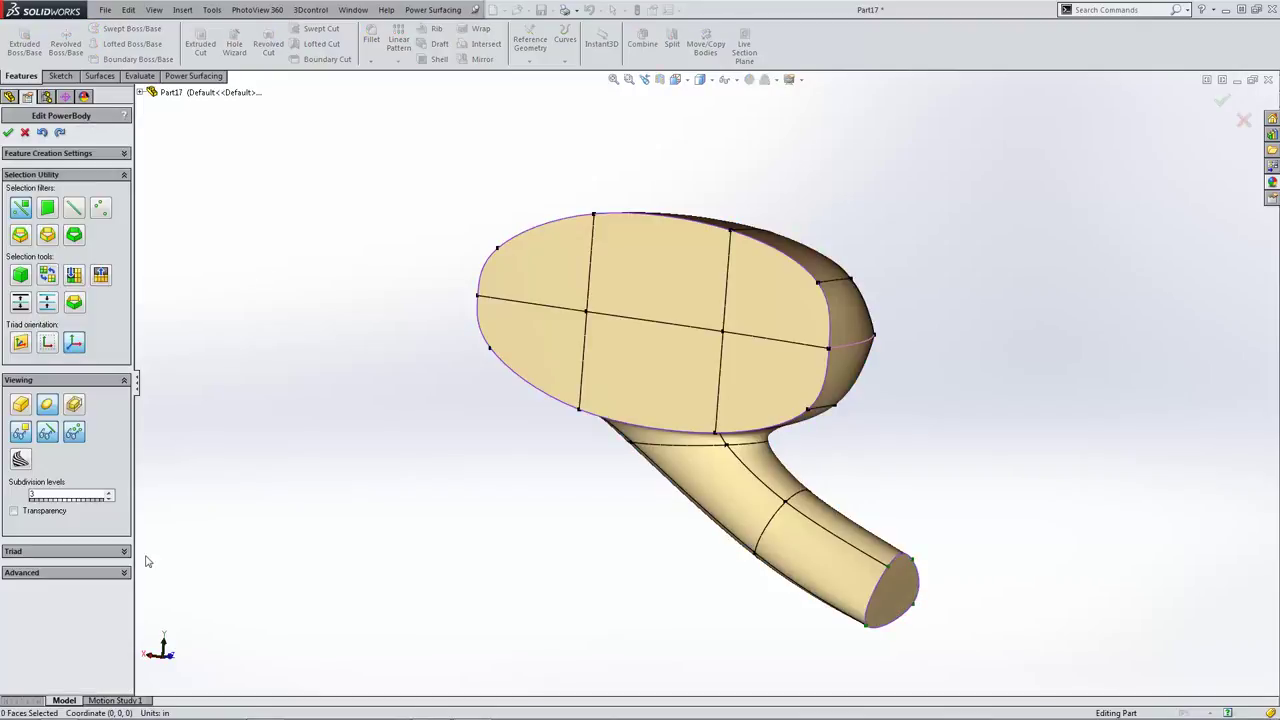
left_click(124, 573)
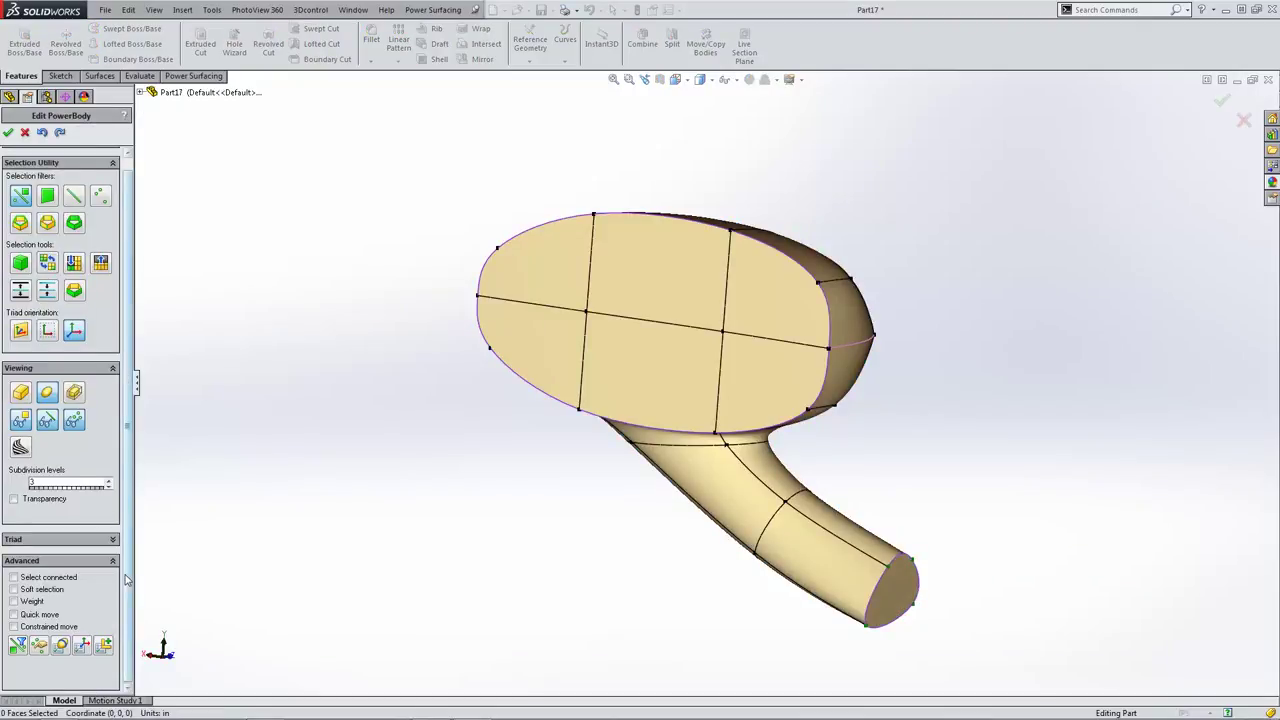
left_click(104, 647)
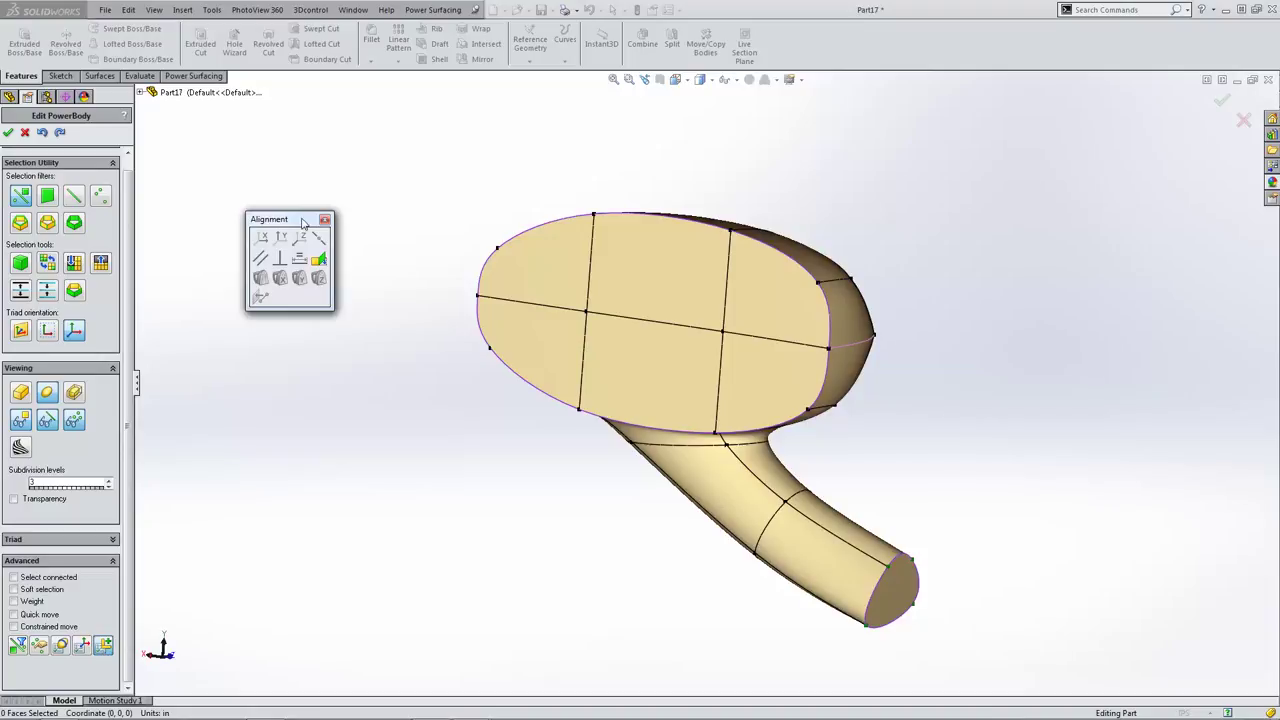
left_click_drag(303, 222, 298, 162)
- Select all six faces of the flat back, snap them to a plane, and finish the PowerBody edit
left_click(555, 274)
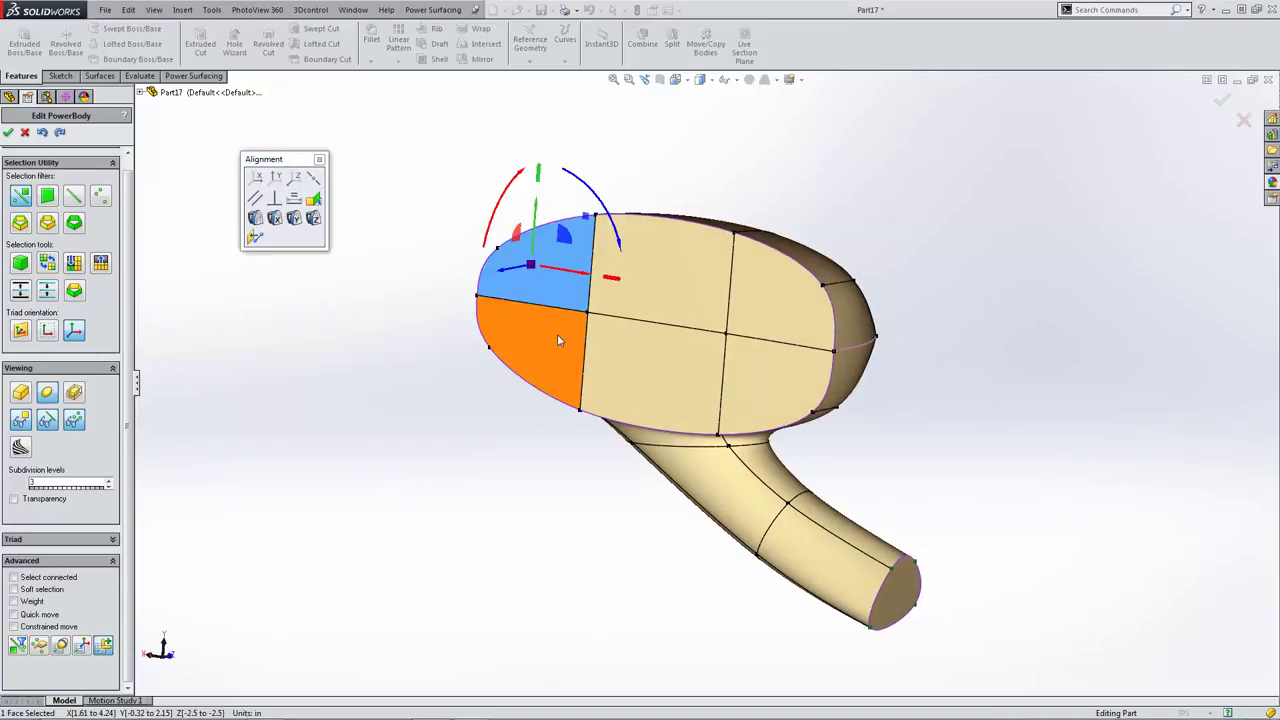
left_click(557, 334, "ctrl")
left_click(680, 278, "ctrl")
left_click(680, 350, "ctrl")
left_click(775, 302, "ctrl")
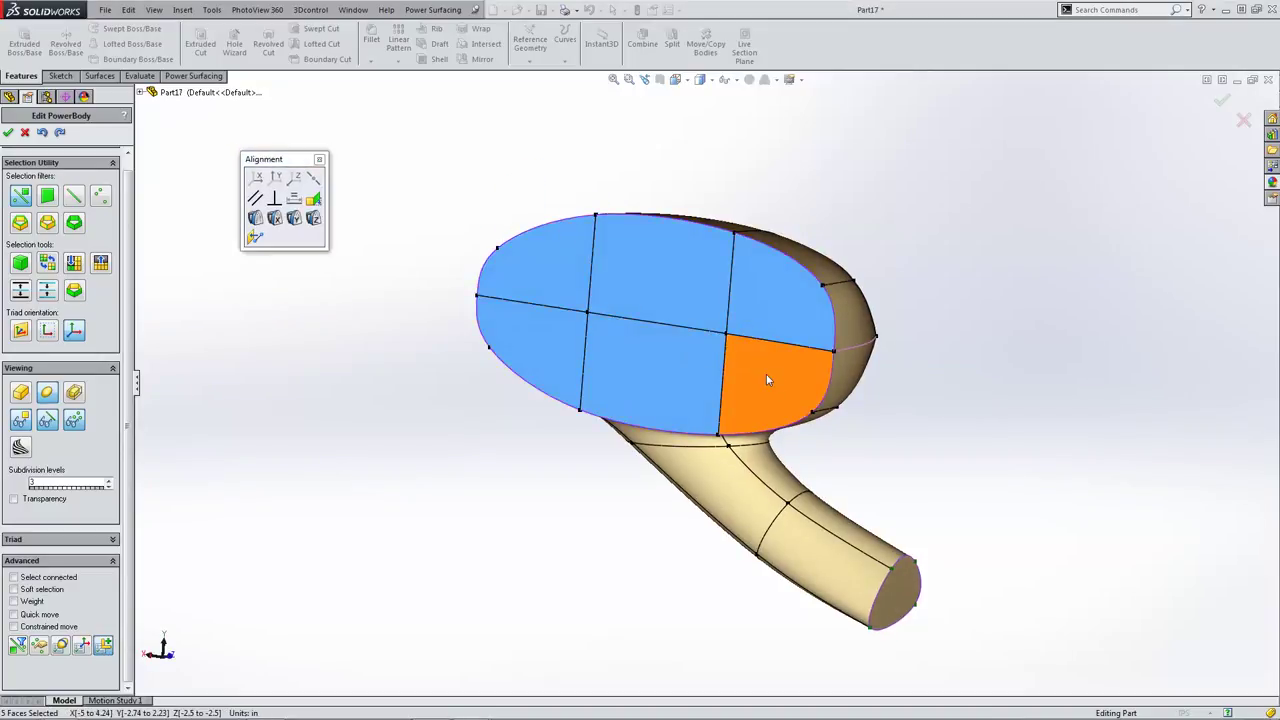
left_click(766, 378, "ctrl")
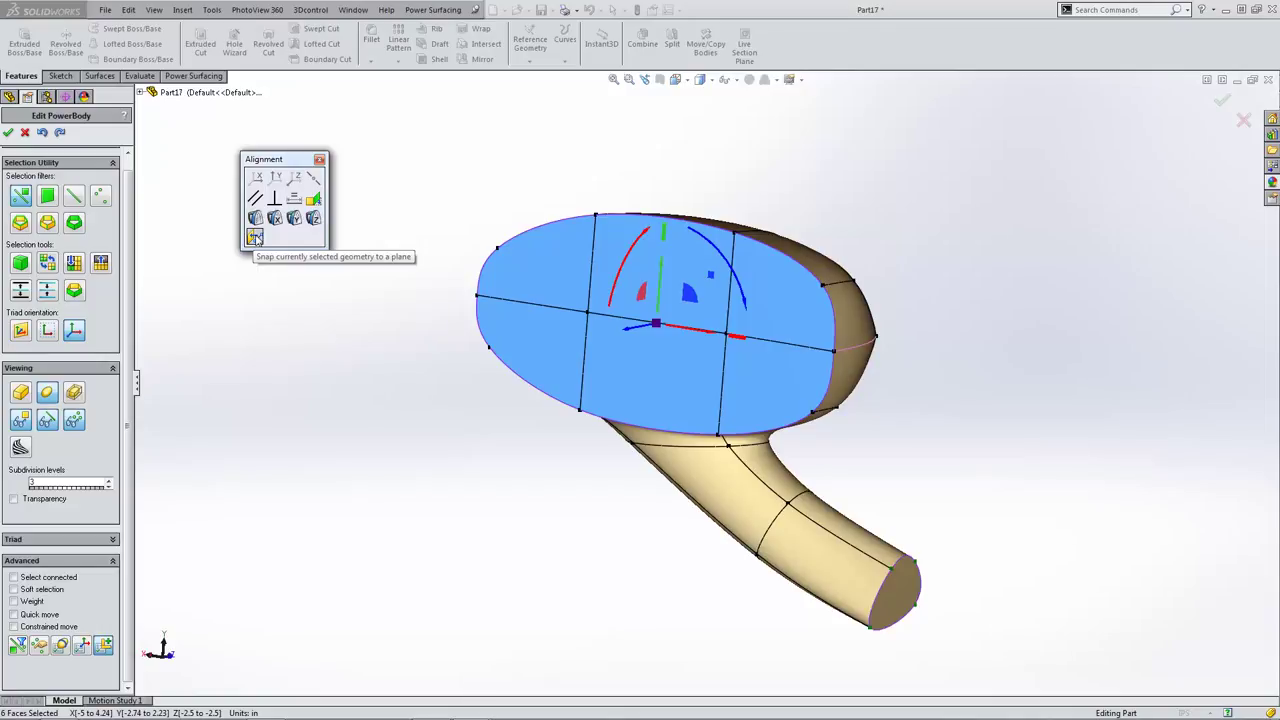
left_click(256, 238)
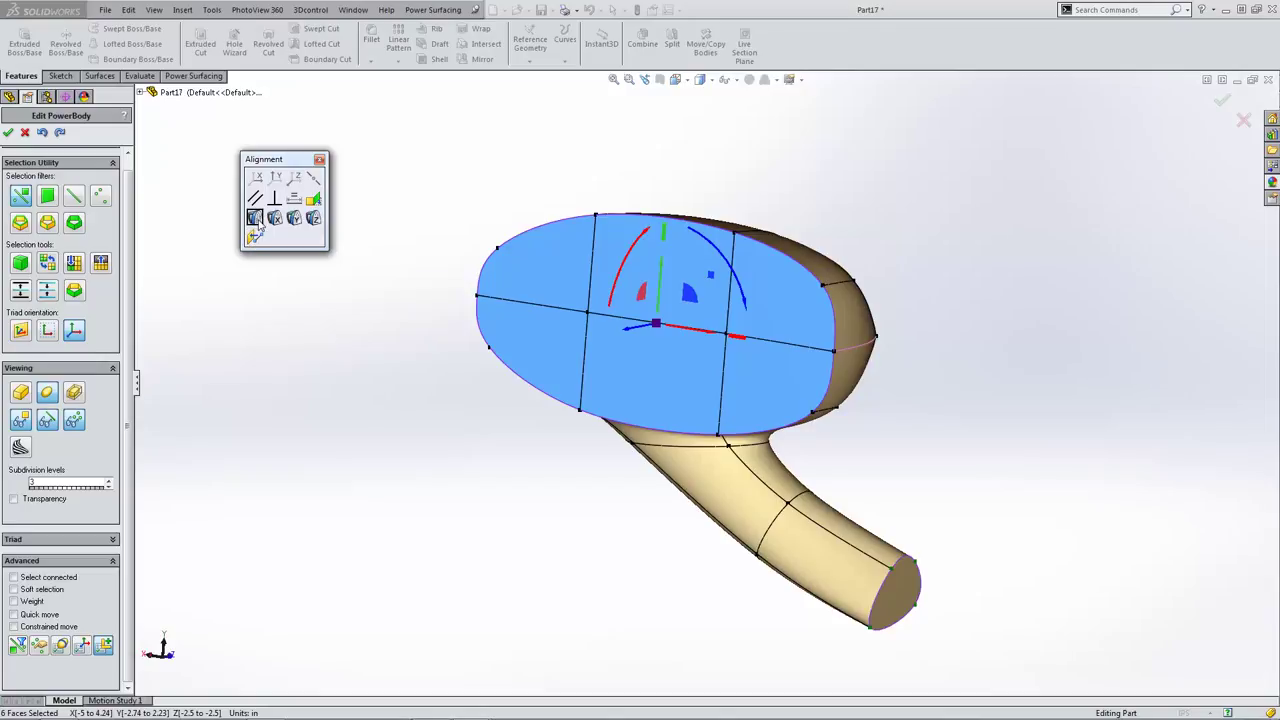
left_click(319, 161)
left_click(366, 187)
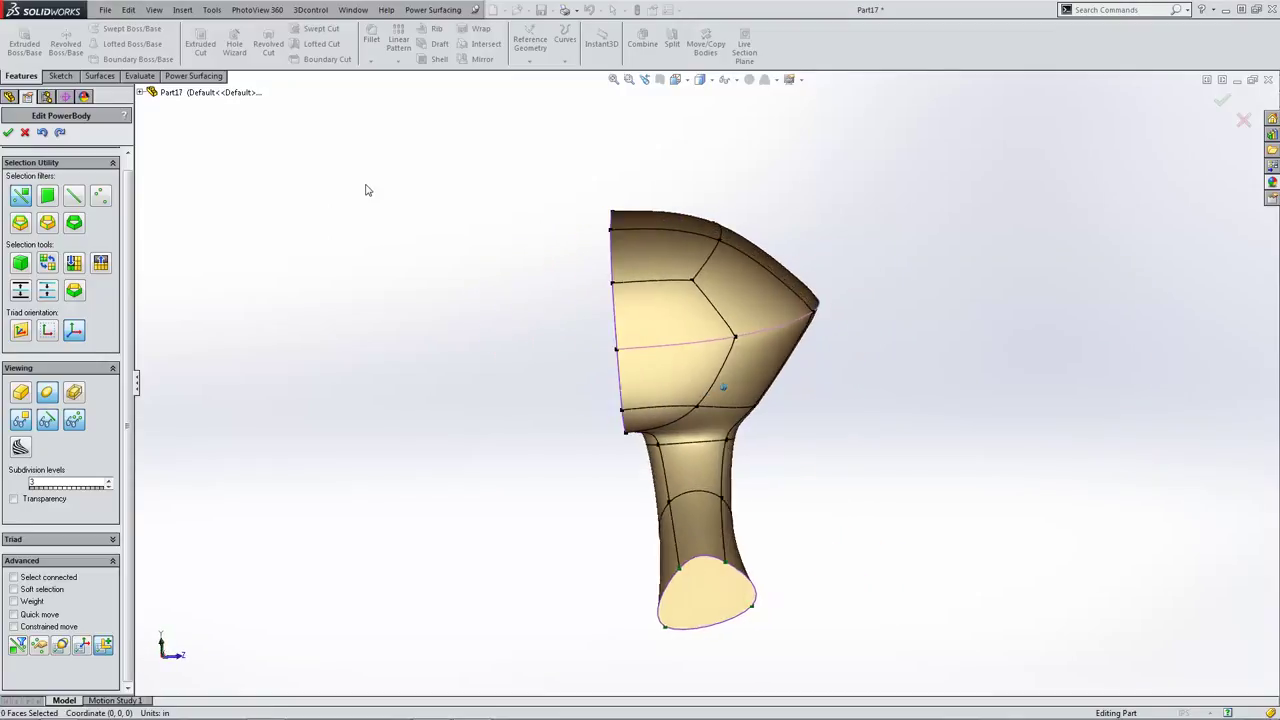
key("ctrl+7")
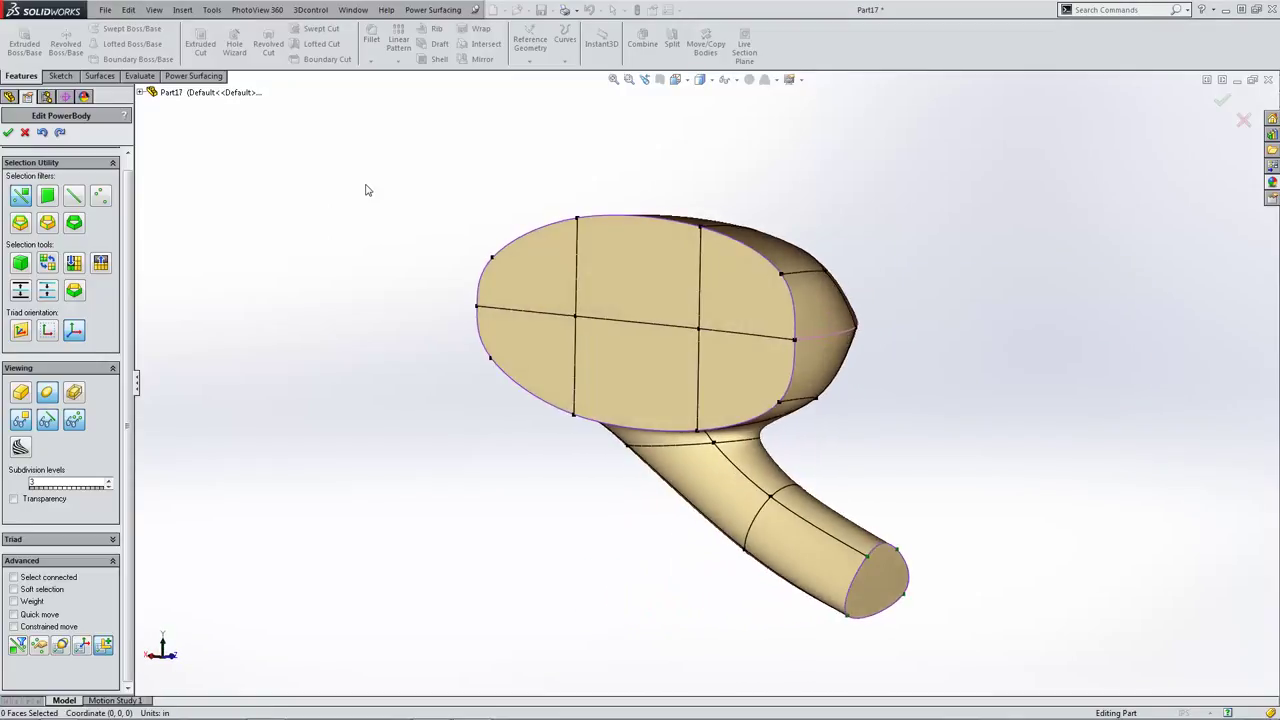
left_click(9, 133)
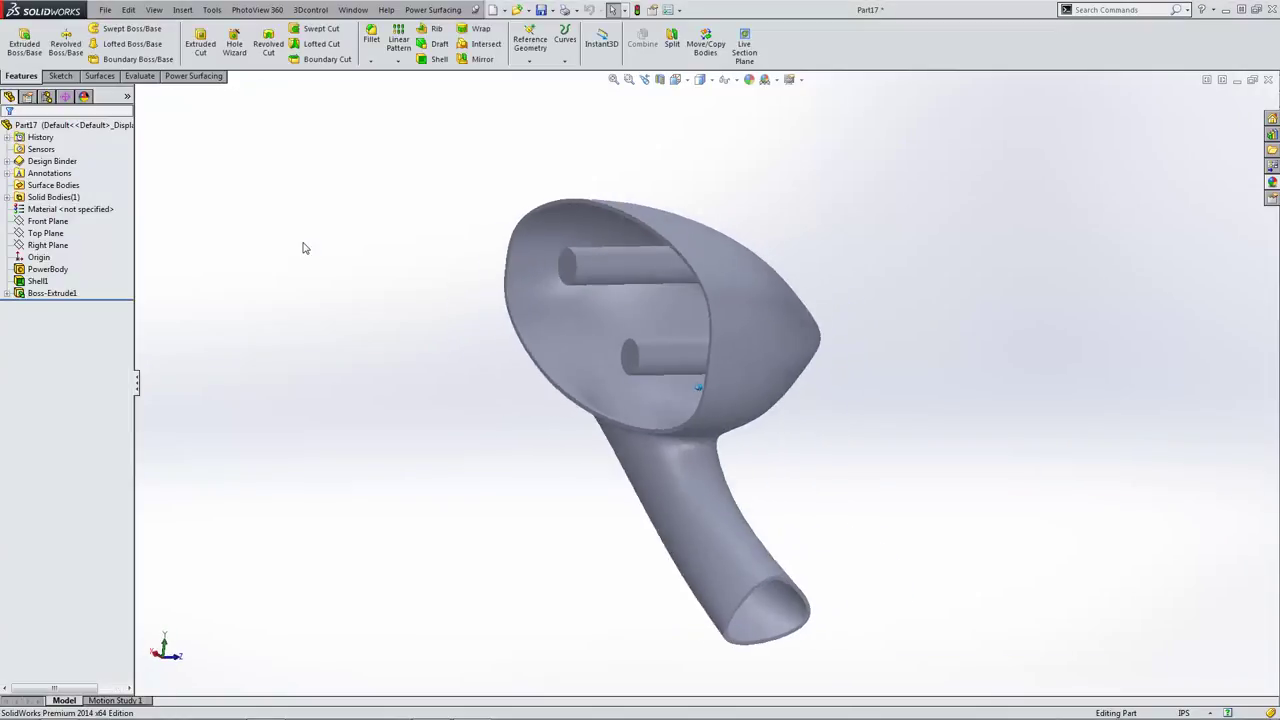
- Display the part shaded with edges and highlight the PowerBody feature's geometry
mouse_move(700, 79)
left_click(701, 114)
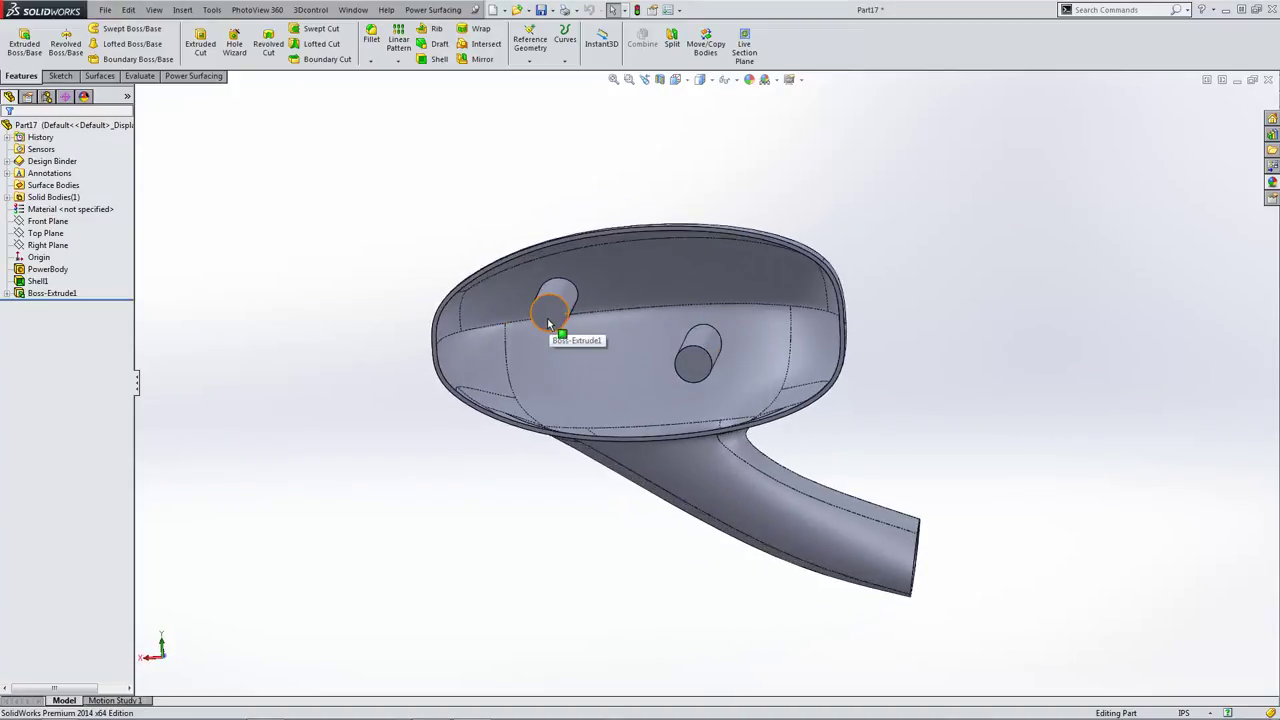
left_click(19, 270)
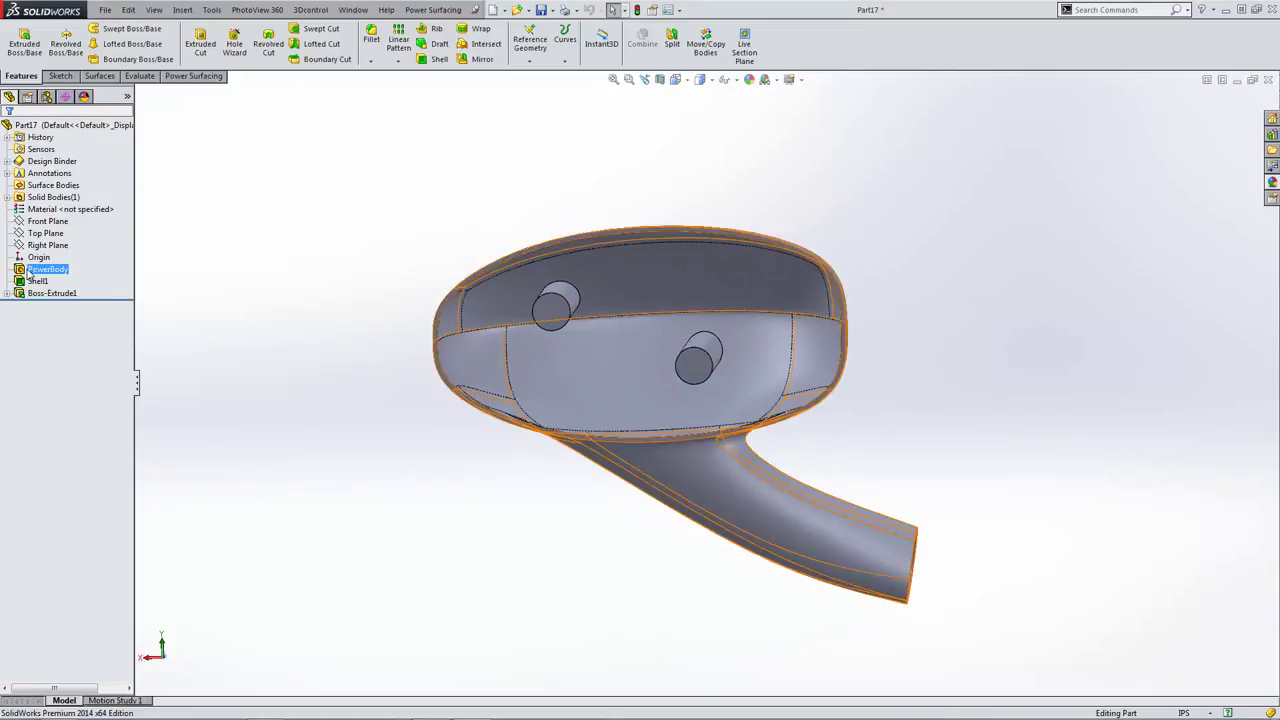
left_click(297, 312)
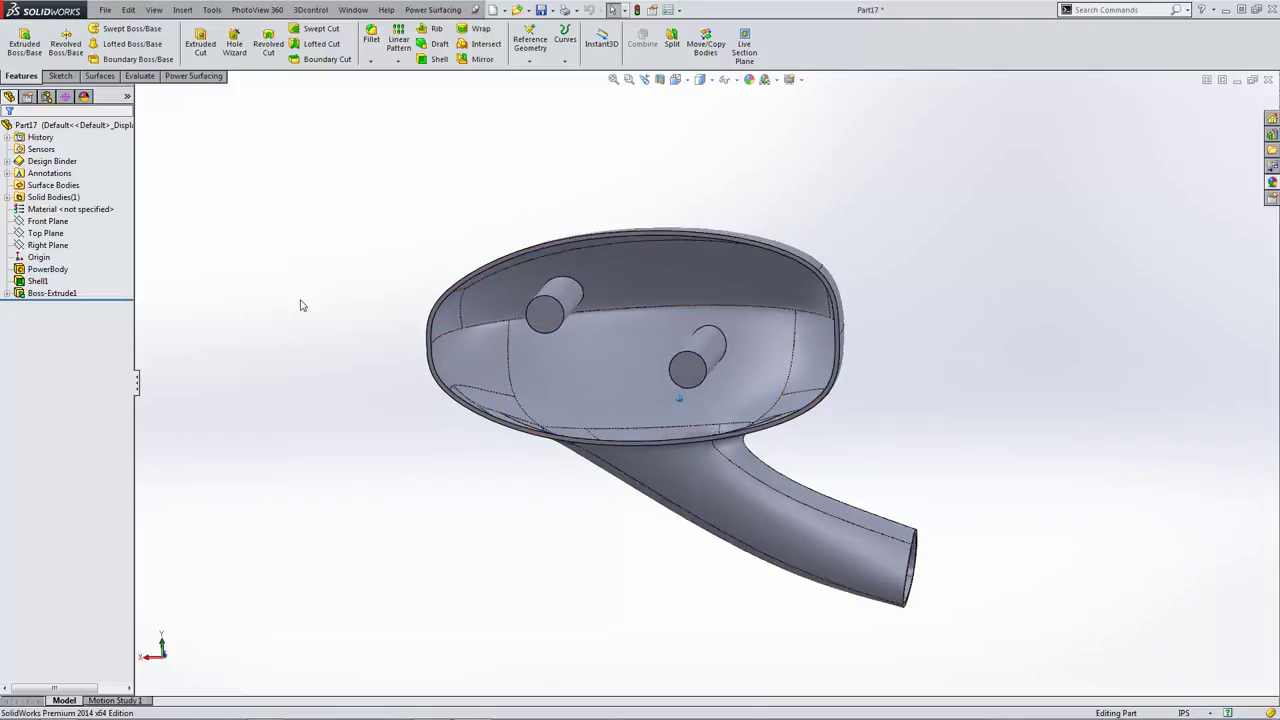
- Examine the geometry of the shell, boss extrusion and PowerBody features on the rebuilt part from the top and front views
key("ctrl+5")
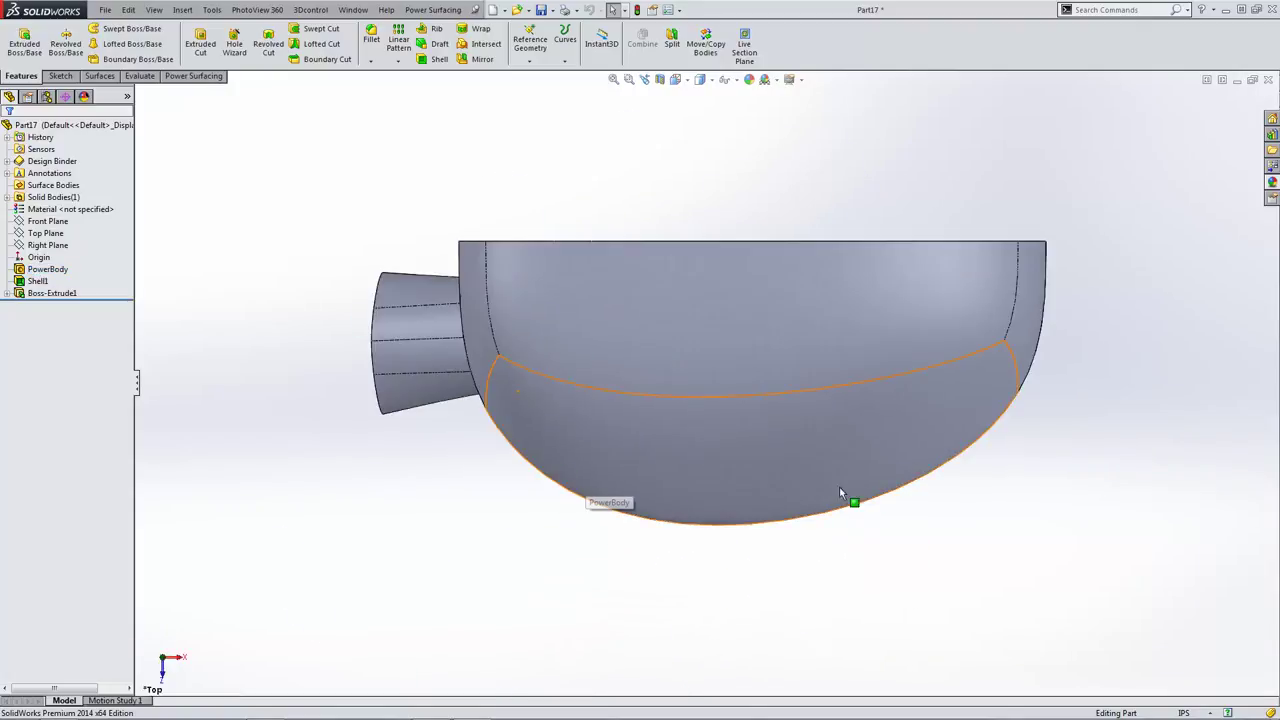
left_click(37, 282)
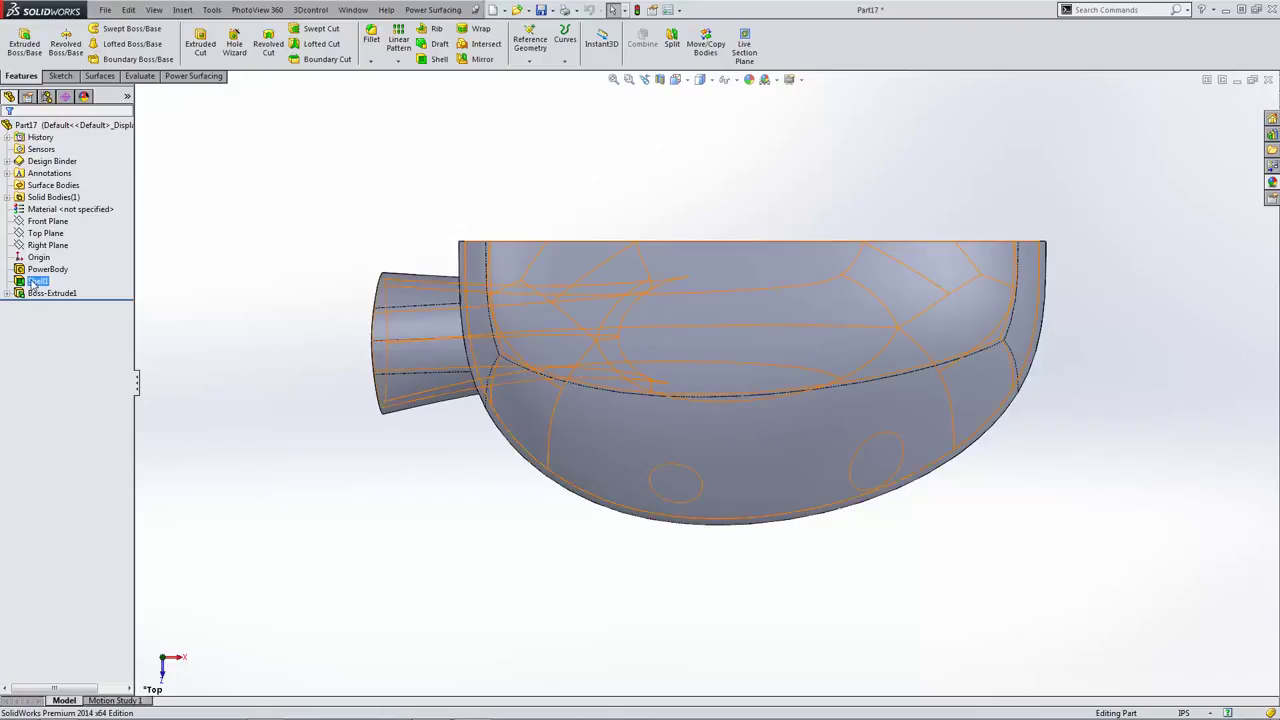
left_click(37, 293)
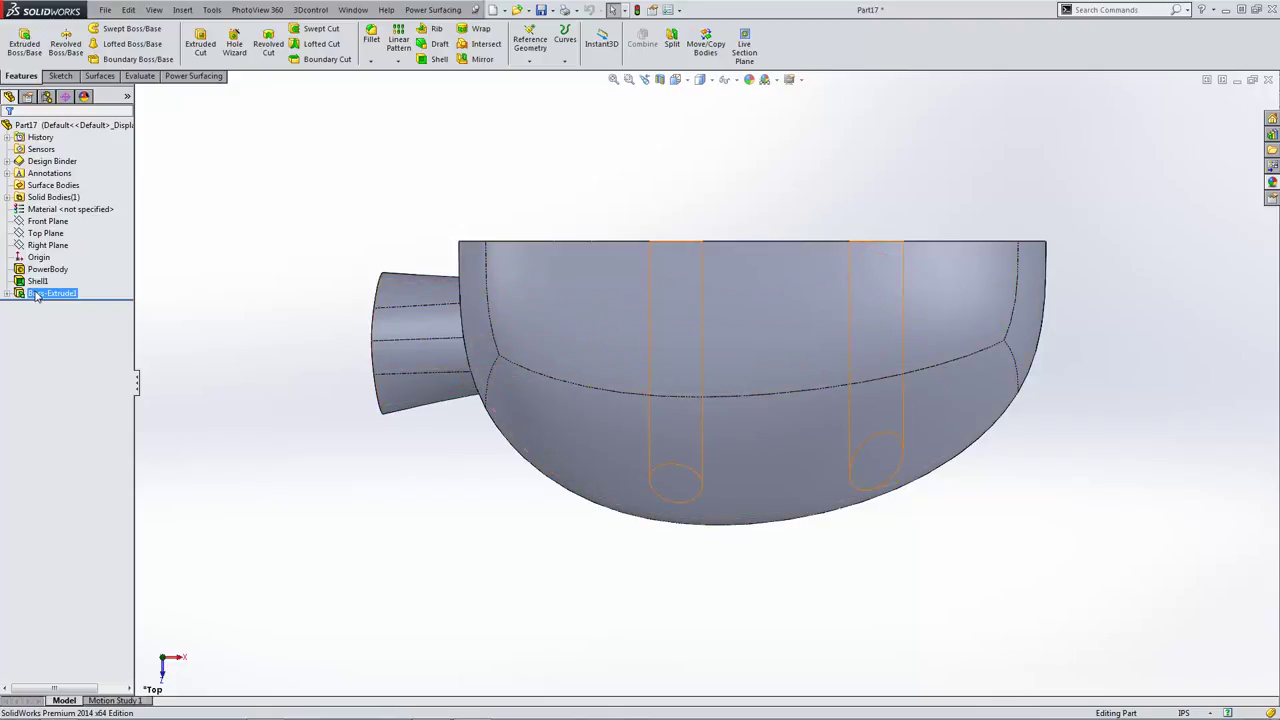
left_click(258, 374)
key("Up")
key("Up")
key("Up")
key("Up")
key("Up")
key("Up")
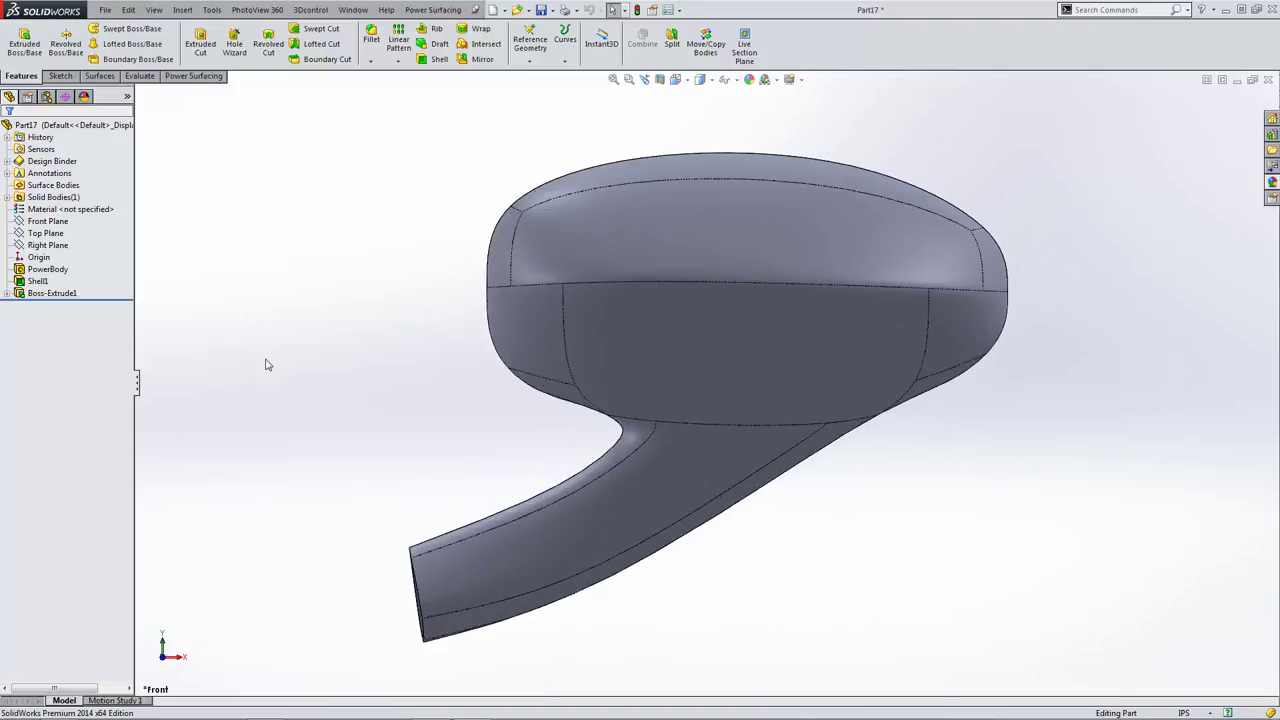
left_click(37, 281)
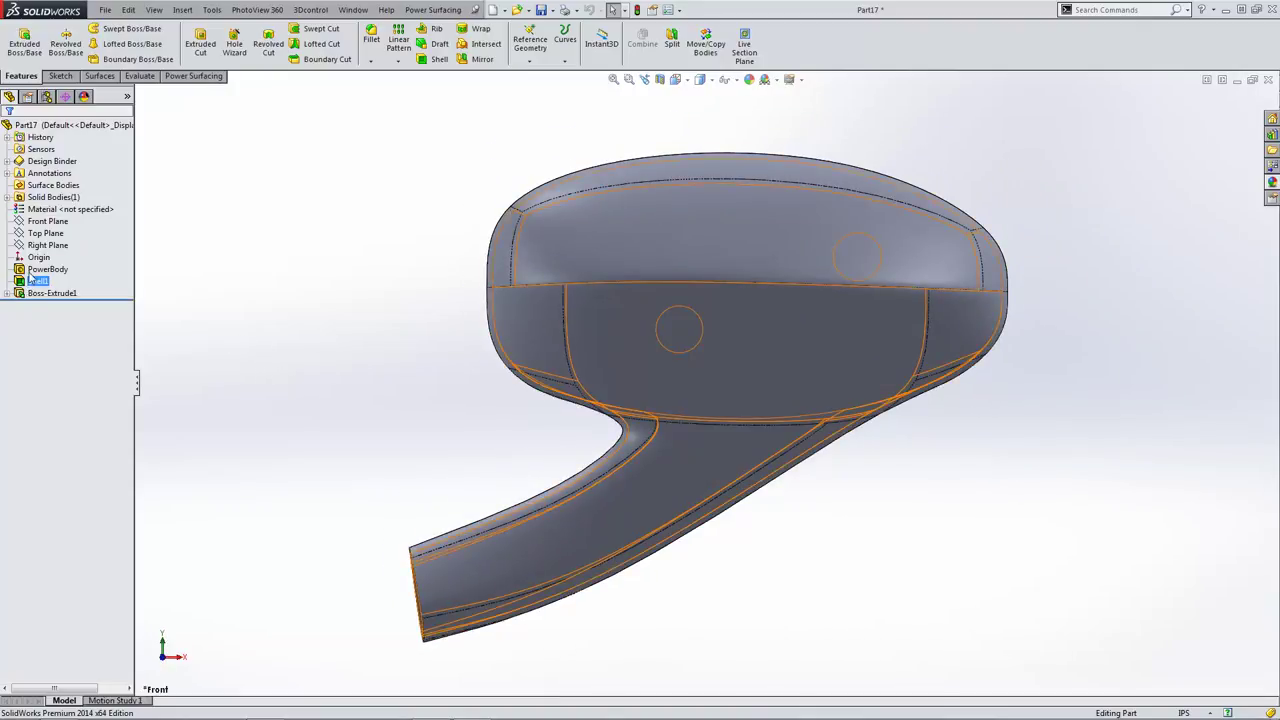
left_click(48, 270)
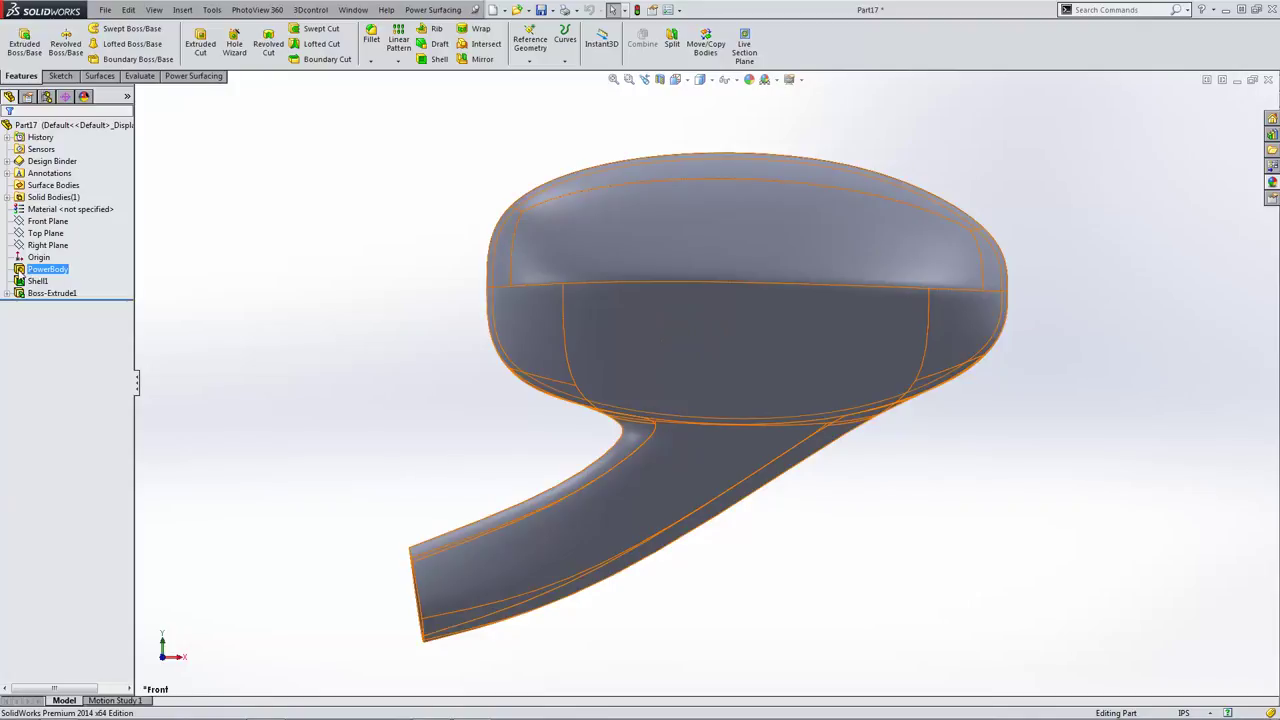
left_click(204, 275)
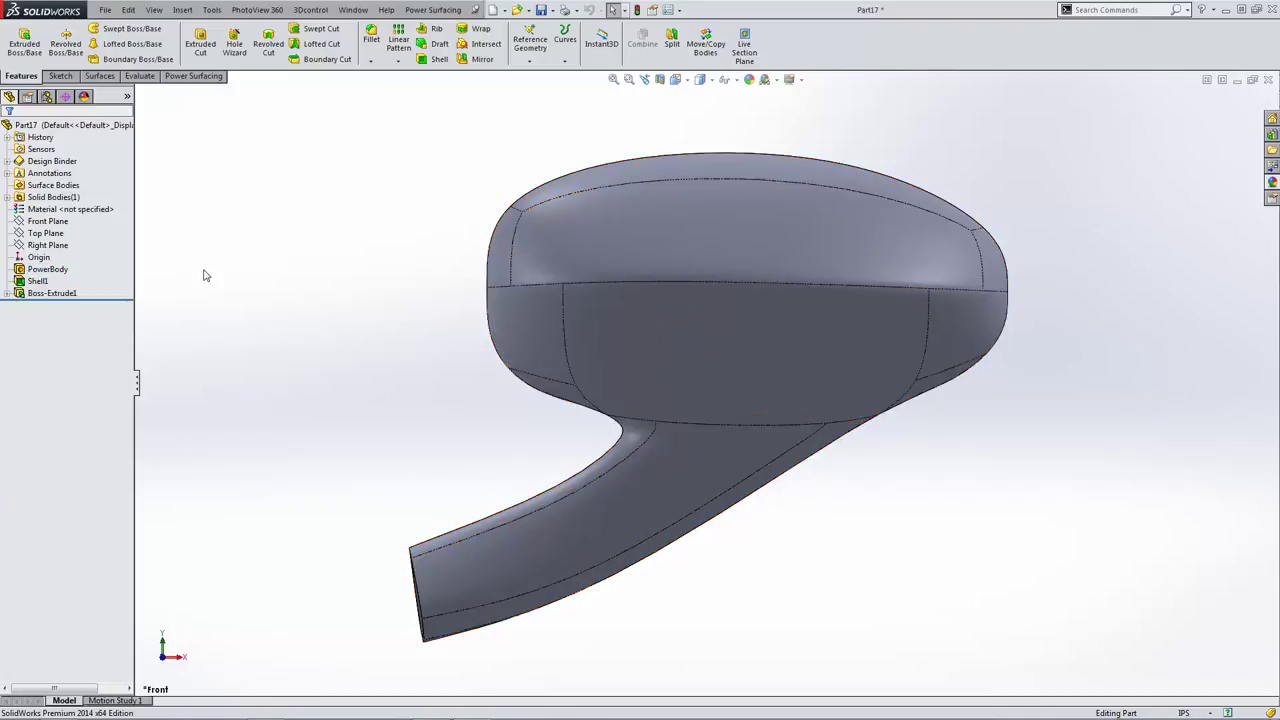